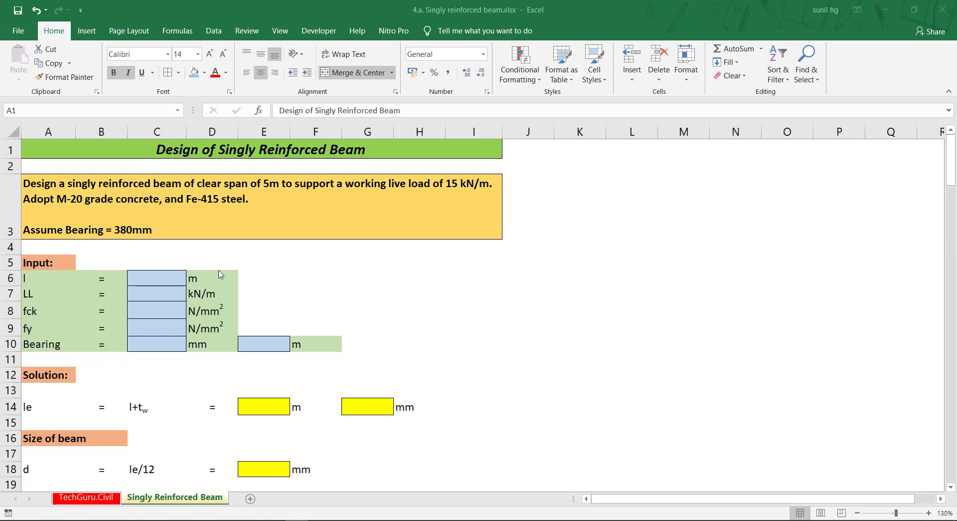
# Step: Enter the beam's clear span l as 5 m and the live load LL as 15 kN/m in the input table
pyautogui.click(148, 280)
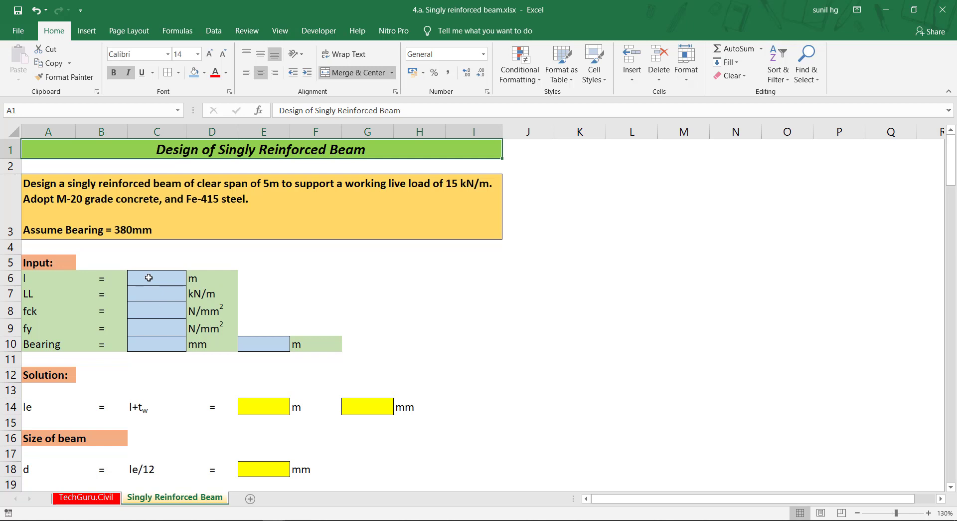
pyautogui.write('5')
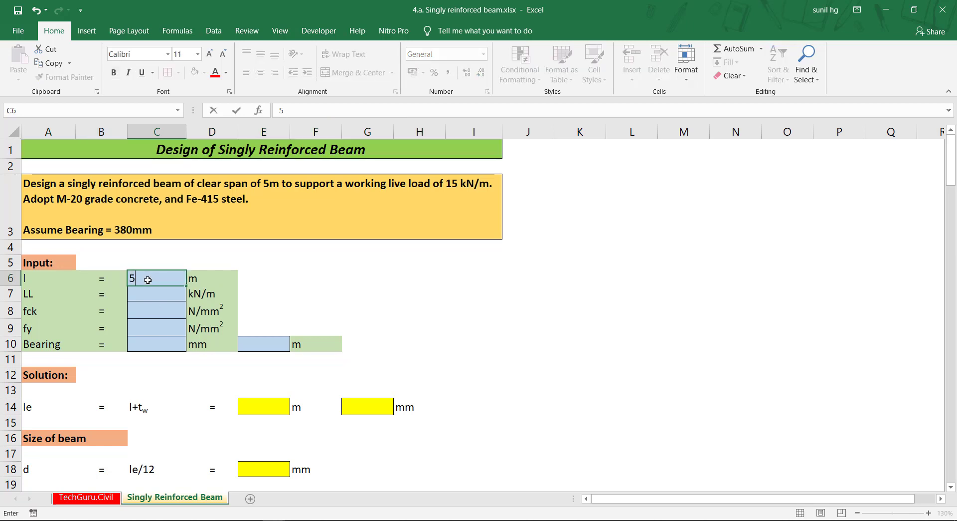
pyautogui.press('Return')
pyautogui.write('15')
pyautogui.press('Return')
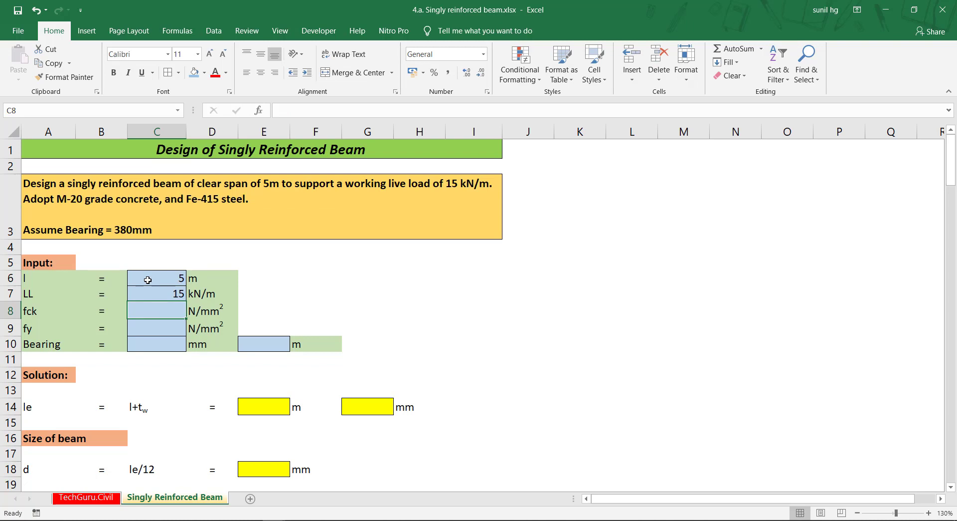
# Step: Enter the input values fck as 20 N/mm², fy as 415 N/mm² and the bearing as 380 mm
pyautogui.write('20')
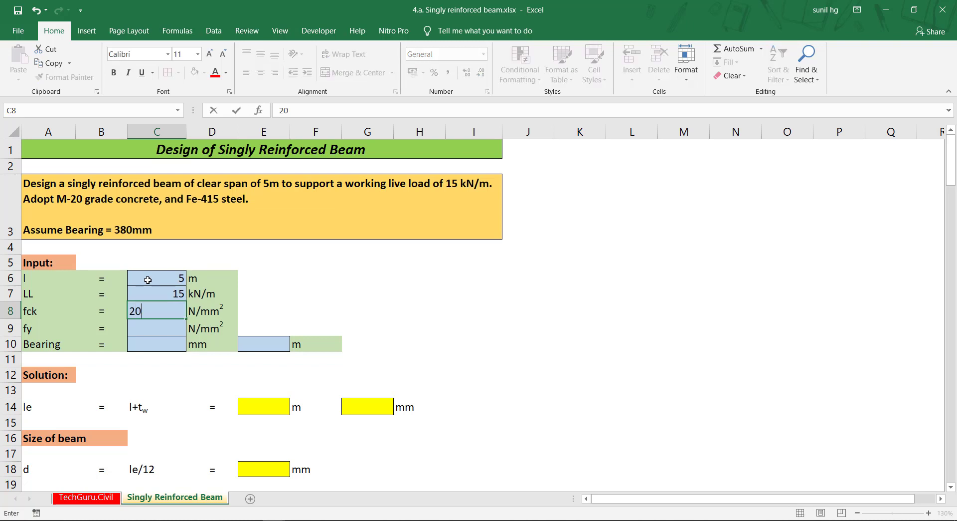
pyautogui.press('Return')
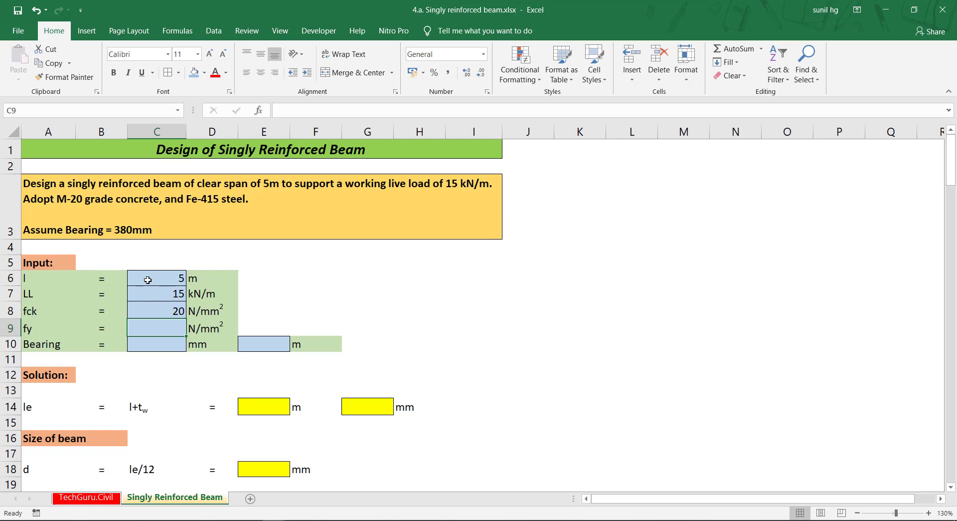
pyautogui.write('415')
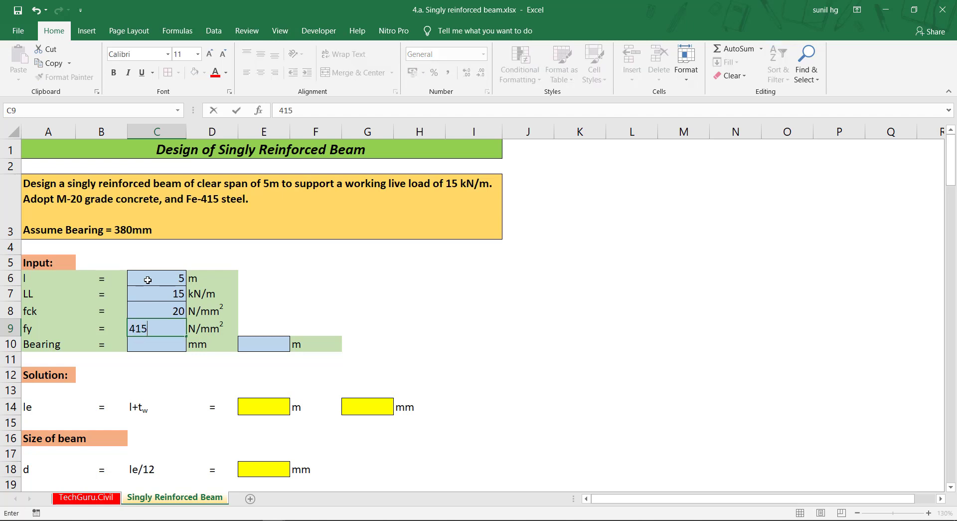
pyautogui.press('Return')
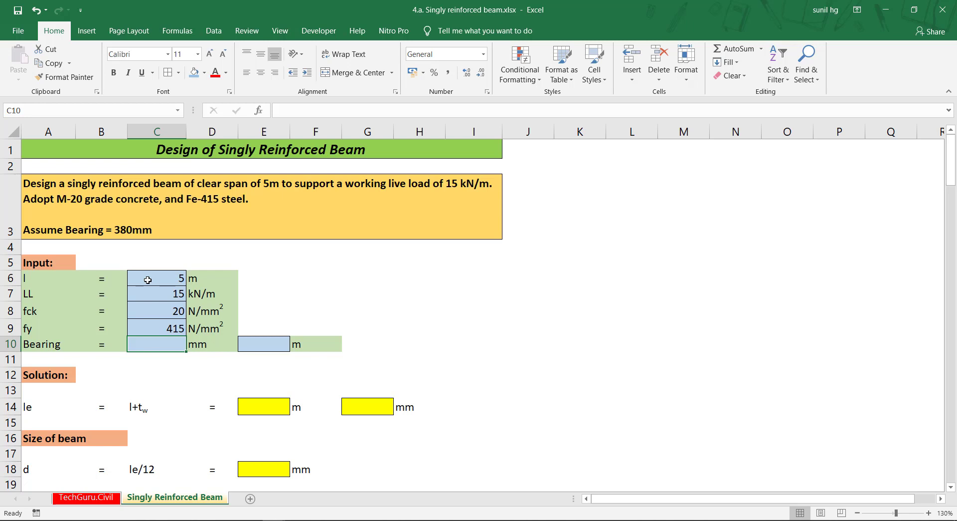
pyautogui.write('380')
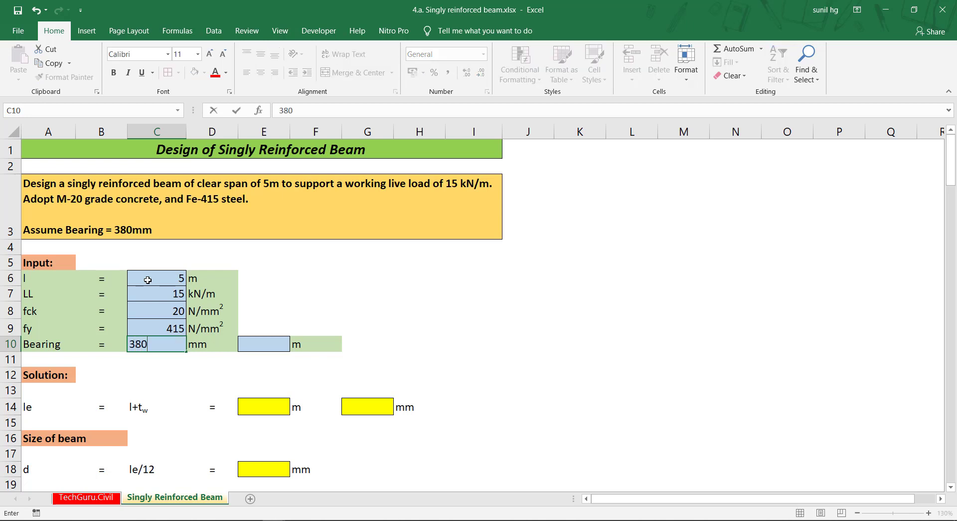
pyautogui.press('Return')
# Step: Convert the bearing to metres in E10 with the formula =C10/1000
pyautogui.press('Up')
pyautogui.press('Right')
pyautogui.press('Right')
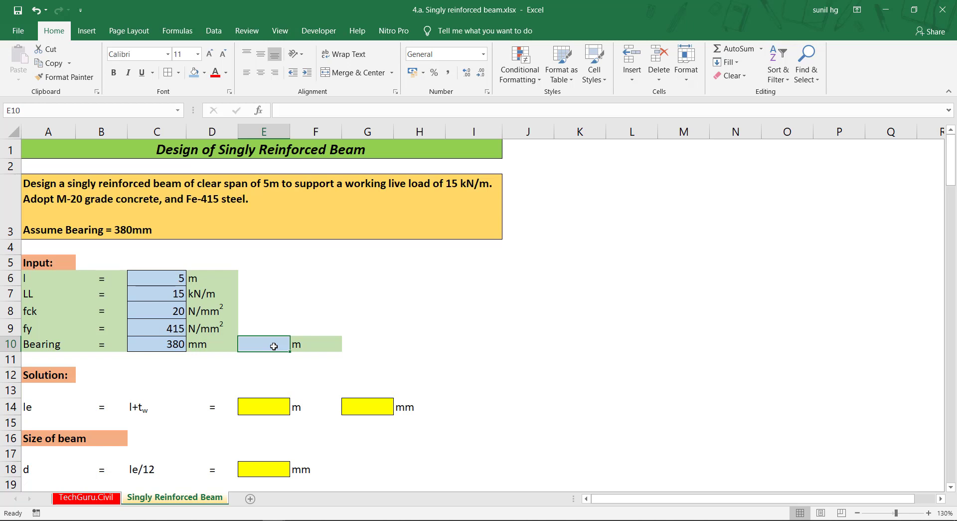
pyautogui.write('=')
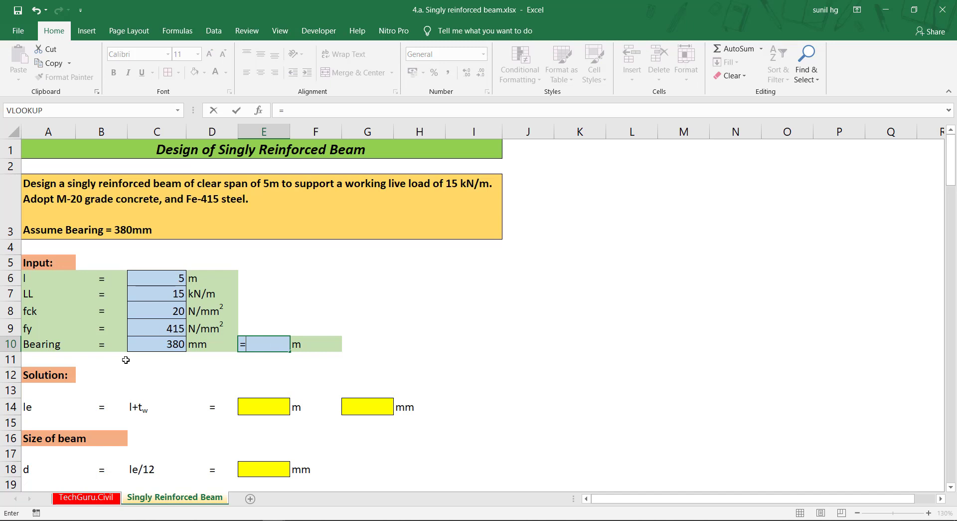
pyautogui.click(171, 342)
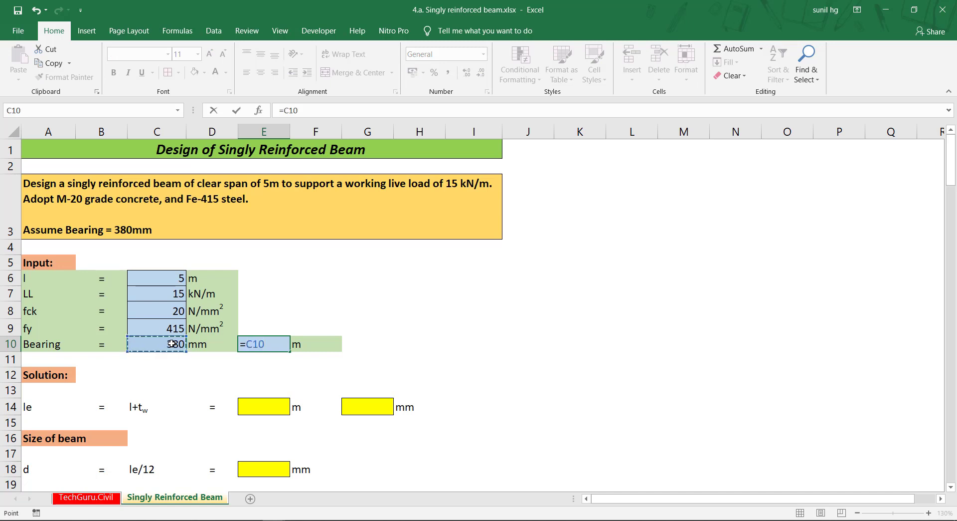
pyautogui.write('/1000')
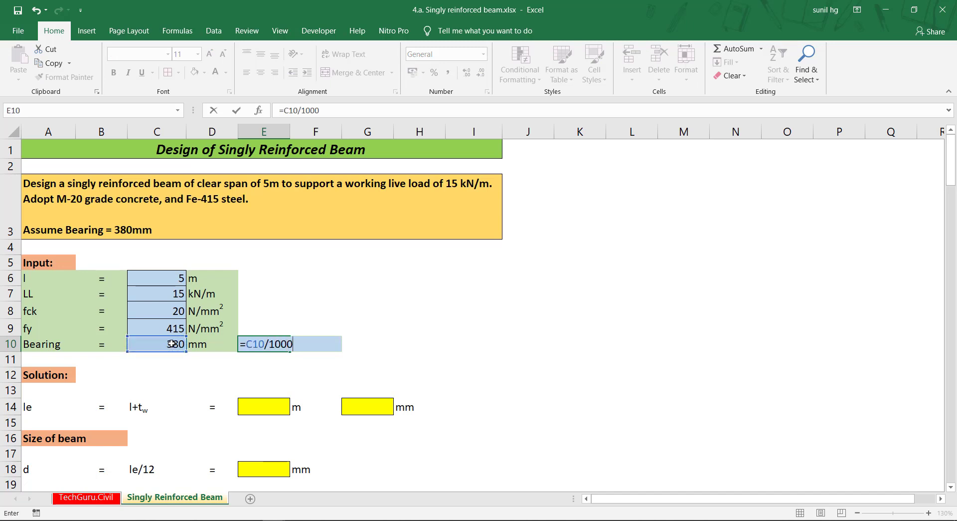
pyautogui.press('Return')
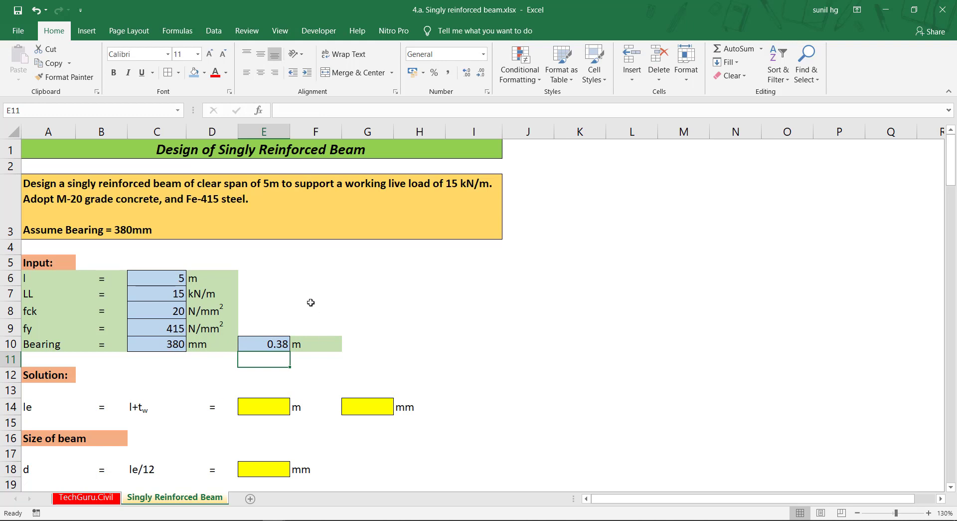
# Step: Calculate the effective length le in metres in E14 with the formula =C6+E10
pyautogui.scroll(-2, 292, 292)
pyautogui.click(44, 215)
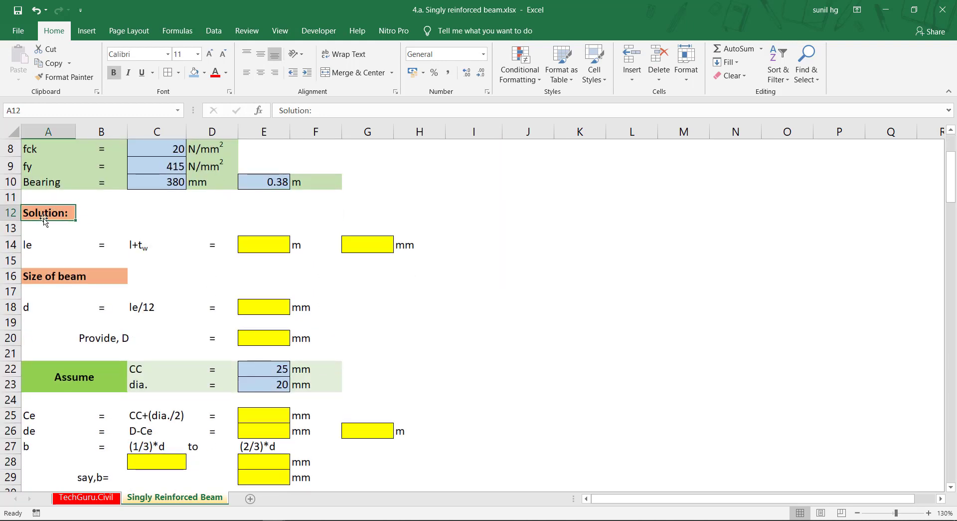
pyautogui.click(28, 246)
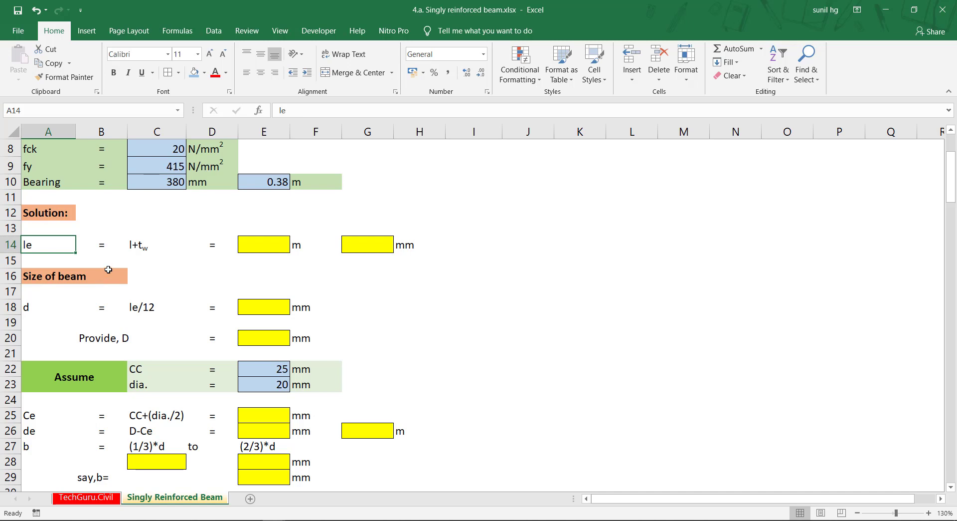
pyautogui.scroll(3, 133, 263)
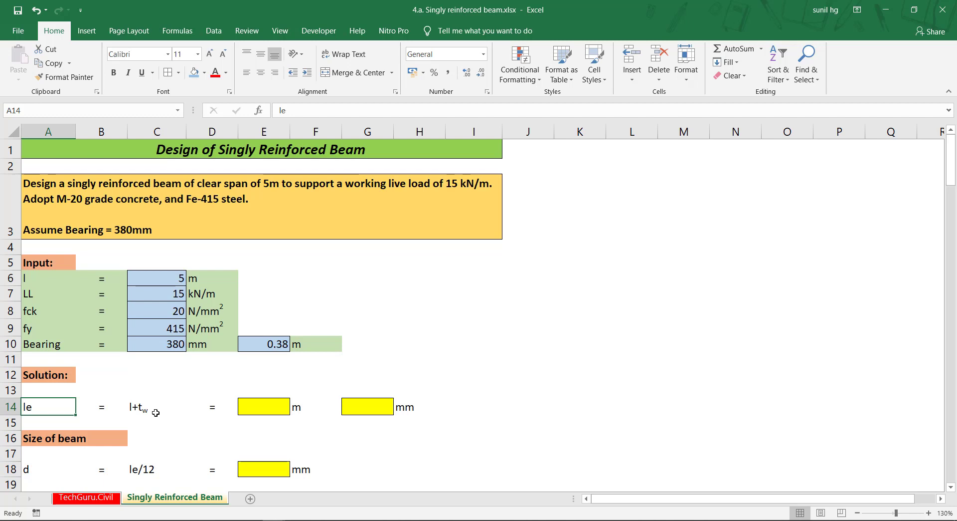
pyautogui.click(257, 409)
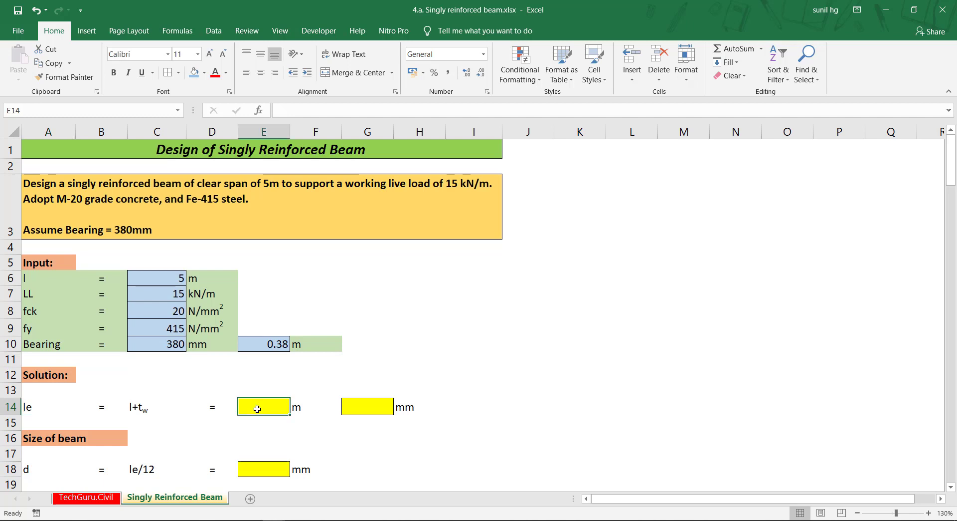
pyautogui.write('=')
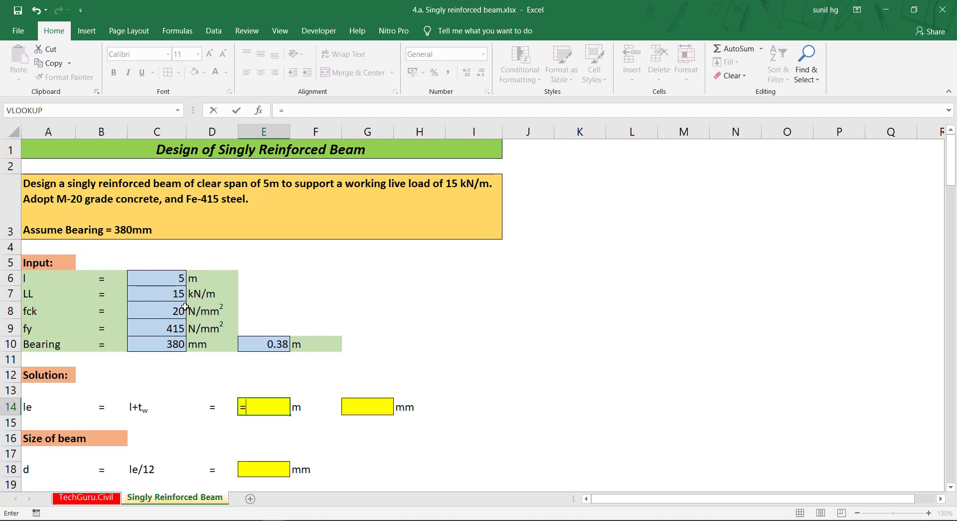
pyautogui.click(170, 278)
pyautogui.write('+')
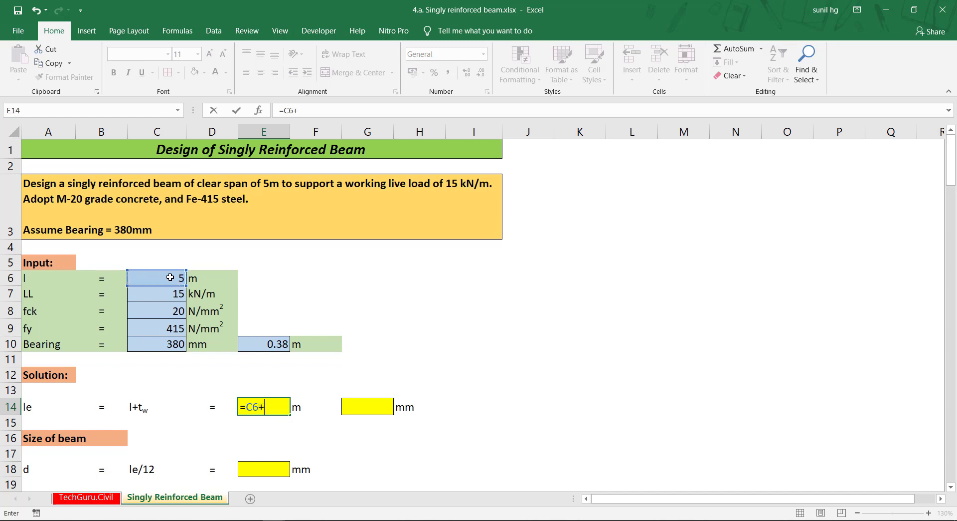
pyautogui.click(261, 342)
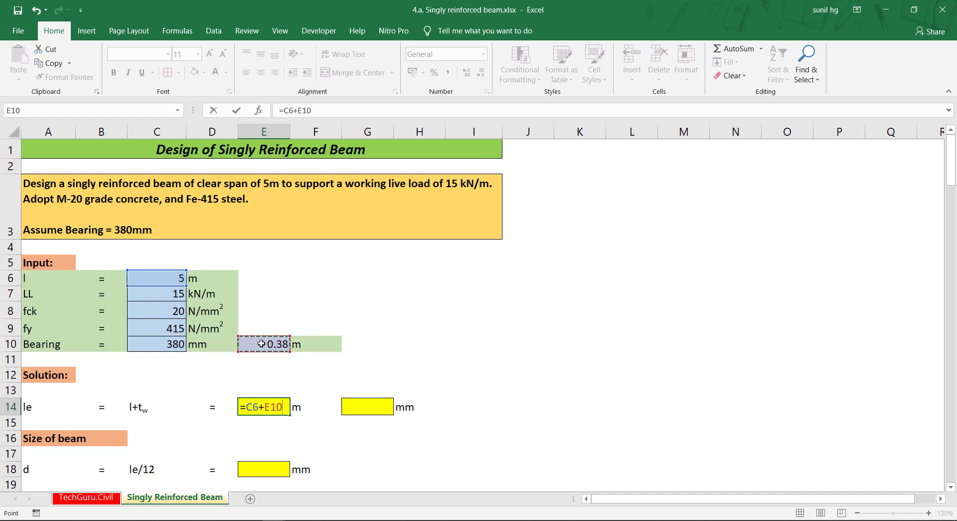
pyautogui.press('Return')
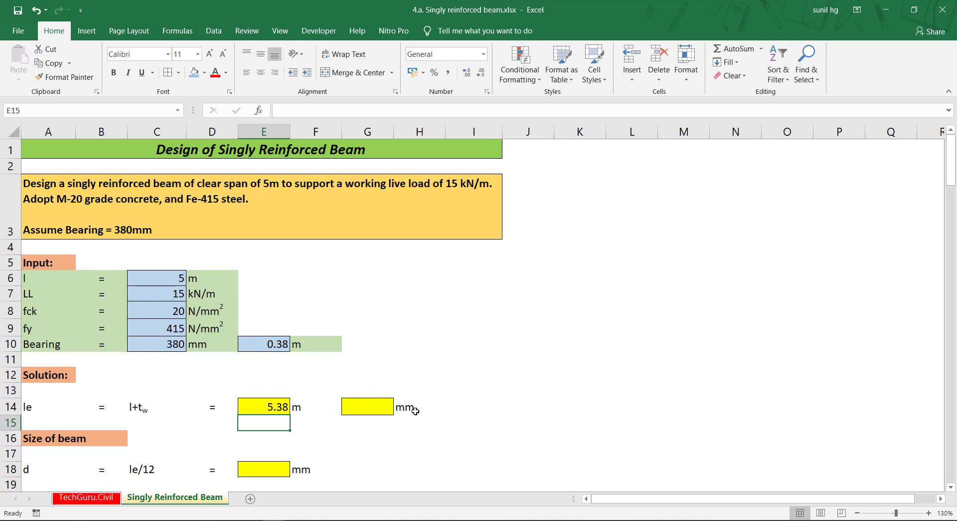
# Step: Convert the effective length to millimetres in G14 with the formula =E14*1000
pyautogui.click(384, 409)
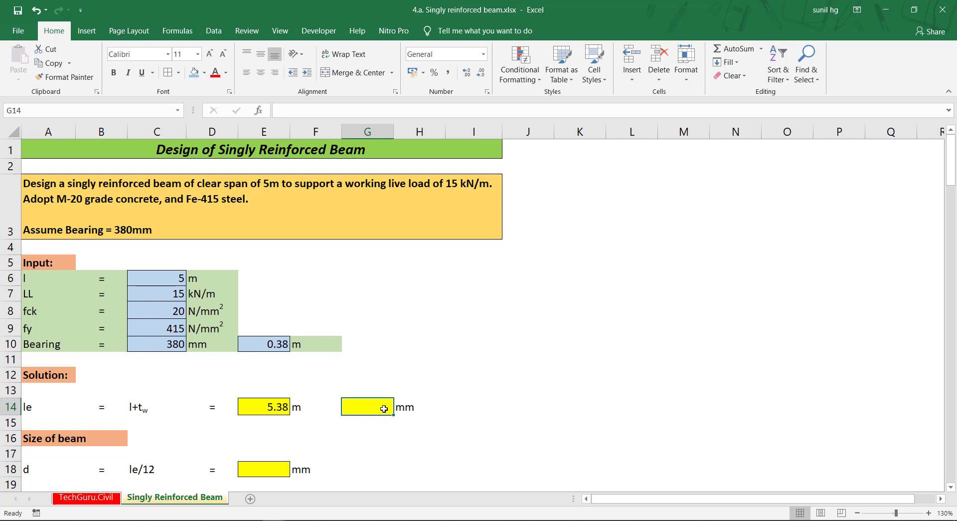
pyautogui.write('=')
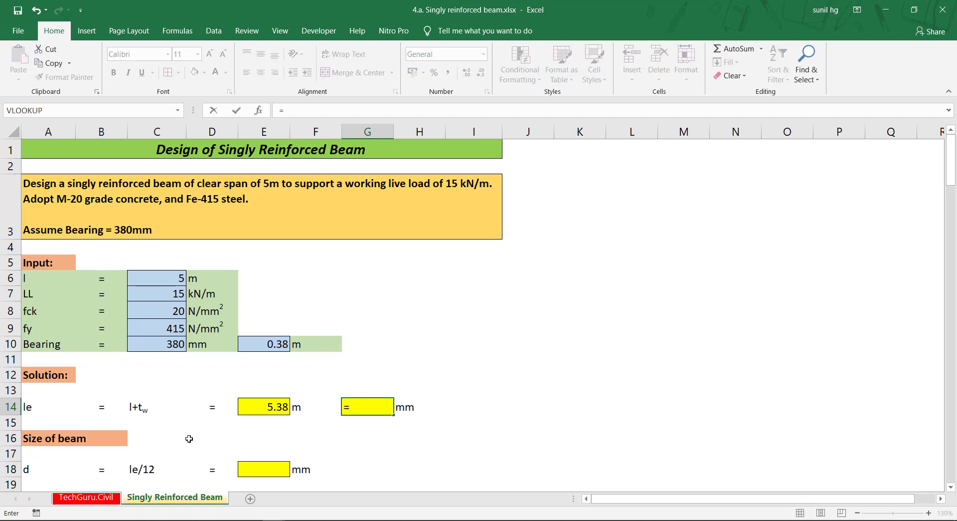
pyautogui.click(256, 408)
pyautogui.write('*1000')
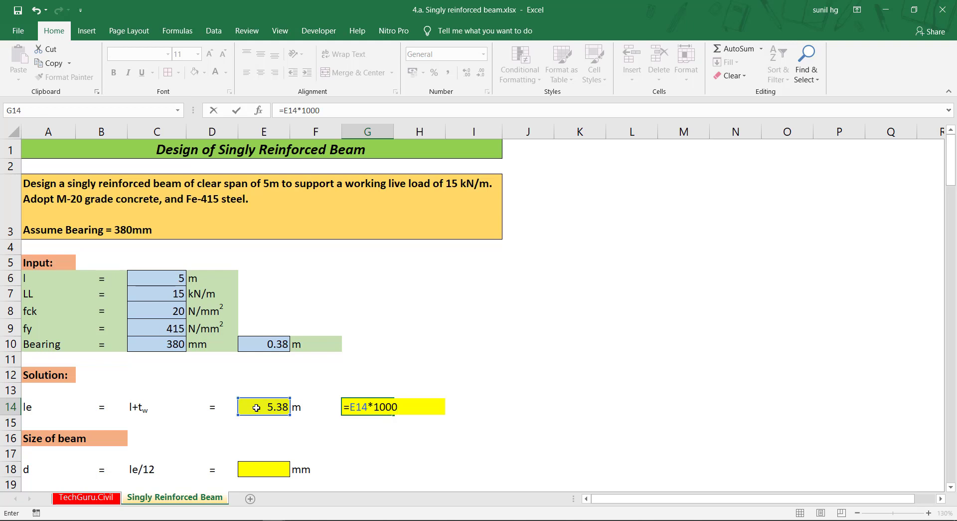
pyautogui.press('Return')
# Step: Calculate the beam depth d in E18 under Size of beam with the formula =G14/12
pyautogui.scroll(-2, 565, 357)
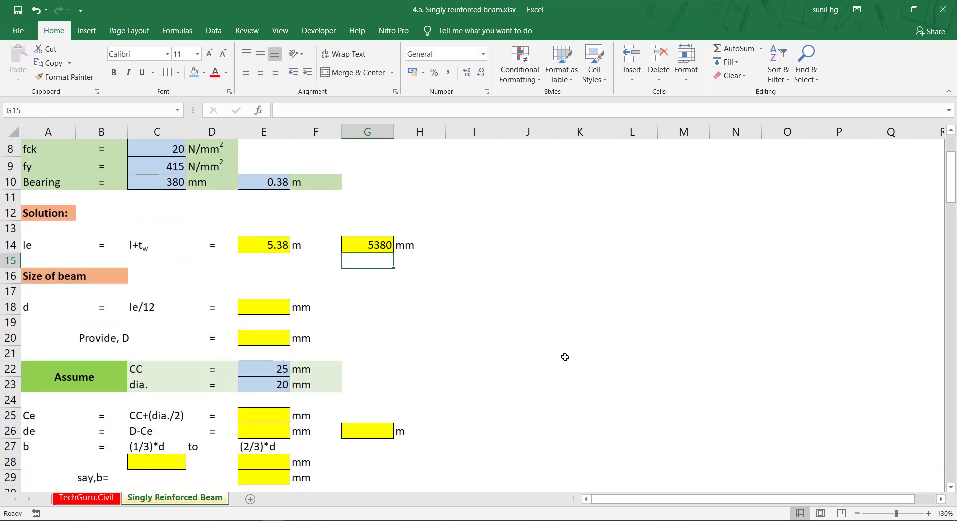
pyautogui.click(32, 274)
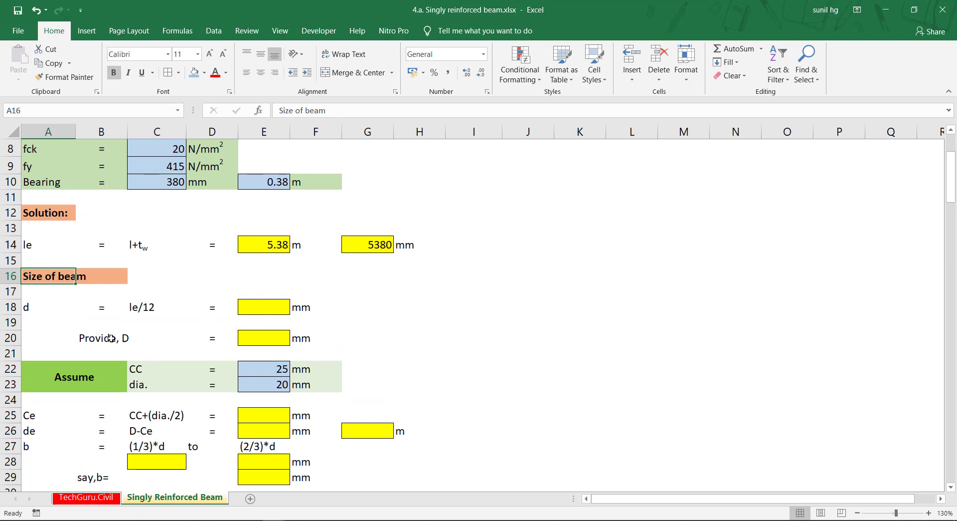
pyautogui.click(43, 308)
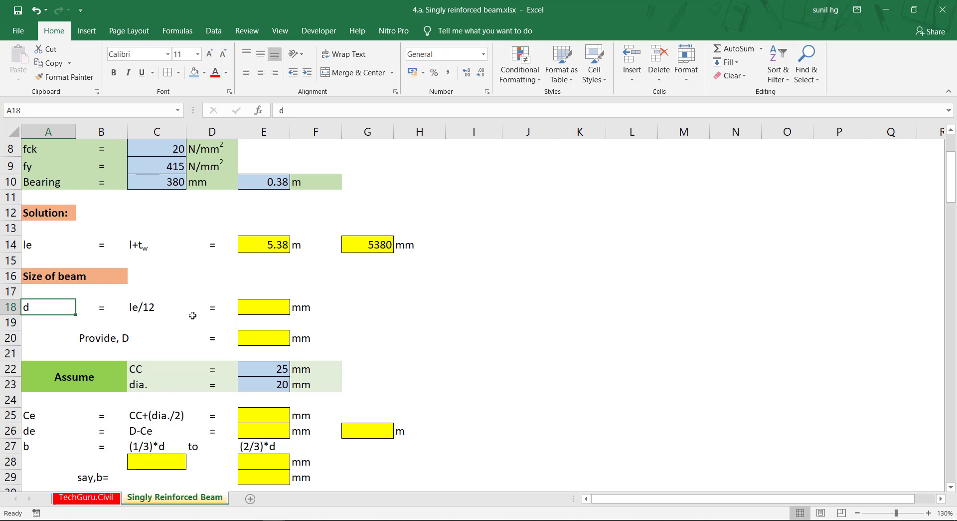
pyautogui.click(271, 310)
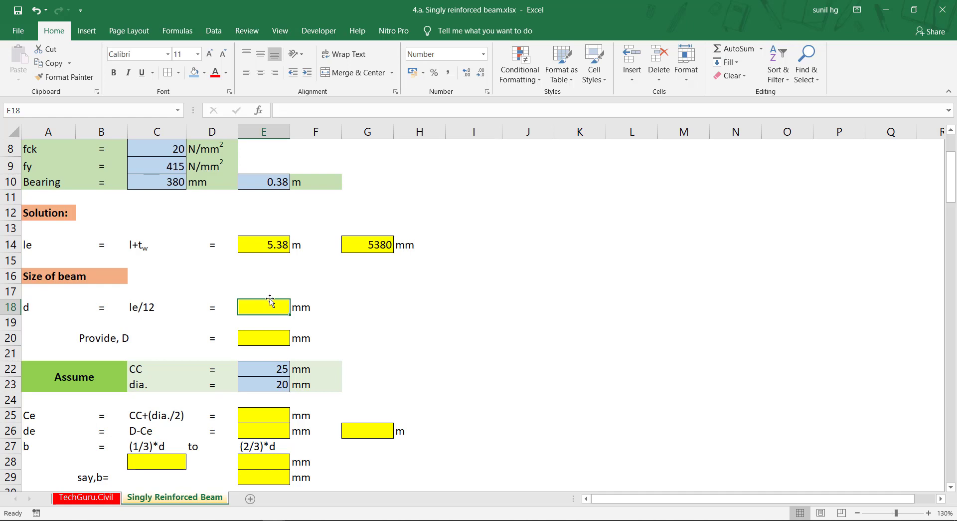
pyautogui.write('=')
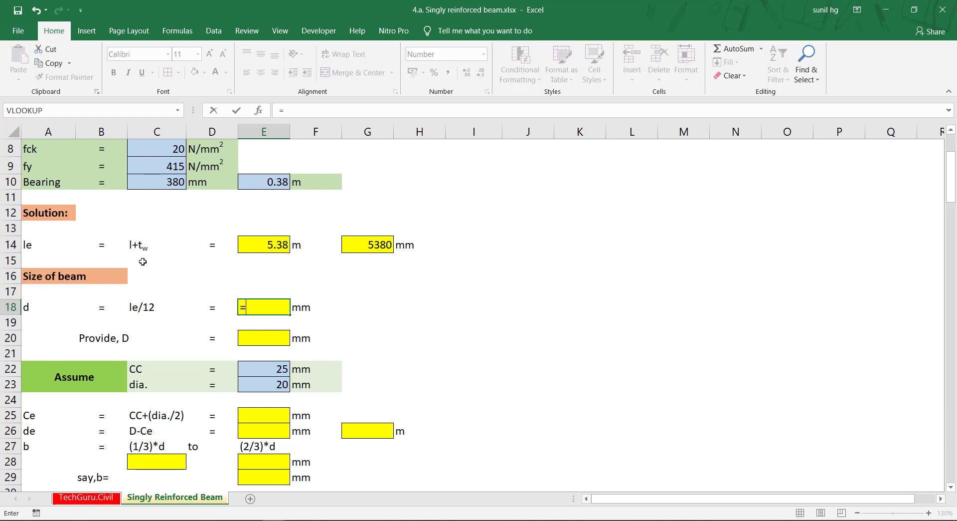
pyautogui.click(384, 245)
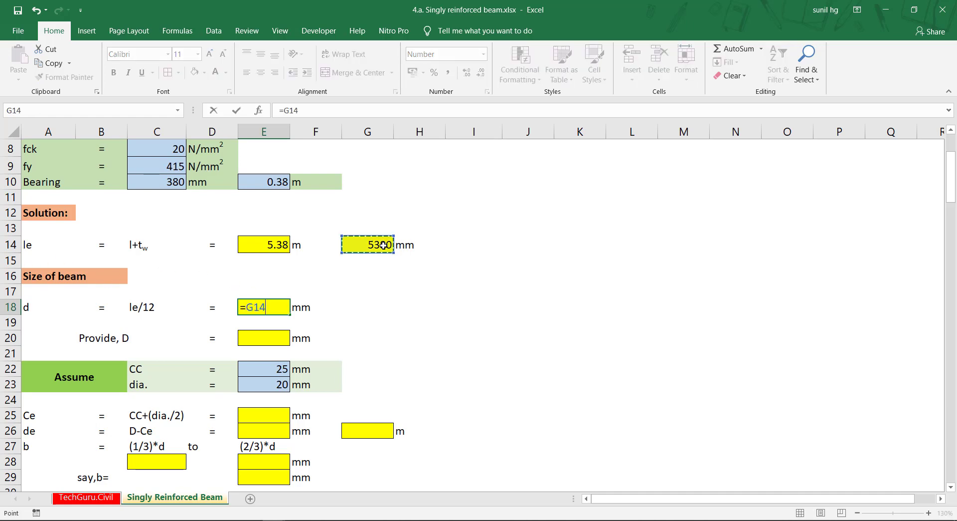
pyautogui.write('/12')
pyautogui.press('Return')
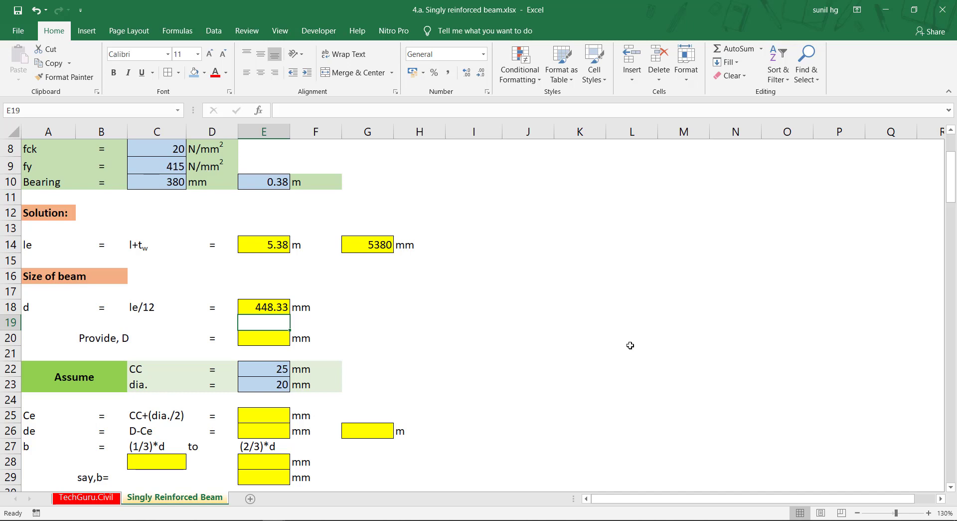
# Step: Round the beam depth up to the next multiple of 100 in E20 (Provide, D) with the formula =CEILING(E18,100)
pyautogui.click(280, 341)
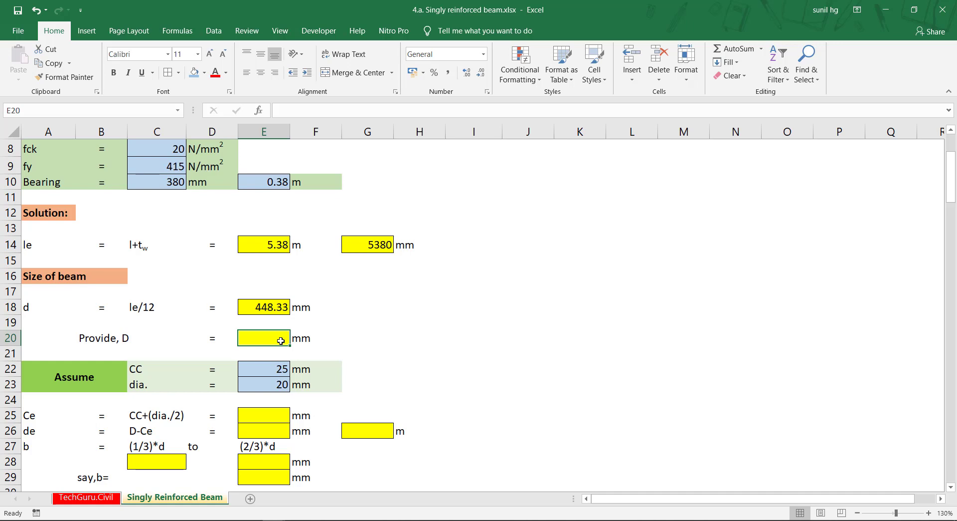
pyautogui.write('=')
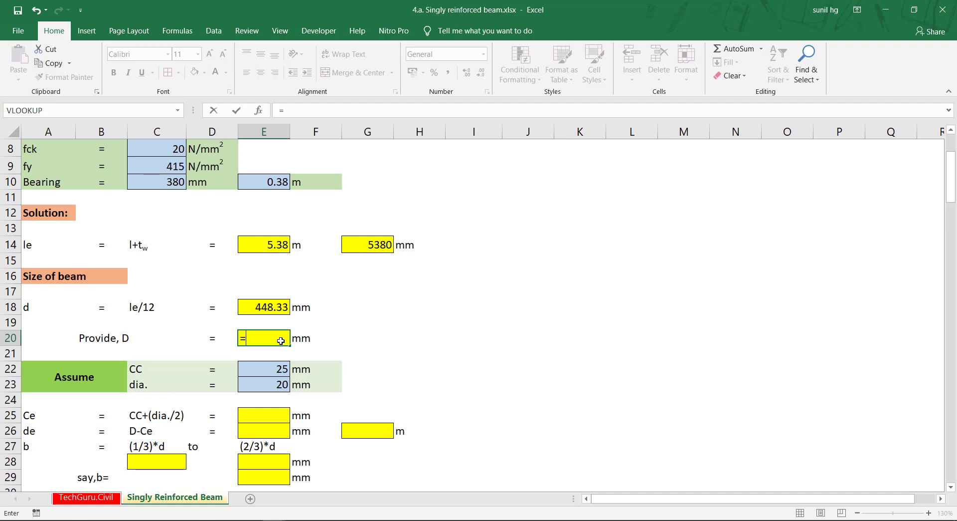
pyautogui.write('cei')
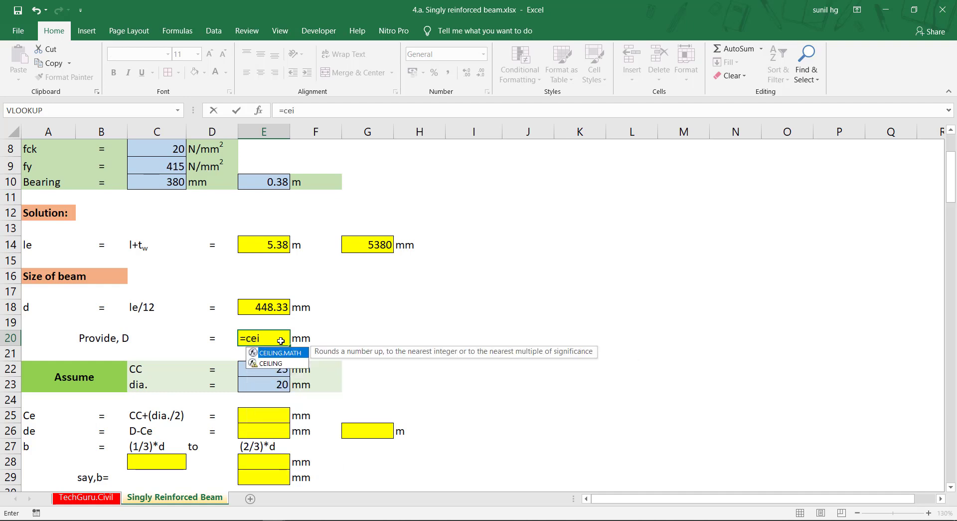
pyautogui.press('Down')
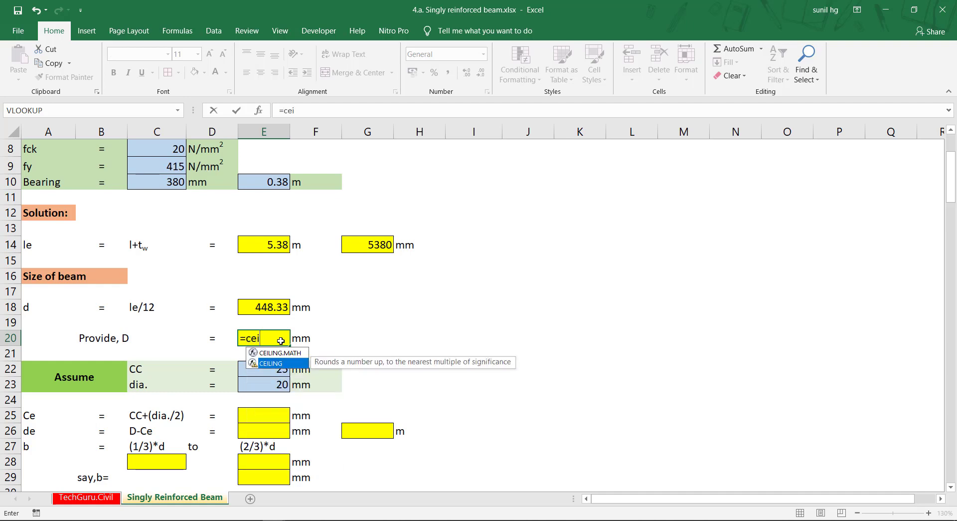
pyautogui.press('Tab')
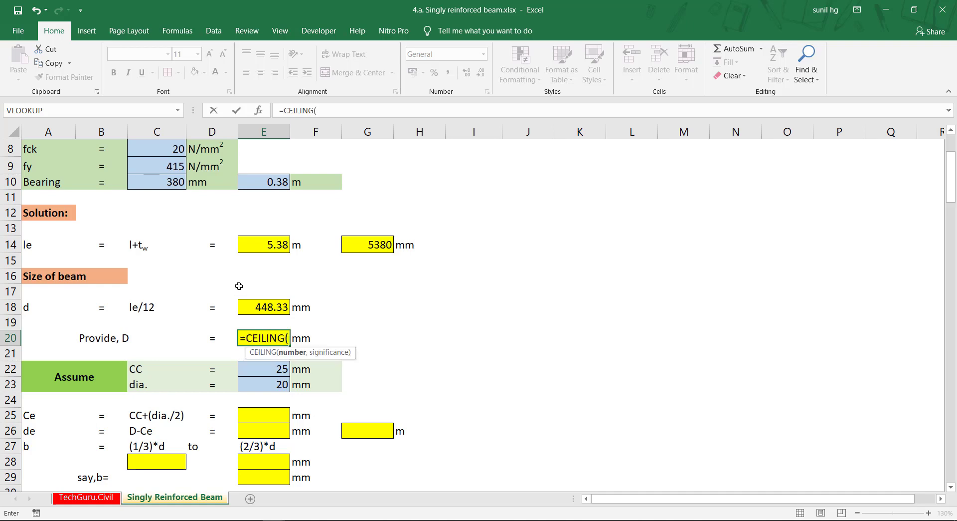
pyautogui.click(269, 307)
pyautogui.write(',')
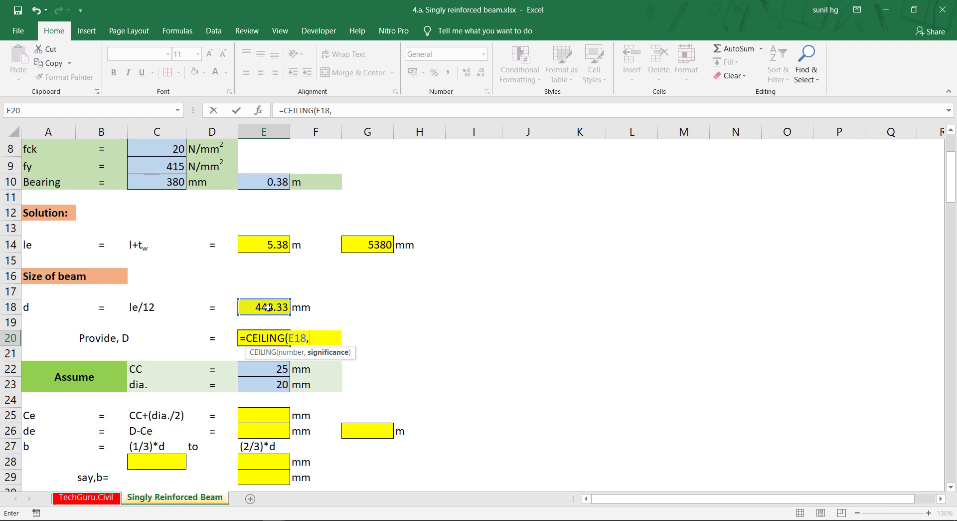
pyautogui.write('100)')
pyautogui.press('Return')
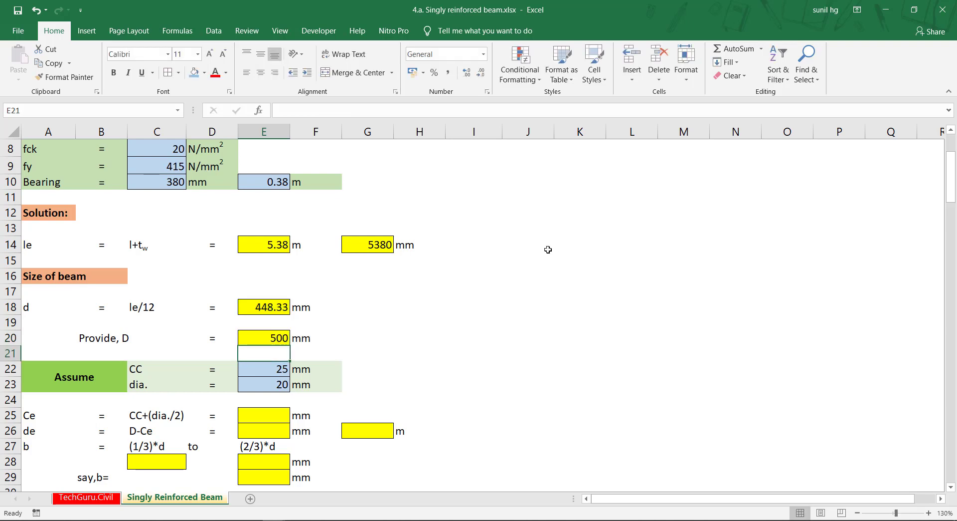
# Step: Examine the provided depth D and the assumed clear cover and bar diameter rows
pyautogui.scroll(-2, 524, 267)
pyautogui.click(275, 222)
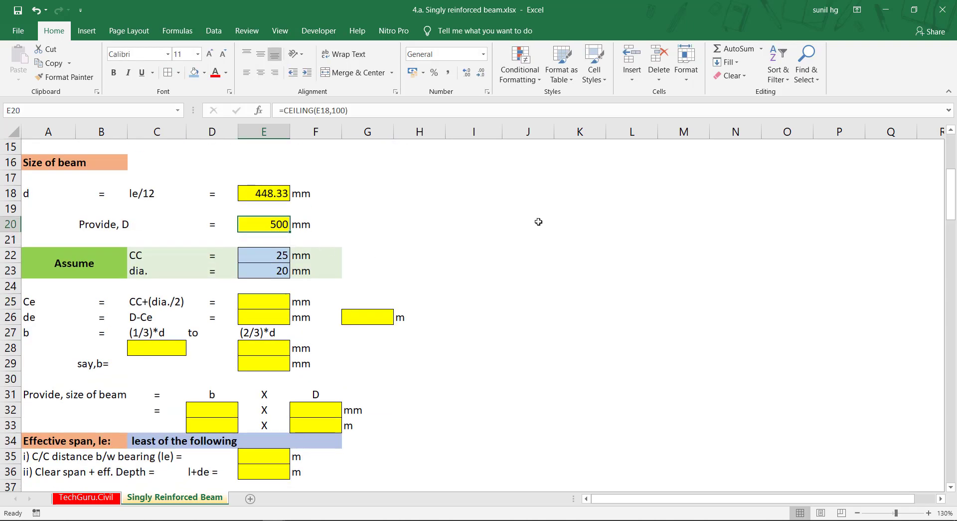
pyautogui.click(69, 261)
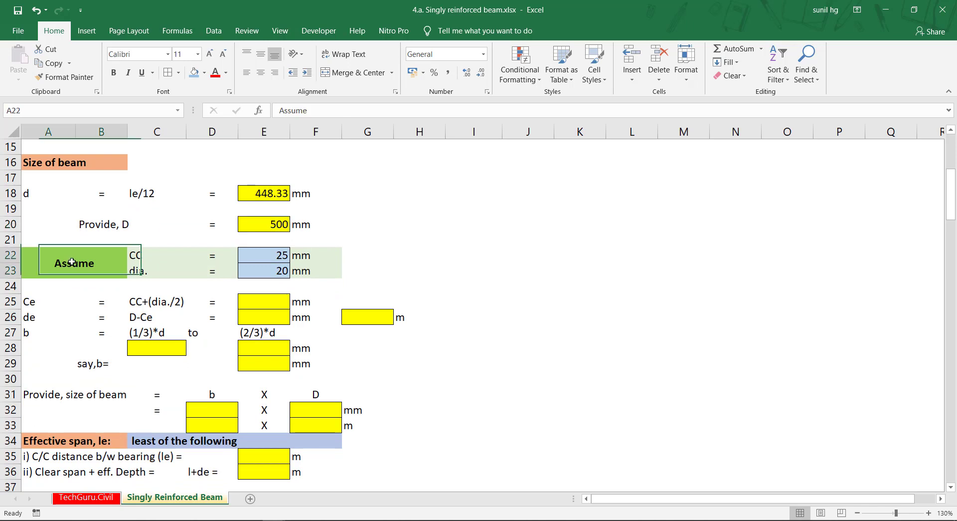
pyautogui.click(147, 254)
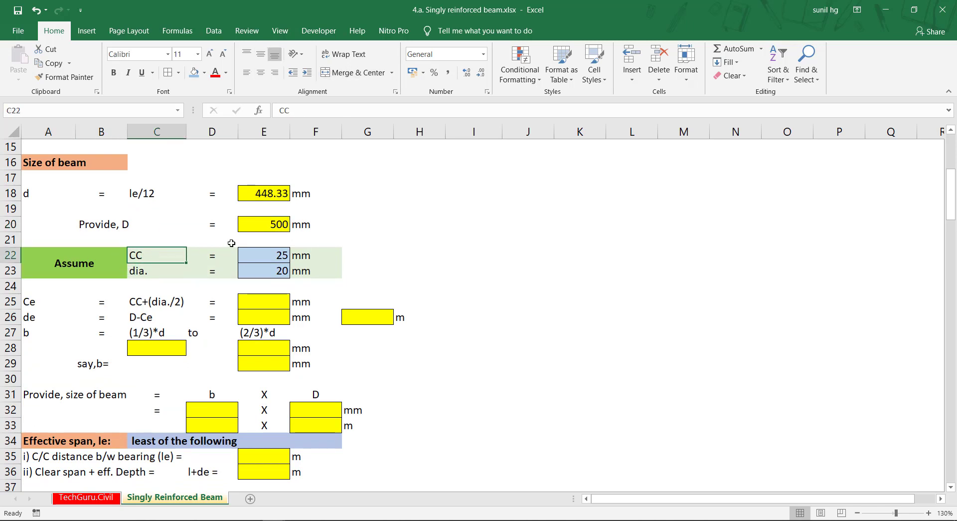
pyautogui.click(147, 272)
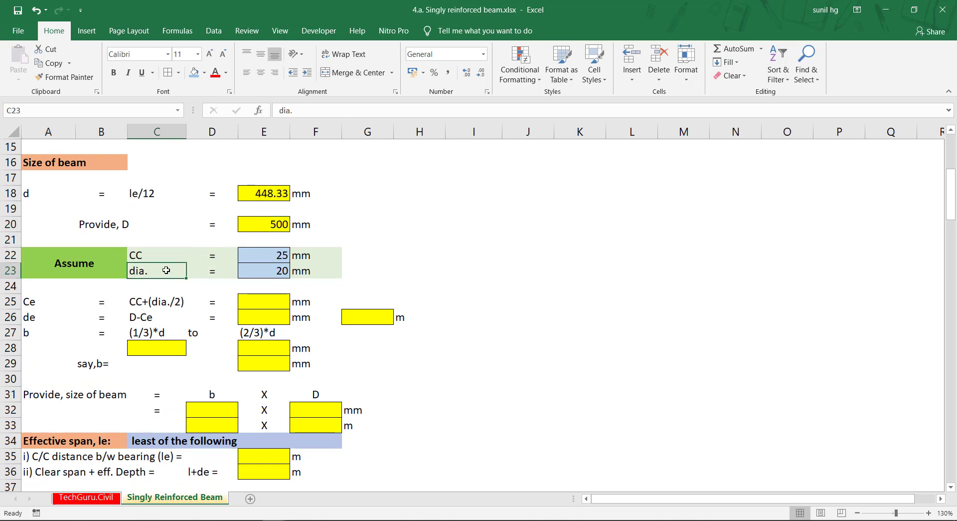
pyautogui.scroll(-2, 75, 260)
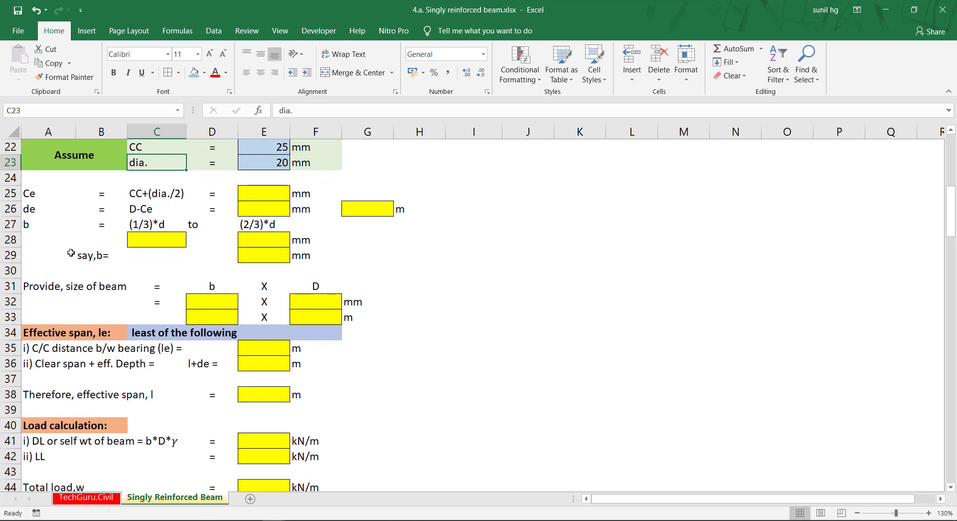
pyautogui.scroll(2, 45, 284)
# Step: Calculate the effective cover Ce in E25 with the formula =E22+(E23/2)
pyautogui.click(38, 297)
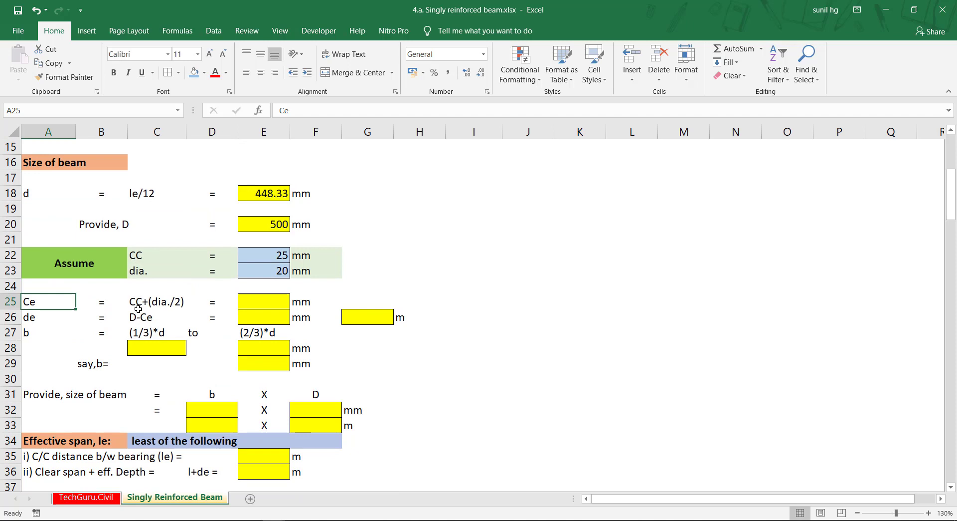
pyautogui.click(263, 302)
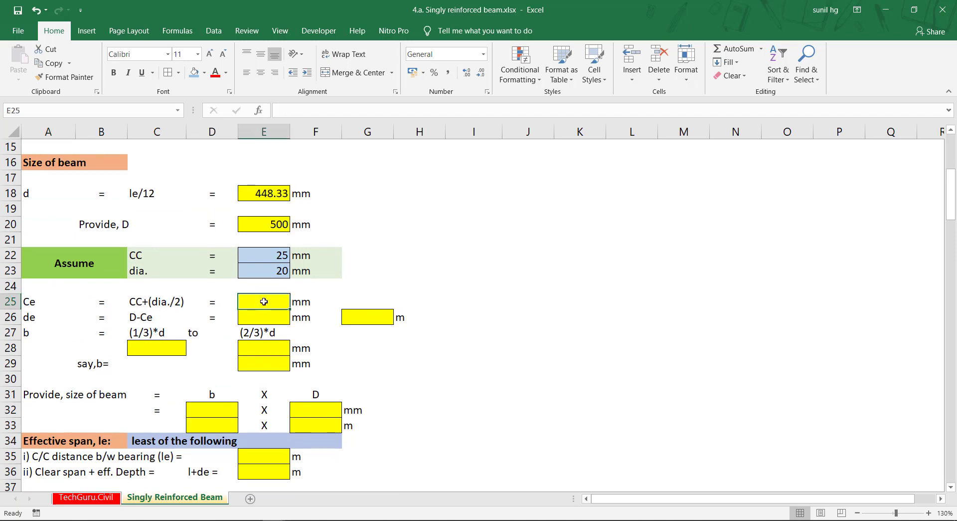
pyautogui.write('=')
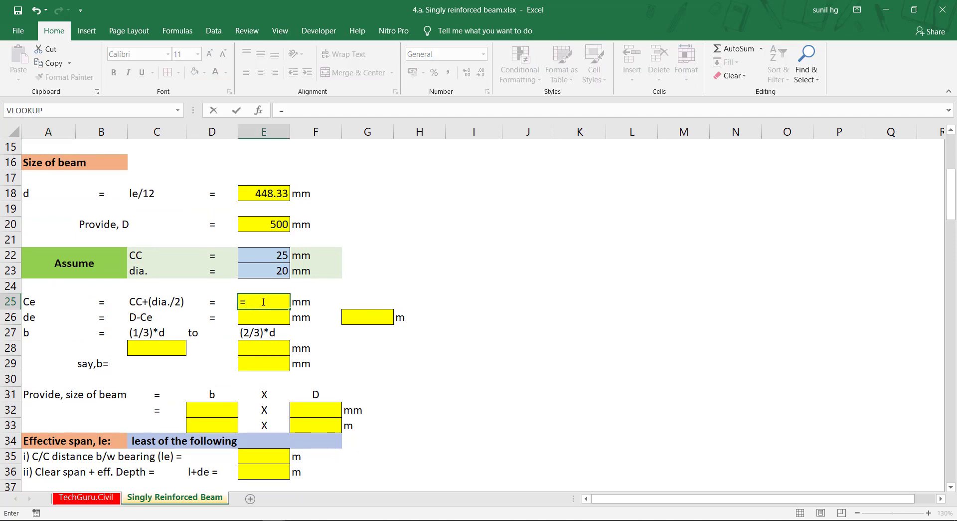
pyautogui.click(273, 255)
pyautogui.write('+(')
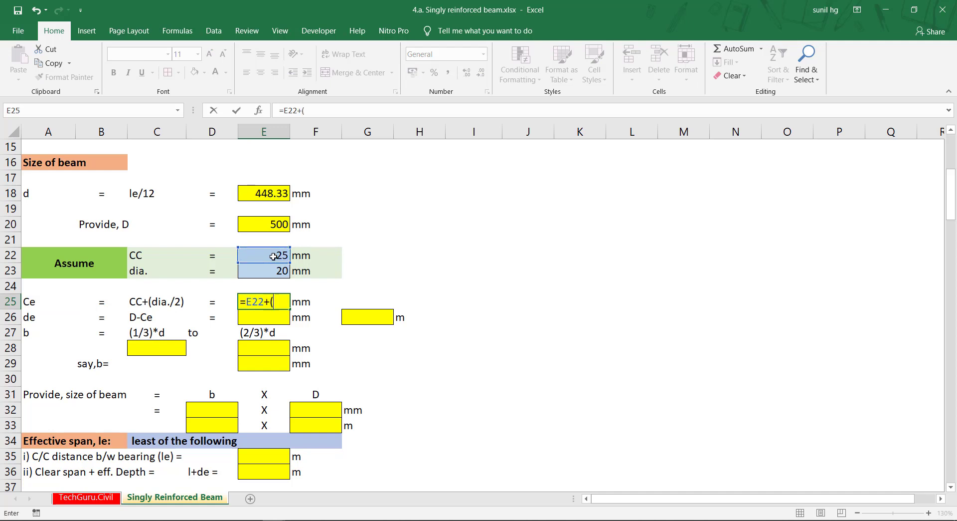
pyautogui.click(266, 273)
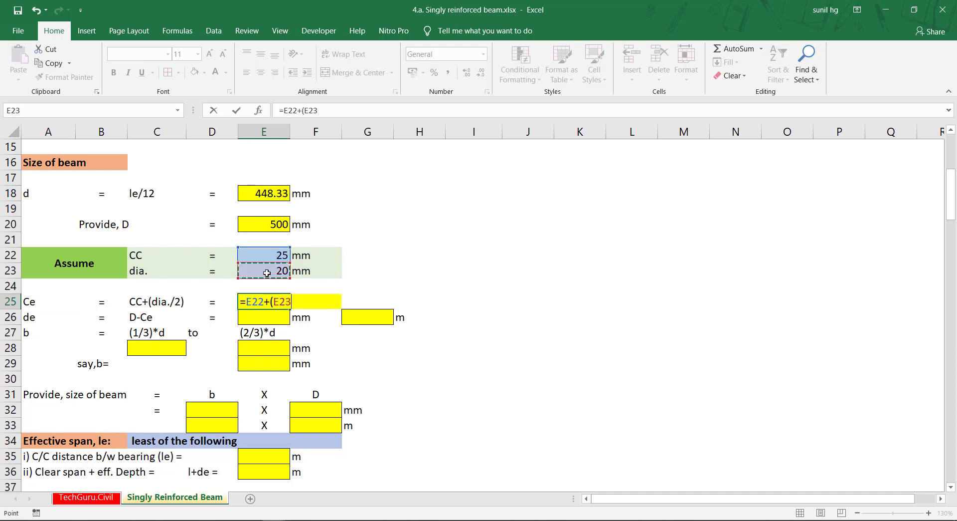
pyautogui.write('/2)')
pyautogui.press('Return')
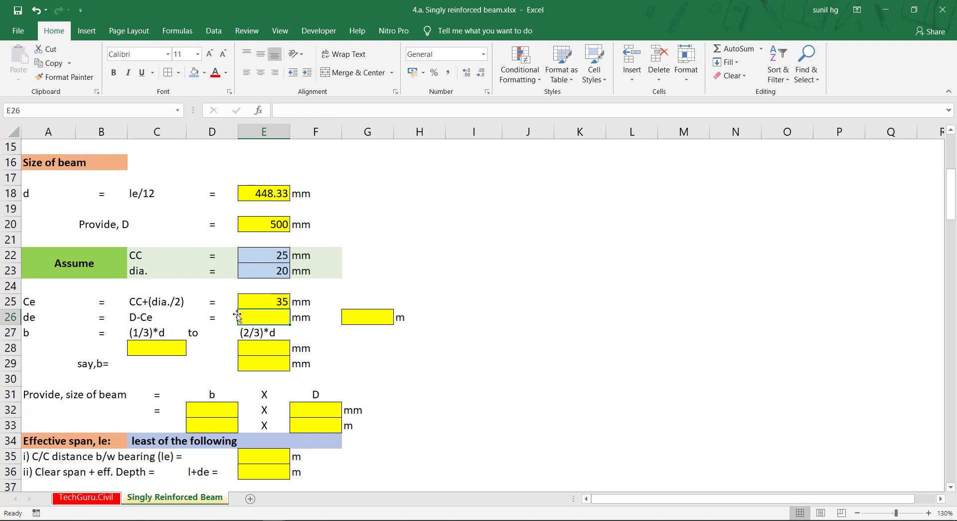
# Step: Calculate the effective depth de in E26 with the formula =E20-E25
pyautogui.write('=')
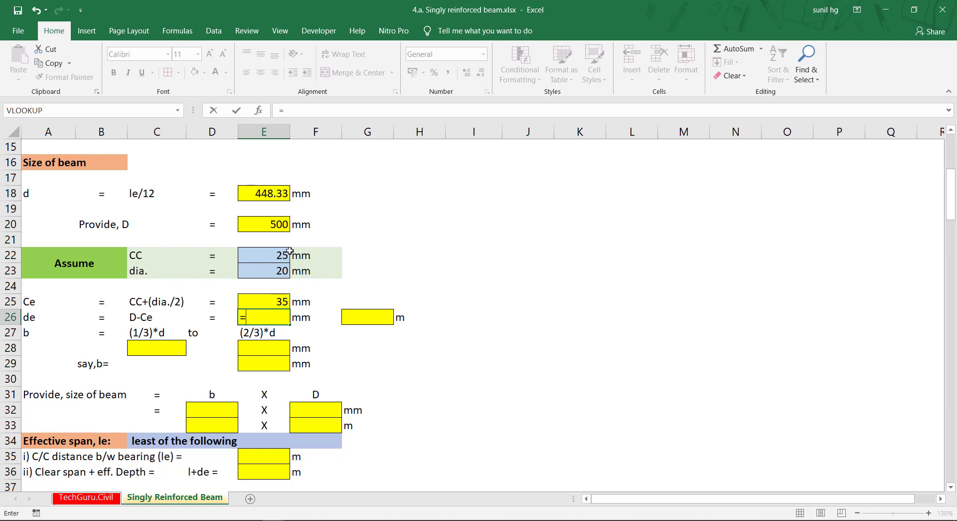
pyautogui.click(276, 223)
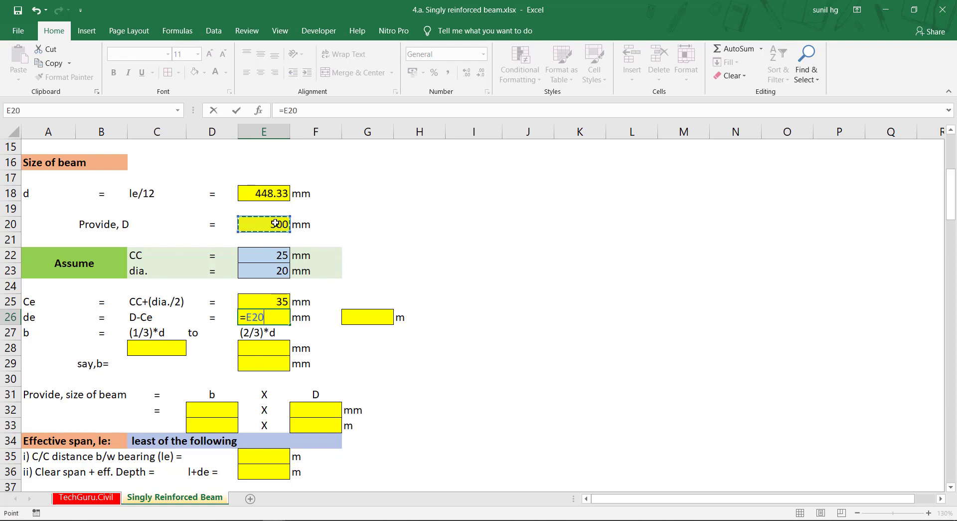
pyautogui.write('-')
pyautogui.click(271, 302)
pyautogui.press('Return')
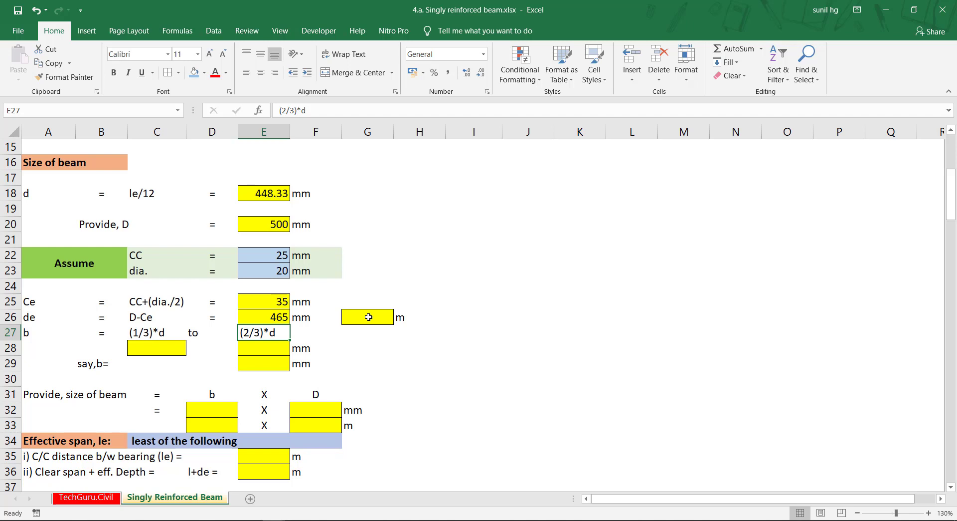
# Step: Convert the effective depth de to metres in G26 with the formula =E26/1000
pyautogui.click(368, 317)
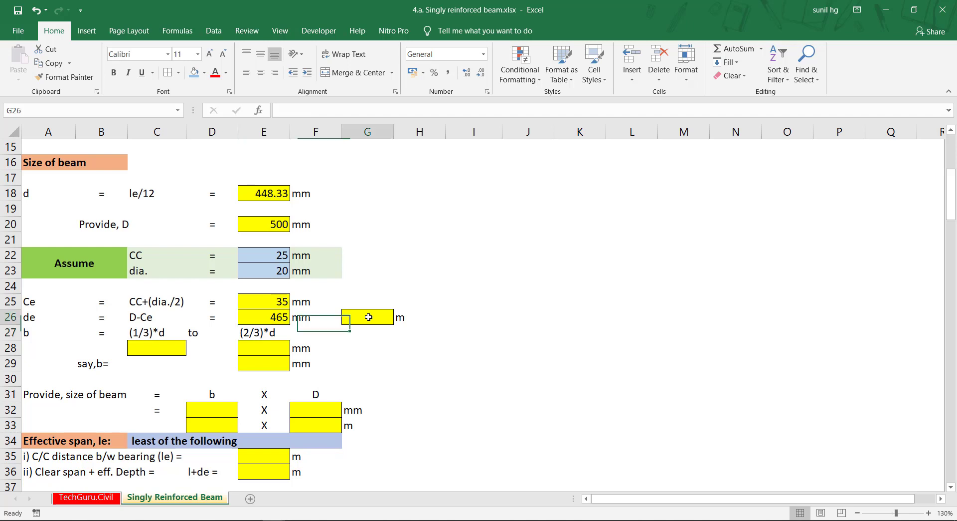
pyautogui.write('=')
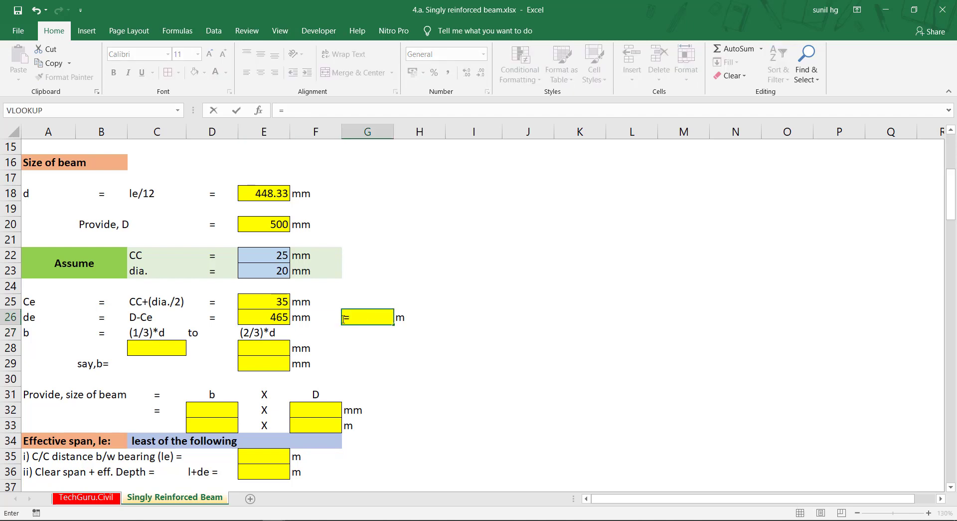
pyautogui.click(266, 320)
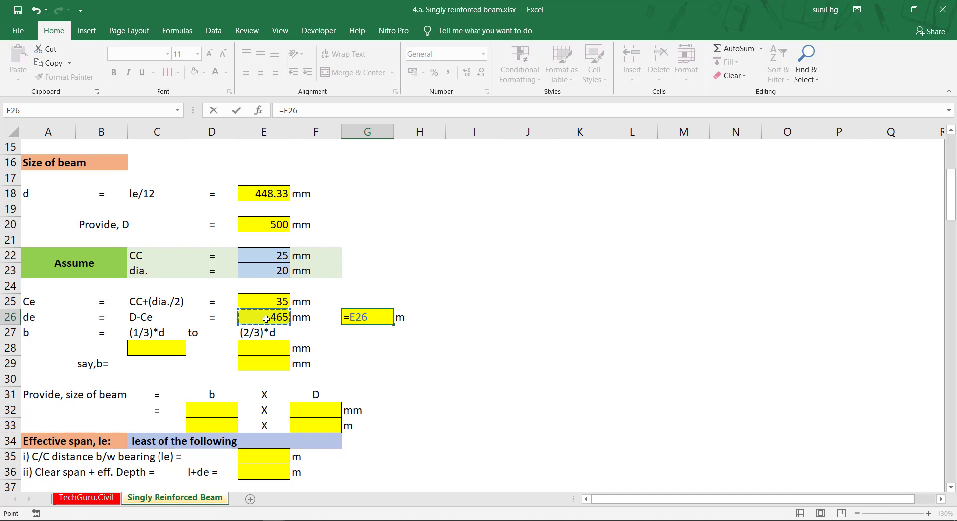
pyautogui.write('/1000')
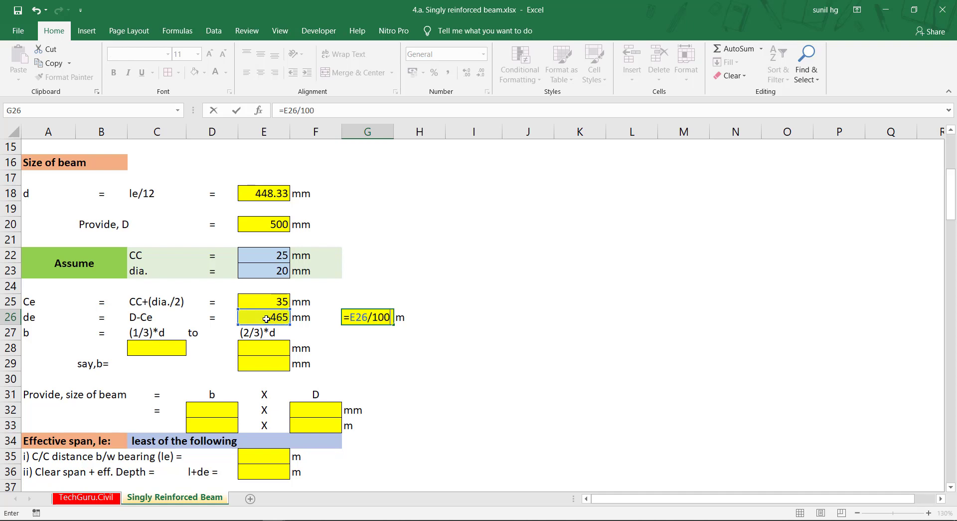
pyautogui.press('Return')
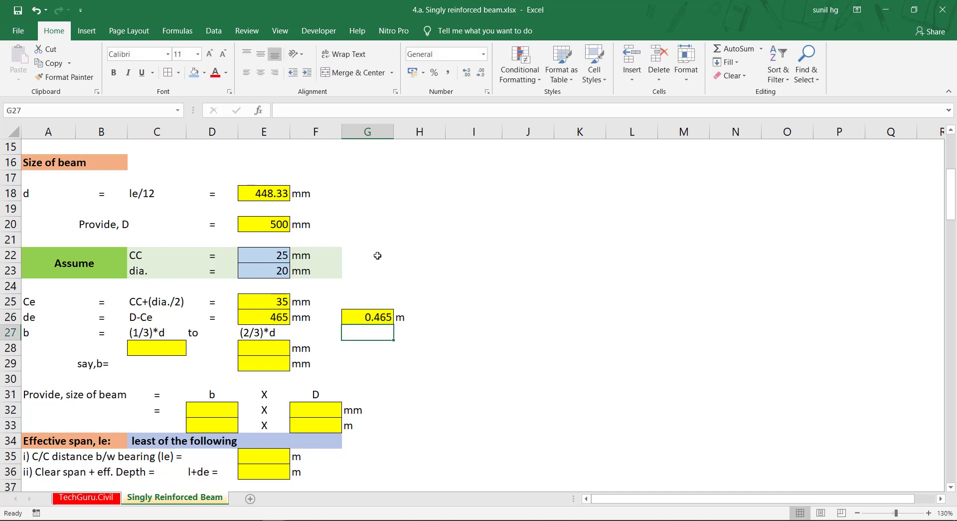
# Step: Calculate the lower limit of the beam width b in C28 with the formula =(1/3)*E26
pyautogui.scroll(-2, 378, 255)
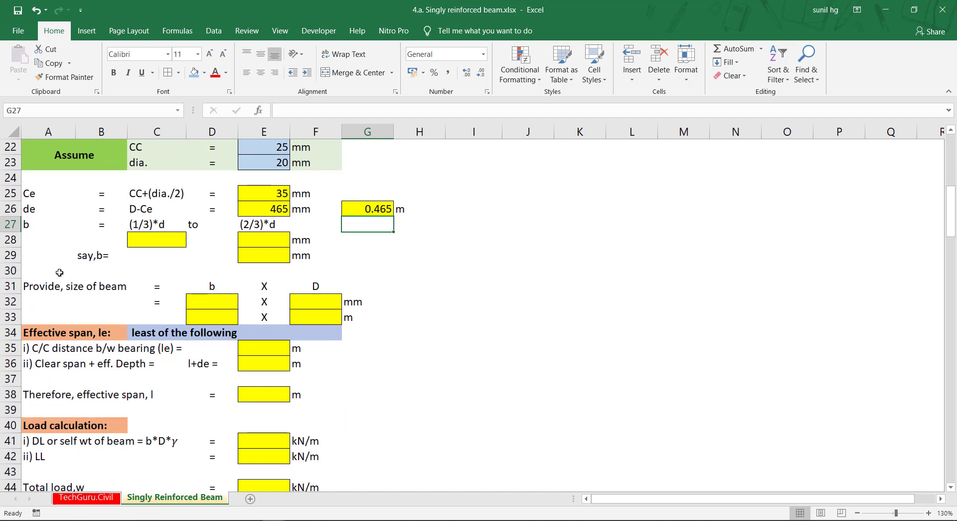
pyautogui.click(42, 224)
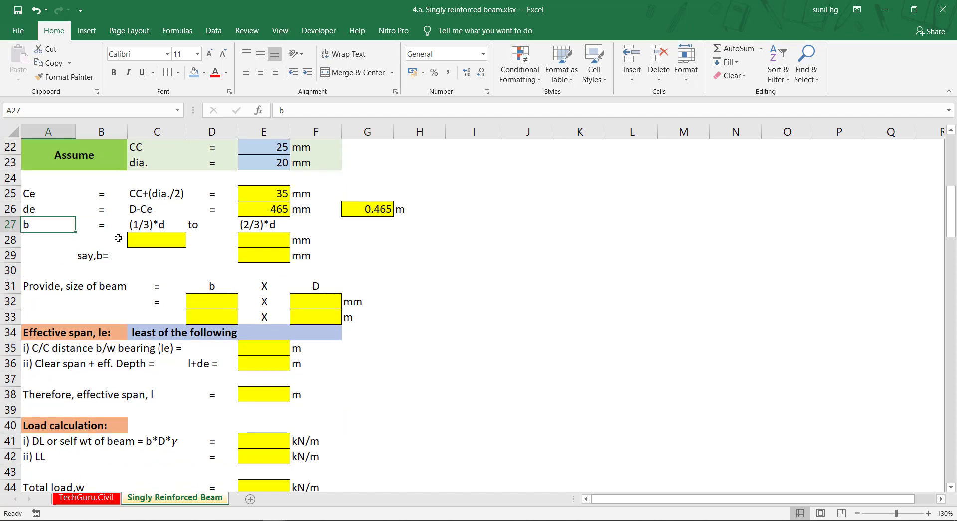
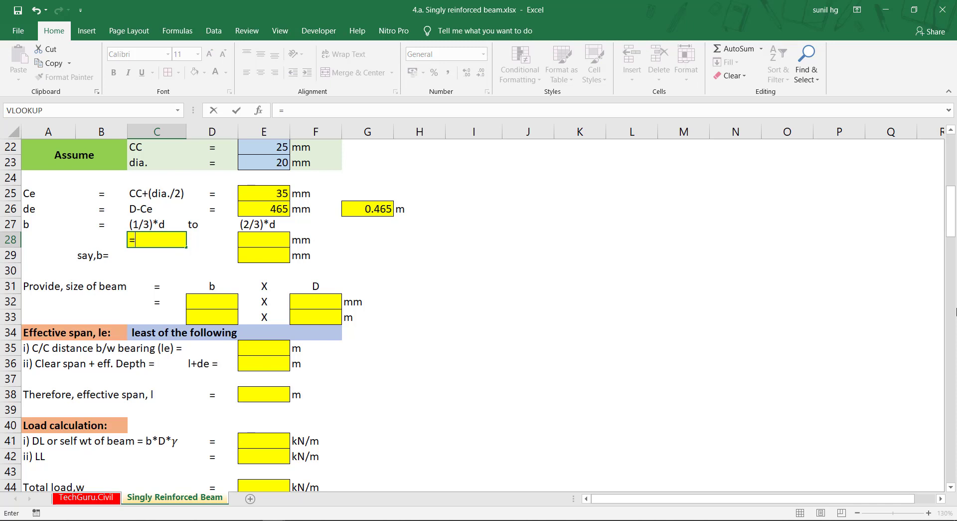
pyautogui.write('(2')
pyautogui.press('BackSpace')
pyautogui.write('1/3)*')
pyautogui.click(273, 209)
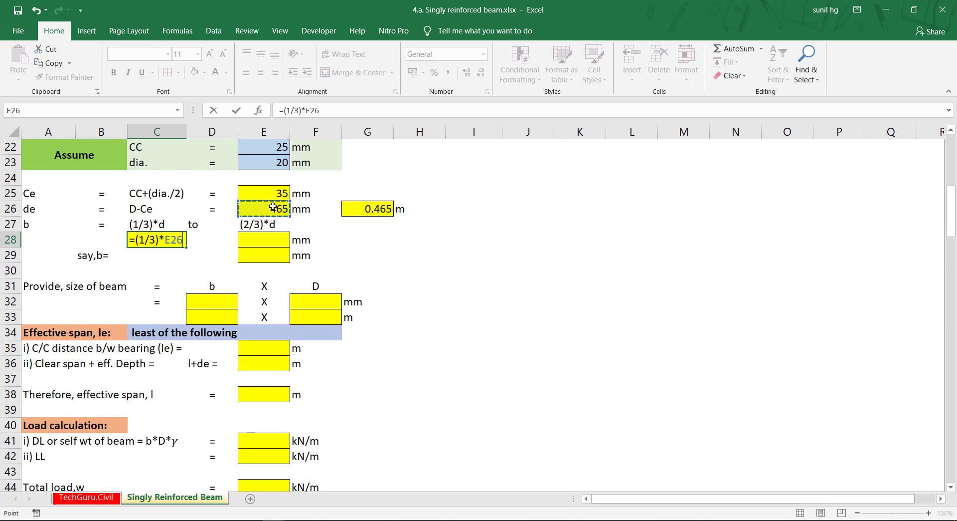
pyautogui.press('Return')
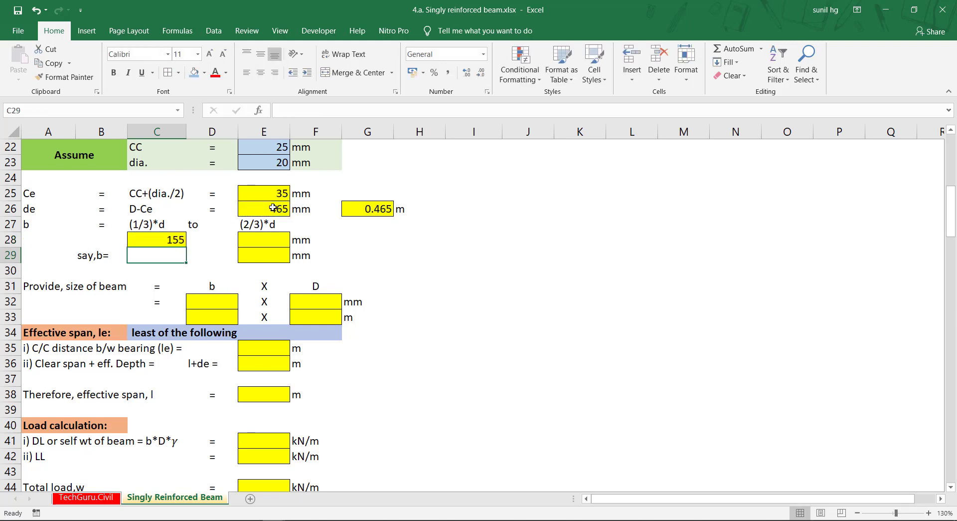
# Step: Calculate the upper limit of the beam width b in E28 with the formula =(2/3)*E26
pyautogui.click(257, 235)
pyautogui.write('=')
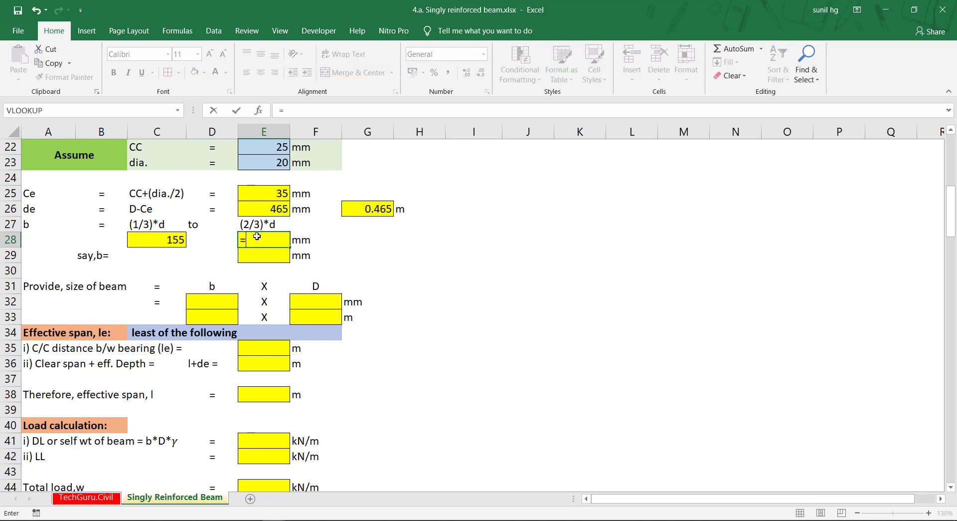
pyautogui.write('(2/3)*')
pyautogui.scroll(2, 256, 279)
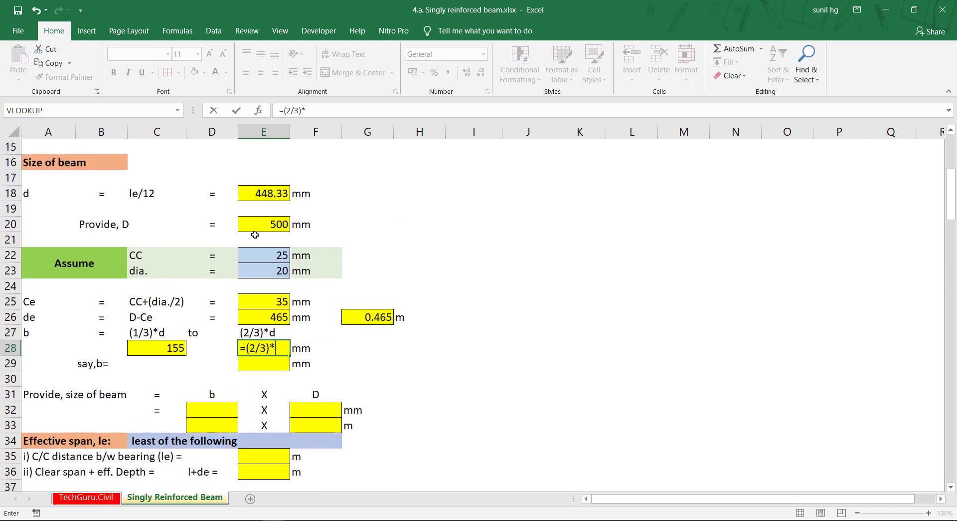
pyautogui.click(264, 319)
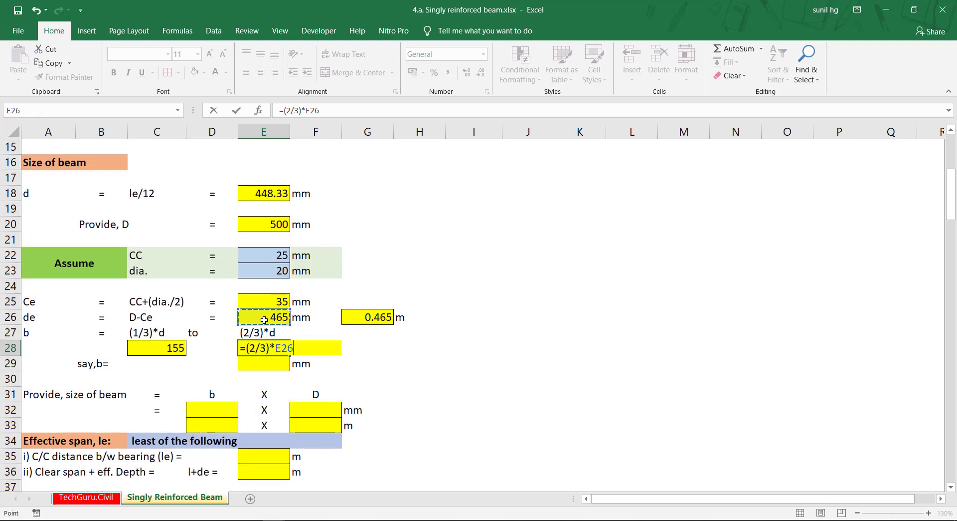
pyautogui.press('Return')
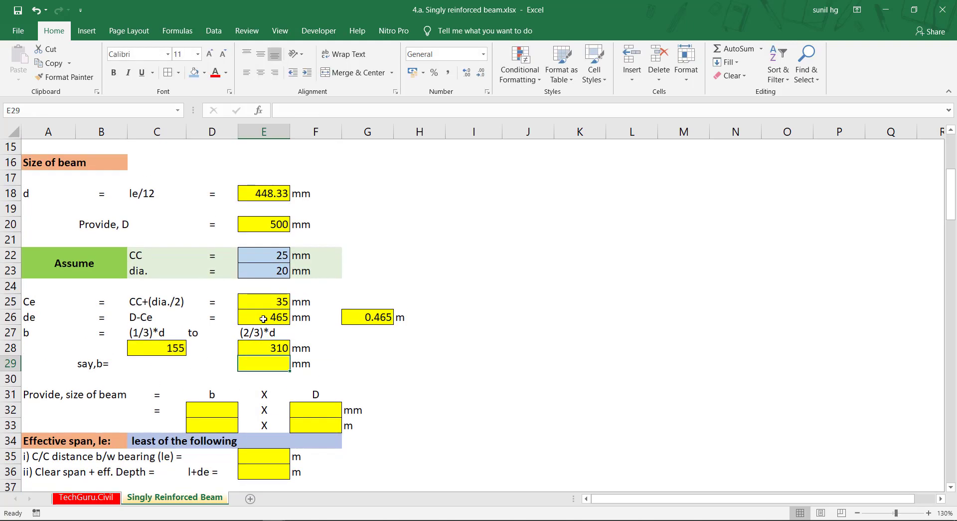
# Step: Calculate the adopted beam width b in E29 as the mean of its two limits with the formula =AVERAGE(C28,E28)
pyautogui.scroll(-2, 264, 318)
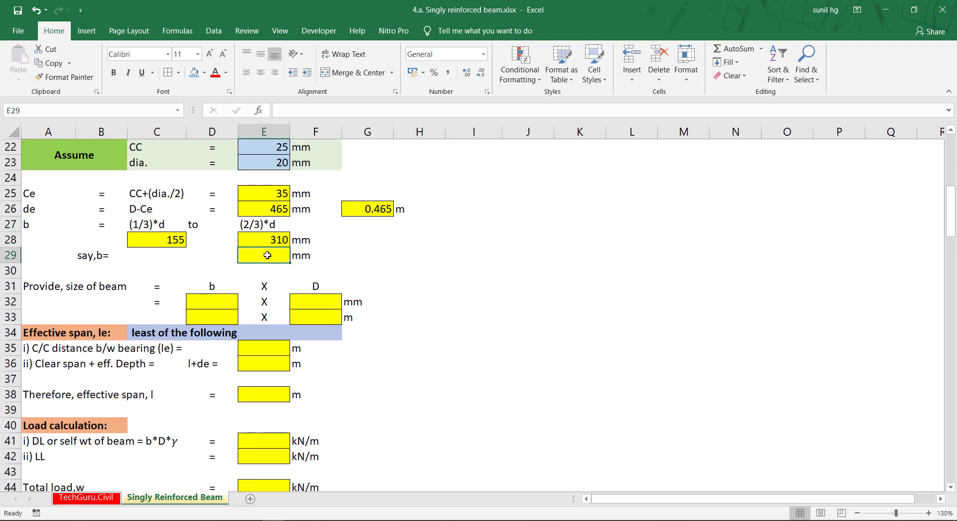
pyautogui.write('=')
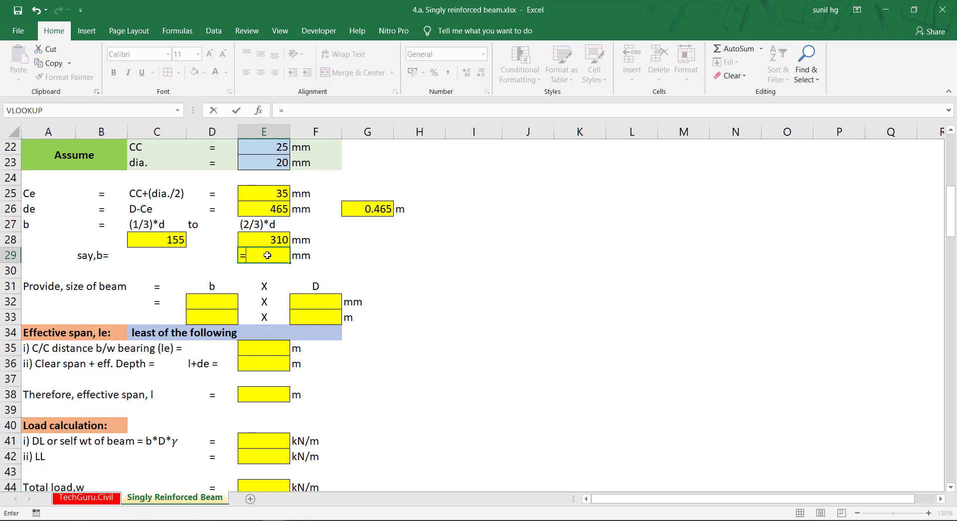
pyautogui.write('ave')
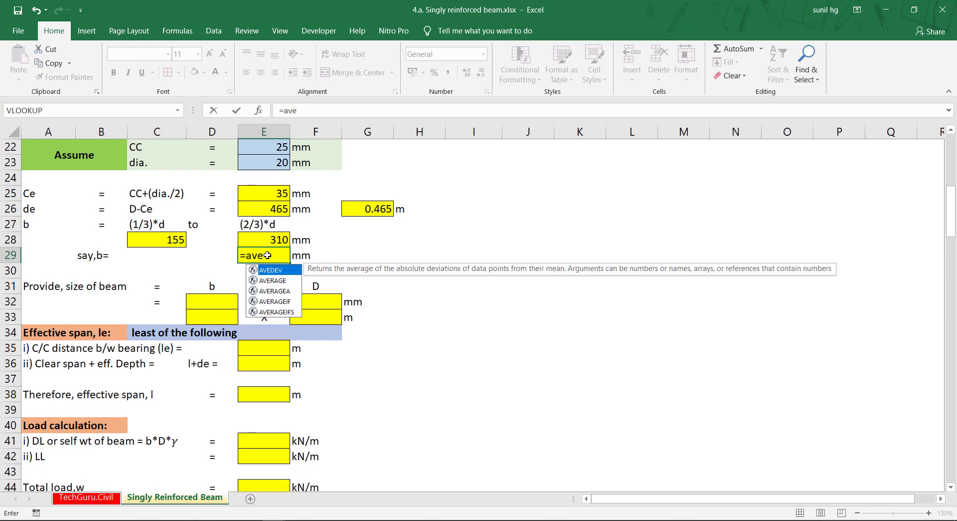
pyautogui.press('Down')
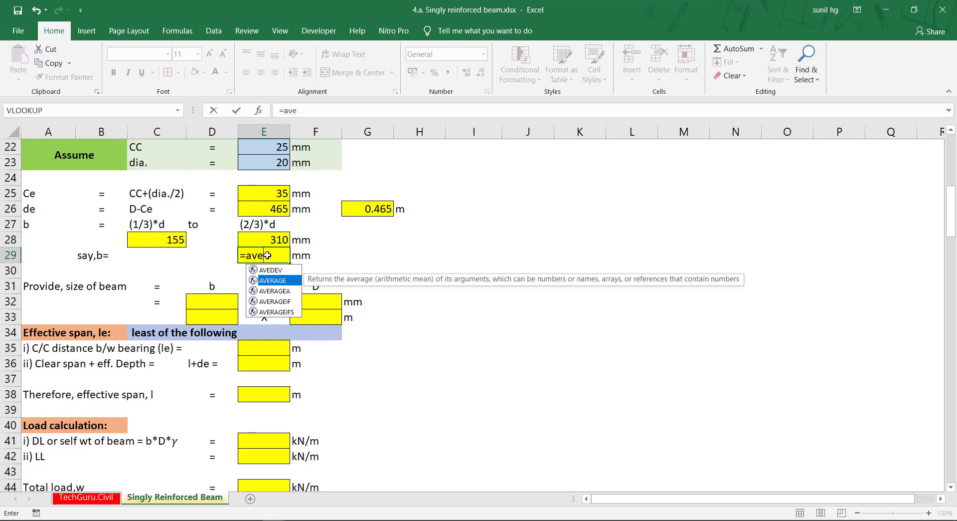
pyautogui.press('Tab')
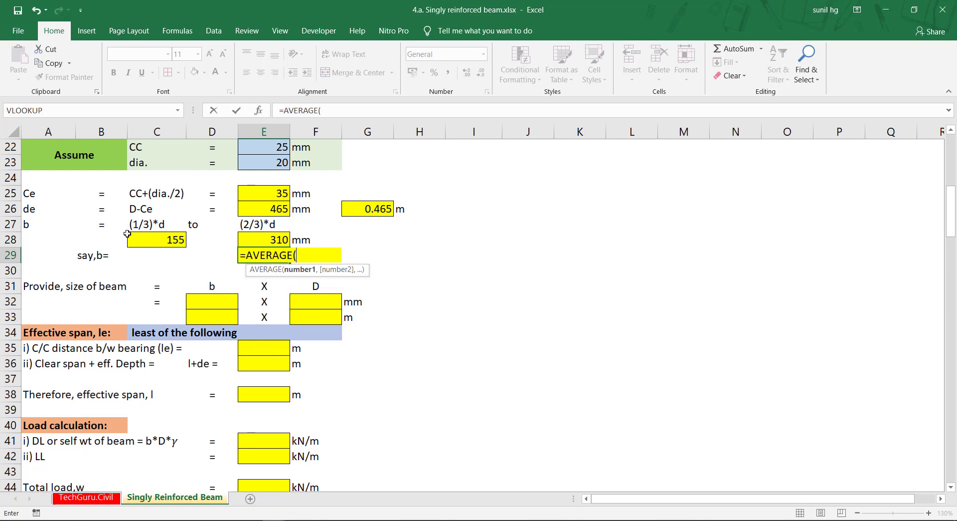
pyautogui.click(158, 238)
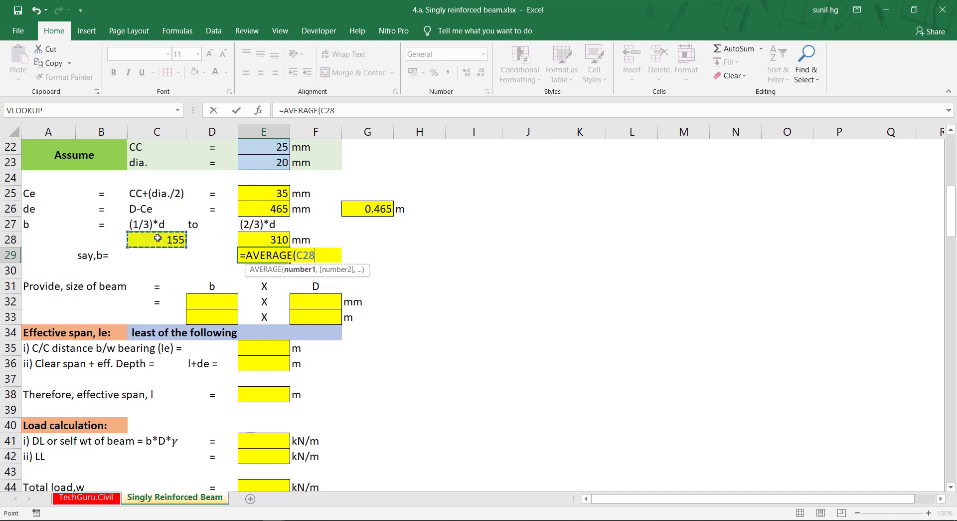
pyautogui.write(',')
pyautogui.click(267, 241)
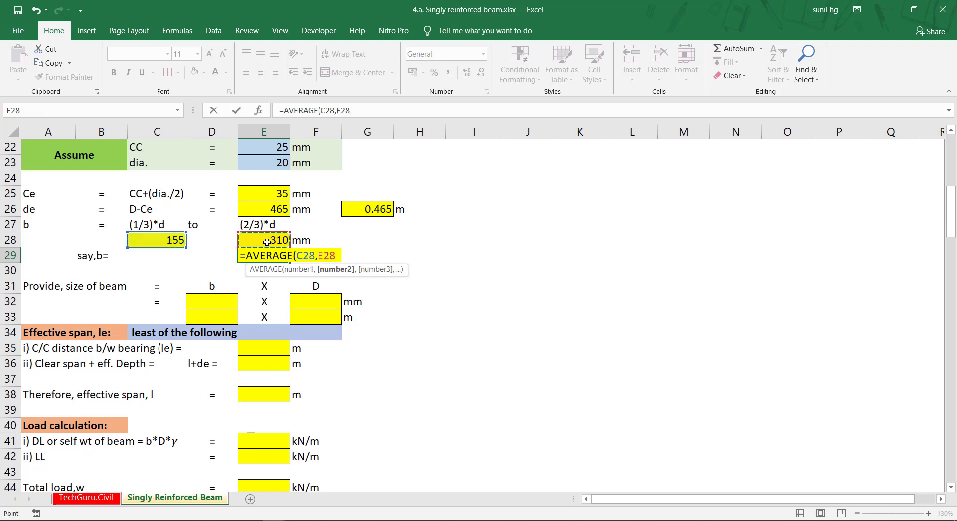
pyautogui.write(')')
pyautogui.press('Return')
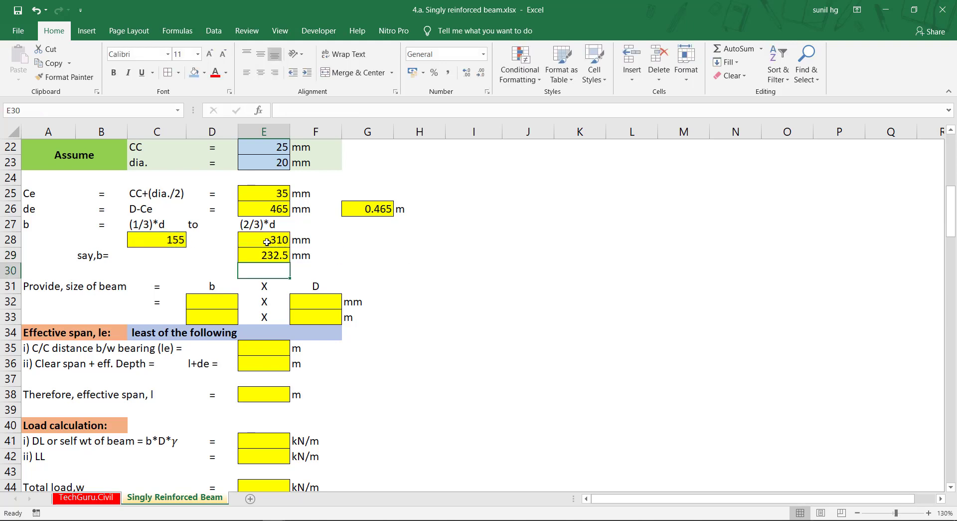
# Step: Round the beam width in E29 up to a multiple of 50 by changing its formula to =CEILING(AVERAGE(C28,E28),50)
pyautogui.click(277, 254)
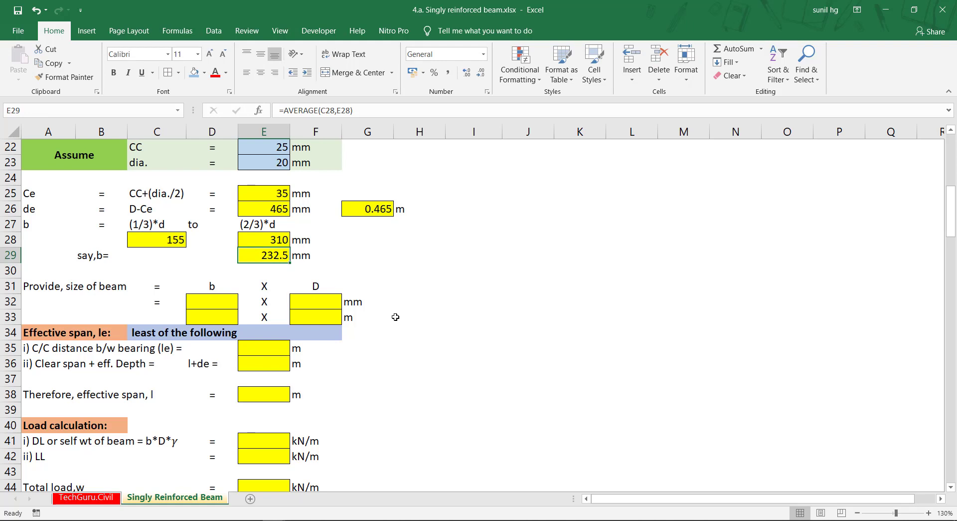
pyautogui.click(286, 110)
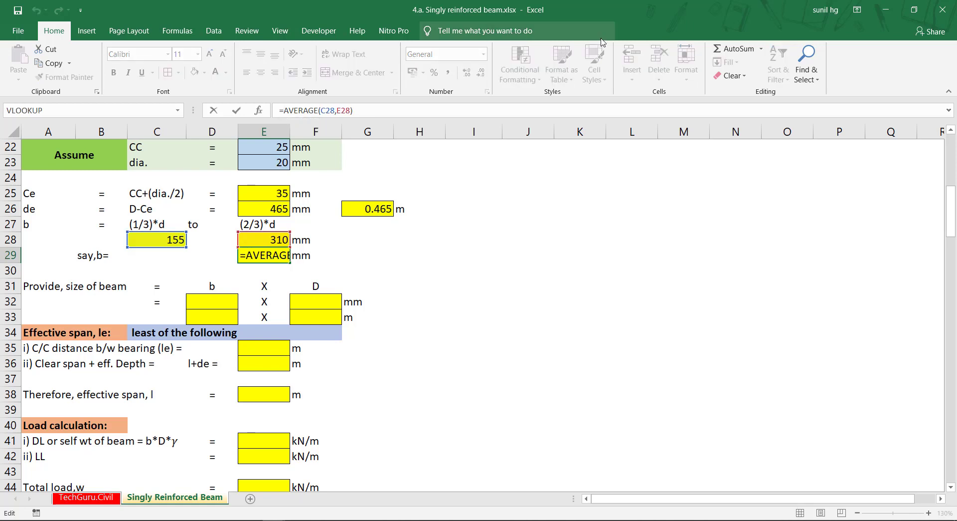
pyautogui.write('ce')
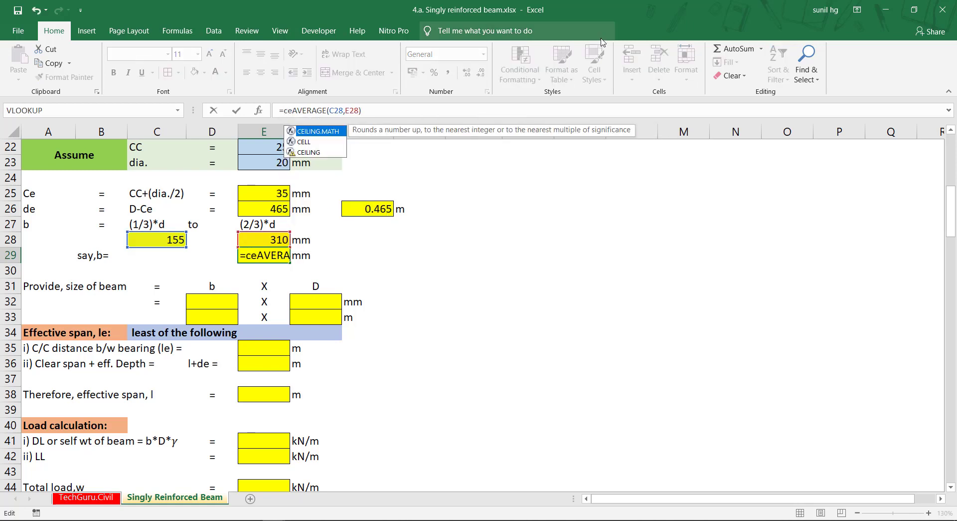
pyautogui.write('i')
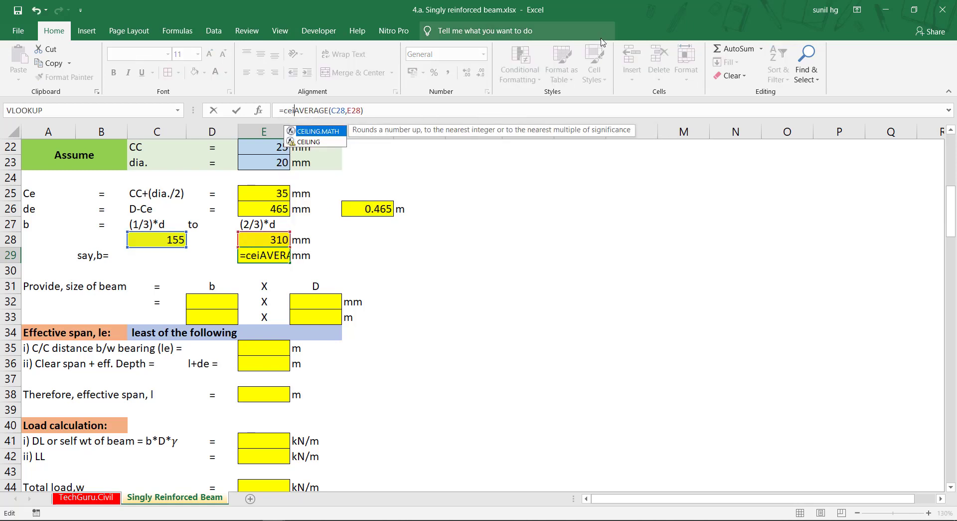
pyautogui.press('Down')
pyautogui.press('Tab')
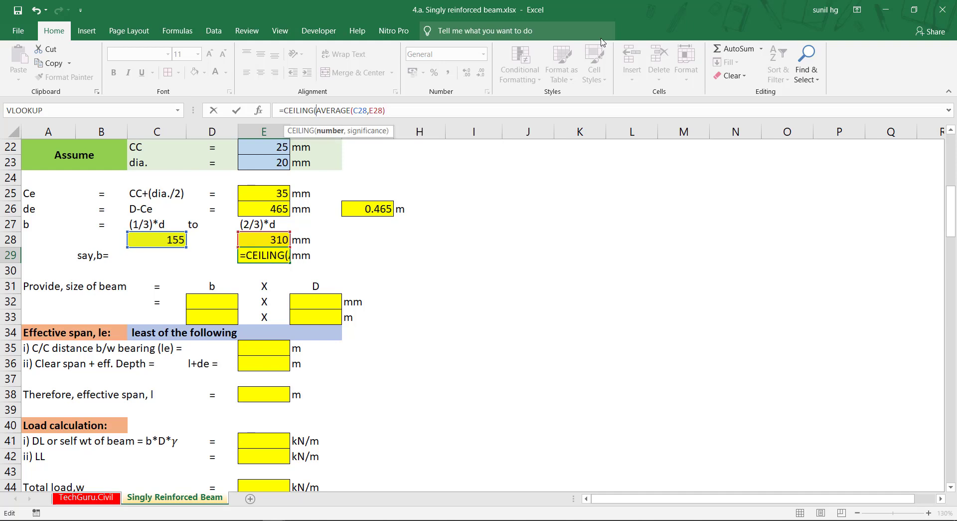
pyautogui.press('Right')
pyautogui.press('Right')
pyautogui.press('Right')
pyautogui.press('Right')
pyautogui.press('Right')
pyautogui.press('Right')
pyautogui.press('Right')
pyautogui.press('Right')
pyautogui.press('Right')
pyautogui.press('Right')
pyautogui.press('Right')
pyautogui.press('Right')
pyautogui.press('Right')
pyautogui.press('Right')
pyautogui.press('Right')
pyautogui.press('Right')
pyautogui.press('Right')
pyautogui.write(',')
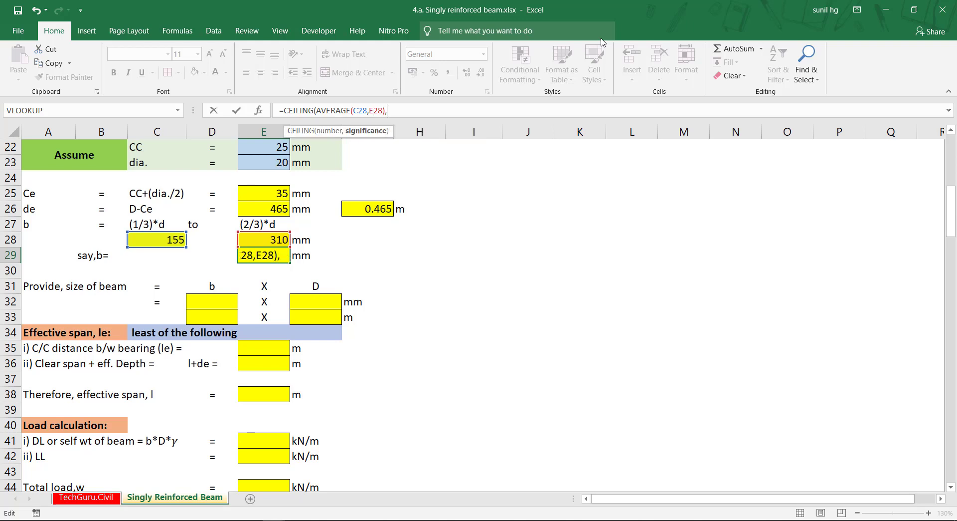
pyautogui.write('50)')
pyautogui.press('Return')
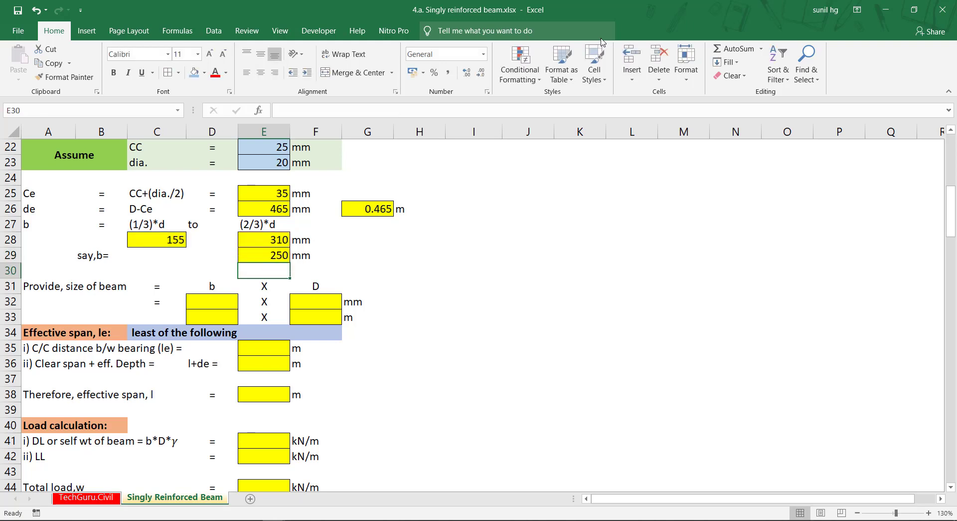
pyautogui.click(267, 252)
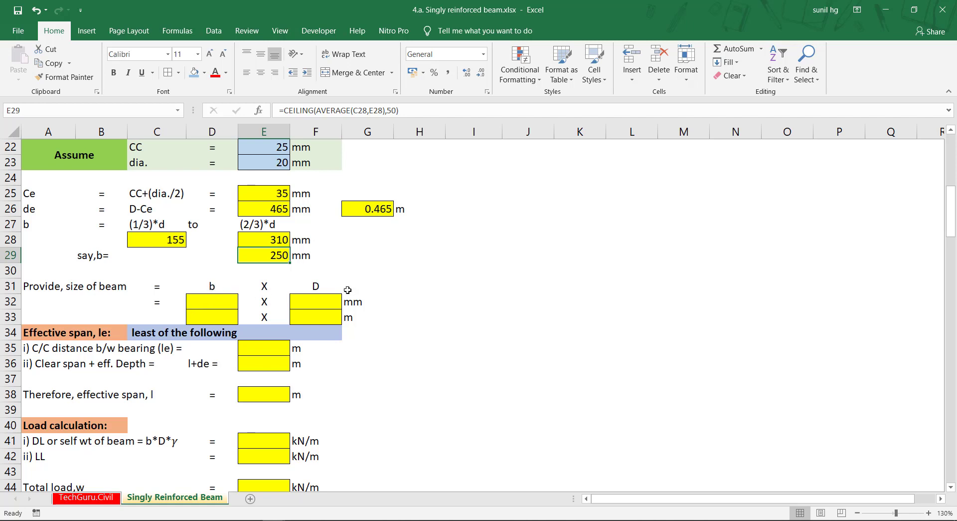
# Step: Link the provided beam width b in D32 to the adopted width with the formula =E29
pyautogui.click(217, 302)
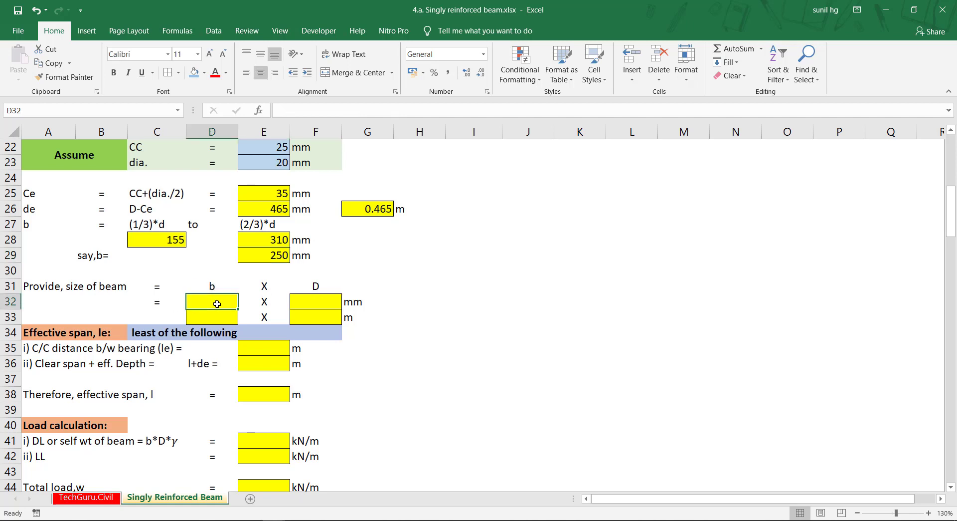
pyautogui.write('=')
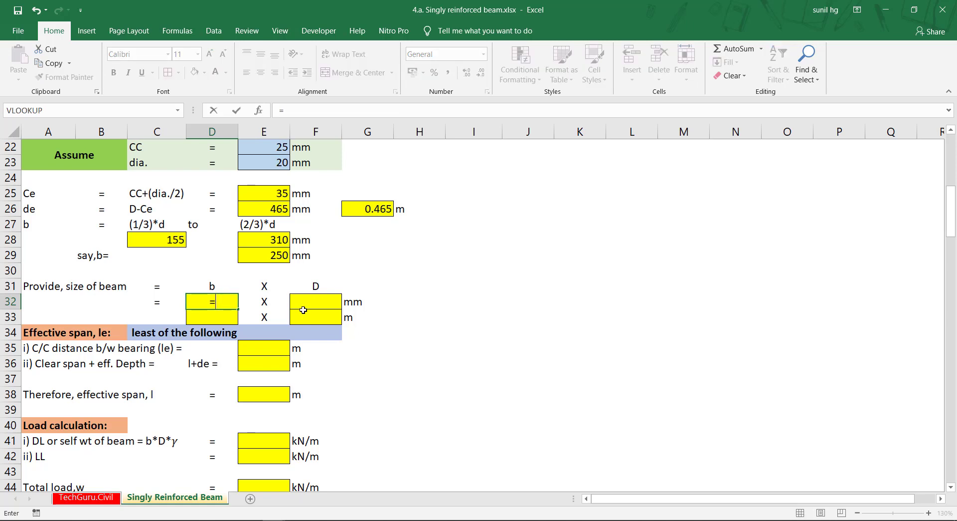
pyautogui.click(270, 255)
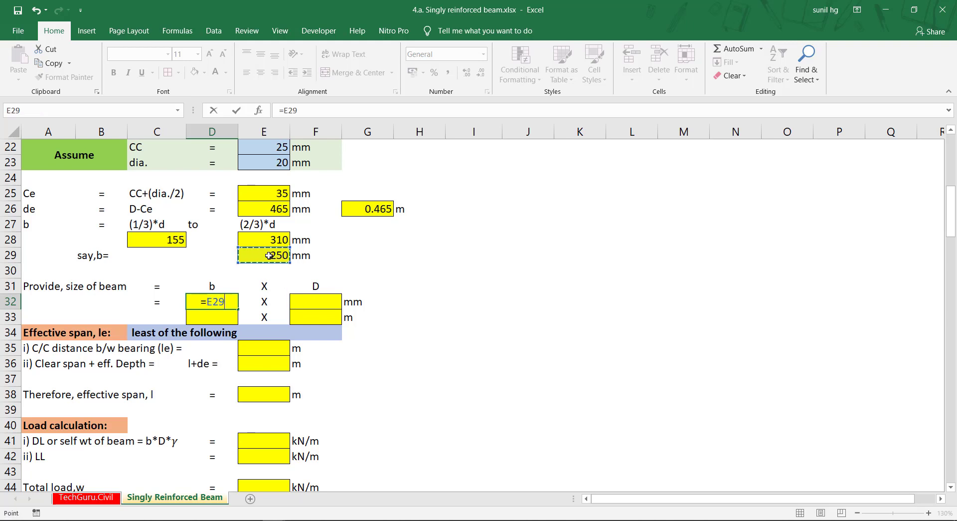
pyautogui.press('Return')
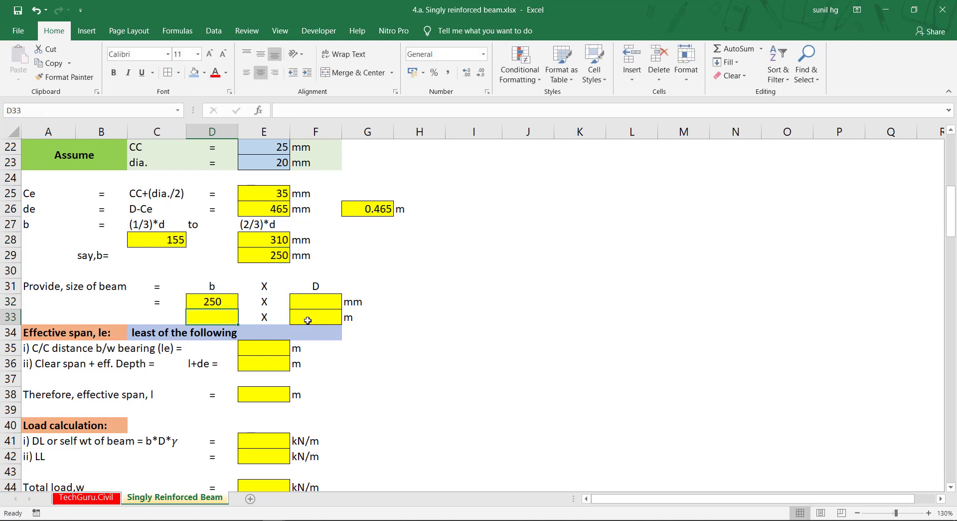
# Step: Link the provided beam depth D in F32 to the overall depth with the formula =E20
pyautogui.click(308, 299)
pyautogui.write('=')
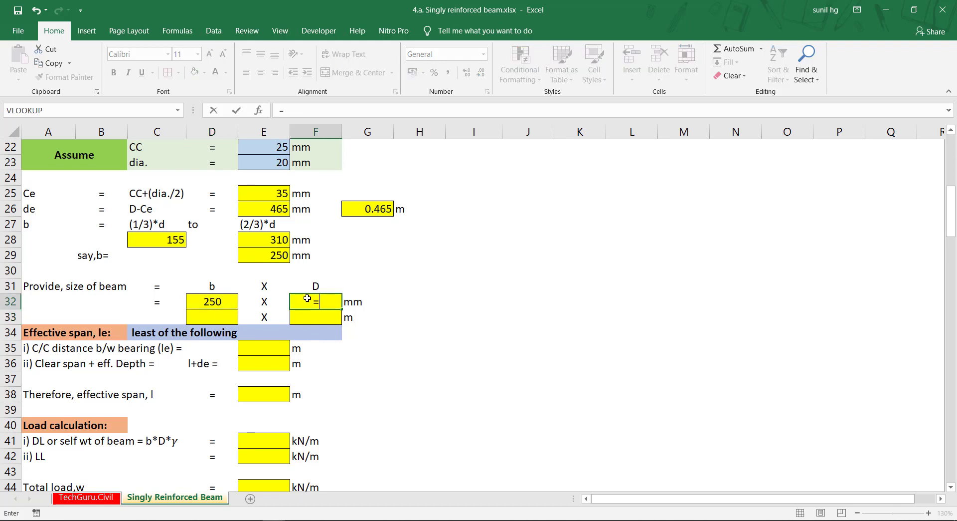
pyautogui.scroll(2, 275, 311)
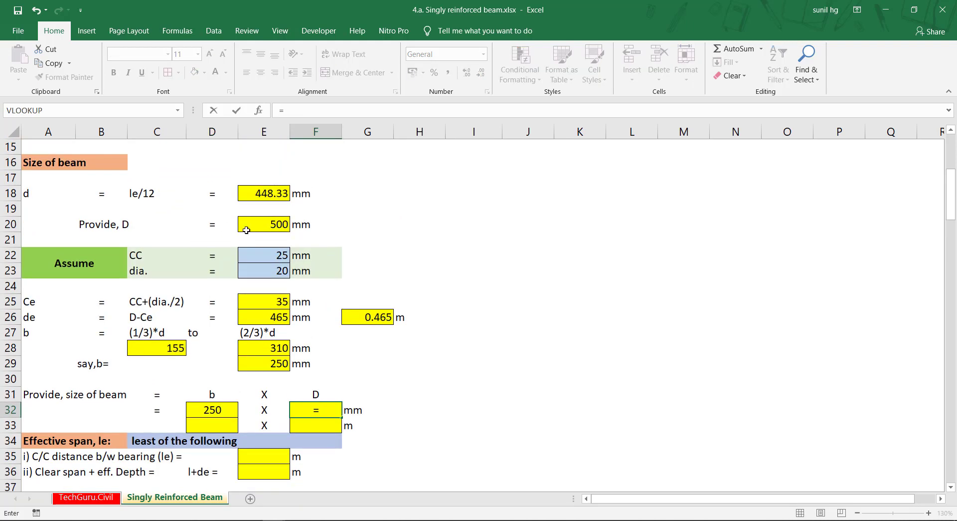
pyautogui.click(273, 225)
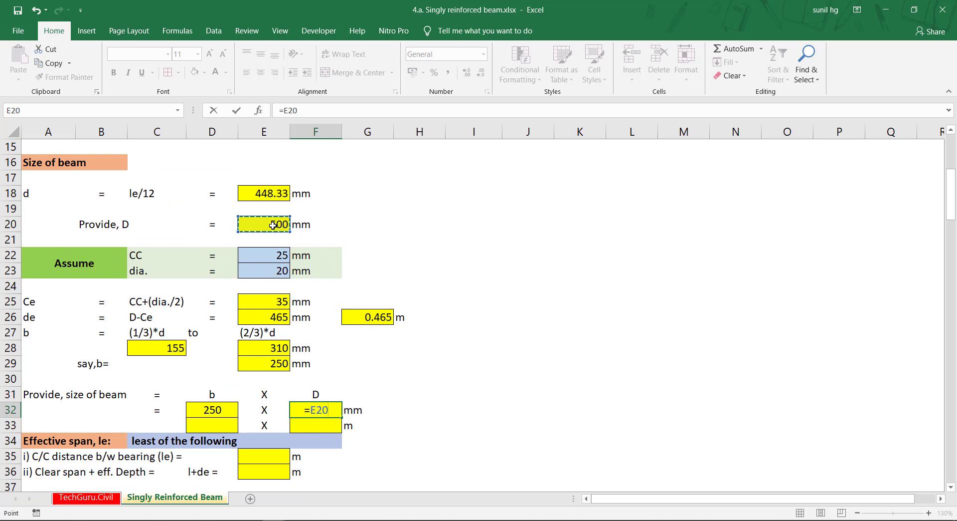
pyautogui.press('Return')
# Step: Convert the provided beam width b to metres in D33 with the formula =D32/1000
pyautogui.scroll(-5, 259, 228)
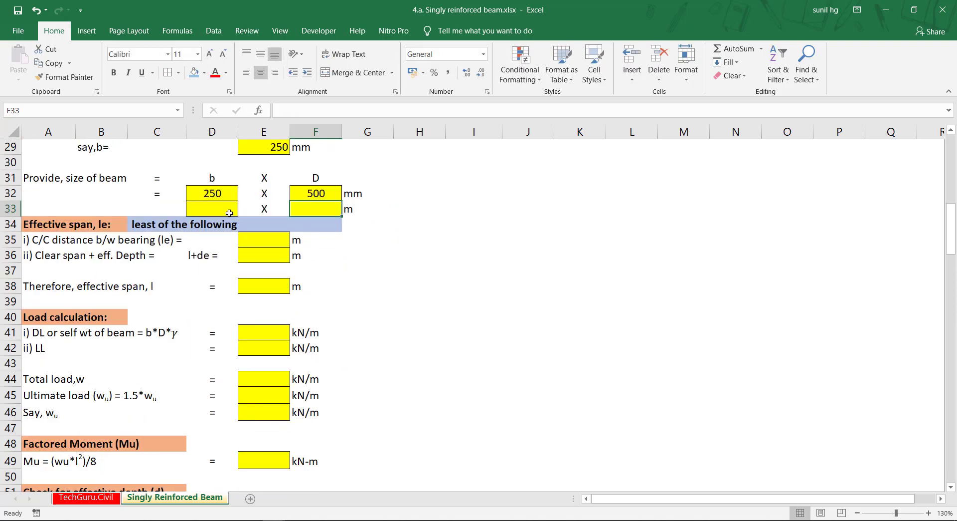
pyautogui.click(362, 193)
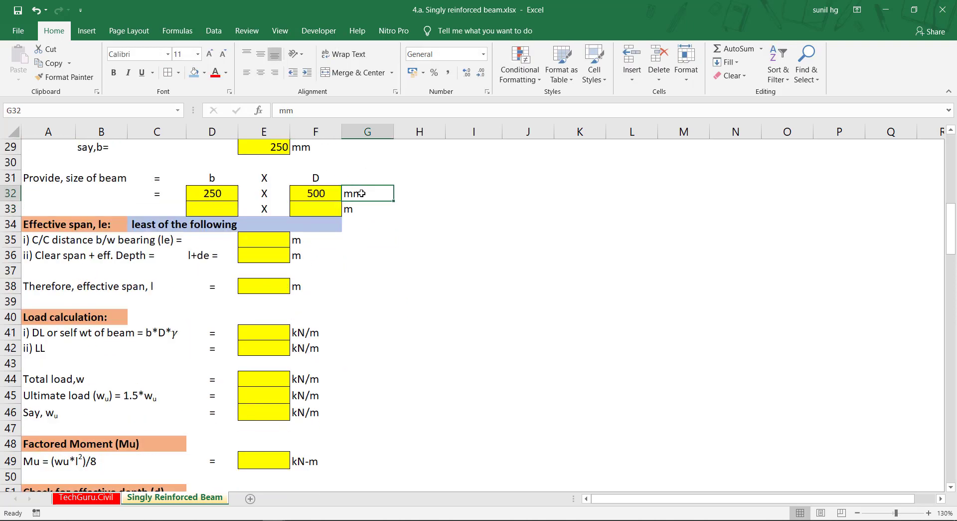
pyautogui.click(353, 210)
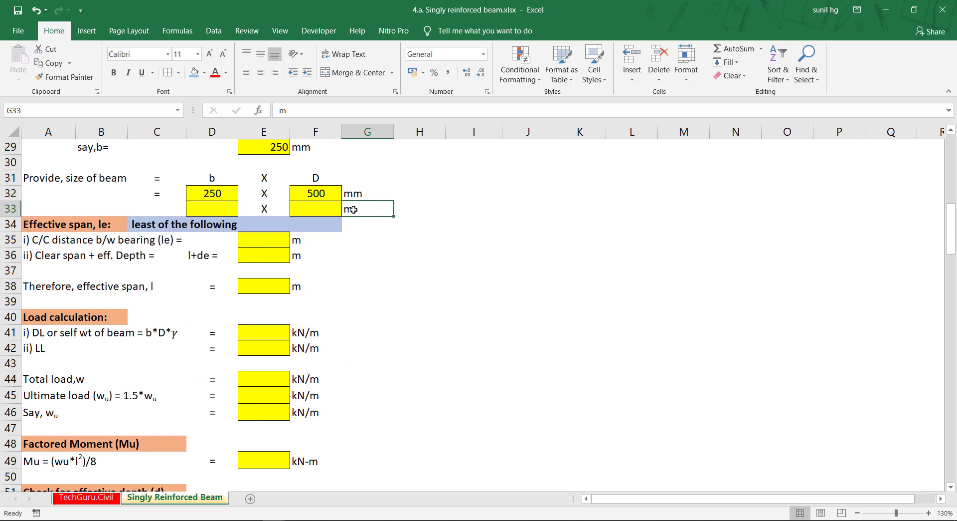
pyautogui.click(213, 209)
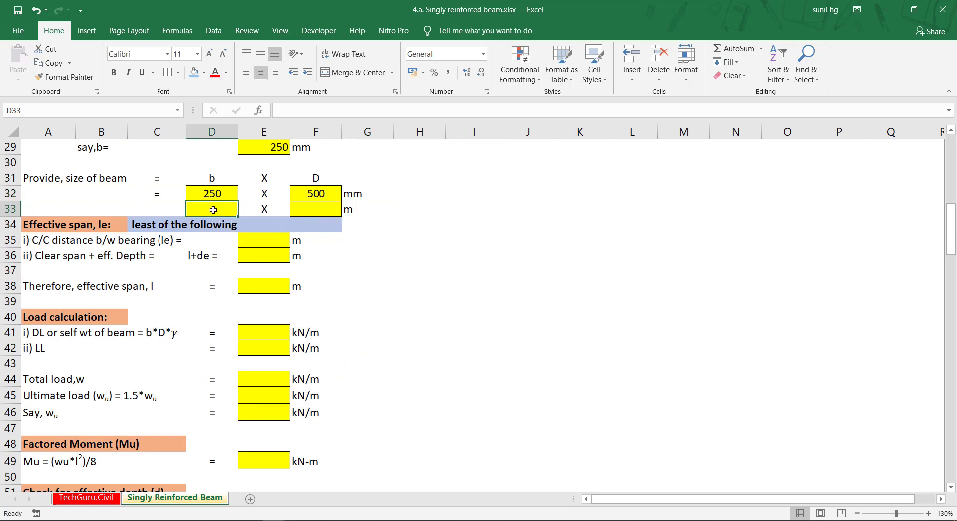
pyautogui.write('=')
pyautogui.click(221, 193)
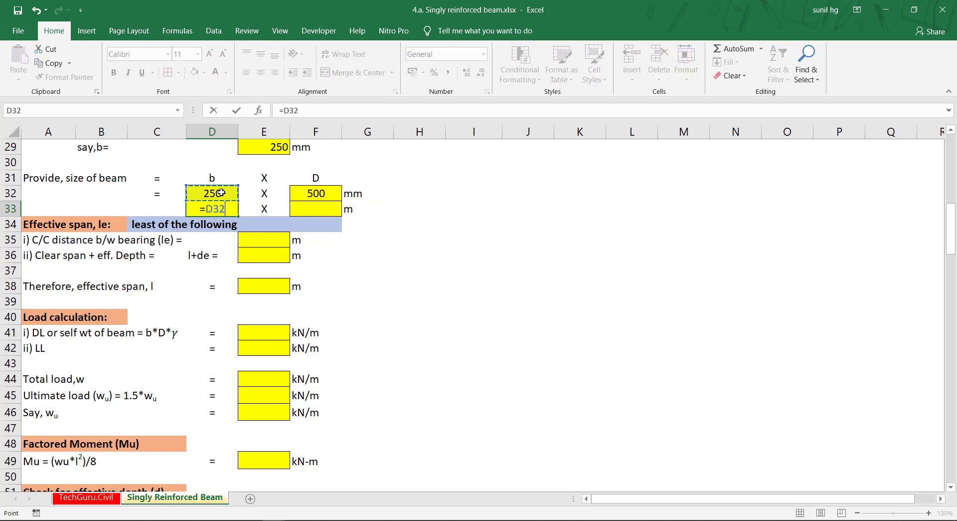
pyautogui.write('/1000')
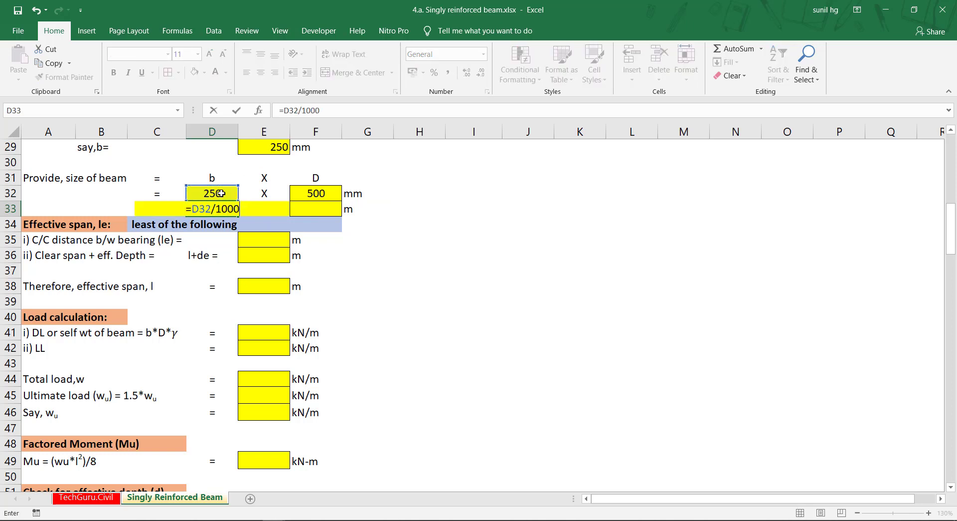
pyautogui.press('Return')
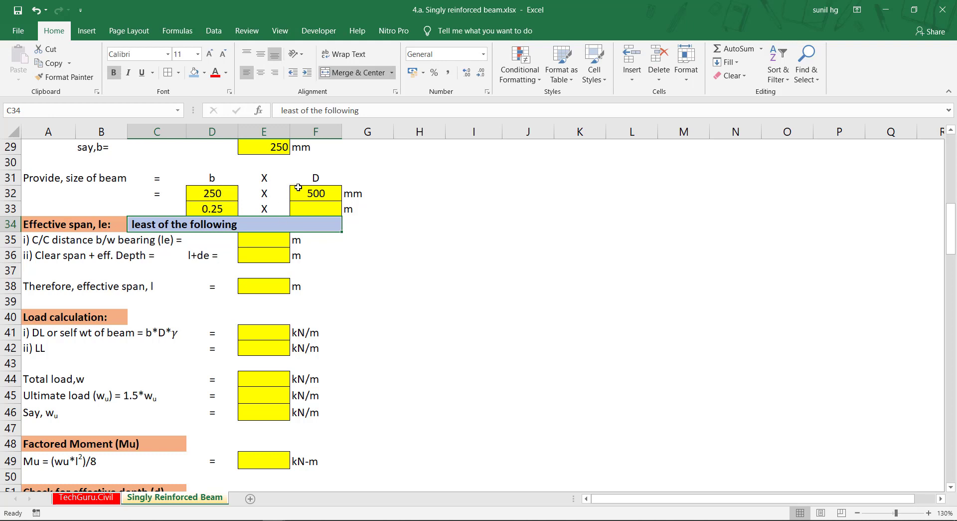
# Step: Convert the provided beam depth D to metres in F33 with the formula =F32/1000
pyautogui.click(312, 208)
pyautogui.write('=')
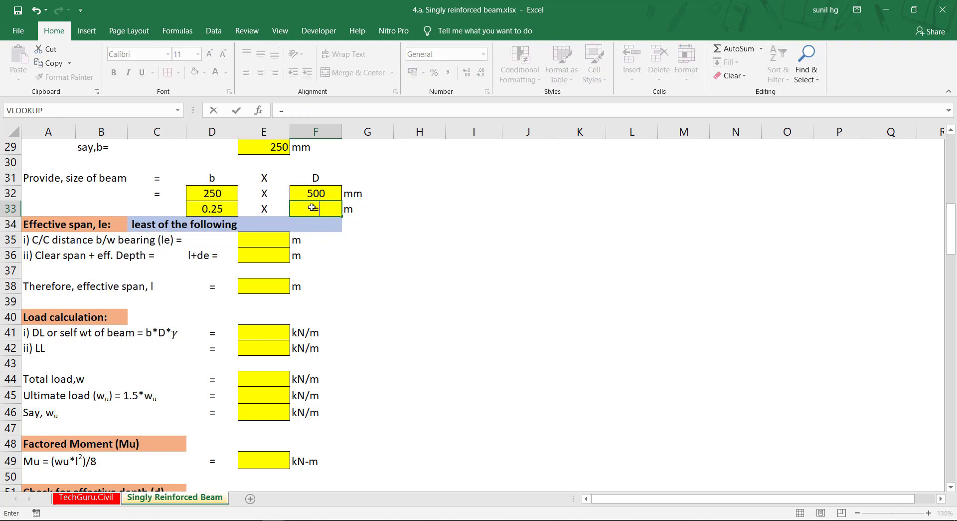
pyautogui.click(317, 193)
pyautogui.write('/1000')
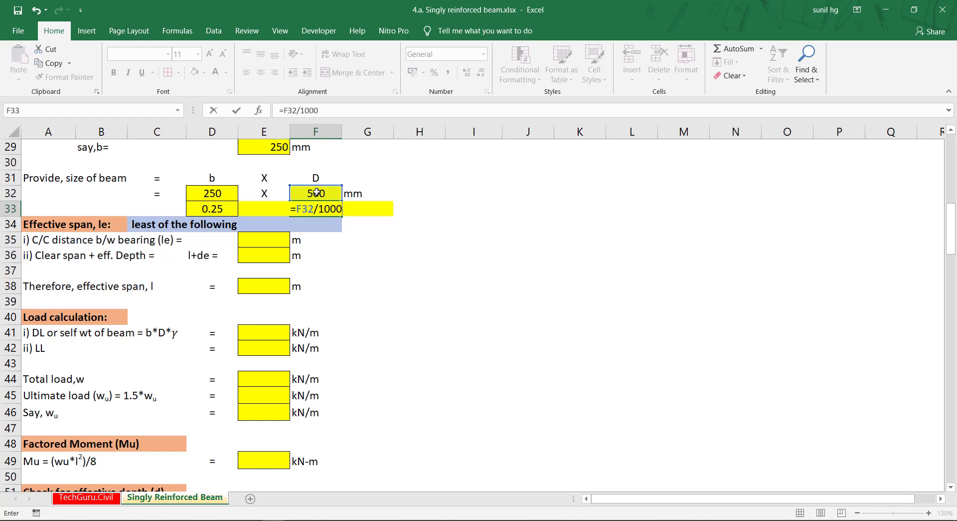
pyautogui.press('Return')
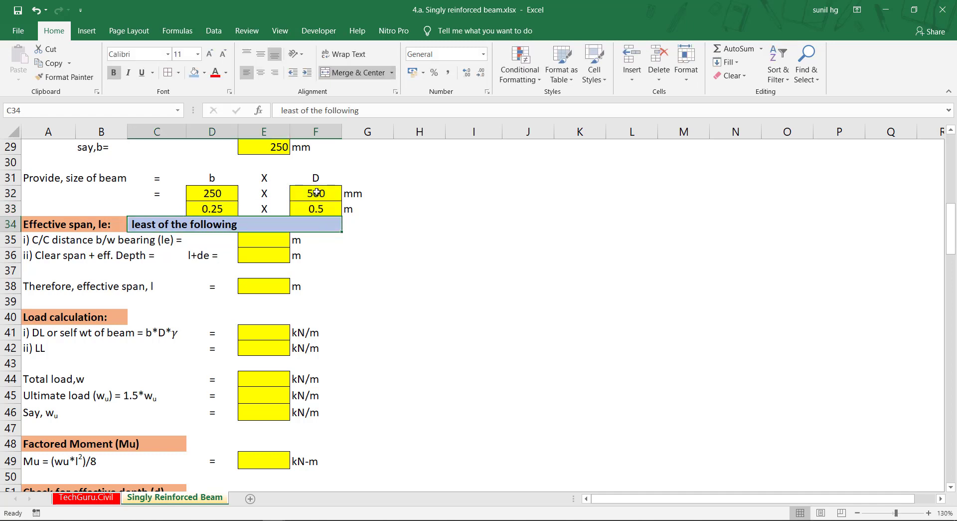
pyautogui.click(410, 236)
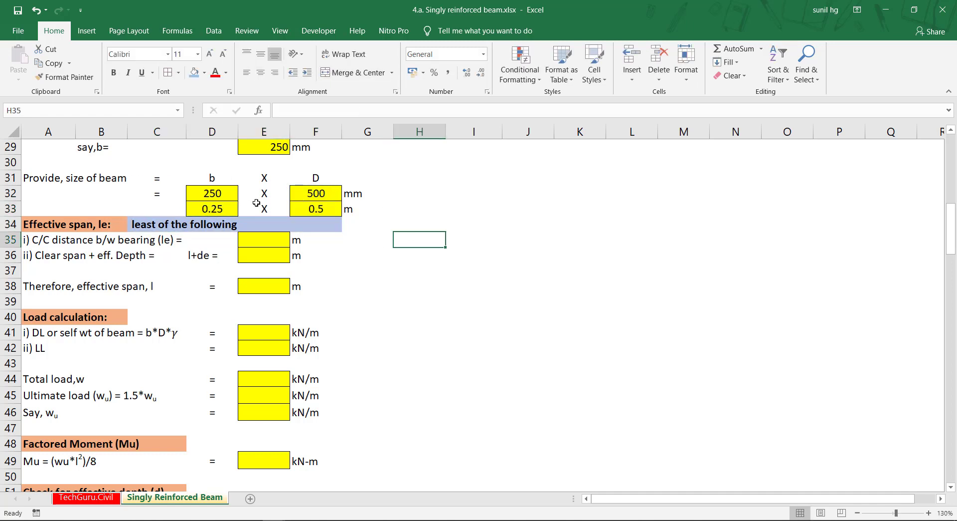
pyautogui.click(39, 223)
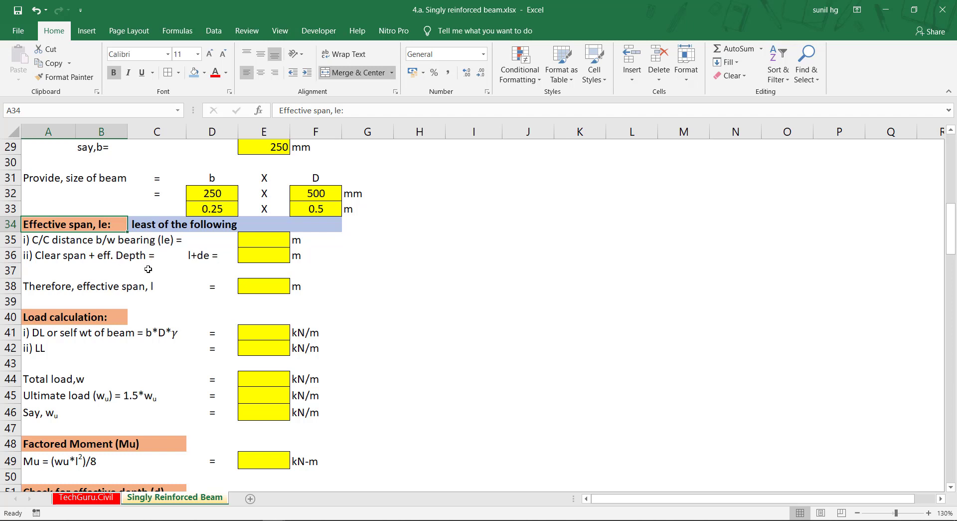
# Step: Link the centre-to-centre bearing distance in E35 to the effective length with the formula =E14
pyautogui.click(254, 239)
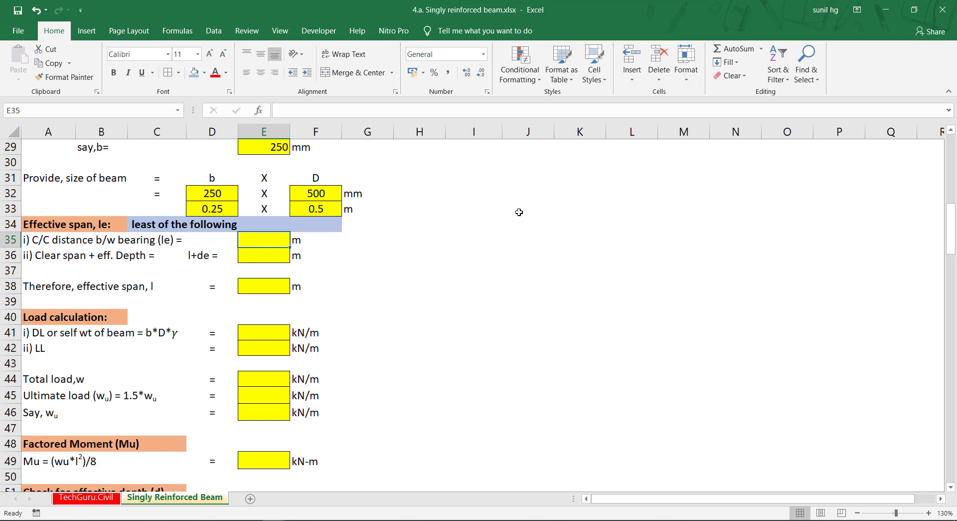
pyautogui.write('=')
pyautogui.scroll(-2, 445, 250)
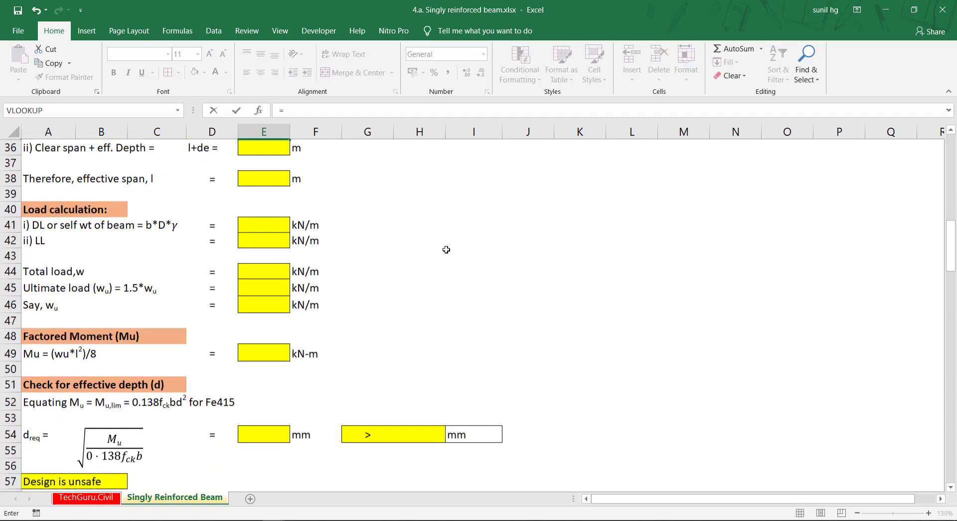
pyautogui.scroll(9, 349, 247)
pyautogui.click(276, 245)
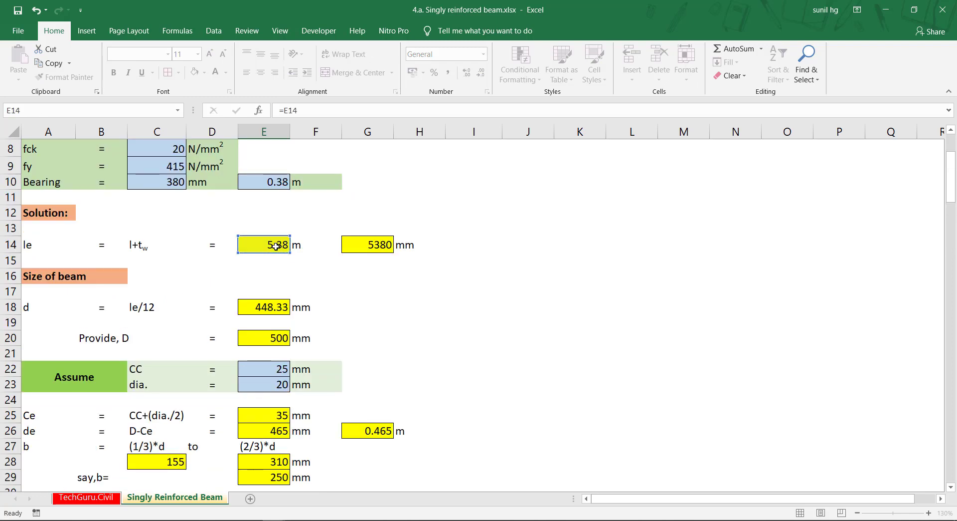
pyautogui.press('Return')
# Step: Calculate the clear span plus effective depth in E36 with the formula =C6+G26
pyautogui.scroll(-2, 263, 277)
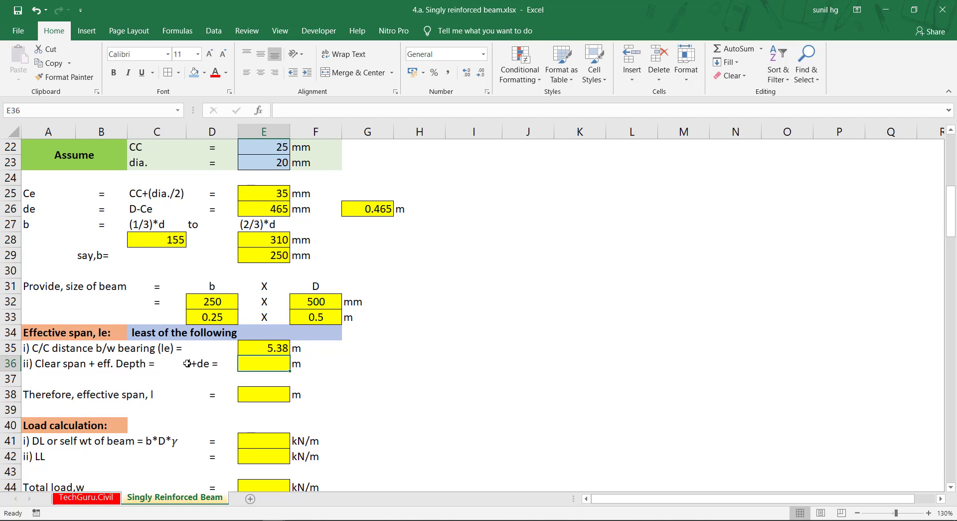
pyautogui.write('=')
pyautogui.scroll(7, 280, 351)
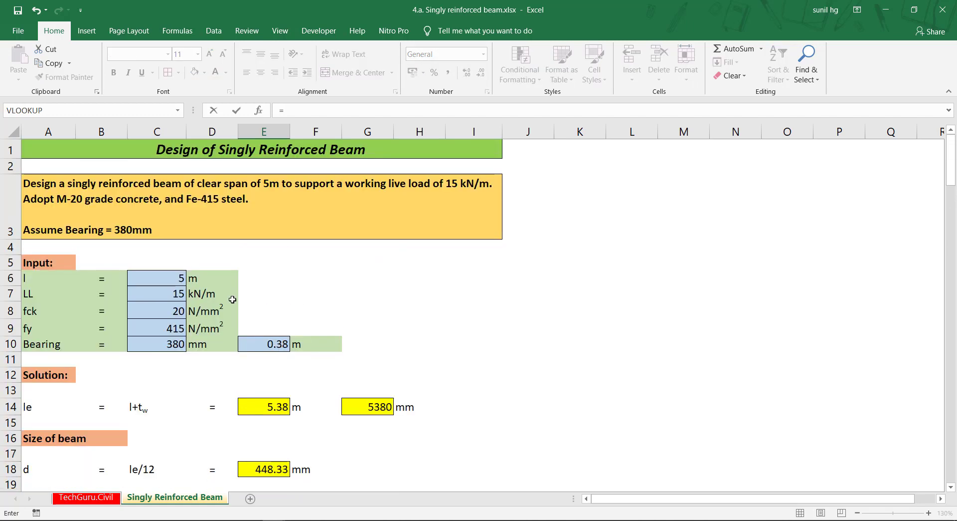
pyautogui.click(158, 280)
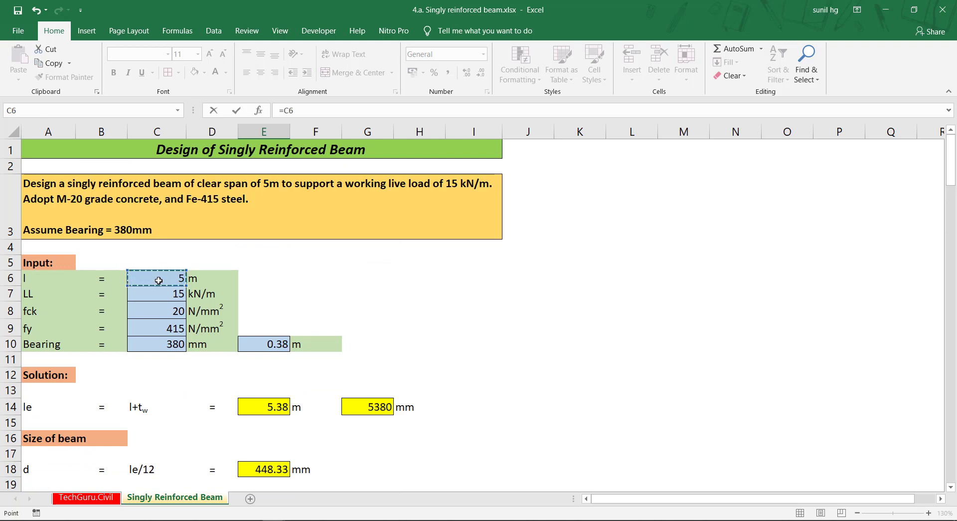
pyautogui.write('+')
pyautogui.scroll(-5, 159, 280)
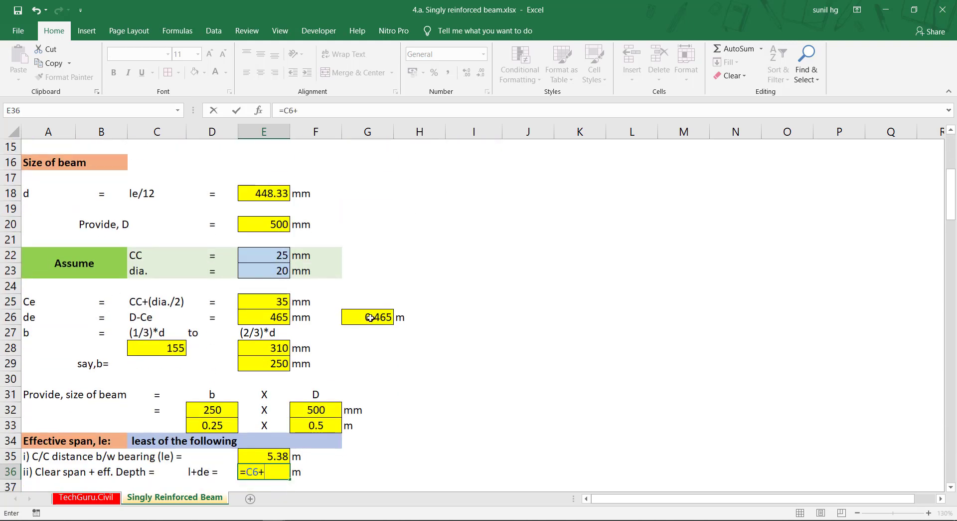
pyautogui.click(373, 318)
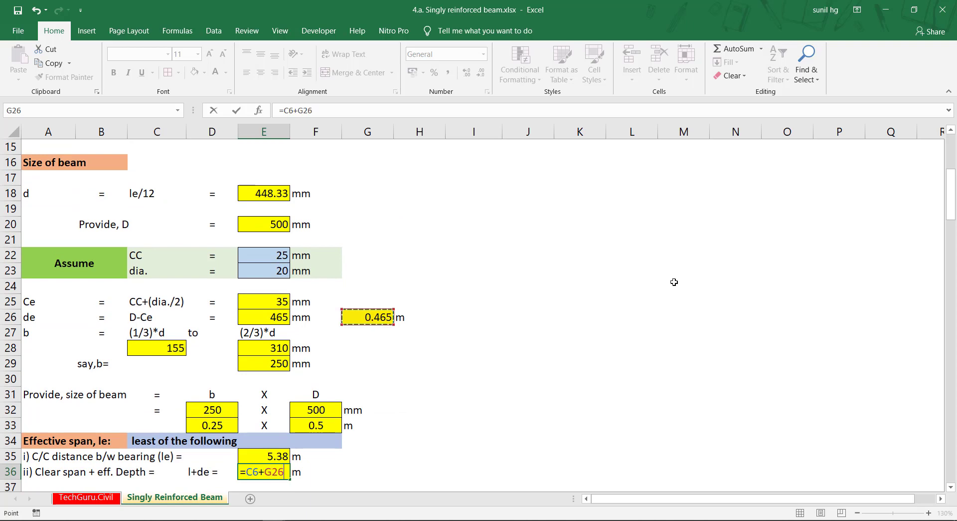
pyautogui.press('Return')
# Step: Take the smaller of the two spans as the effective span in E38 with the formula =MIN(E35:E36)
pyautogui.scroll(-2, 621, 313)
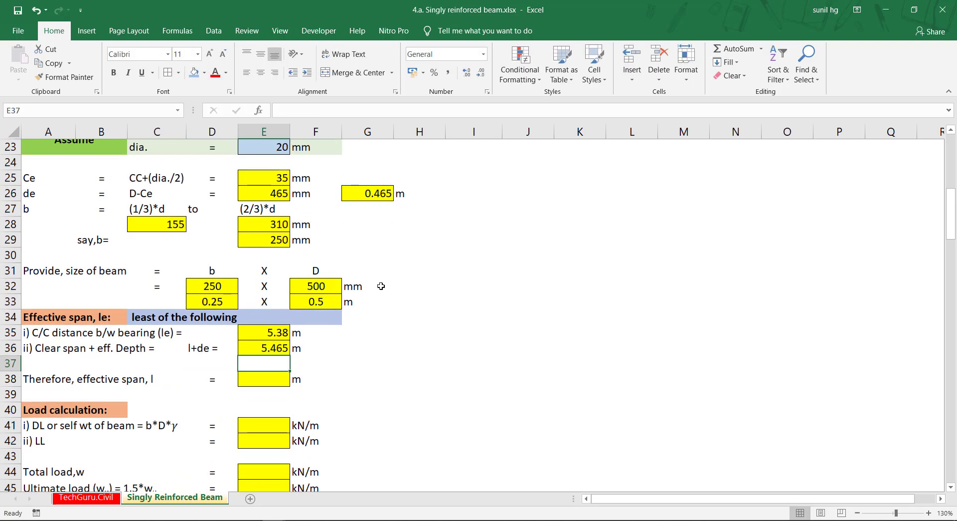
pyautogui.click(267, 347)
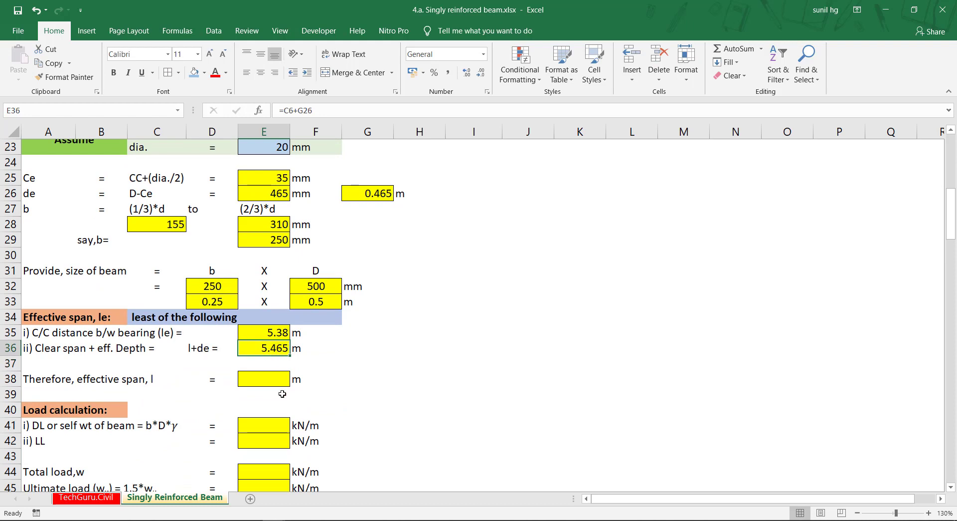
pyautogui.click(276, 335)
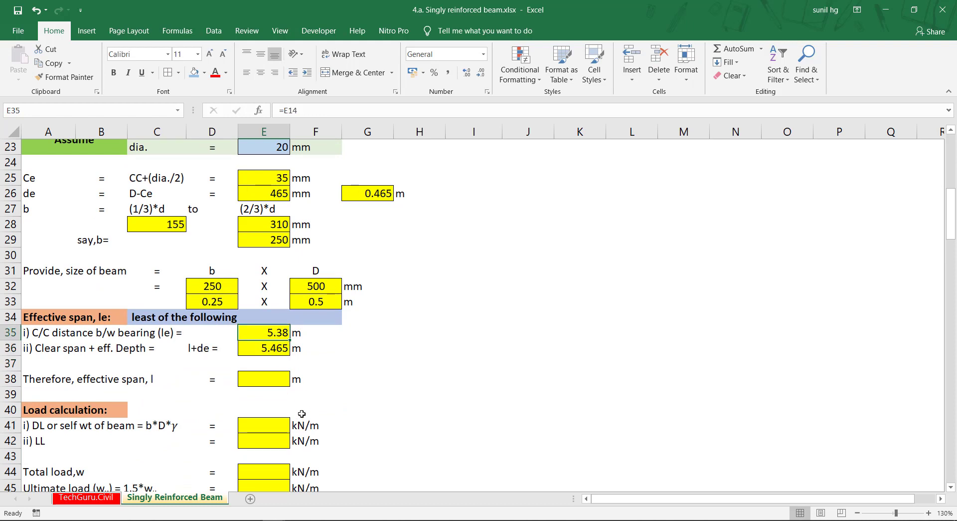
pyautogui.click(252, 379)
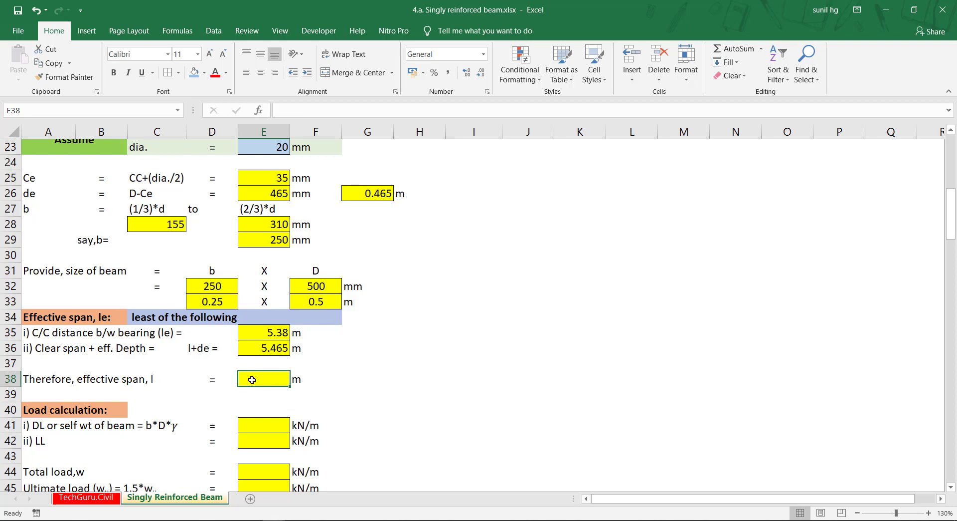
pyautogui.write('=min')
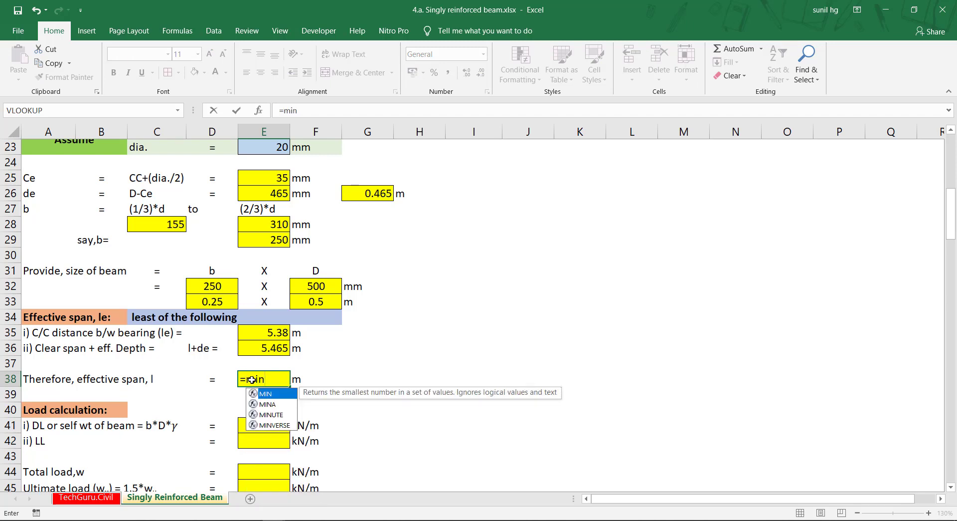
pyautogui.press('Tab')
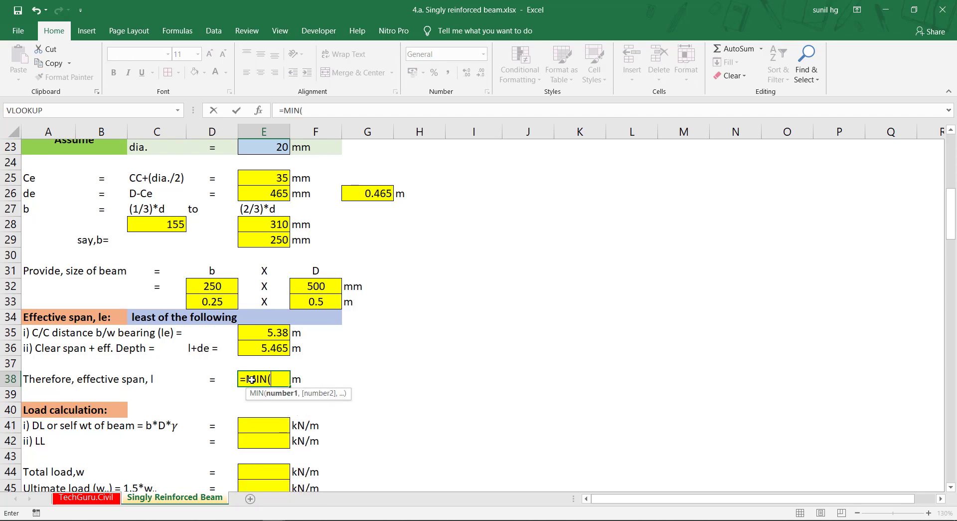
pyautogui.moveTo(270, 333); pyautogui.dragTo(270, 346)
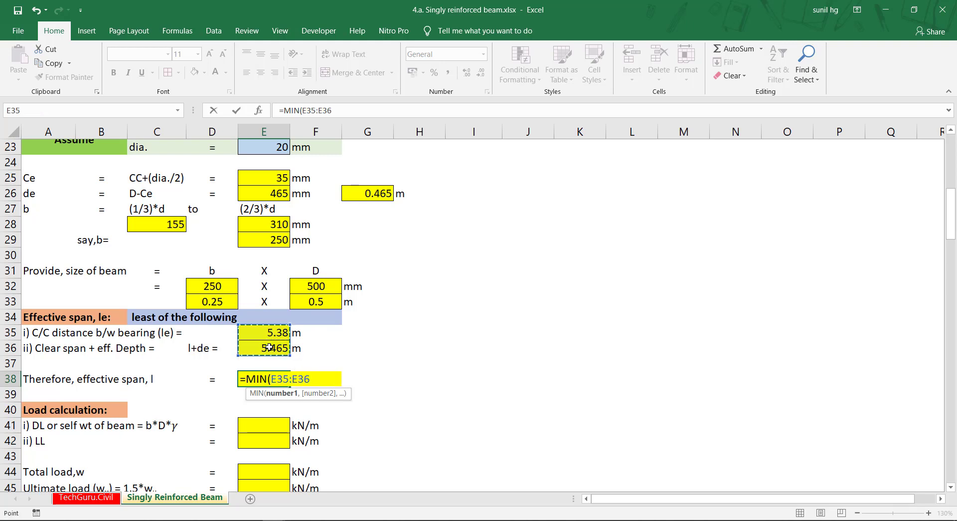
pyautogui.write(')')
pyautogui.press('Return')
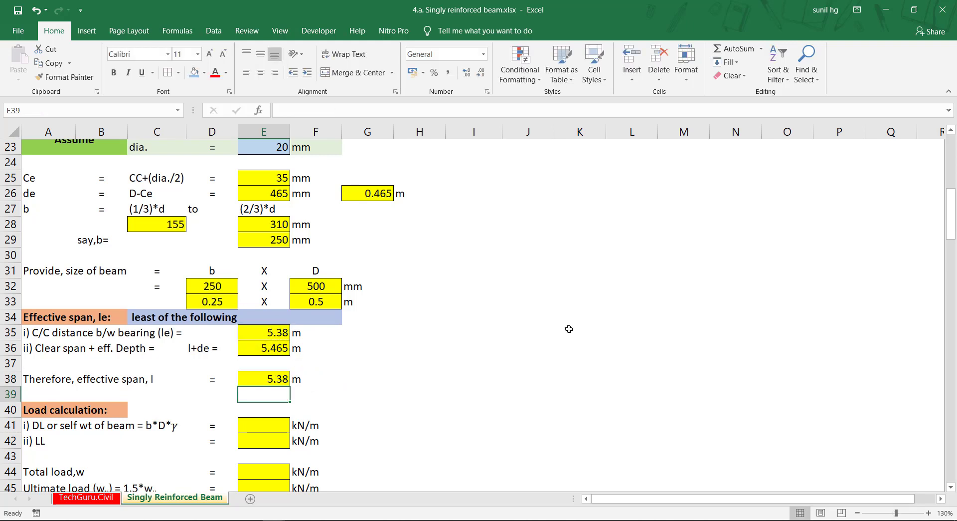
# Step: Calculate the beam's self weight in E41 from width, depth and a unit weight of 25 with the formula =D33*F33*25
pyautogui.scroll(-2, 354, 233)
pyautogui.click(252, 272)
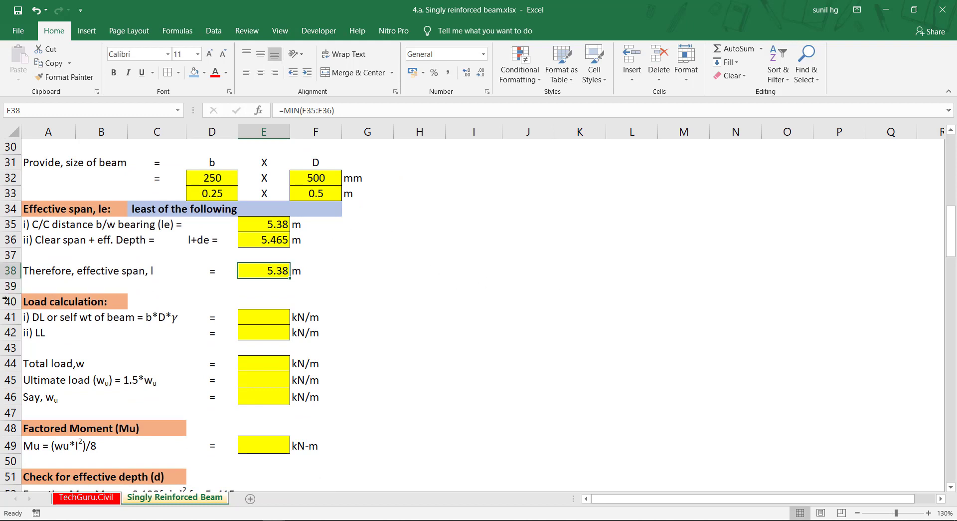
pyautogui.press('Down')
pyautogui.press('Down')
pyautogui.press('Home')
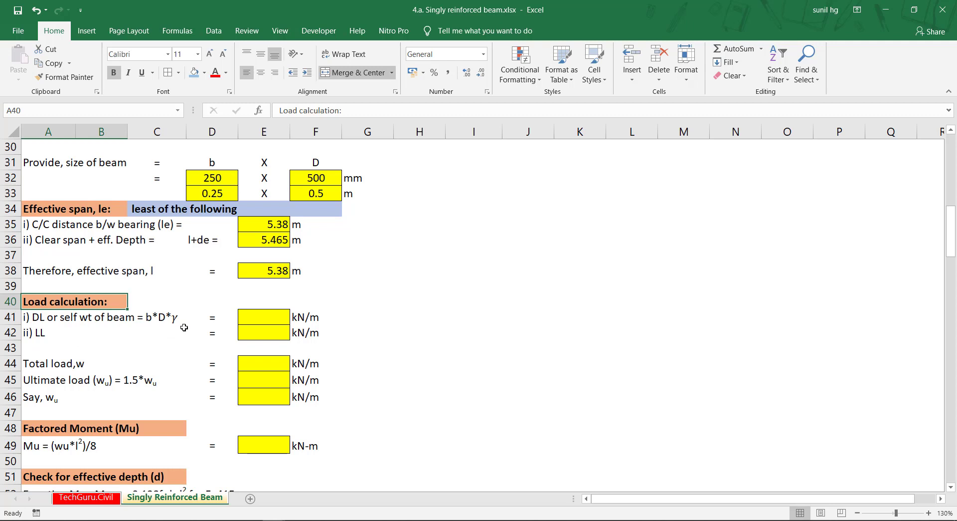
pyautogui.click(252, 316)
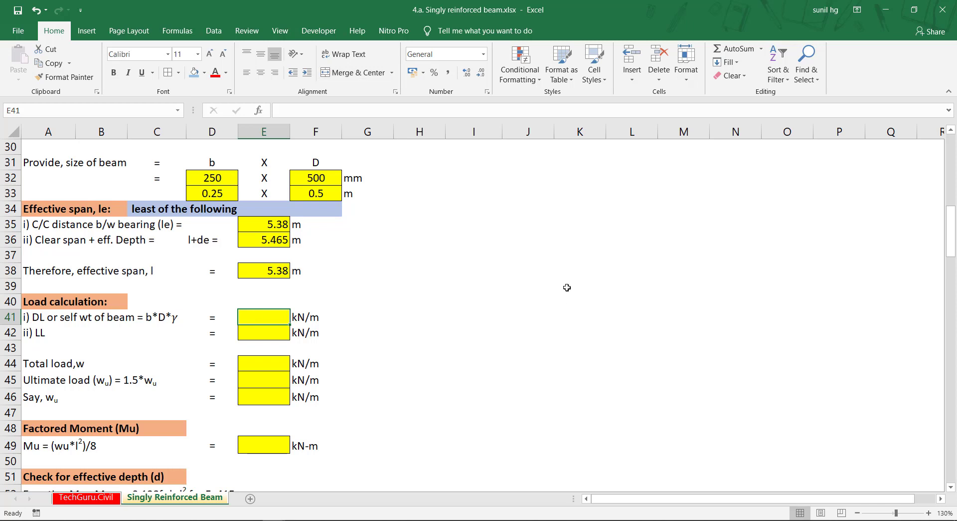
pyautogui.write('=')
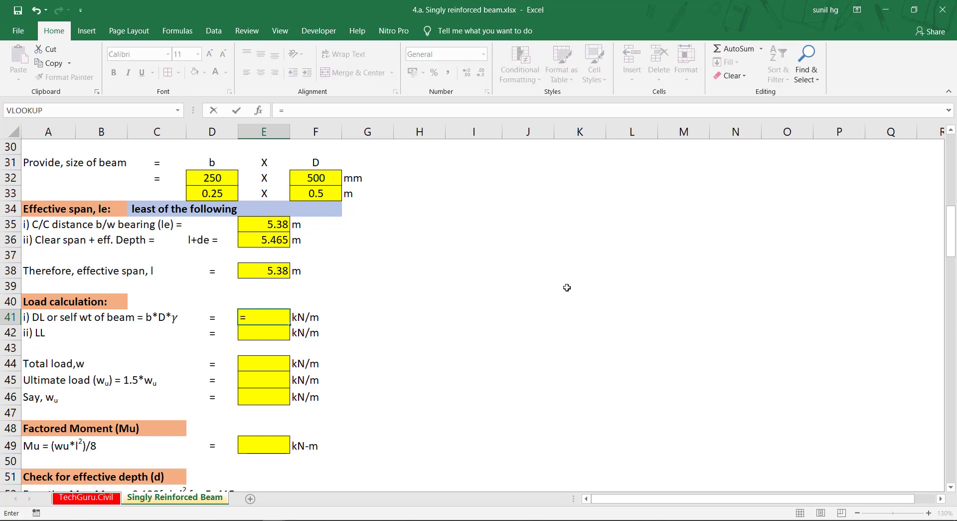
pyautogui.click(208, 192)
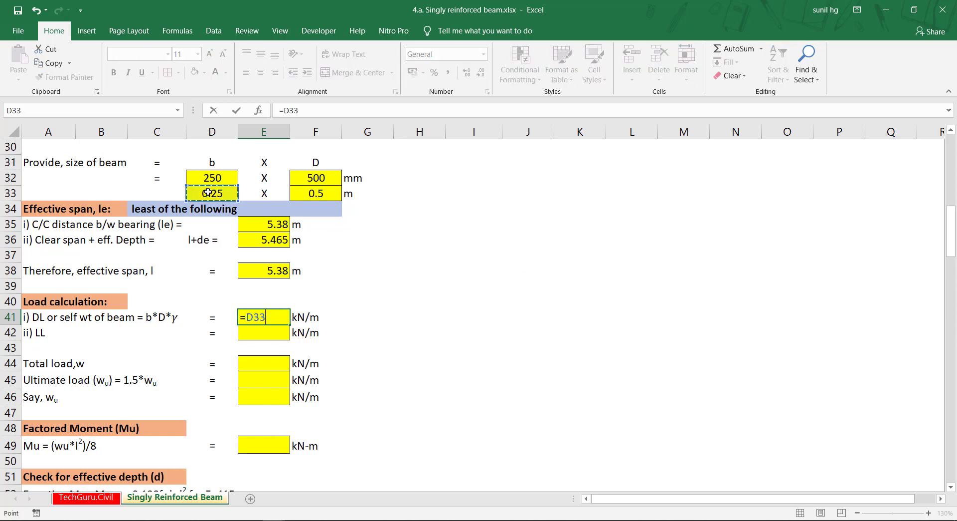
pyautogui.write('*')
pyautogui.click(306, 192)
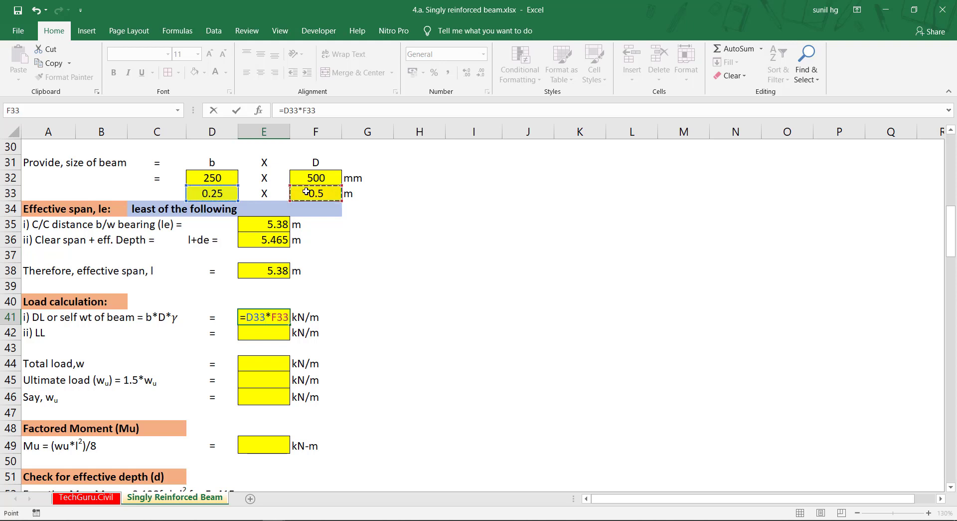
pyautogui.write('*')
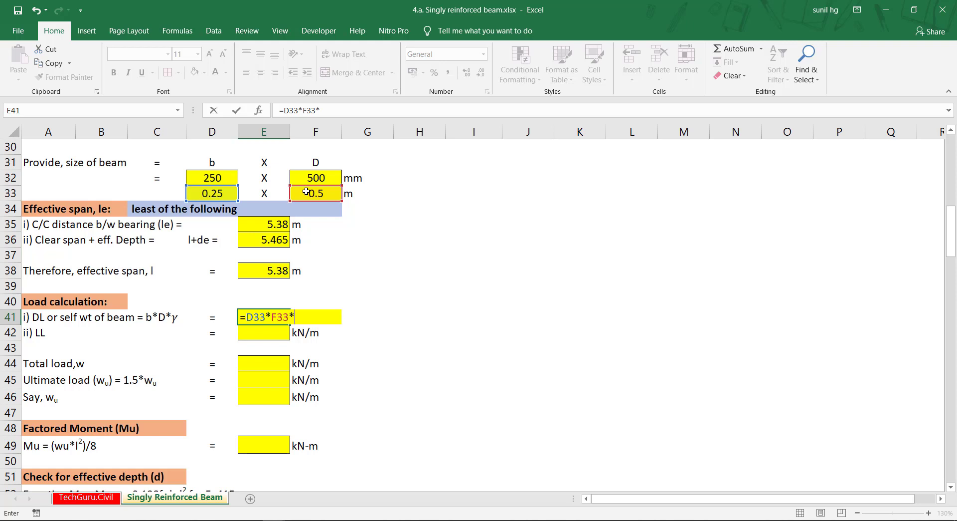
pyautogui.write('25')
pyautogui.press('Return')
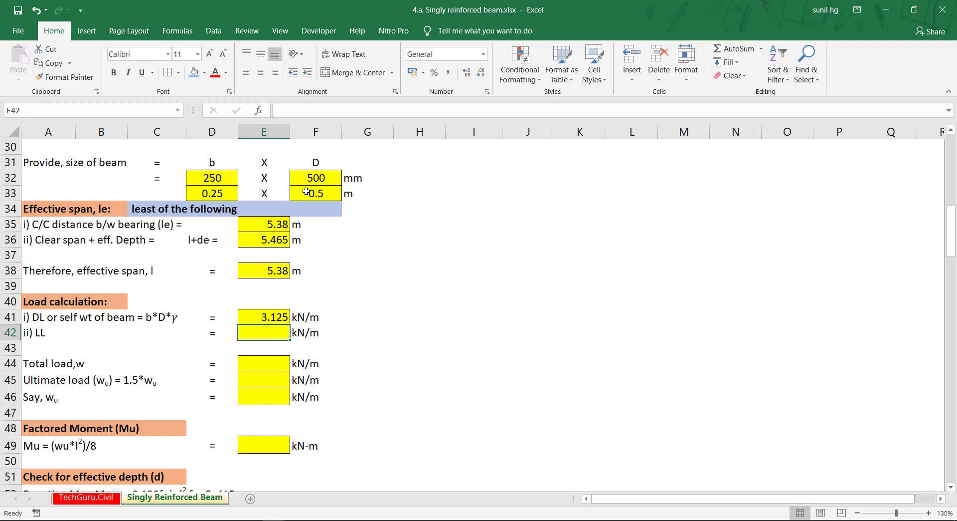
# Step: Link the live load in E42 to the input live load with the formula =C7
pyautogui.write('=')
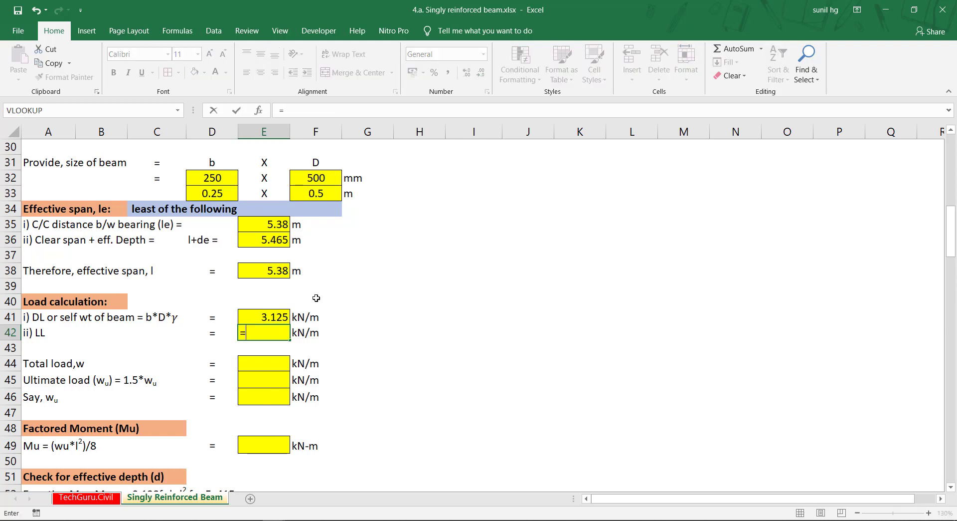
pyautogui.scroll(10, 316, 298)
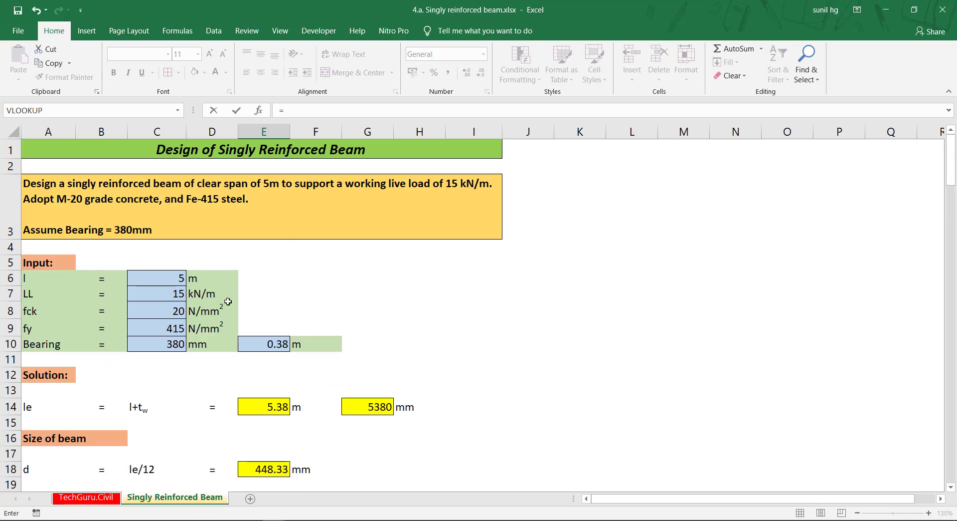
pyautogui.click(168, 297)
pyautogui.press('Return')
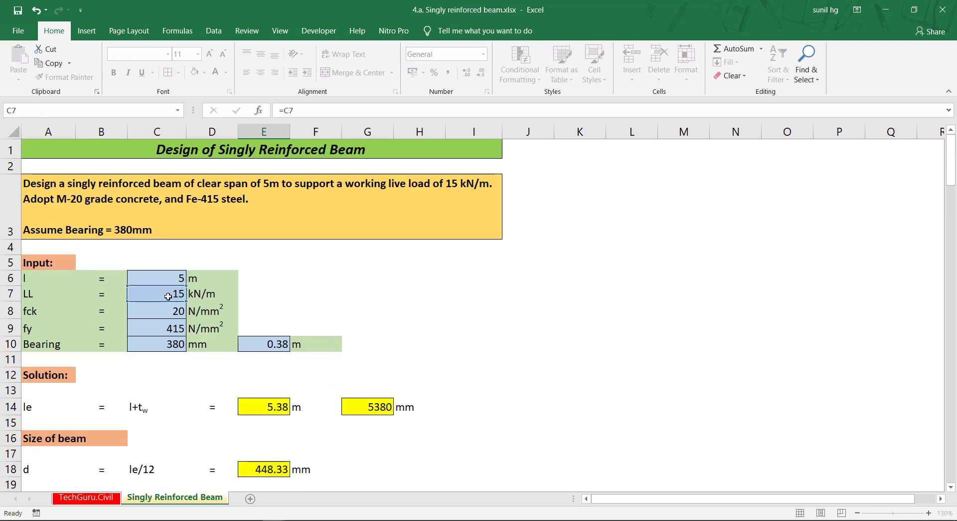
# Step: Add the dead and live loads as the total load in E44 with the formula =E41+E42
pyautogui.scroll(-2, 261, 357)
pyautogui.click(262, 379)
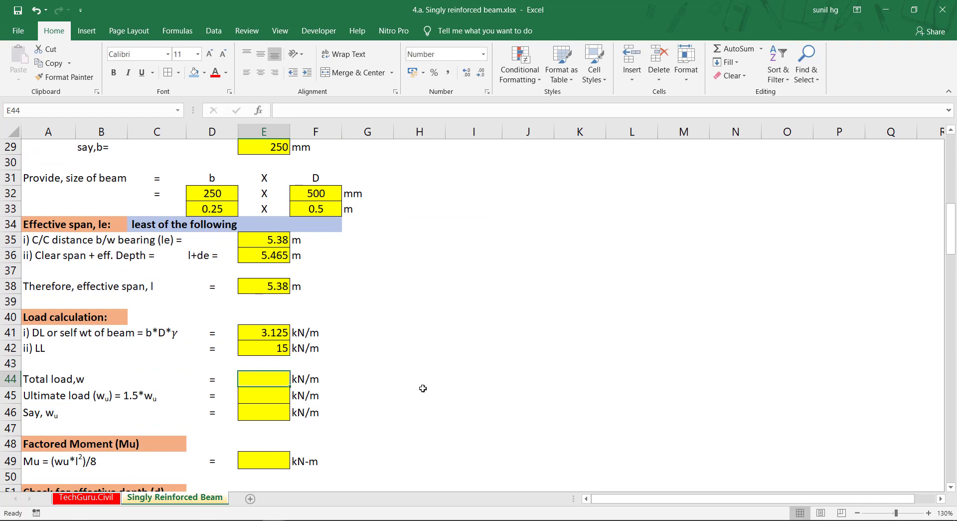
pyautogui.write('=')
pyautogui.click(267, 332)
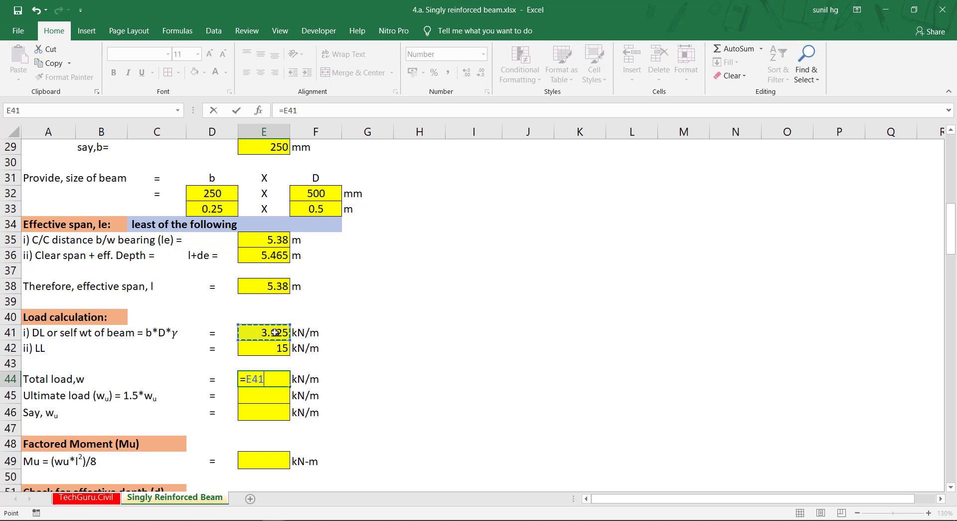
pyautogui.write('+')
pyautogui.click(267, 349)
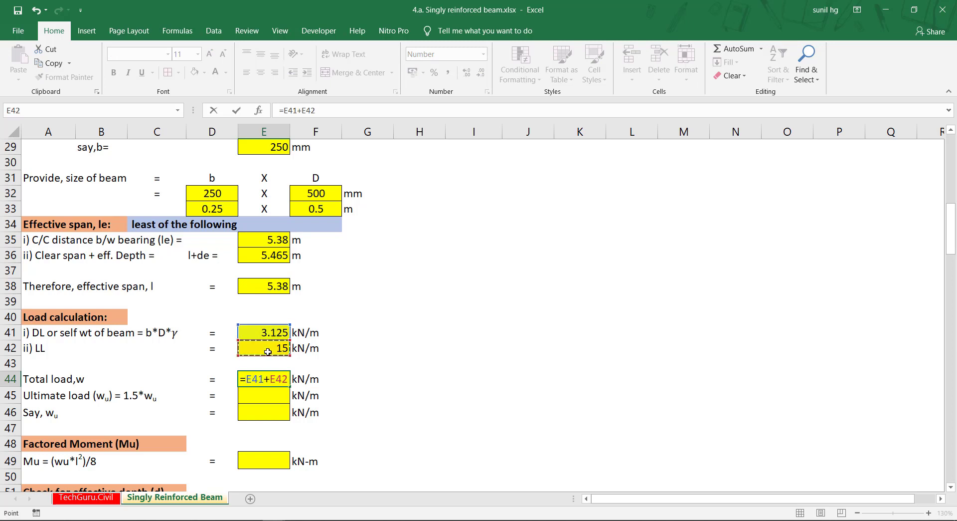
pyautogui.press('Return')
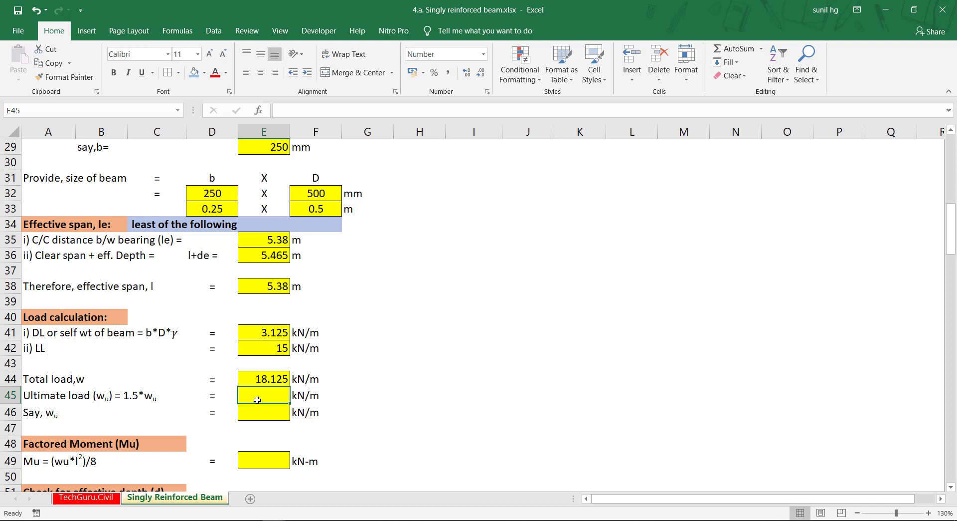
# Step: Calculate the ultimate load in E45 with the formula =1.5*E44
pyautogui.write('=')
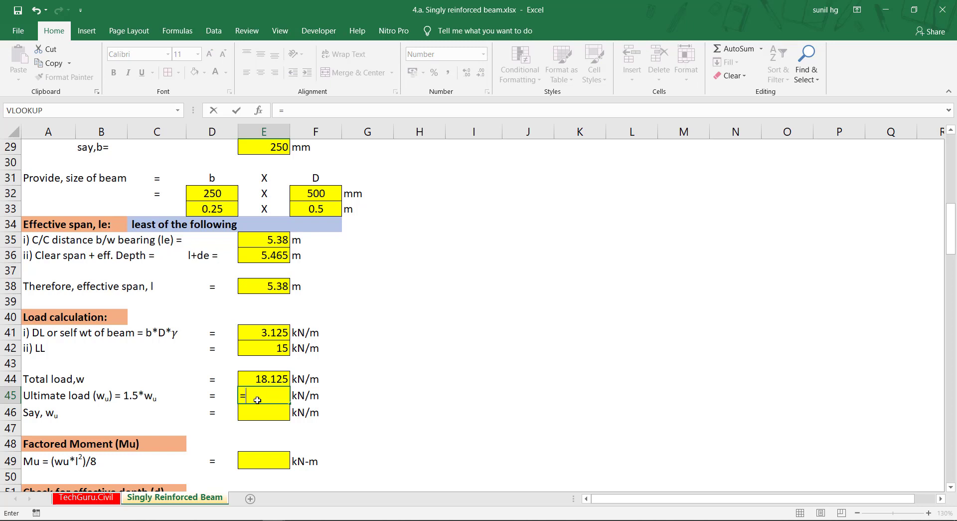
pyautogui.write('1.5*')
pyautogui.click(280, 379)
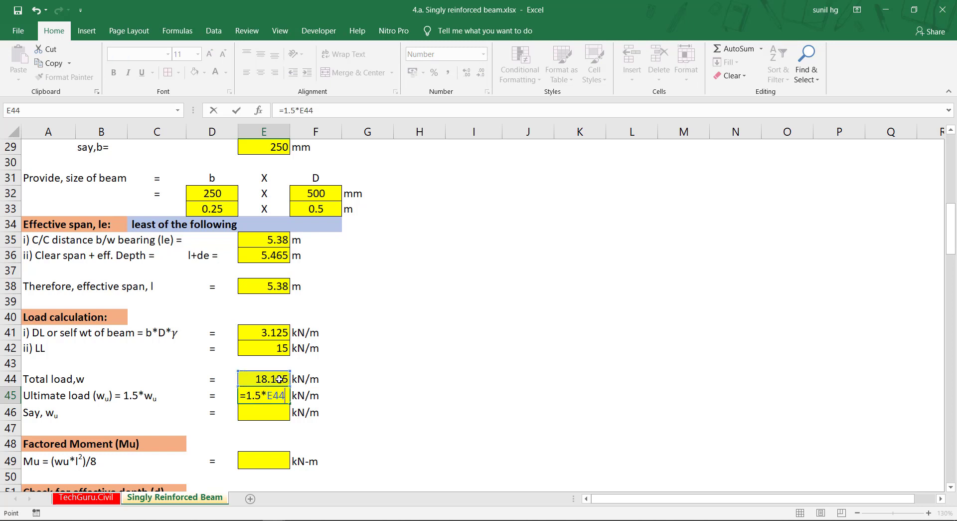
pyautogui.press('Return')
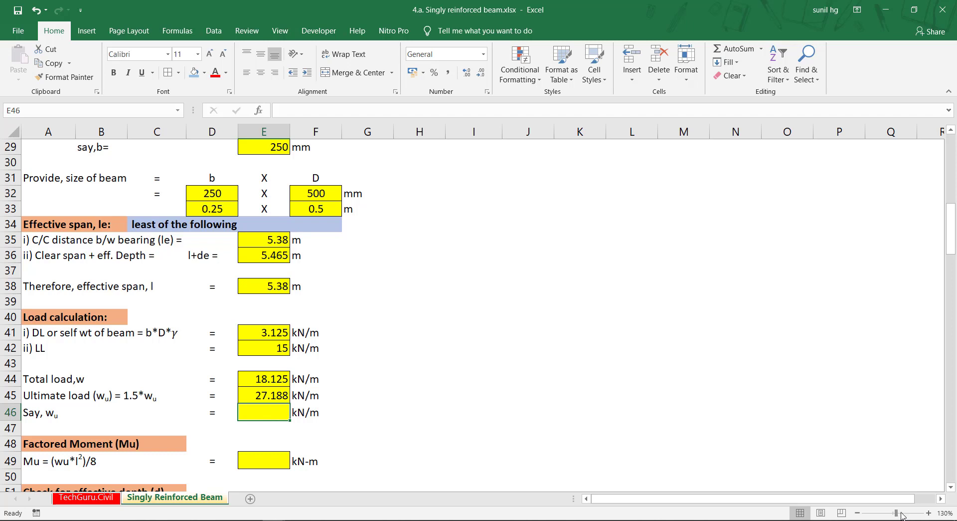
# Step: Round the ultimate load up to the nearest 0.5 in E46 with the formula =CEILING(E45,0.5)
pyautogui.write('=ce')
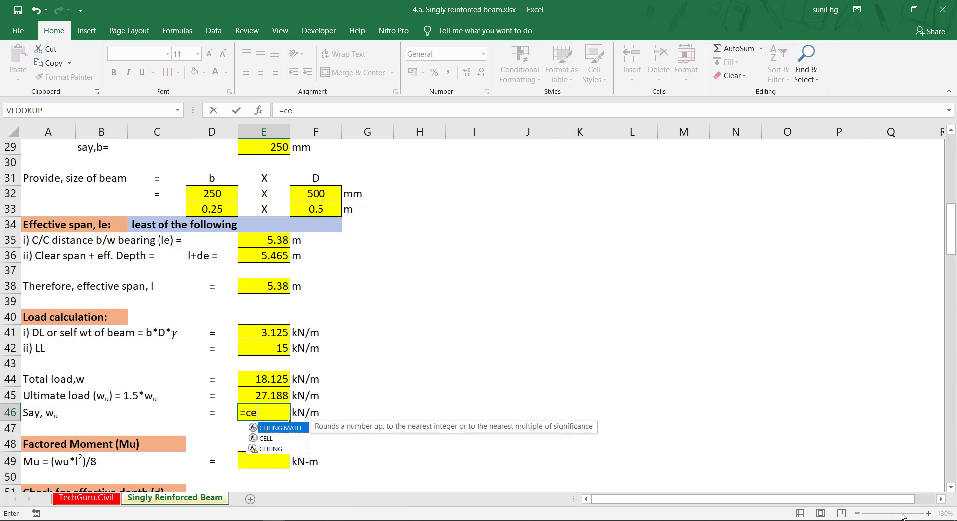
pyautogui.write('i')
pyautogui.press('Down')
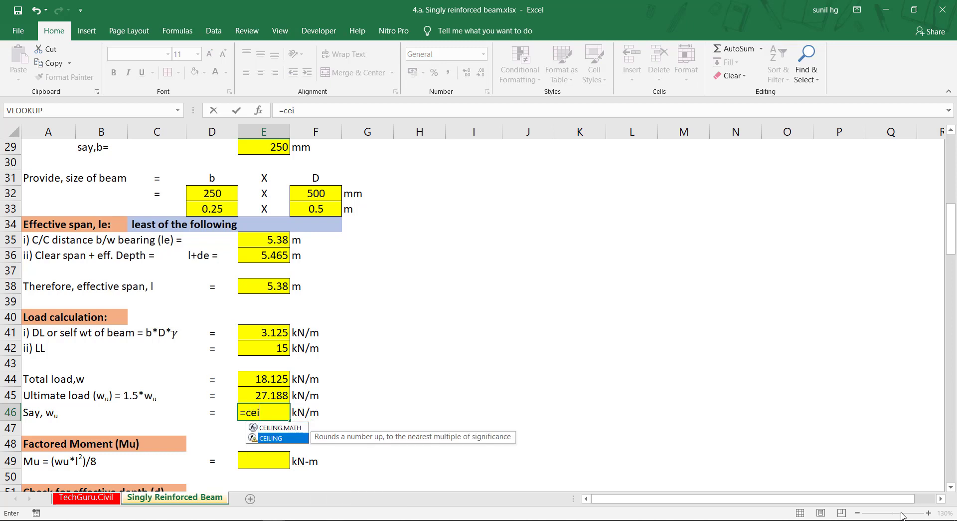
pyautogui.press('Tab')
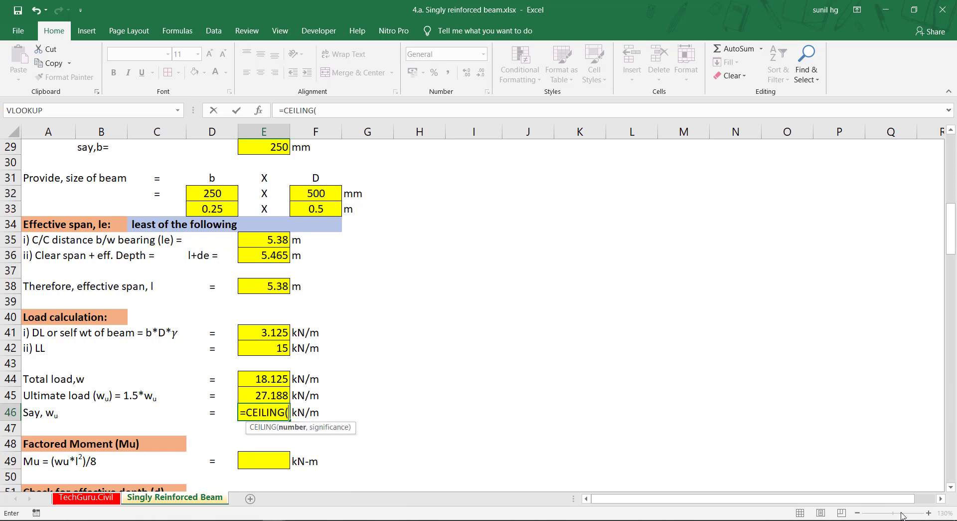
pyautogui.click(258, 392)
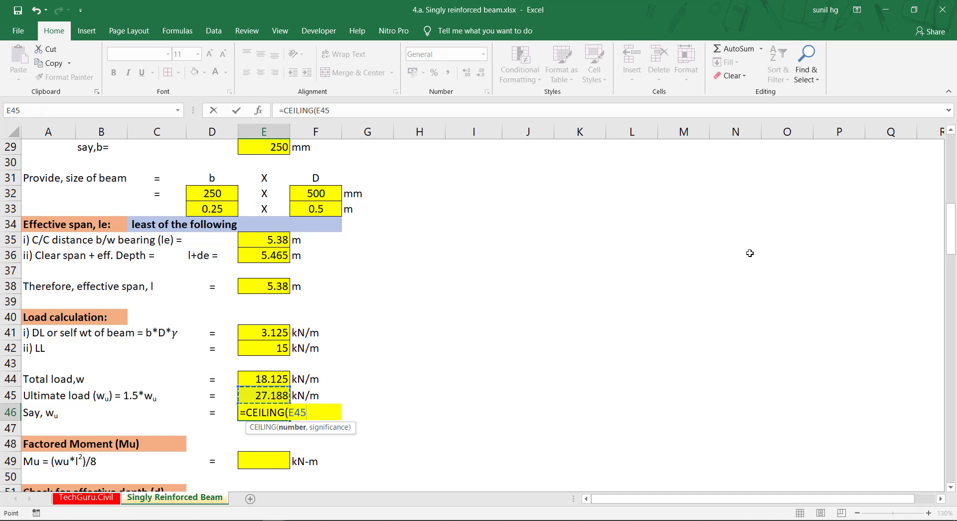
pyautogui.write(',0.5')
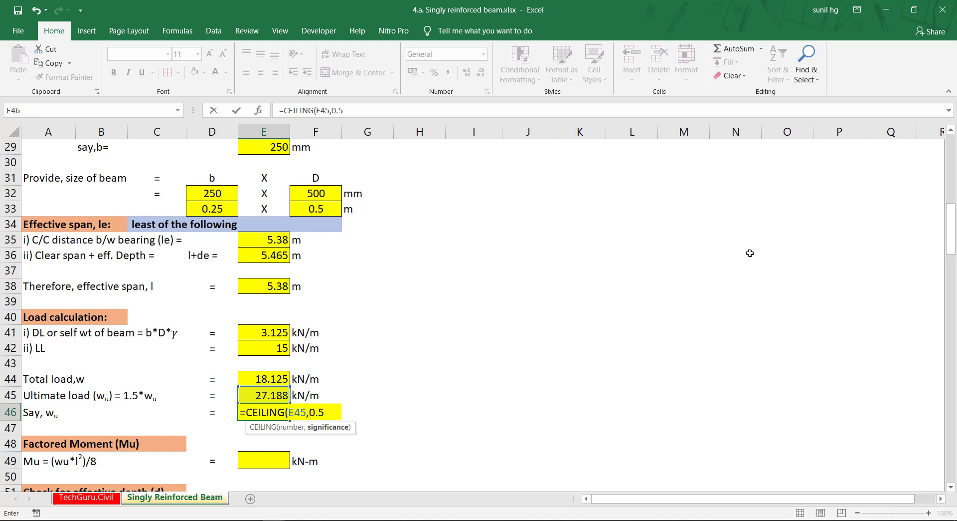
pyautogui.write(')')
pyautogui.press('Return')
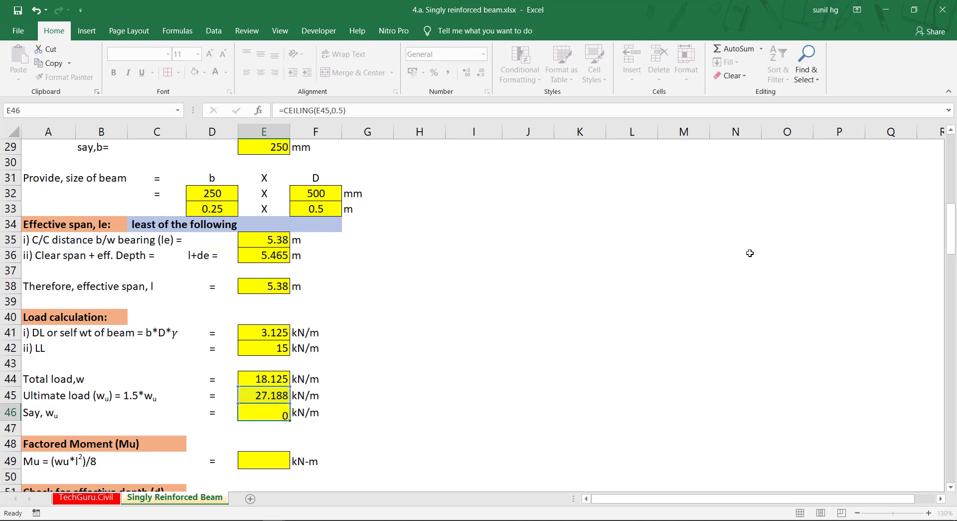
# Step: Calculate the factored moment in E49 from the rounded ultimate load and effective span with the formula =(E46*E38^2)/8
pyautogui.scroll(-2, 515, 292)
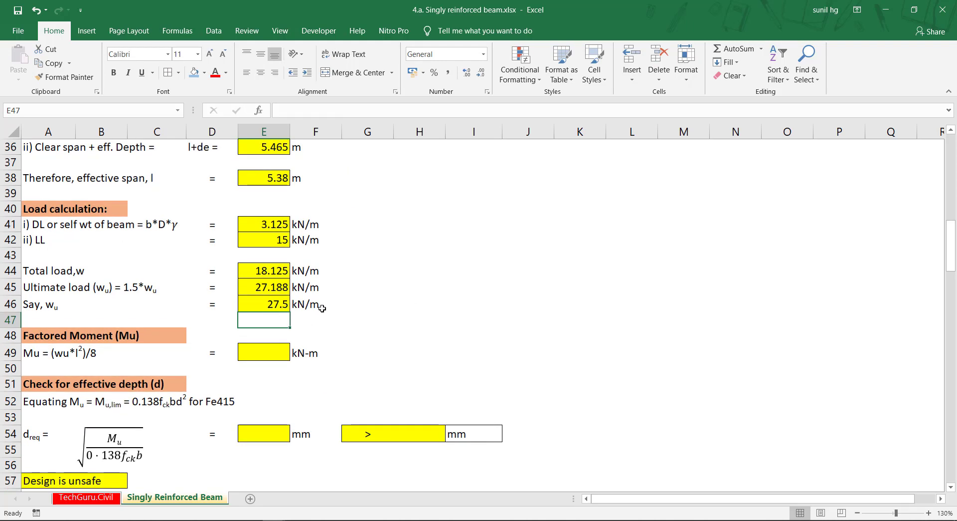
pyautogui.click(31, 336)
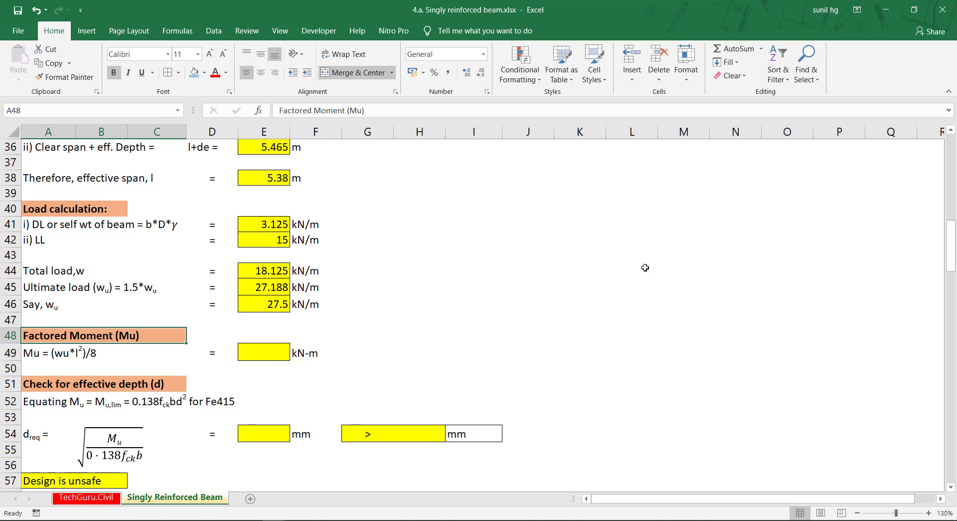
pyautogui.click(253, 354)
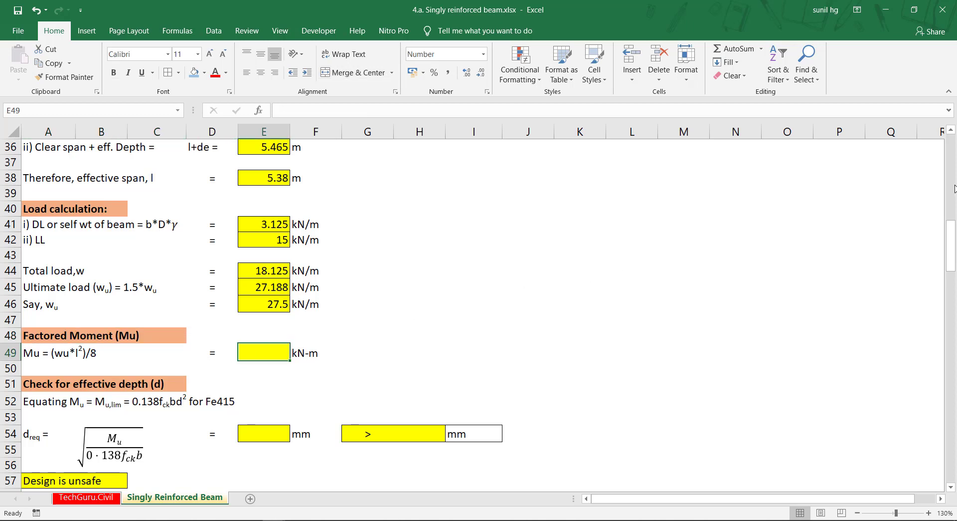
pyautogui.write('=')
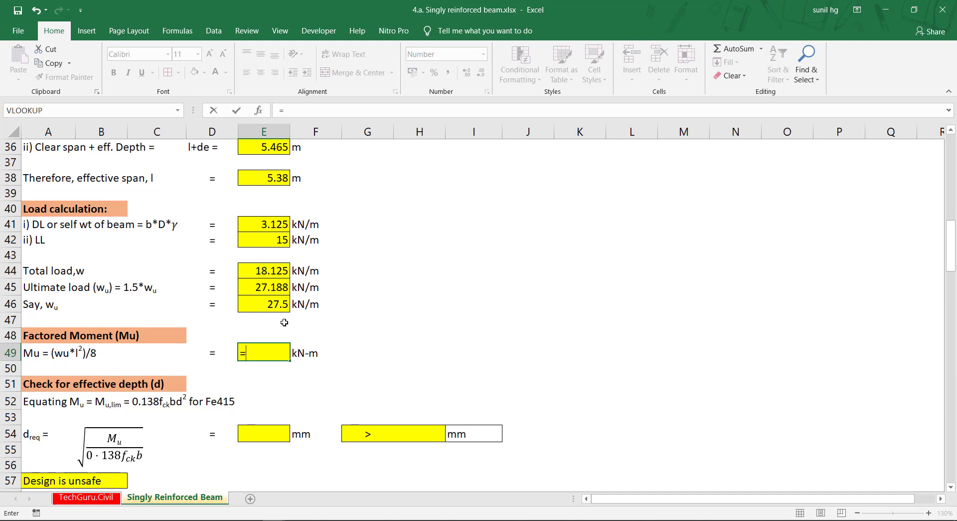
pyautogui.write('(')
pyautogui.click(273, 304)
pyautogui.write('*')
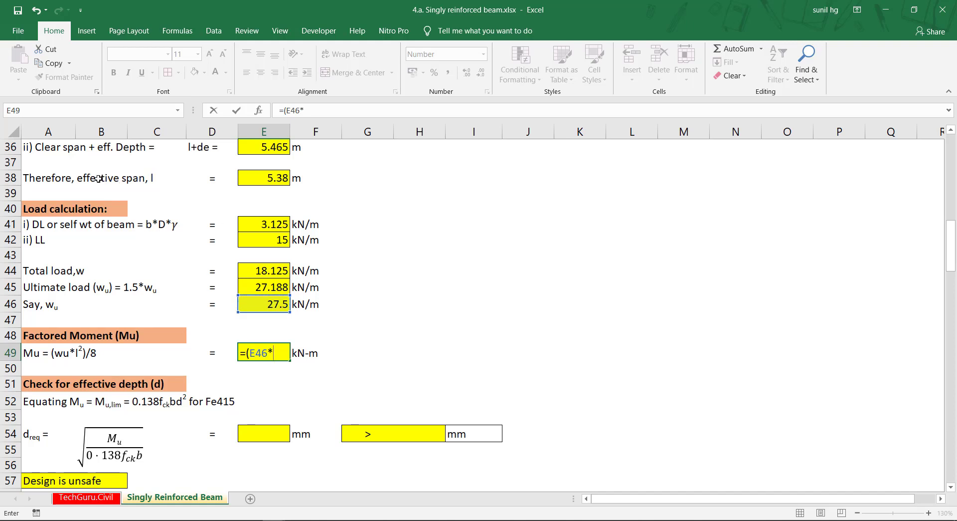
pyautogui.click(270, 178)
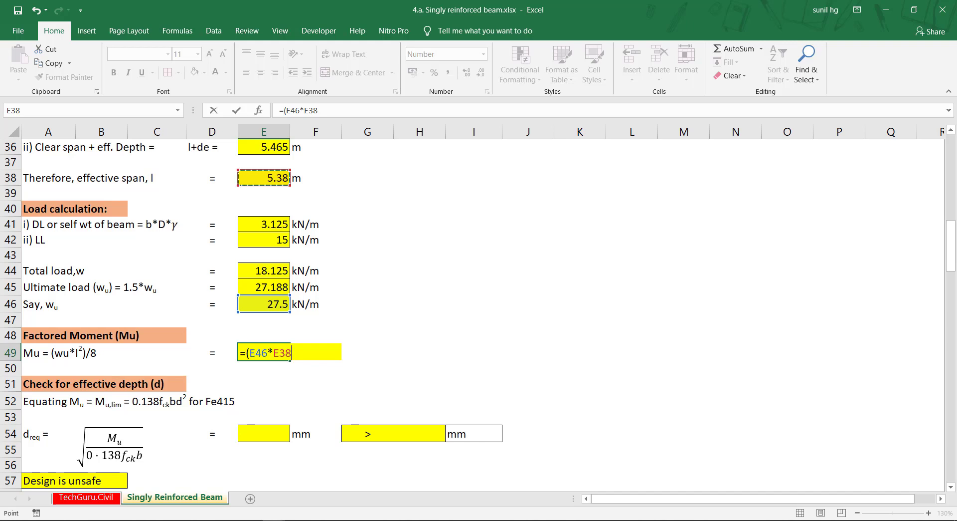
pyautogui.write('^2)/8')
pyautogui.press('Return')
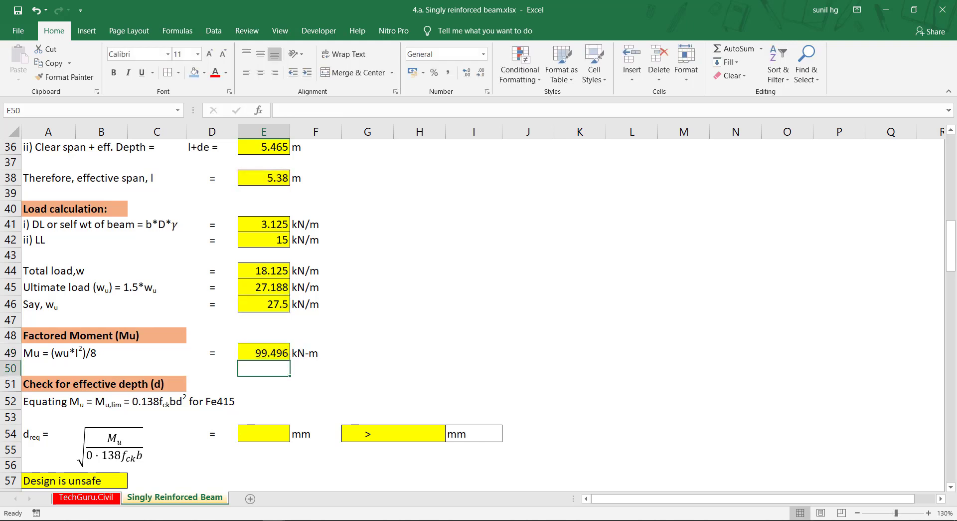
# Step: Round the factored moment in E49 up to the nearest 0.5 by changing its formula to =CEILING((E46*E38^2)/8,0.5)
pyautogui.click(270, 350)
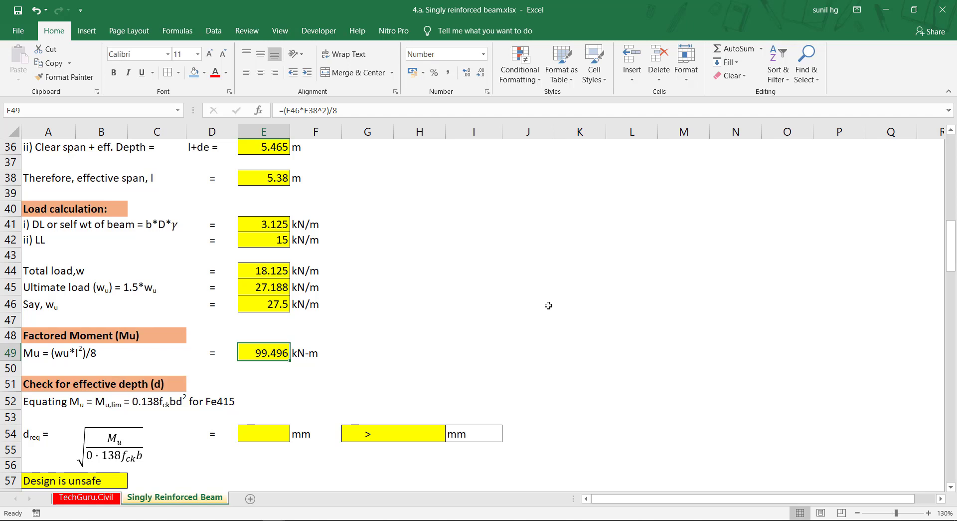
pyautogui.click(286, 110)
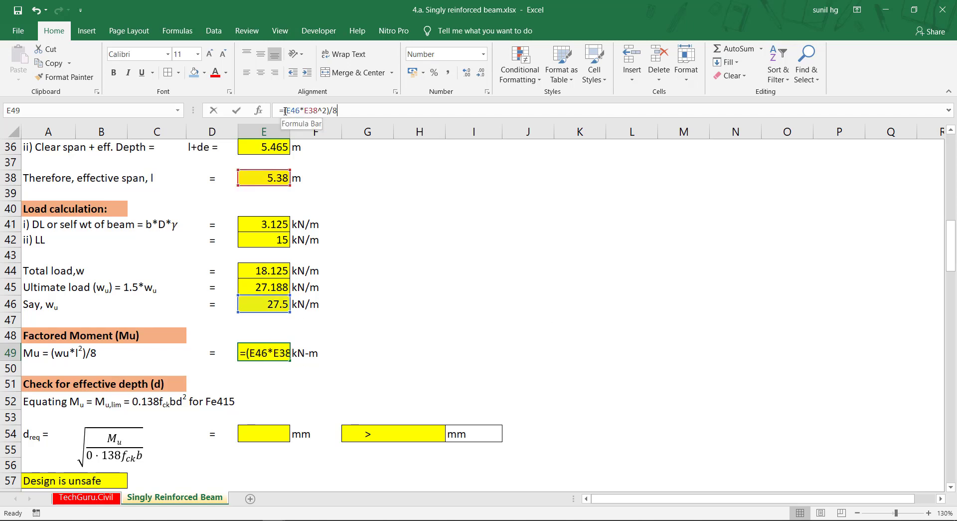
pyautogui.write('cei')
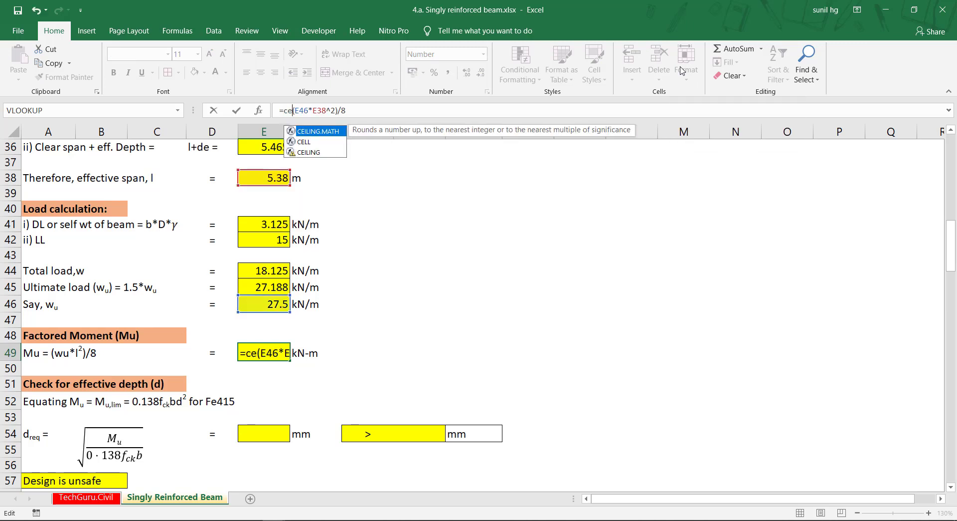
pyautogui.press('Down')
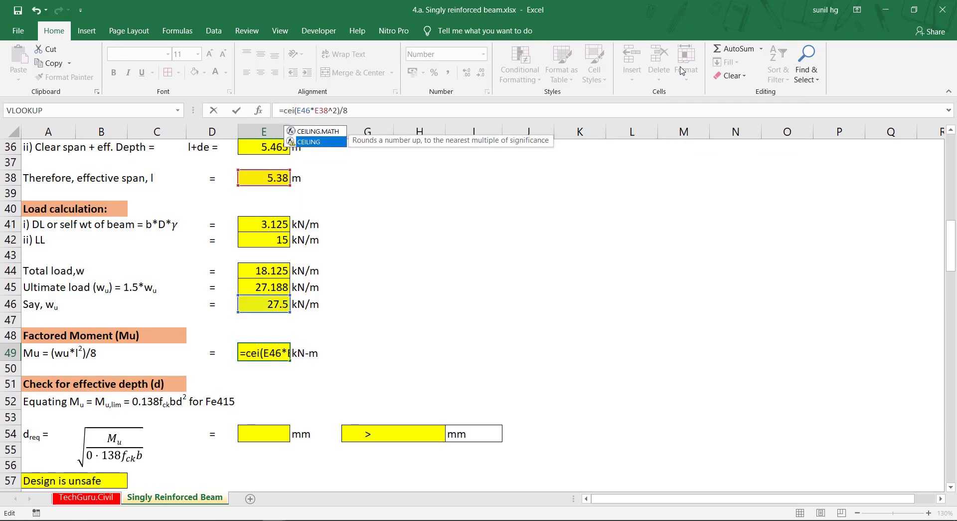
pyautogui.press('Tab')
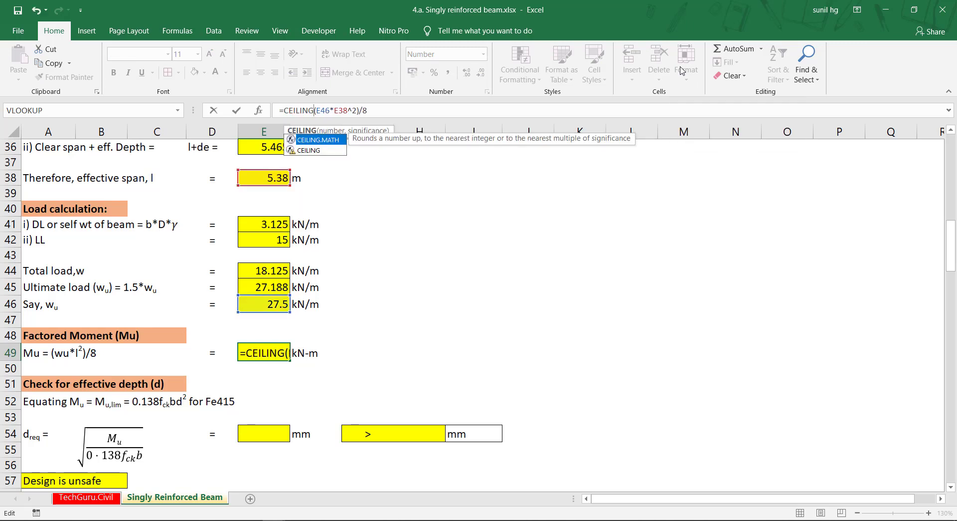
pyautogui.press('Escape')
pyautogui.write('(')
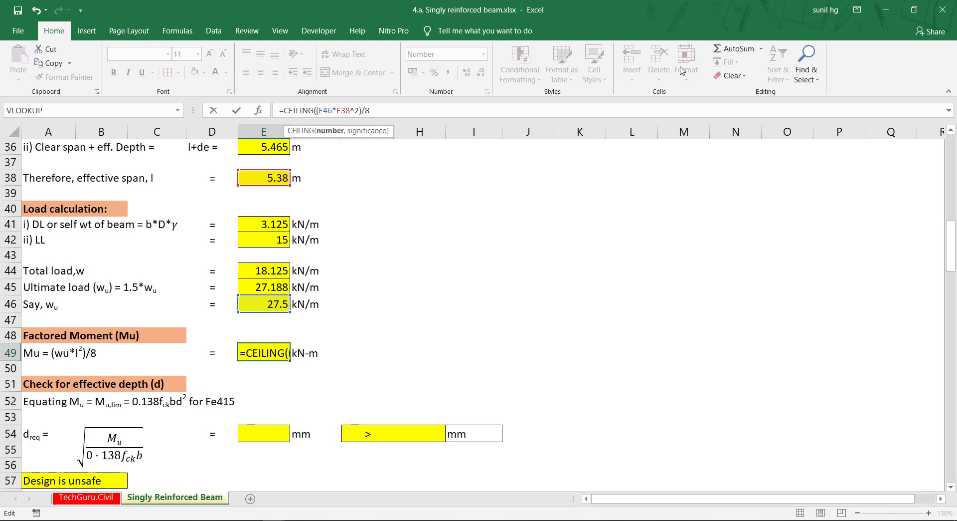
pyautogui.write('E46*E38^2)/8,')
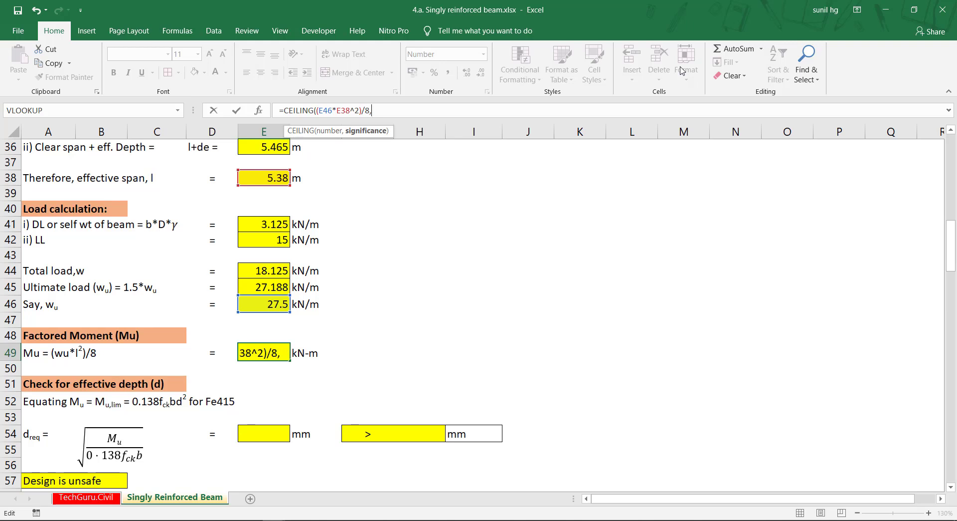
pyautogui.write('0.5)')
pyautogui.press('Return')
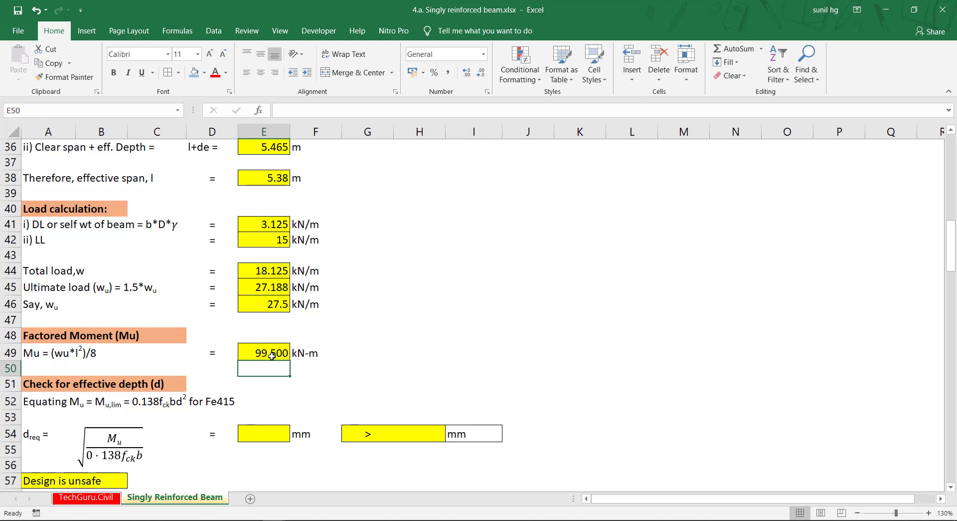
# Step: Begin the required effective depth formula in E54 as a square root with the factored moment in N-mm as numerator, =SQRT((E49*10^6
pyautogui.scroll(-2, 301, 325)
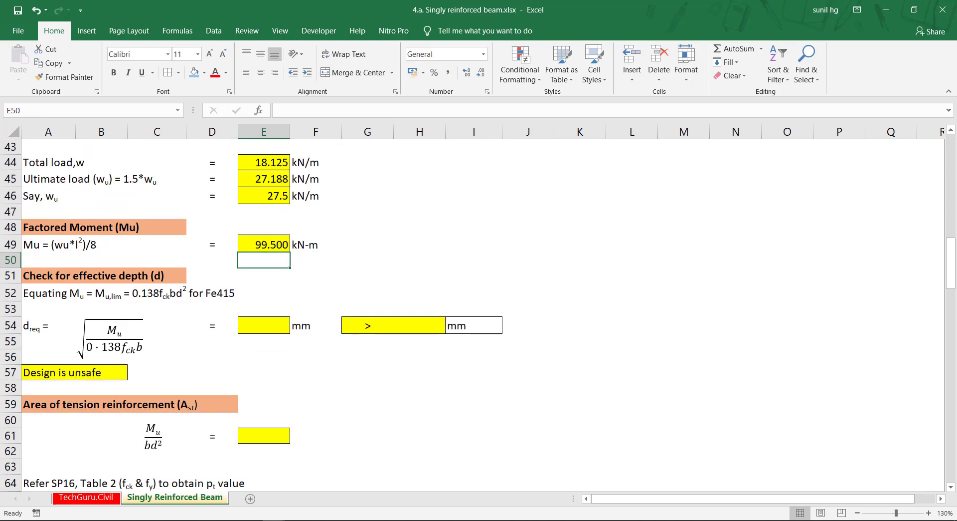
pyautogui.click(33, 278)
pyautogui.scroll(-2, 33, 278)
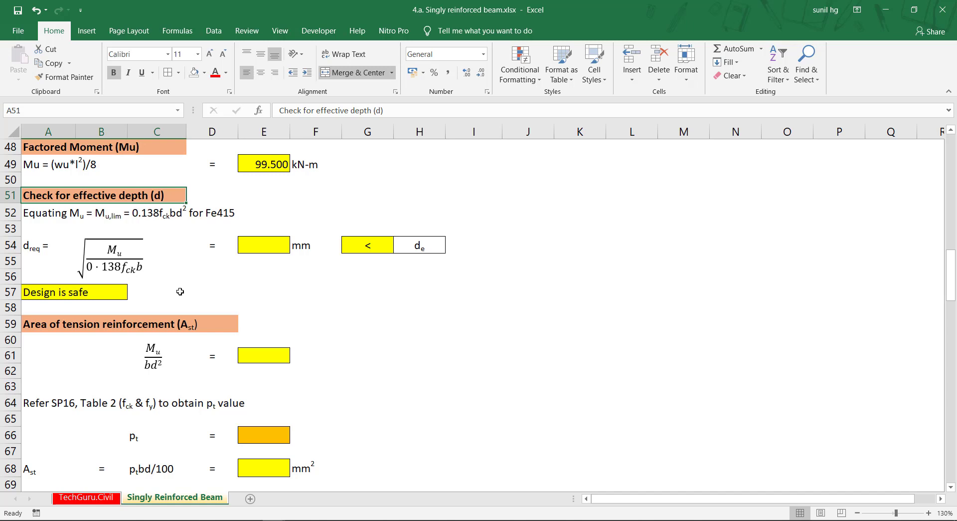
pyautogui.click(263, 246)
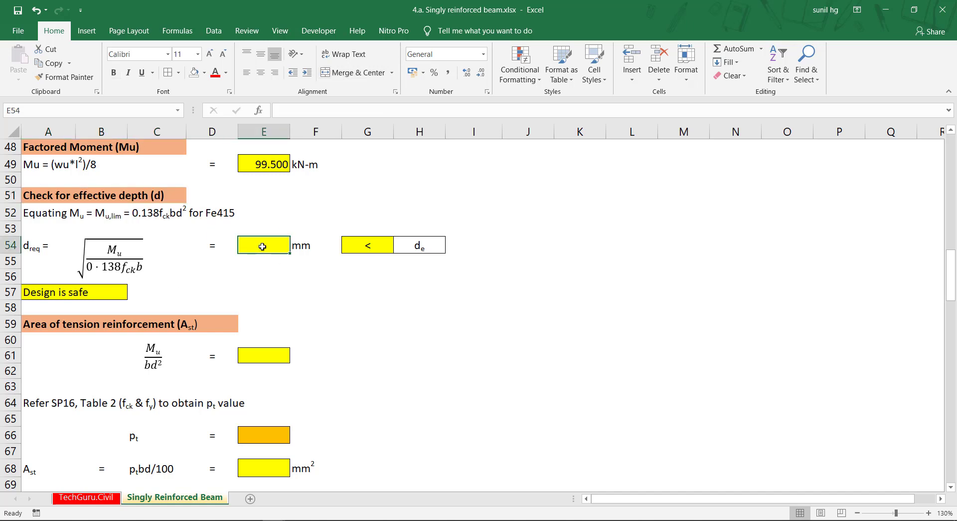
pyautogui.write('=')
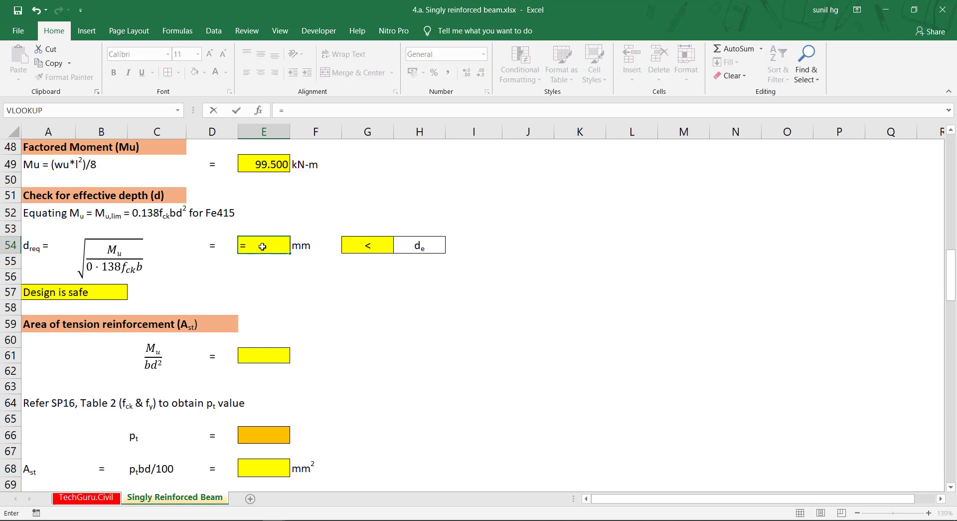
pyautogui.write('sqrt')
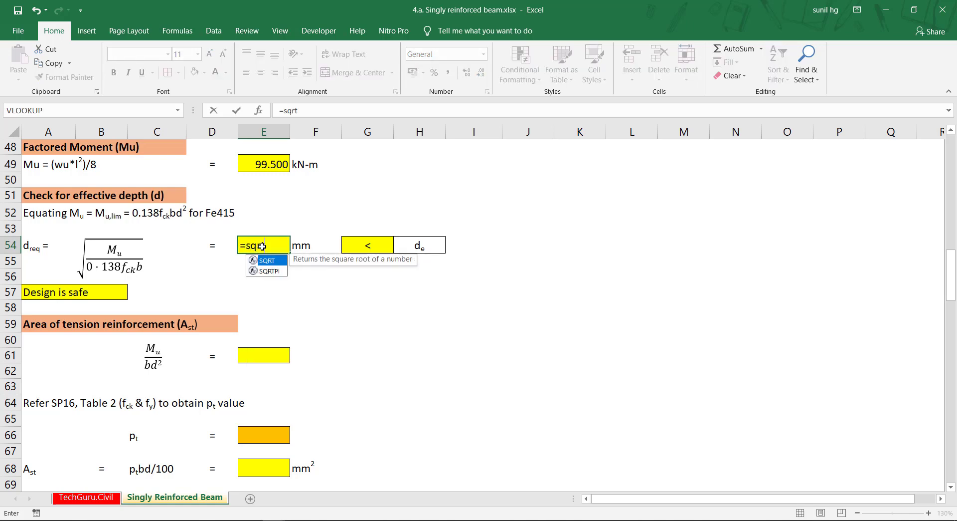
pyautogui.press('Tab')
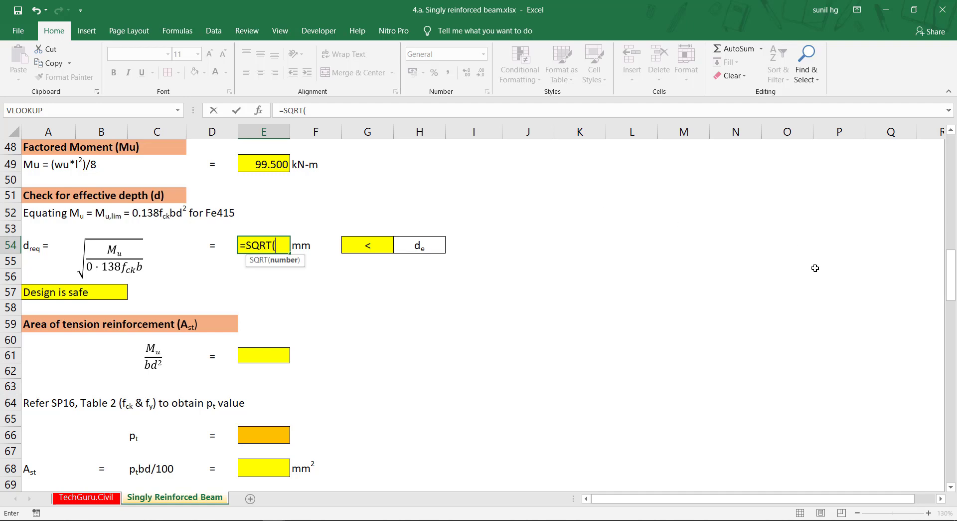
pyautogui.write('(')
pyautogui.click(278, 164)
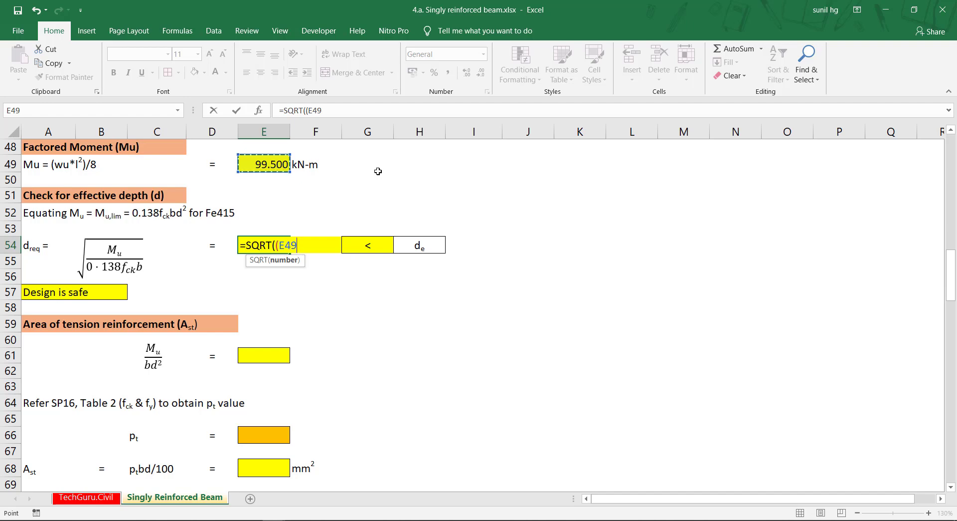
pyautogui.write('*10^6')
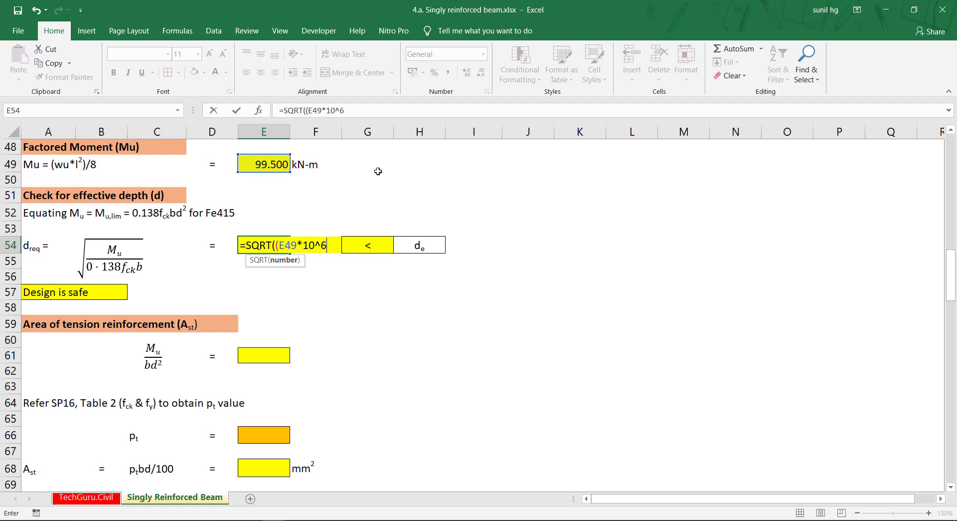
# Step: Complete the required effective depth formula in E54 with fck and beam width b in the denominator: =SQRT((E49*10^6)/(0.138*C8*D32))
pyautogui.write(')/(0.138*')
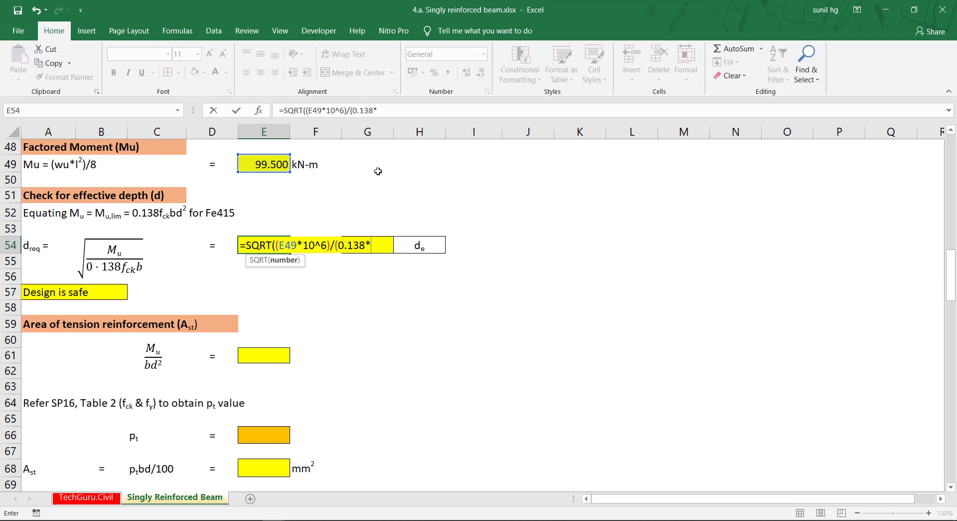
pyautogui.scroll(11, 238, 340)
pyautogui.scroll(5, 238, 339)
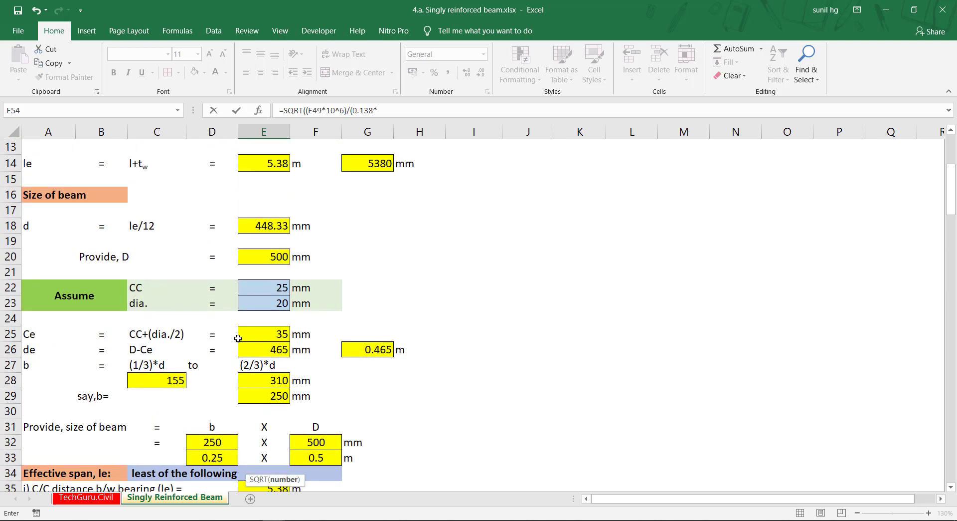
pyautogui.click(160, 315)
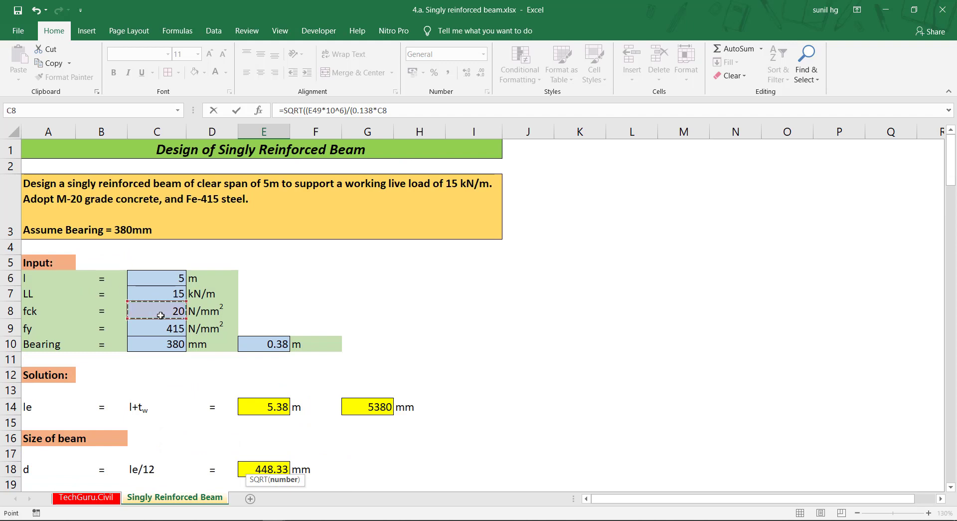
pyautogui.write('*')
pyautogui.scroll(-7, 161, 316)
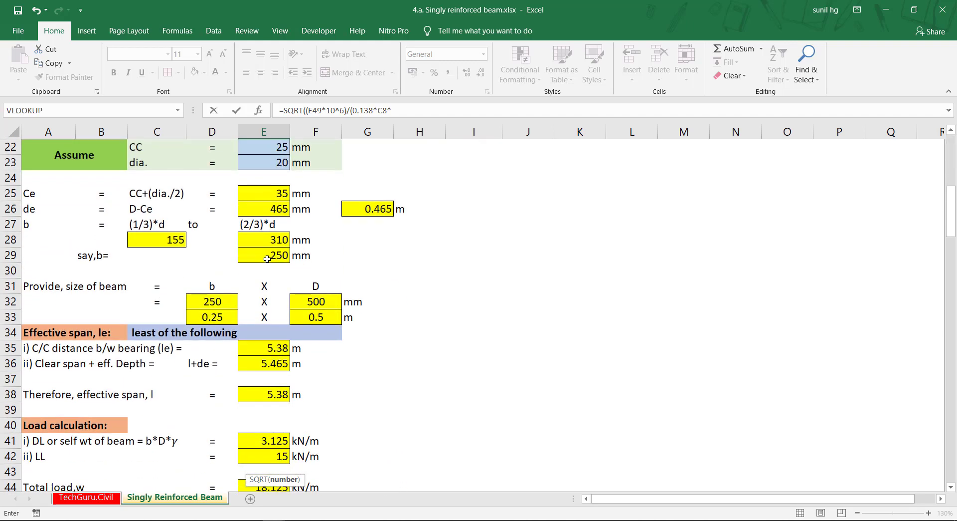
pyautogui.click(229, 299)
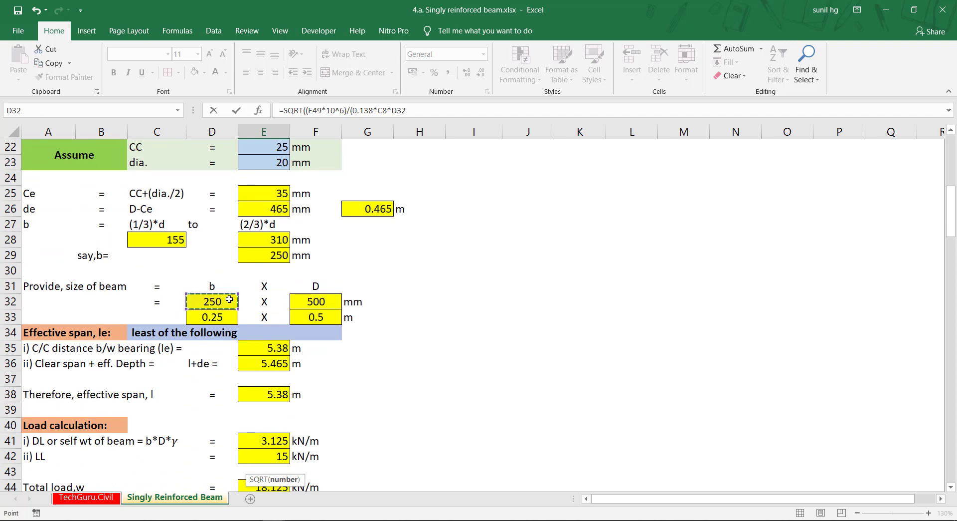
pyautogui.write(')')
pyautogui.press('Return')
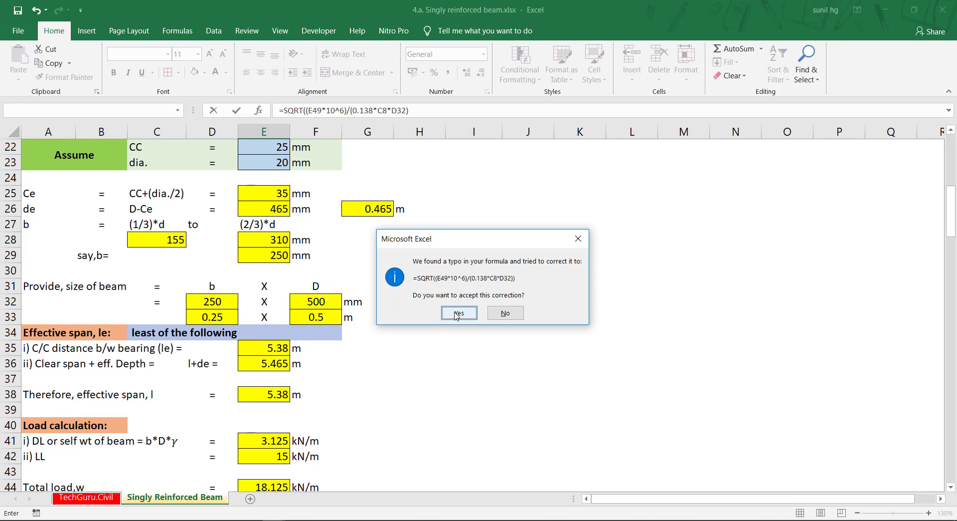
pyautogui.click(457, 313)
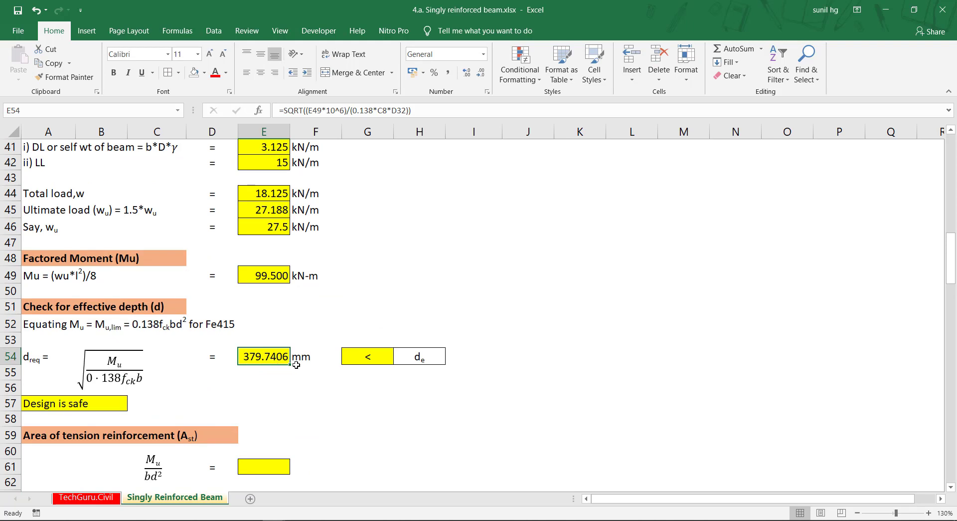
pyautogui.scroll(1, 528, 338)
pyautogui.click(528, 338)
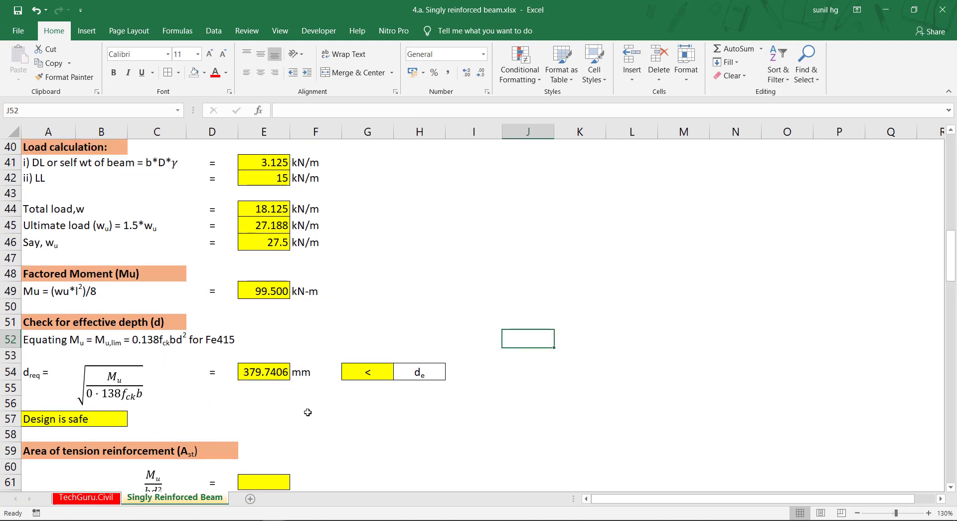
# Step: Replace the comparison formula in G54 with =IF(E54<E26,"<",">") to compare the required depth with the effective depth de in E26
pyautogui.click(33, 370)
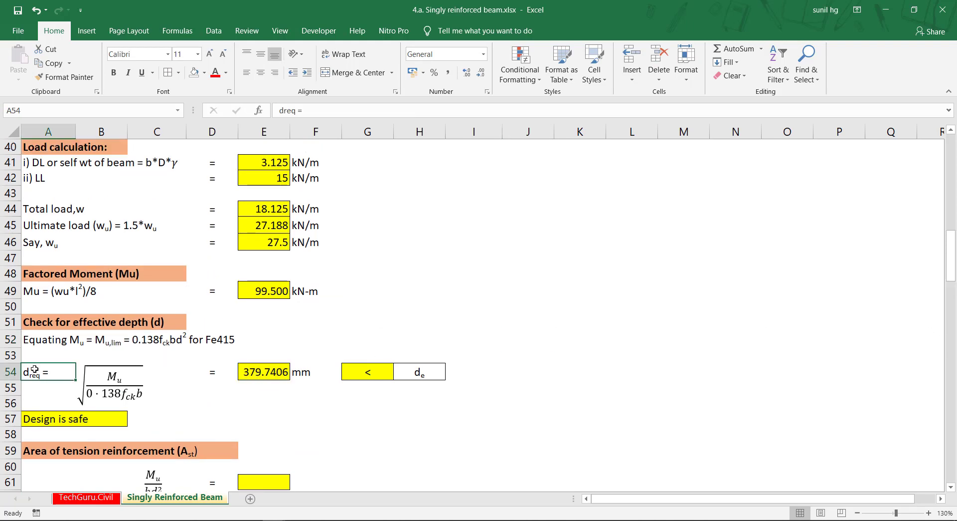
pyautogui.click(418, 371)
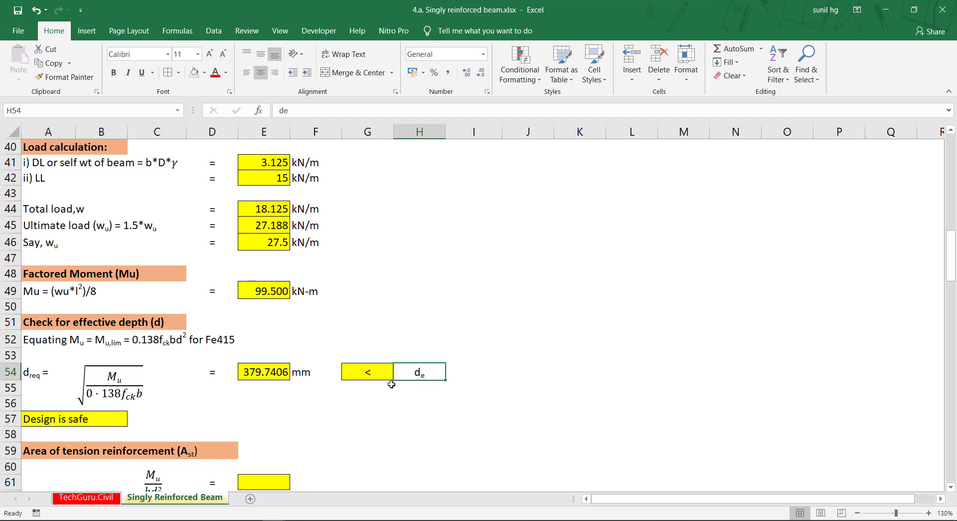
pyautogui.click(363, 371)
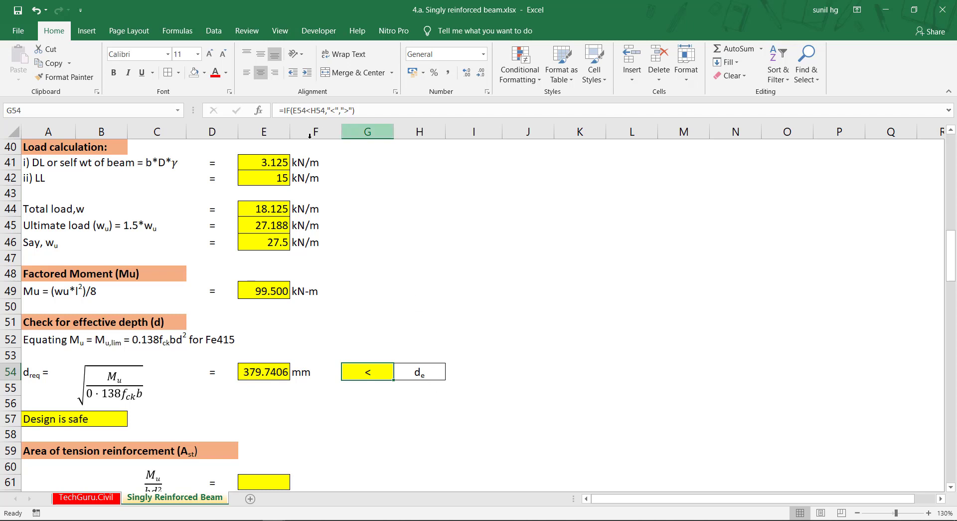
pyautogui.click(365, 110)
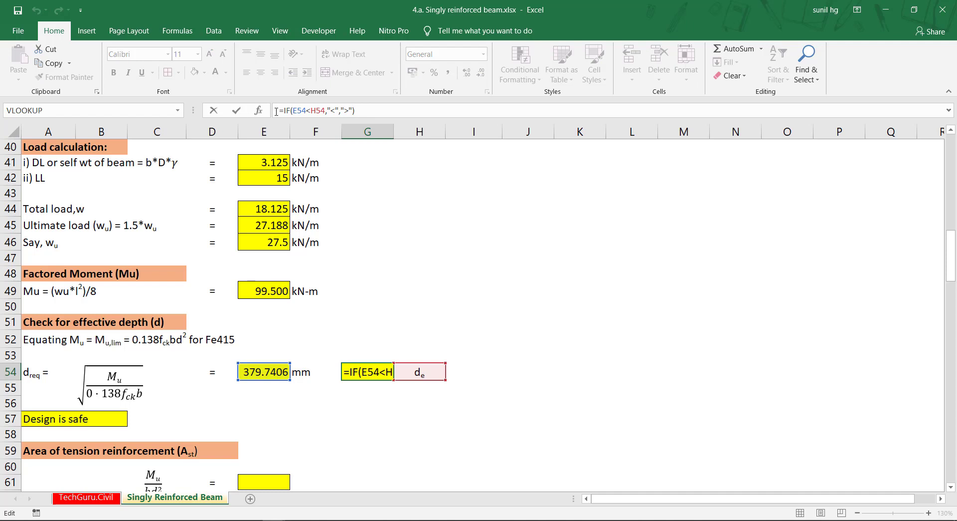
pyautogui.moveTo(365, 110); pyautogui.dragTo(278, 110)
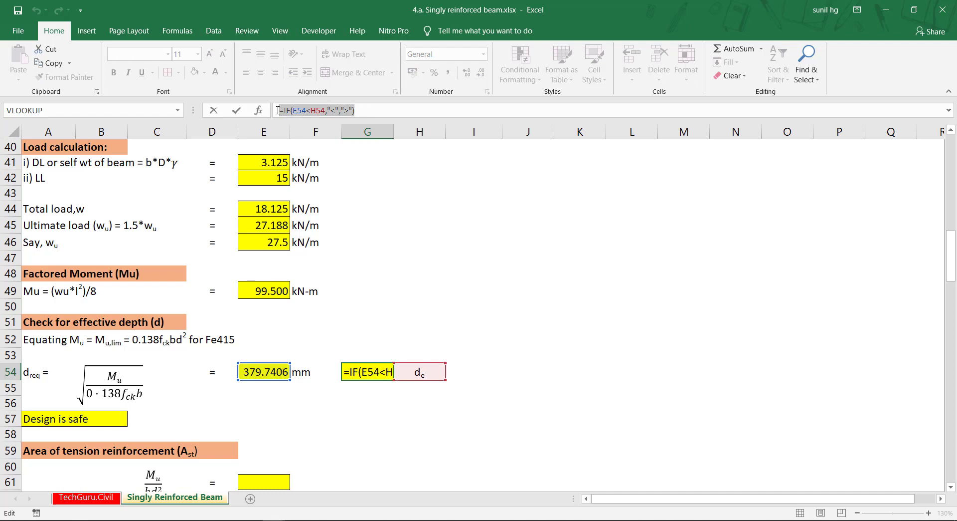
pyautogui.write('=if')
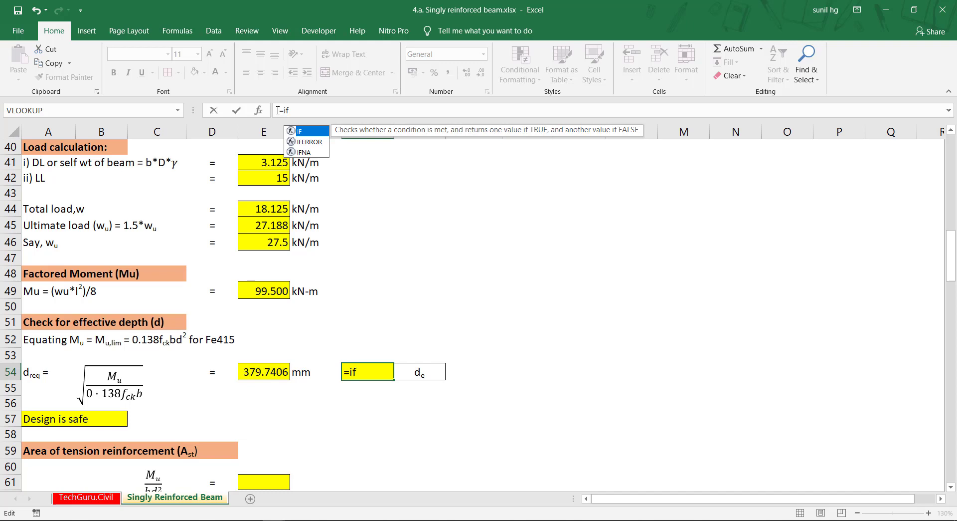
pyautogui.press('Tab')
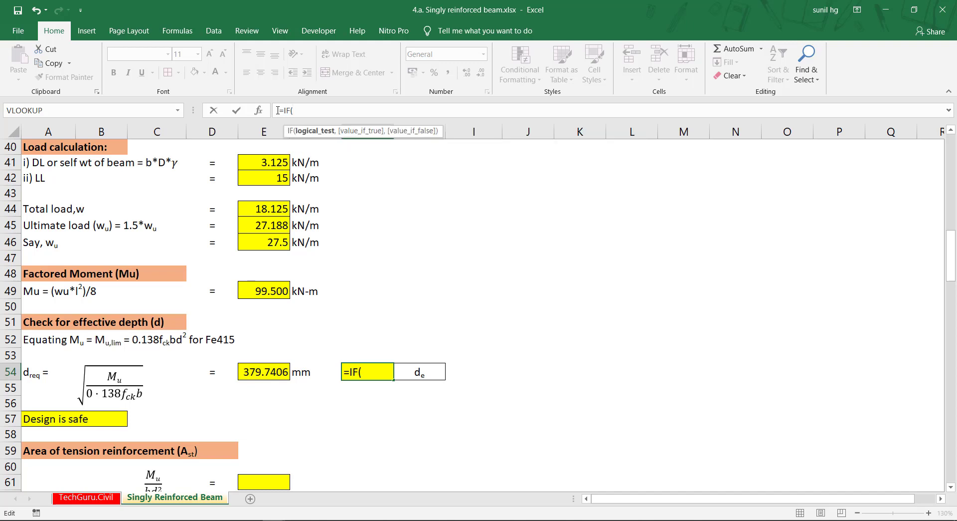
pyautogui.click(258, 371)
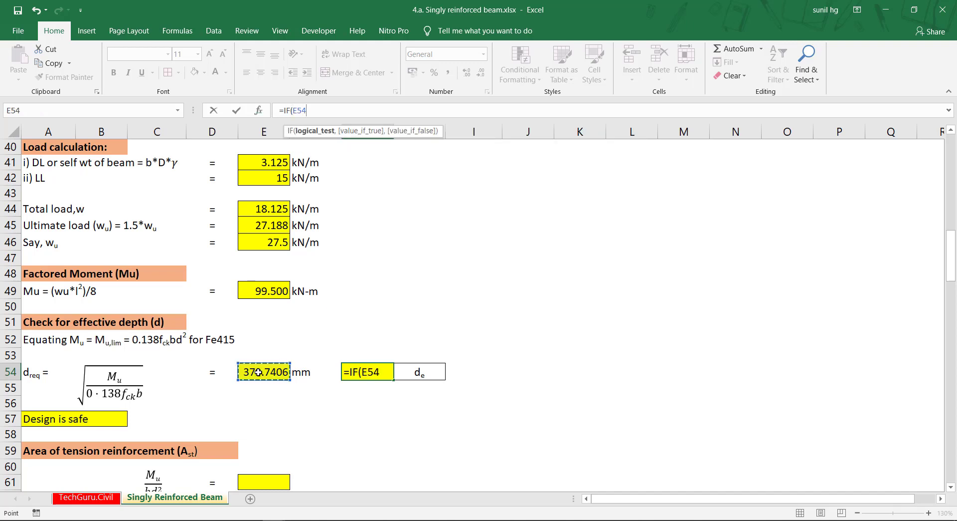
pyautogui.write('<')
pyautogui.scroll(5, 303, 356)
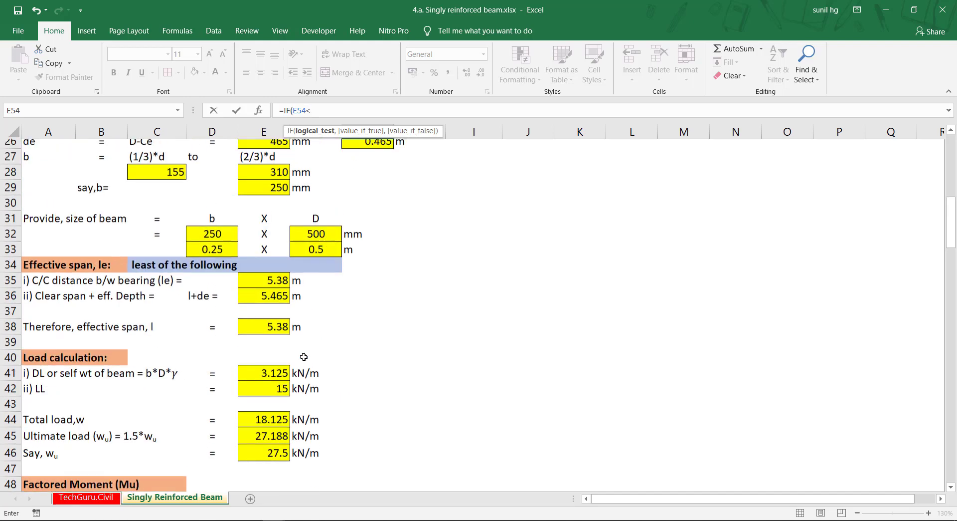
pyautogui.scroll(2, 304, 357)
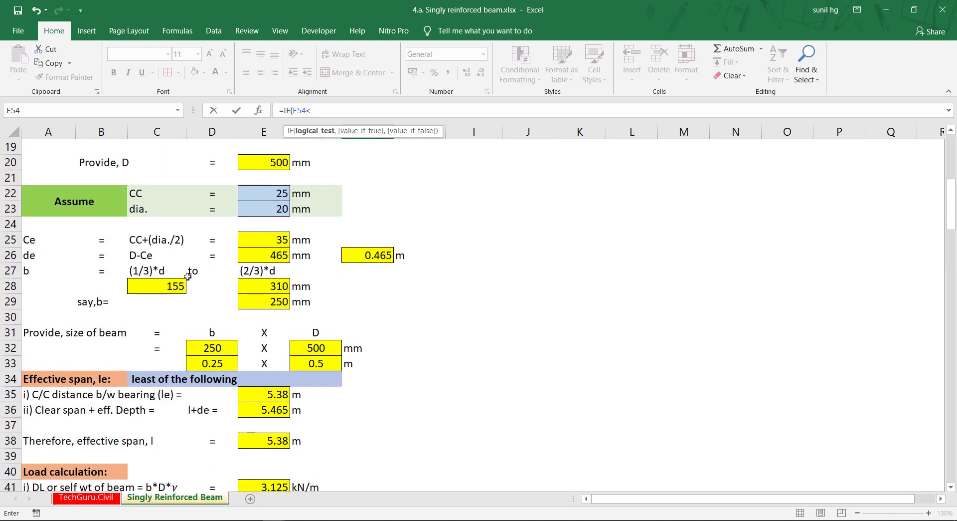
pyautogui.click(268, 256)
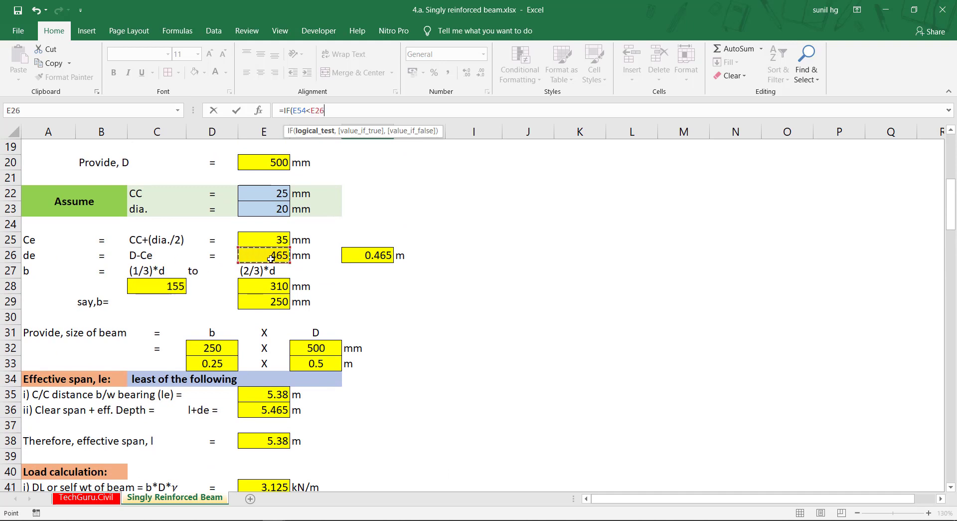
pyautogui.write(',')
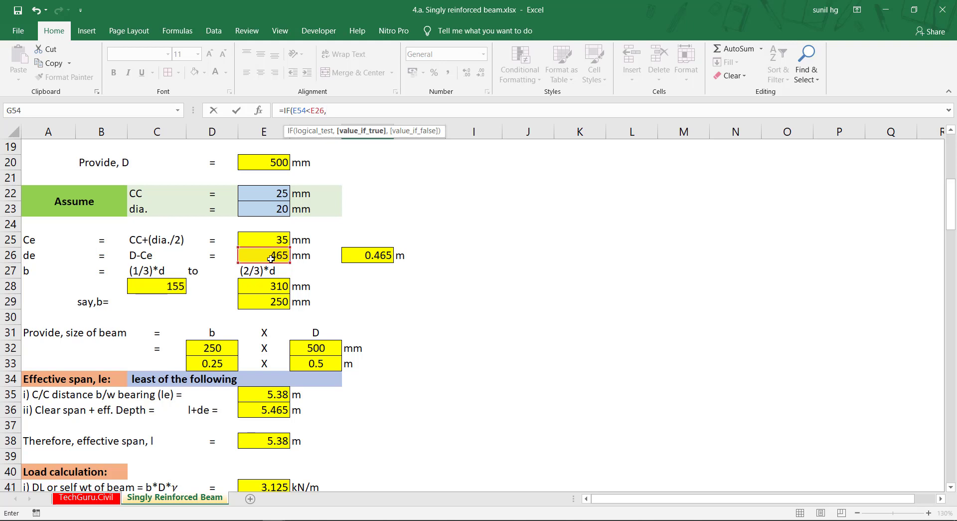
pyautogui.write('"<",')
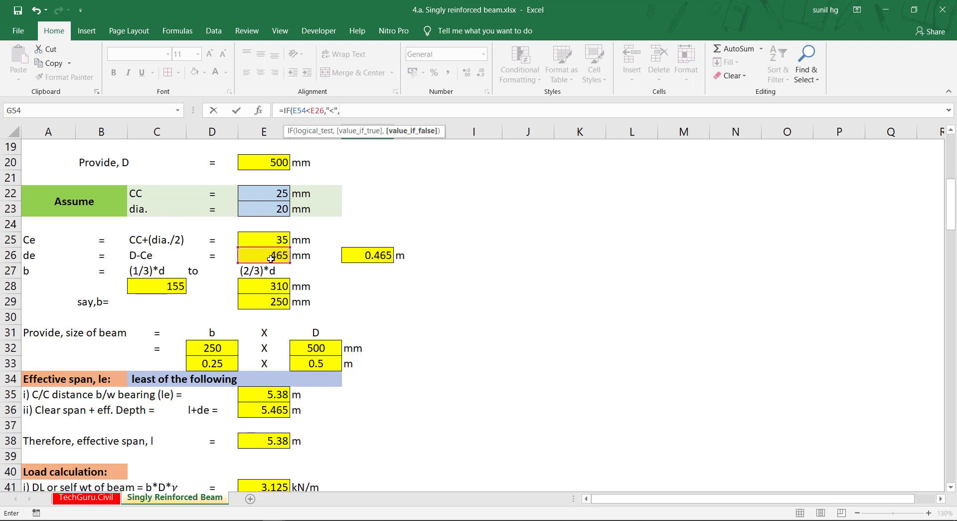
pyautogui.write('">")')
pyautogui.press('Return')
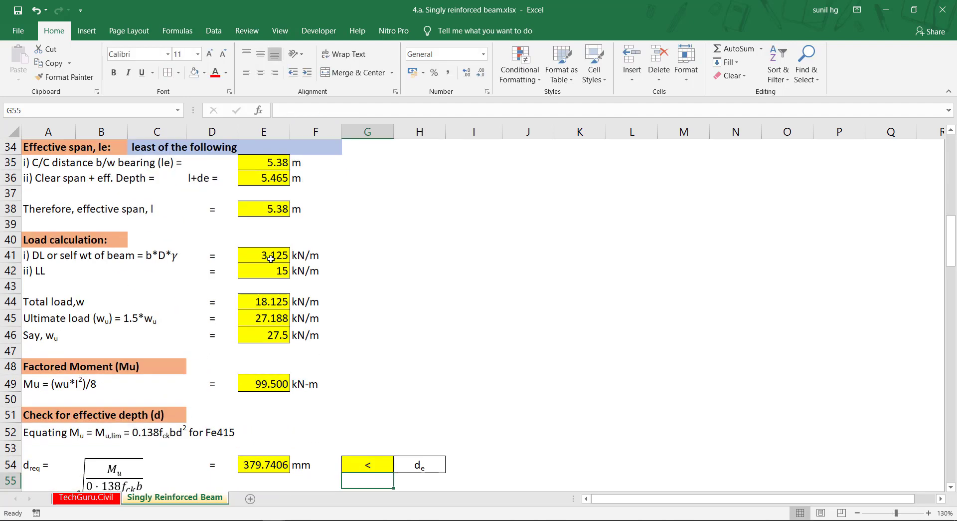
pyautogui.scroll(-5, 353, 258)
pyautogui.click(356, 245)
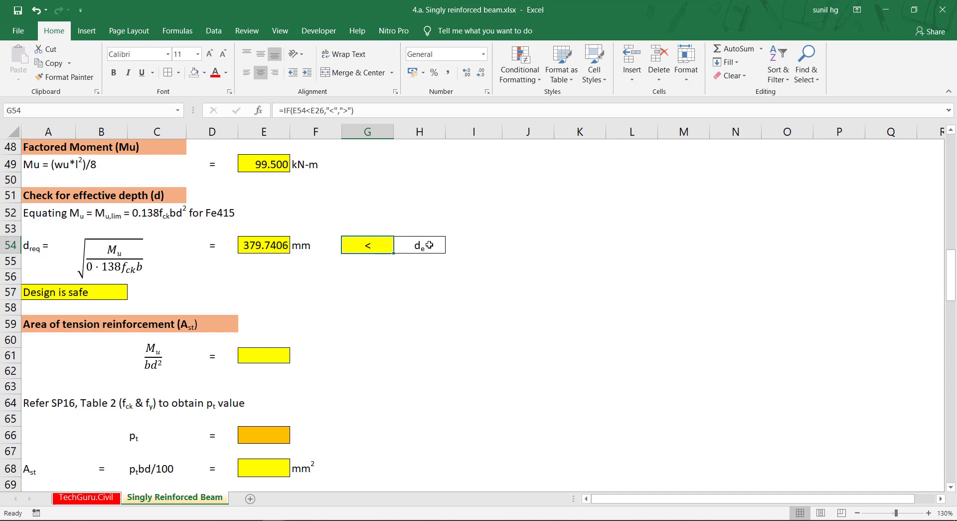
# Step: Replace the safety check formula in A57 with =IF(E54<E26,"Design is Safe","Design is Unsafe")
pyautogui.click(107, 292)
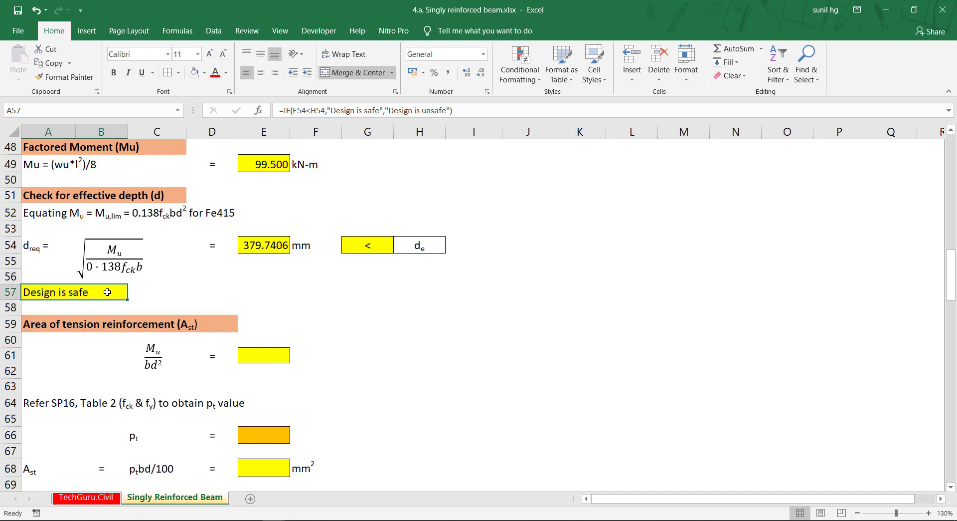
pyautogui.moveTo(453, 110); pyautogui.dragTo(266, 111)
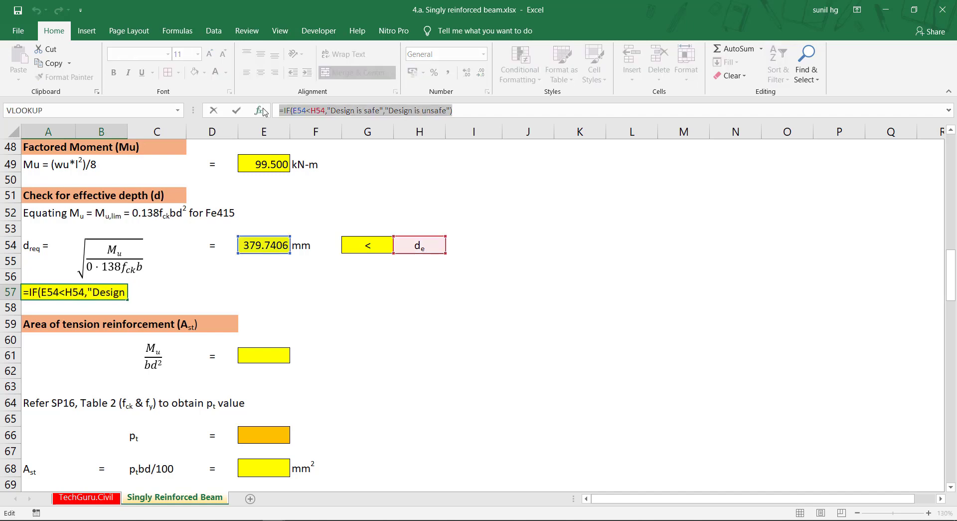
pyautogui.write('=if')
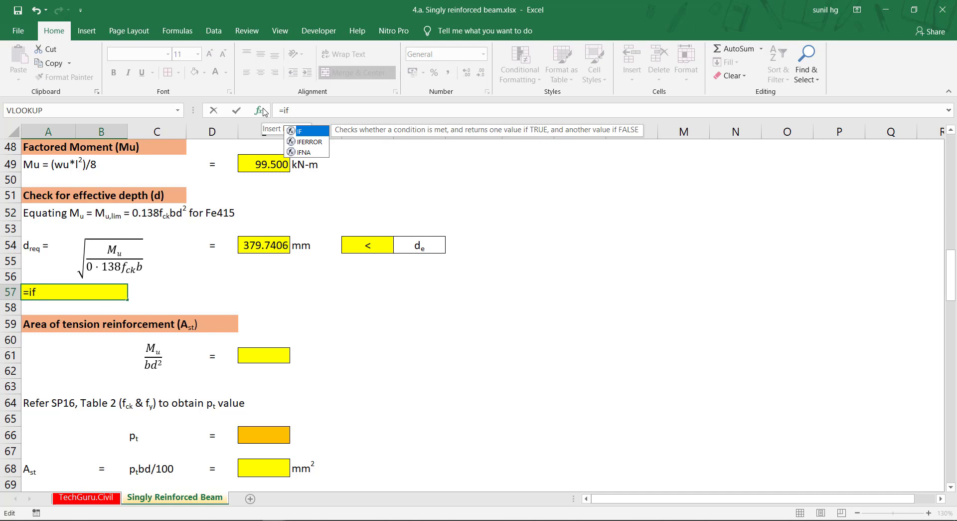
pyautogui.press('Tab')
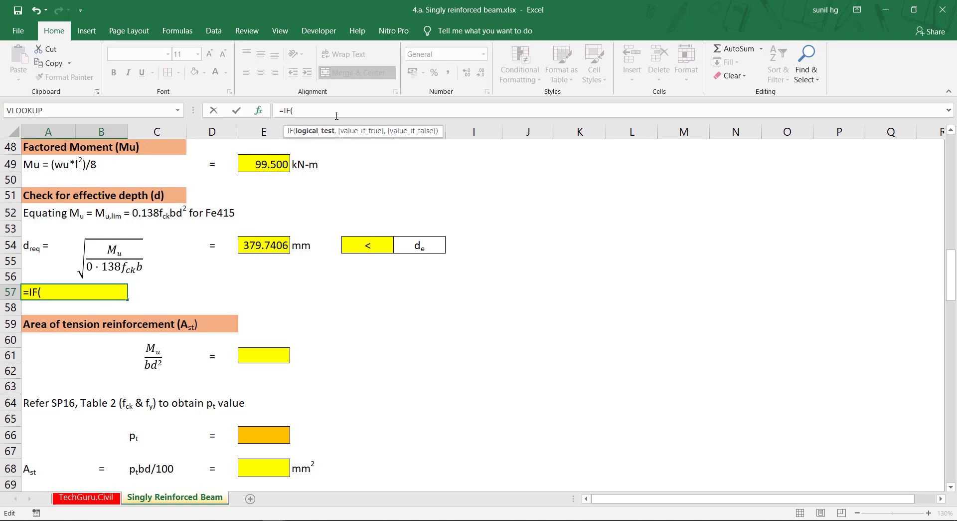
pyautogui.click(265, 245)
pyautogui.write('<')
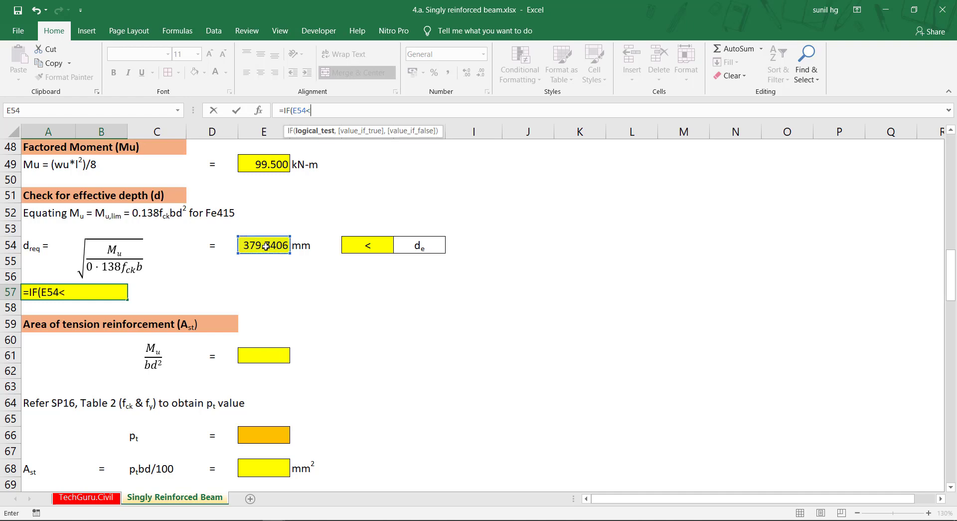
pyautogui.scroll(5, 266, 245)
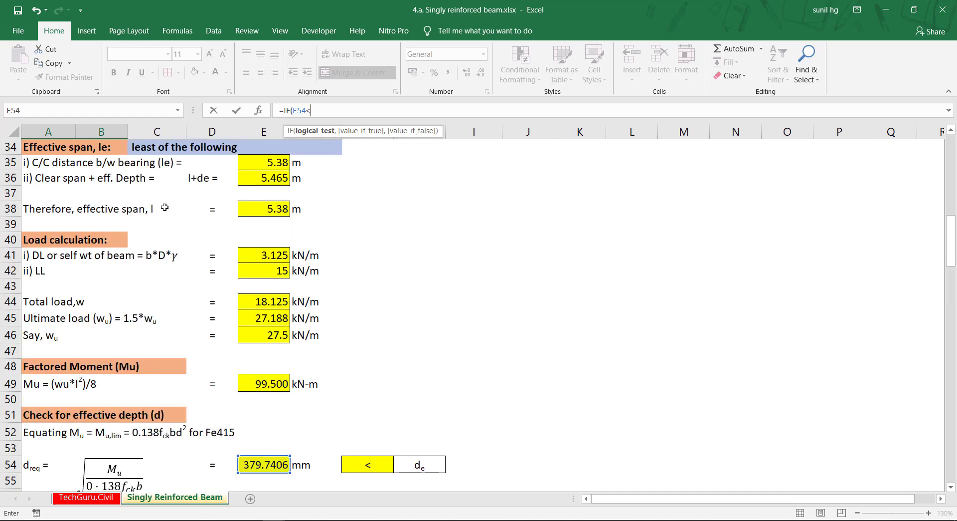
pyautogui.scroll(5, 232, 281)
pyautogui.click(279, 240)
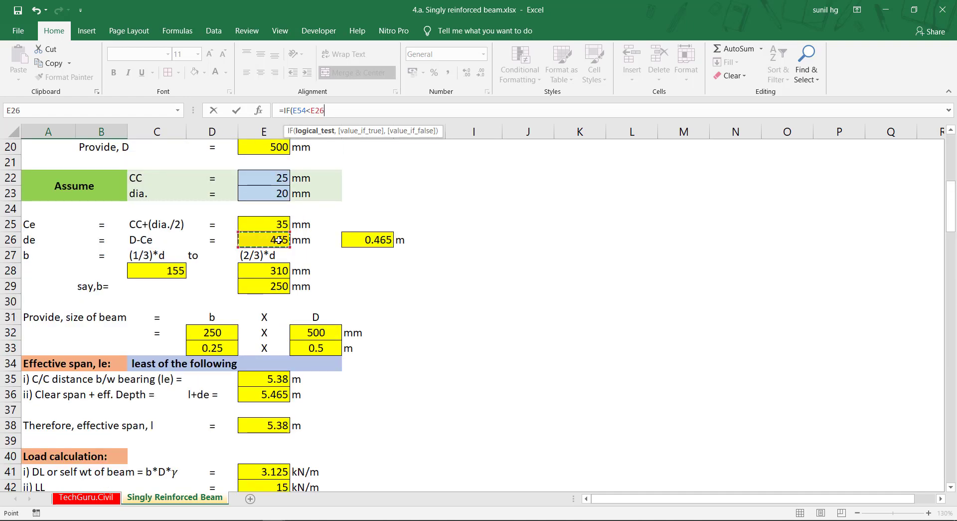
pyautogui.write(',"')
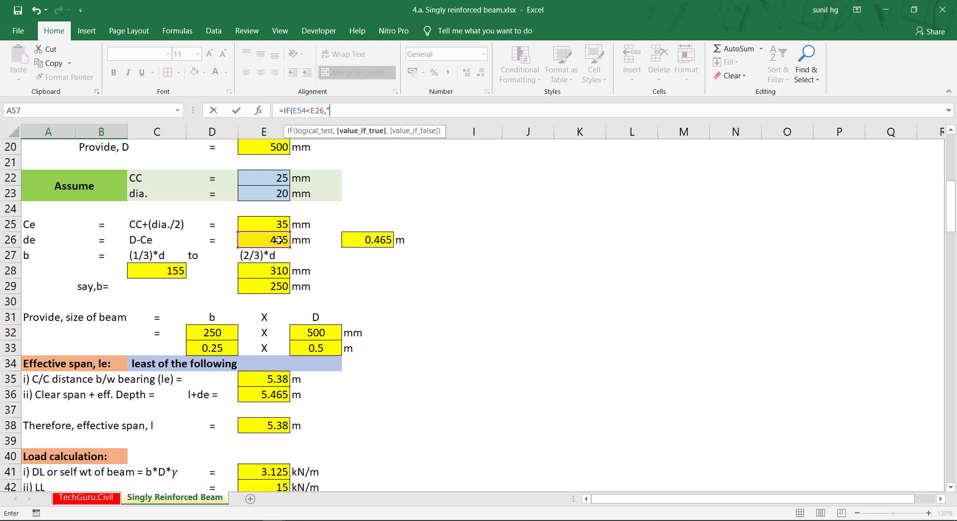
pyautogui.write('Design is Safe","')
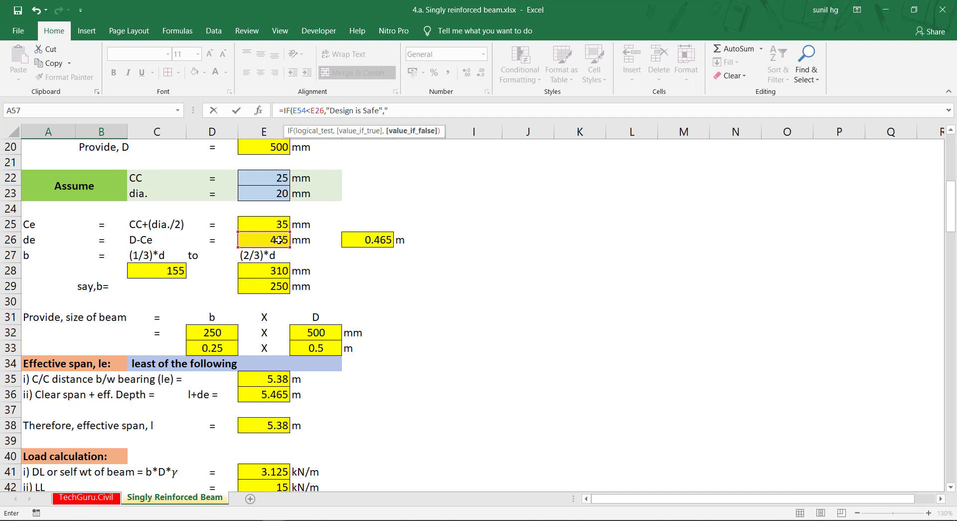
pyautogui.write('Design is Unsafe")')
pyautogui.press('Return')
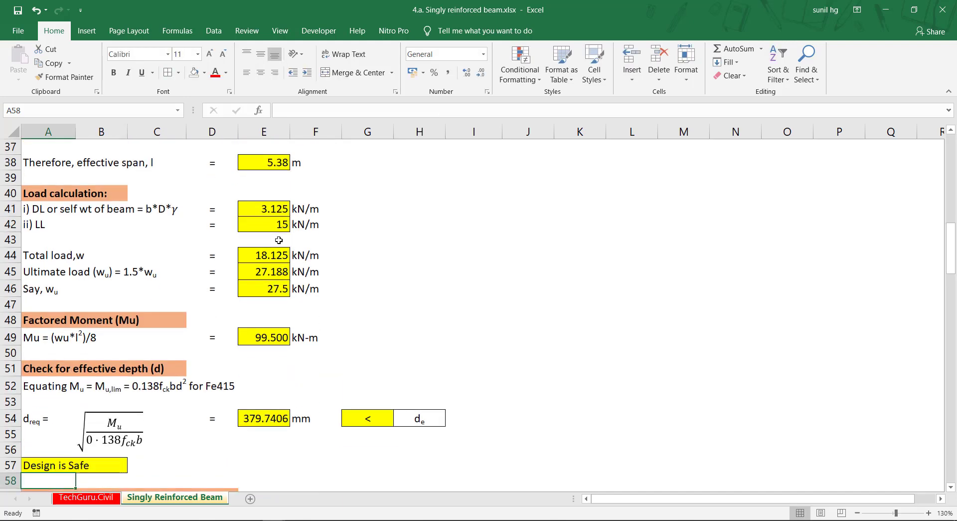
# Step: Begin the Mu/bd² formula in E61 with the factored moment in N-mm as numerator, =(E49*10^6)/(
pyautogui.scroll(-2, 213, 279)
pyautogui.scroll(-4, 490, 319)
pyautogui.click(580, 304)
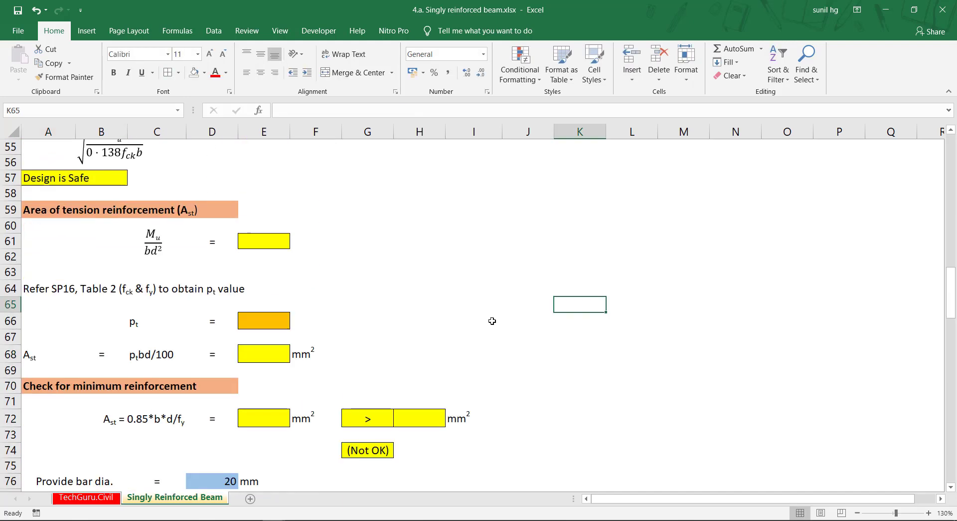
pyautogui.click(60, 210)
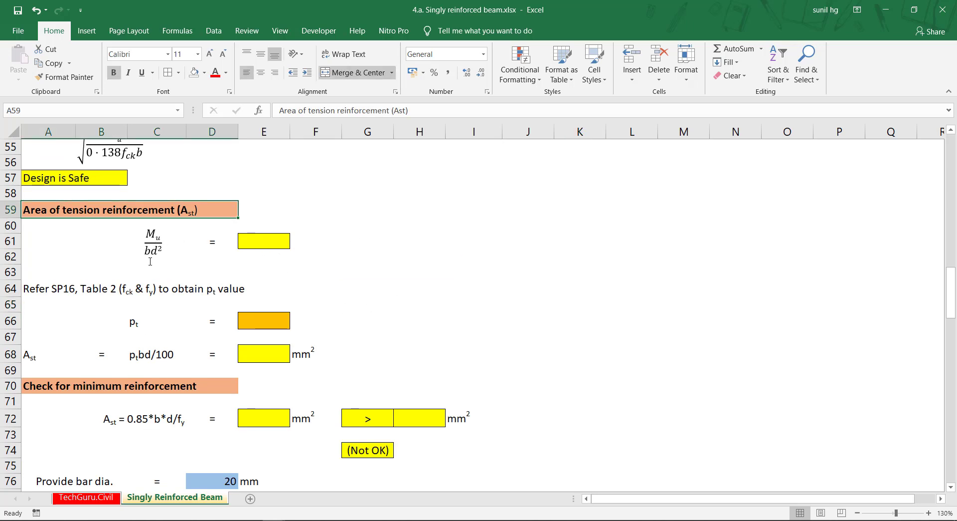
pyautogui.click(264, 241)
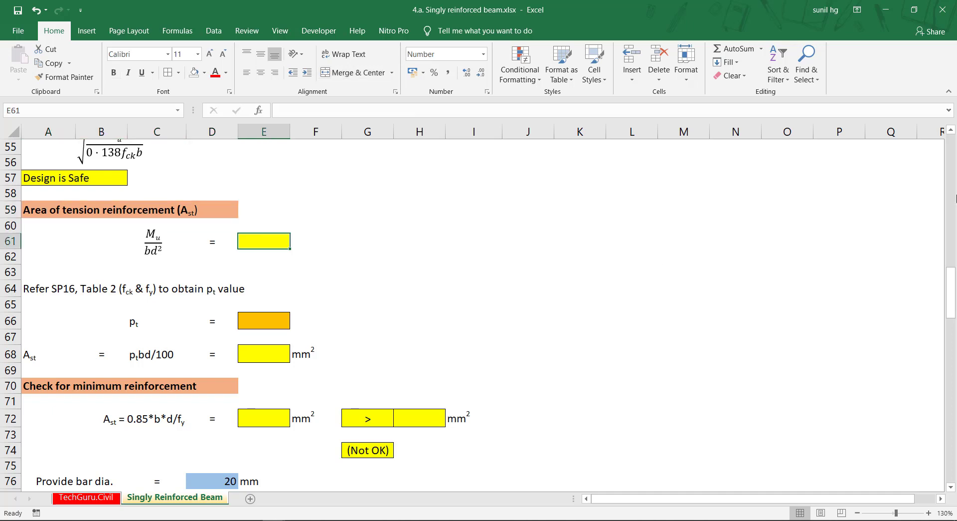
pyautogui.write('=')
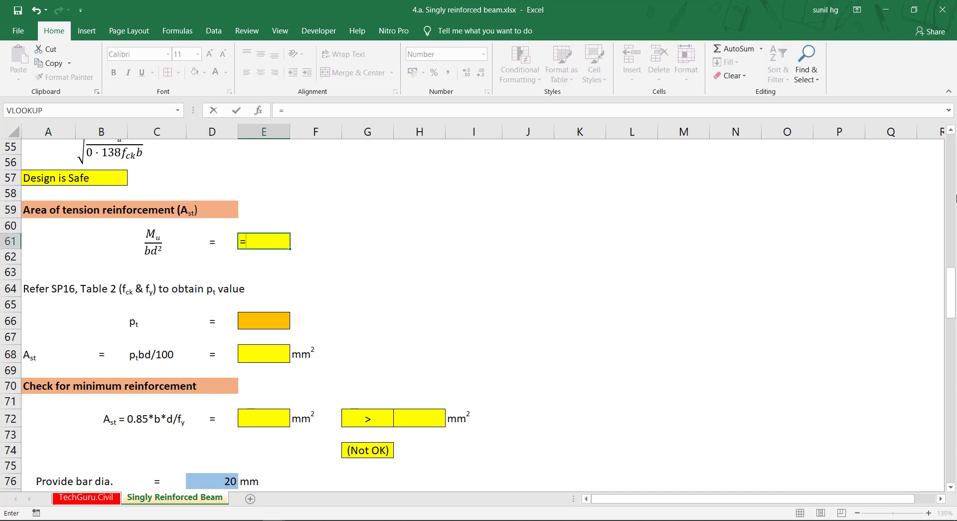
pyautogui.write('(')
pyautogui.scroll(5, 551, 214)
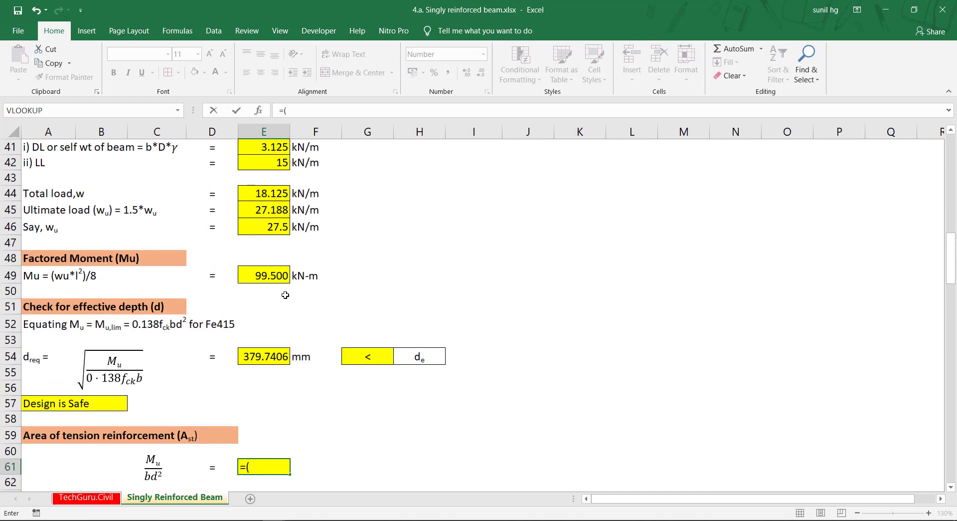
pyautogui.click(266, 272)
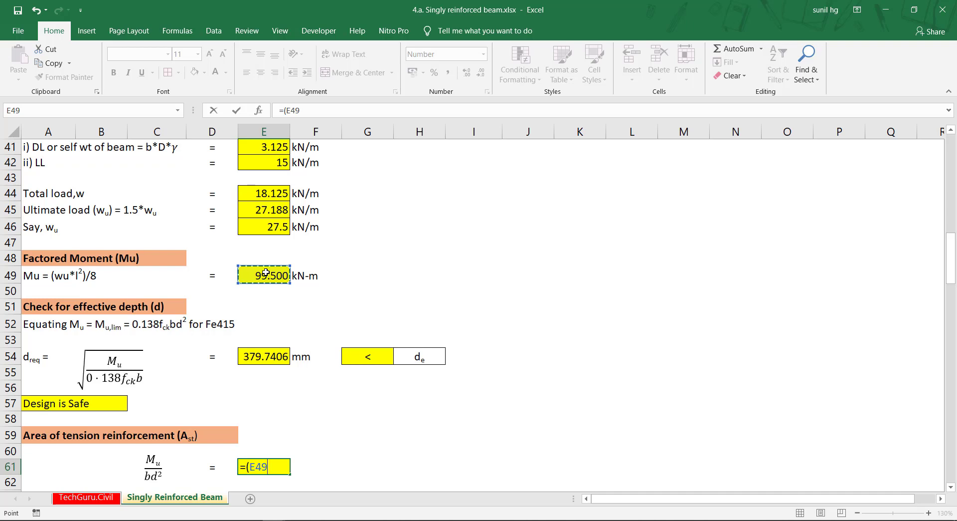
pyautogui.write('*10^6')
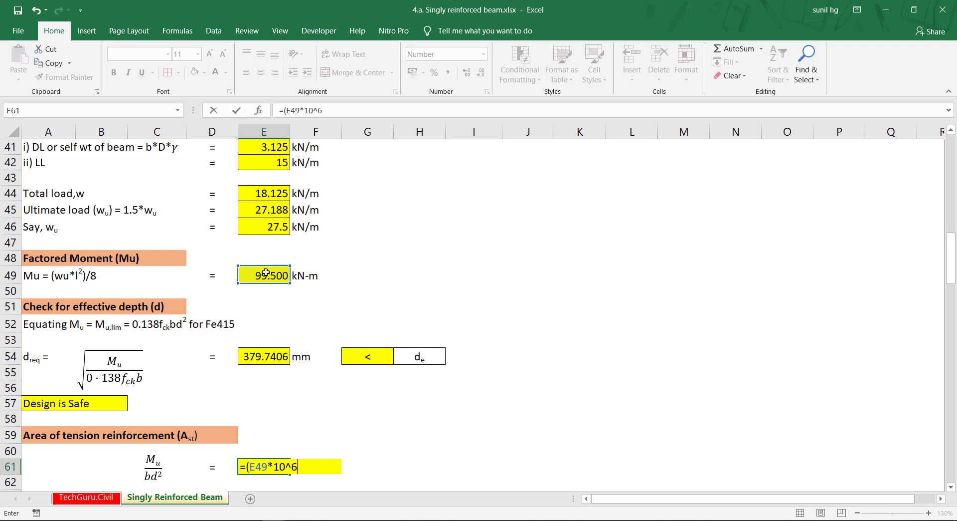
pyautogui.write(')/(')
# Step: Complete the Mu/bd² formula in E61 with beam width b and squared effective depth as denominator: =(E49*10^6)/(D32*E26^2)
pyautogui.scroll(5, 239, 254)
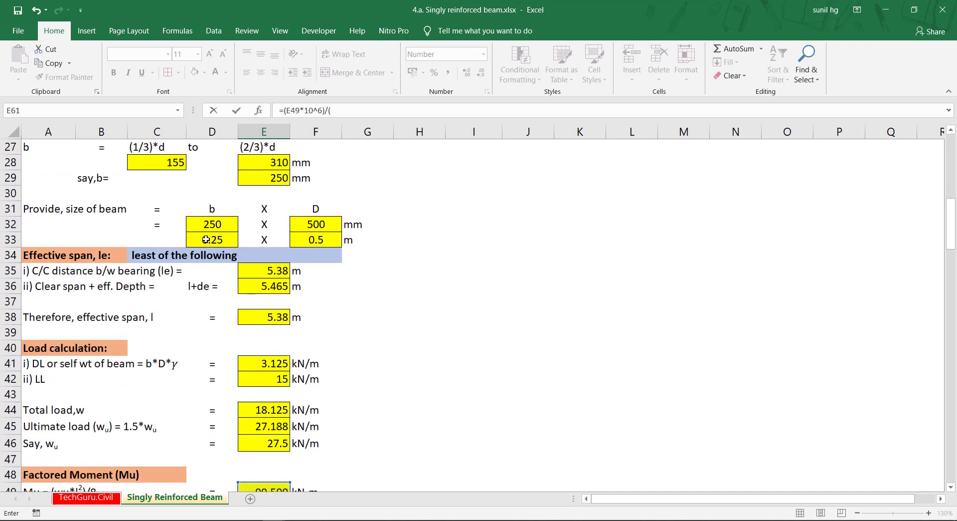
pyautogui.click(217, 223)
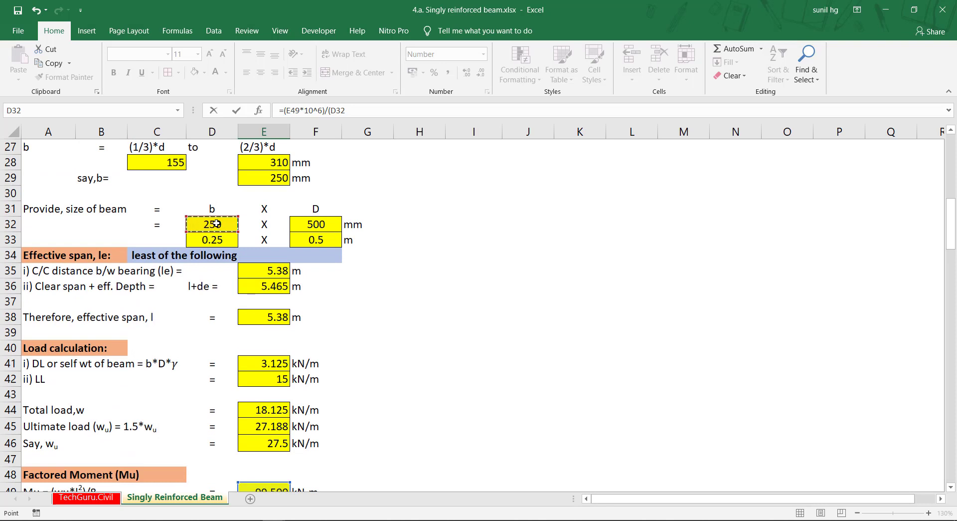
pyautogui.write('*')
pyautogui.scroll(2, 218, 224)
pyautogui.click(287, 239)
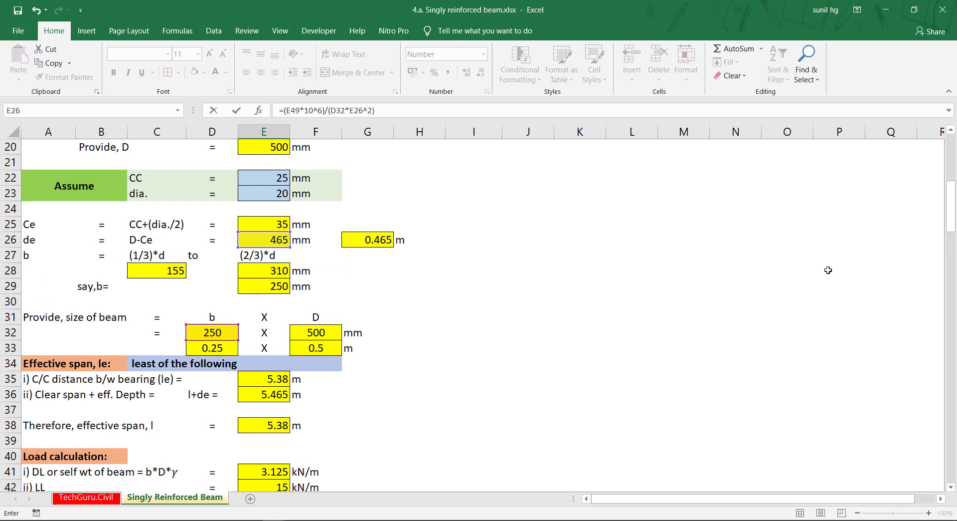
pyautogui.press('Return')
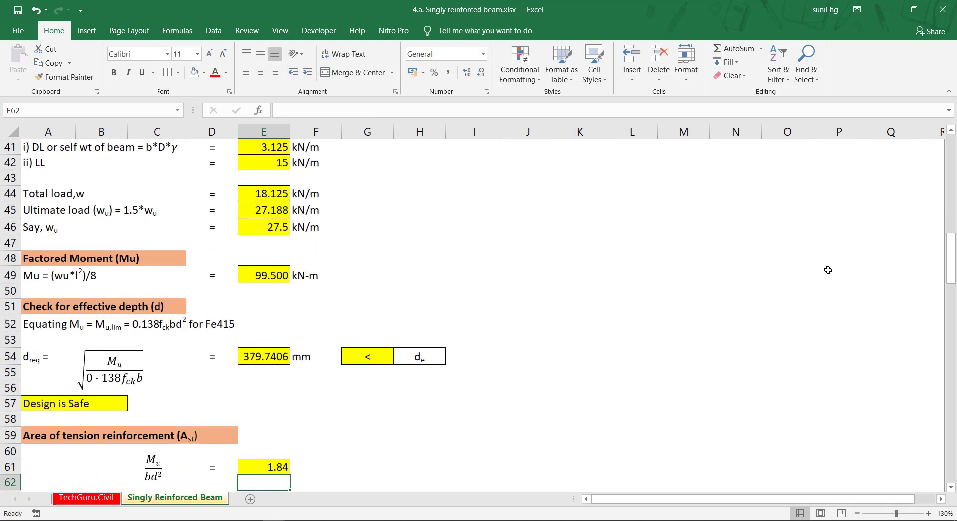
pyautogui.scroll(-2, 401, 286)
pyautogui.press('Up')
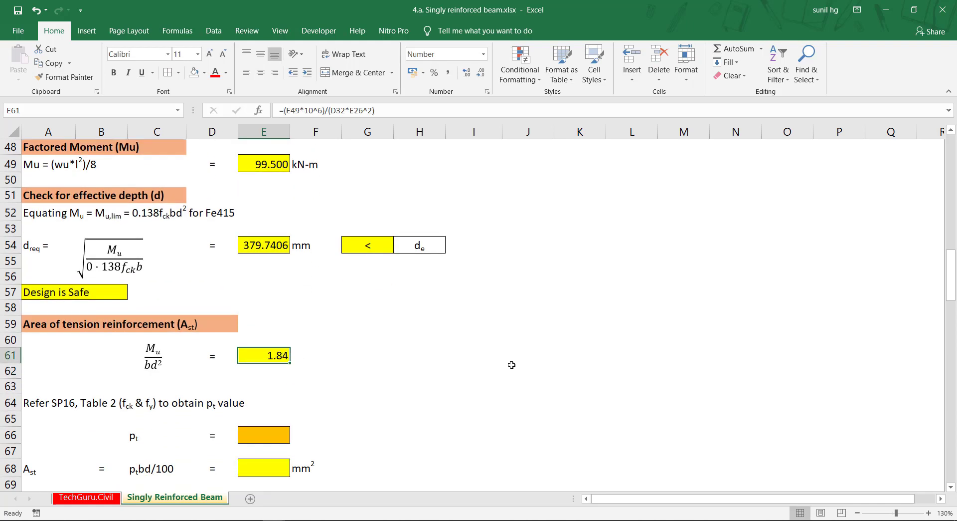
pyautogui.scroll(-2, 467, 340)
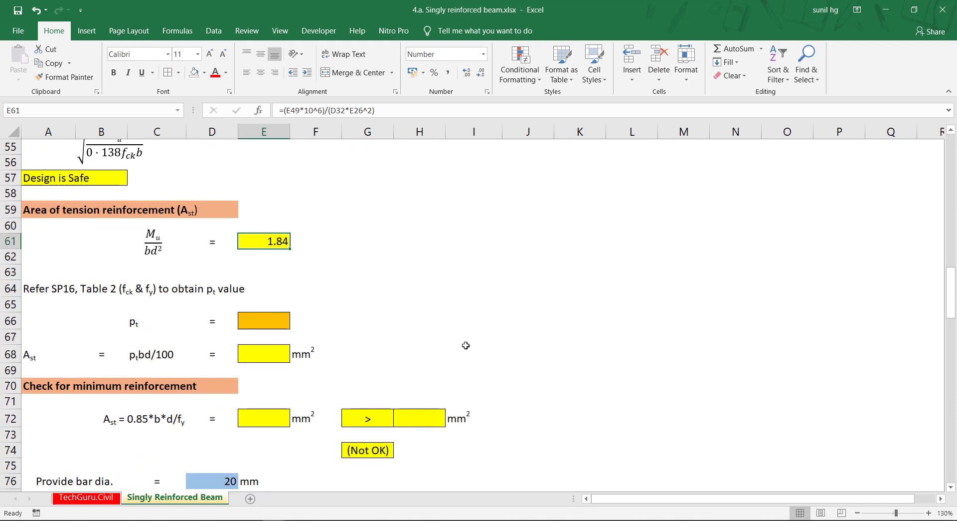
pyautogui.press('Down')
pyautogui.press('Down')
pyautogui.press('Down')
pyautogui.press('Right')
pyautogui.press('Right')
pyautogui.press('Right')
pyautogui.press('Right')
pyautogui.press('Right')
# Step: Enter 0.58 in E66 as the pt value from SP16, Table 2
pyautogui.click(36, 293)
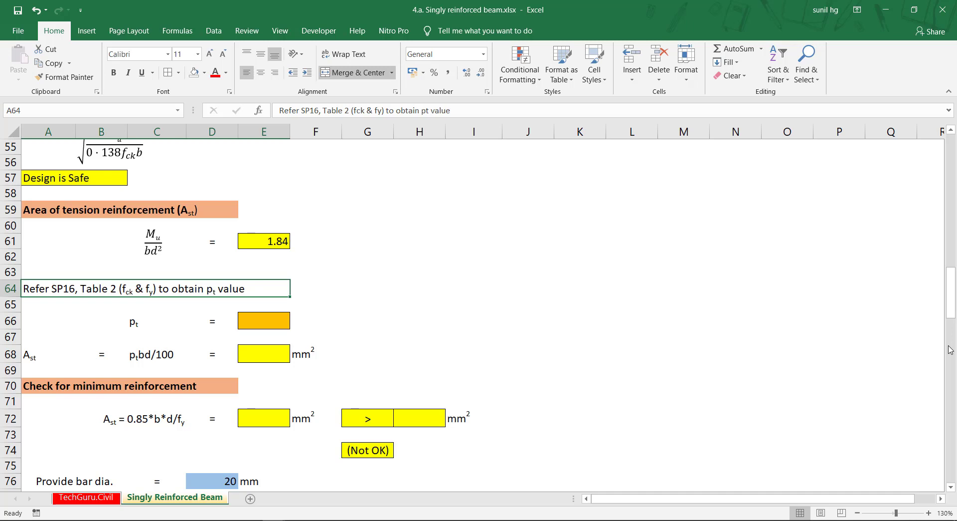
pyautogui.click(274, 322)
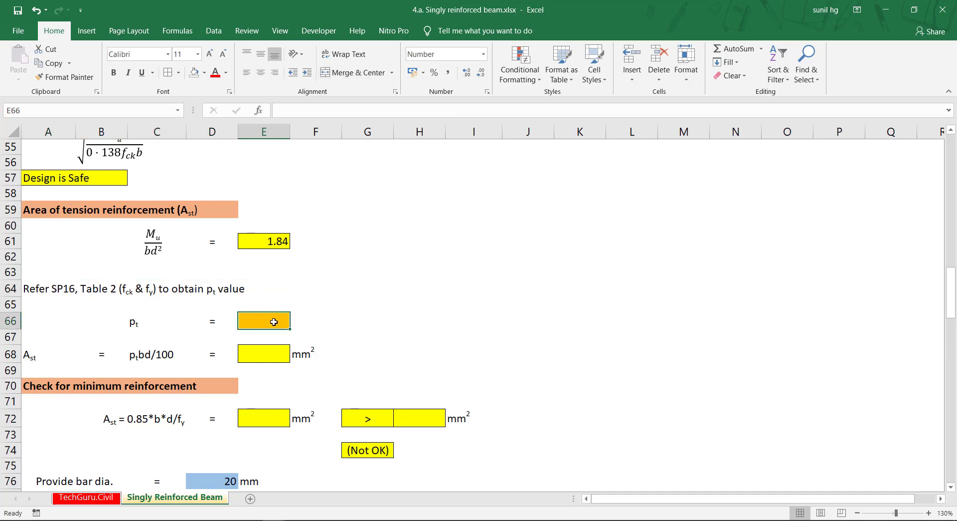
pyautogui.write('0.58')
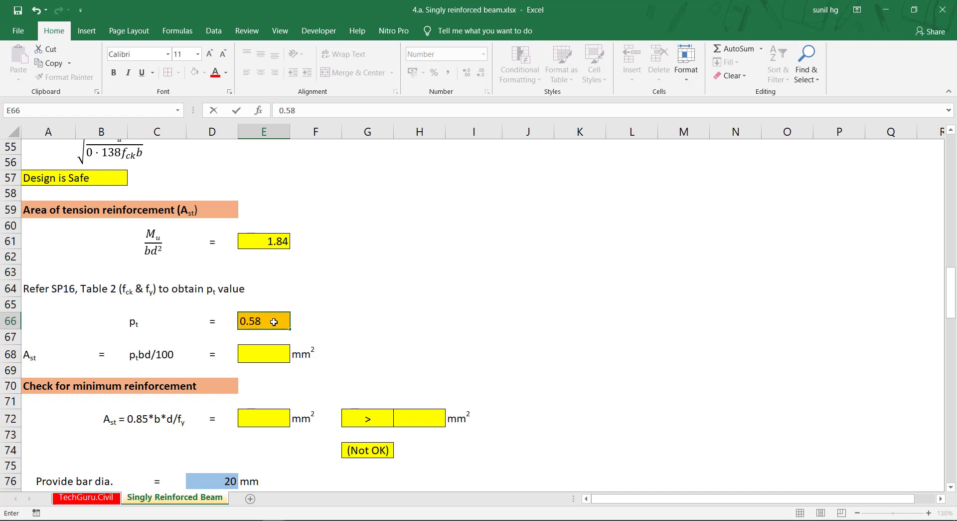
pyautogui.press('Return')
pyautogui.press('Return')
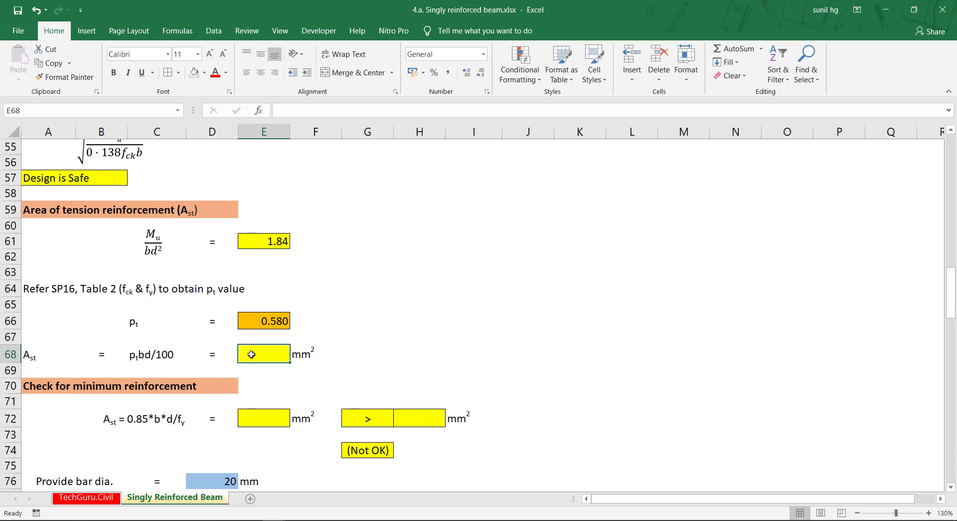
# Step: Begin the tension reinforcement area formula in E68 with pt multiplied by beam width b, =(E66*D32*
pyautogui.write('=')
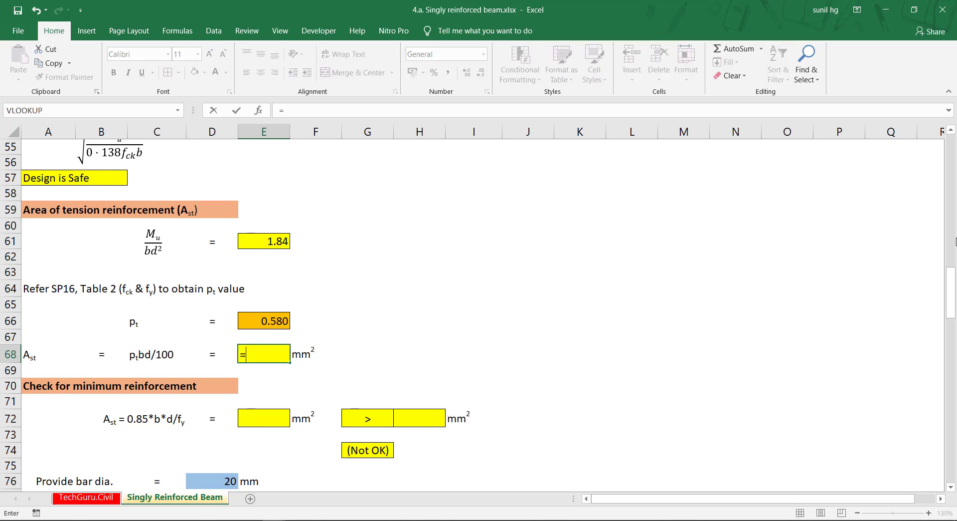
pyautogui.write('(')
pyautogui.click(270, 312)
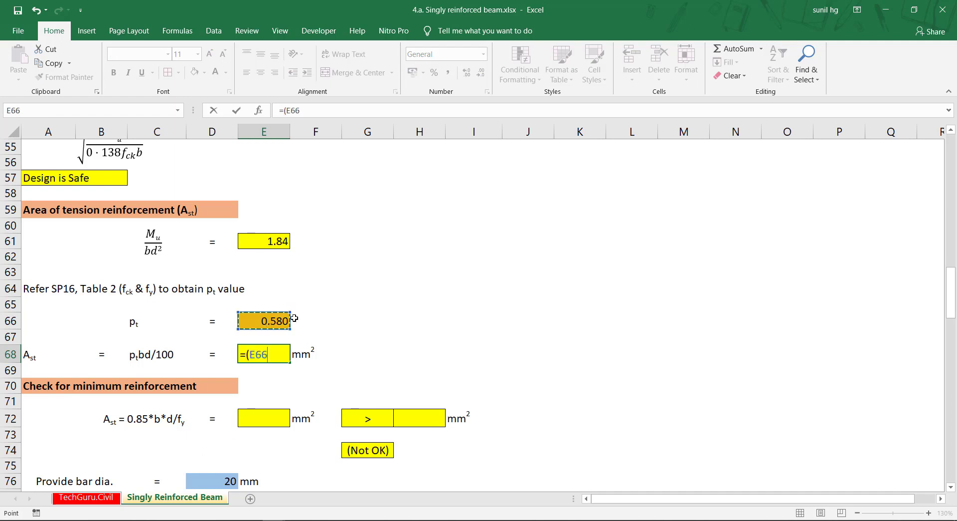
pyautogui.write('*')
pyautogui.scroll(7, 282, 312)
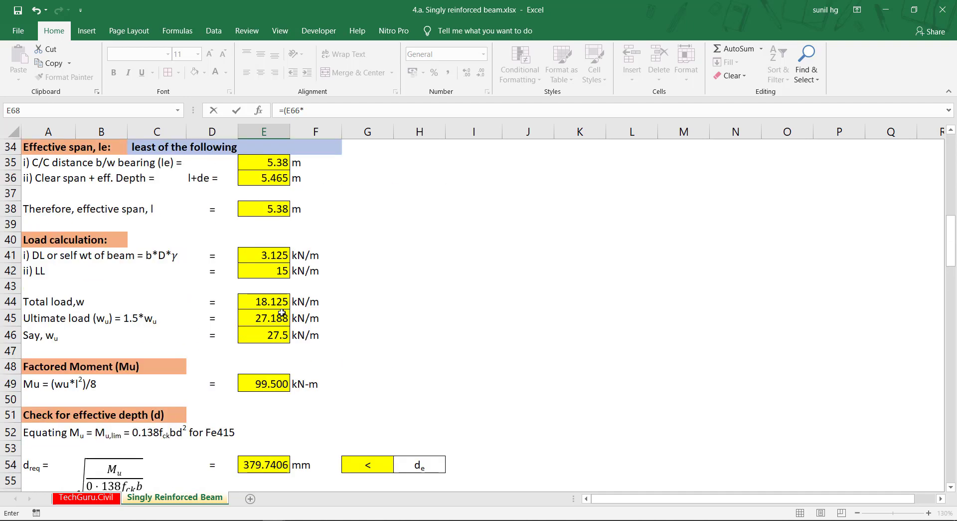
pyautogui.scroll(5, 282, 313)
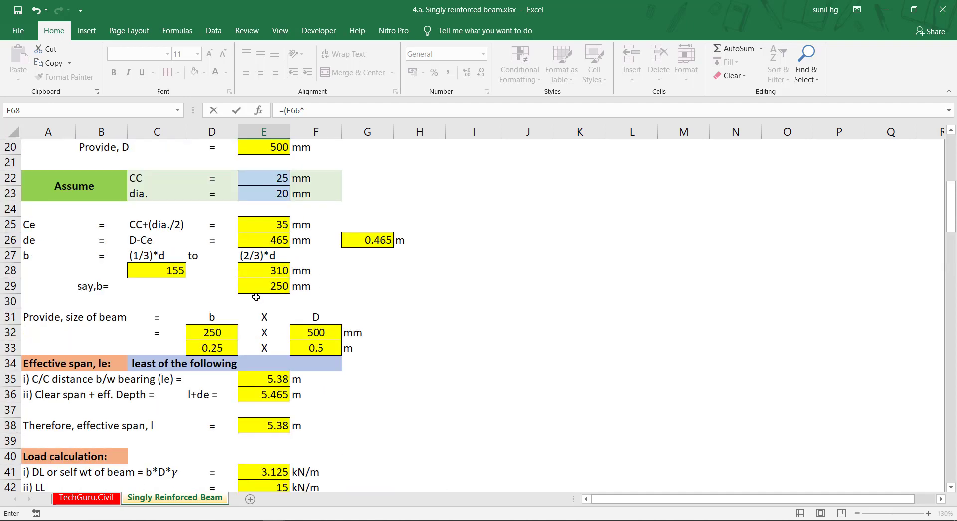
pyautogui.click(223, 334)
pyautogui.write('*')
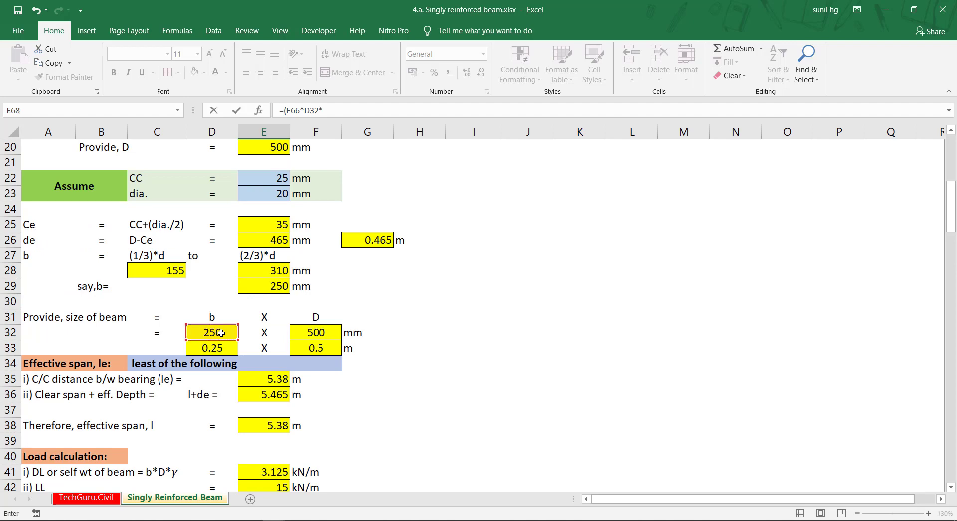
# Step: Complete the Ast formula in E68 with the effective depth de and division by 100: =(E66*D32*E26)/100
pyautogui.scroll(2, 221, 333)
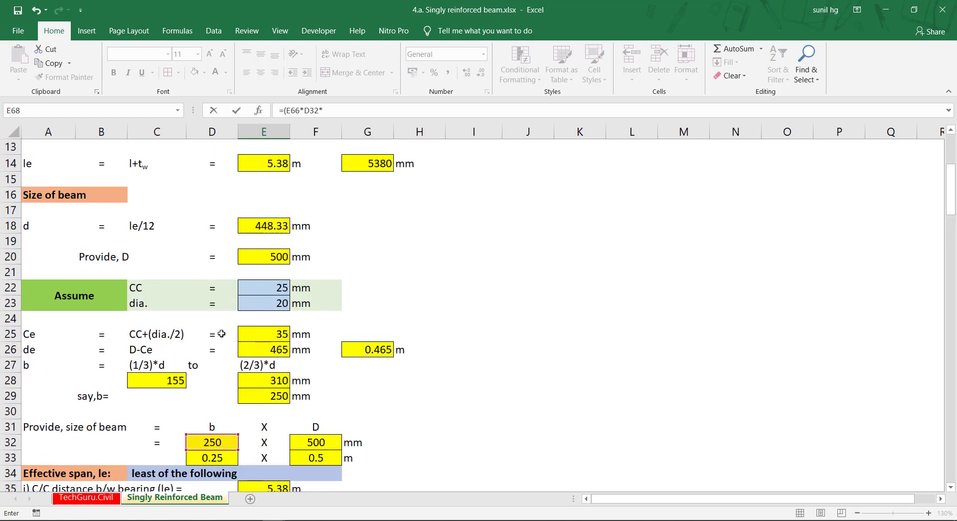
pyautogui.scroll(4, 221, 333)
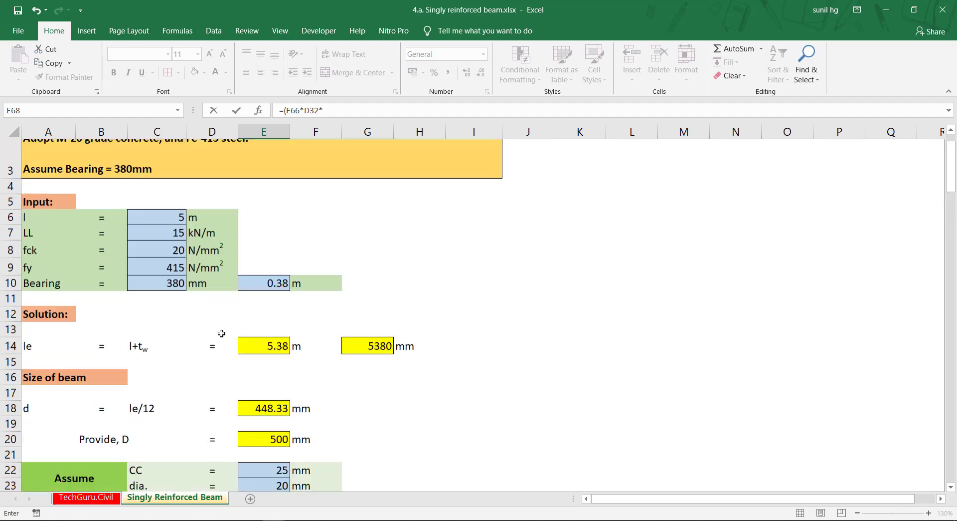
pyautogui.scroll(-5, 223, 331)
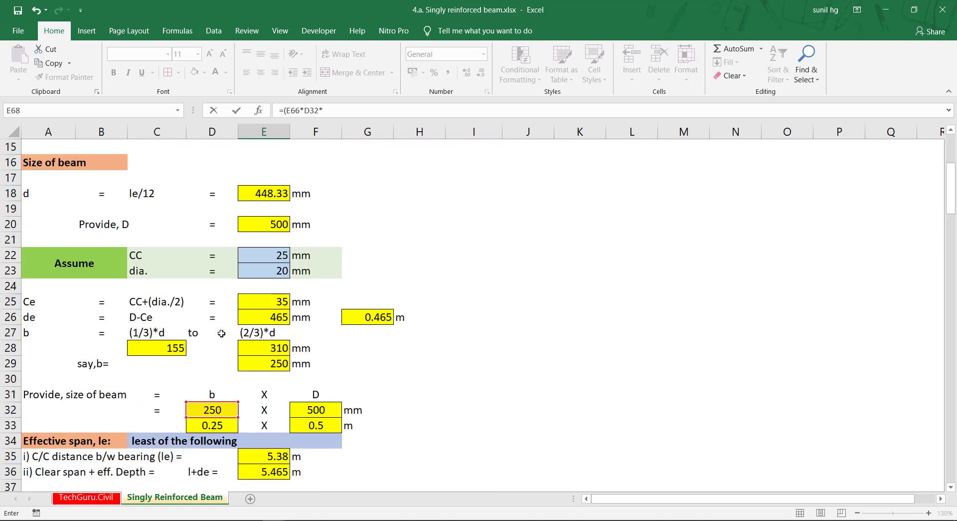
pyautogui.click(281, 319)
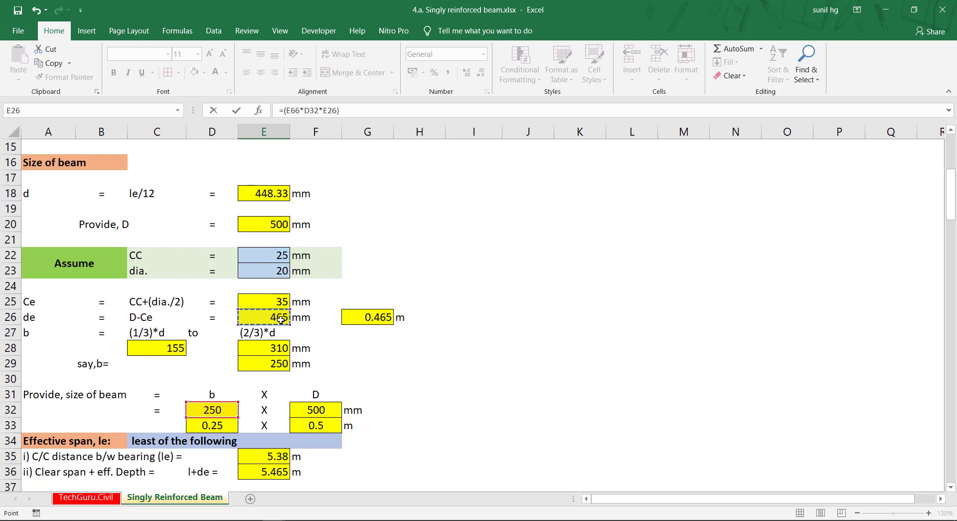
pyautogui.write(')/100')
pyautogui.press('Return')
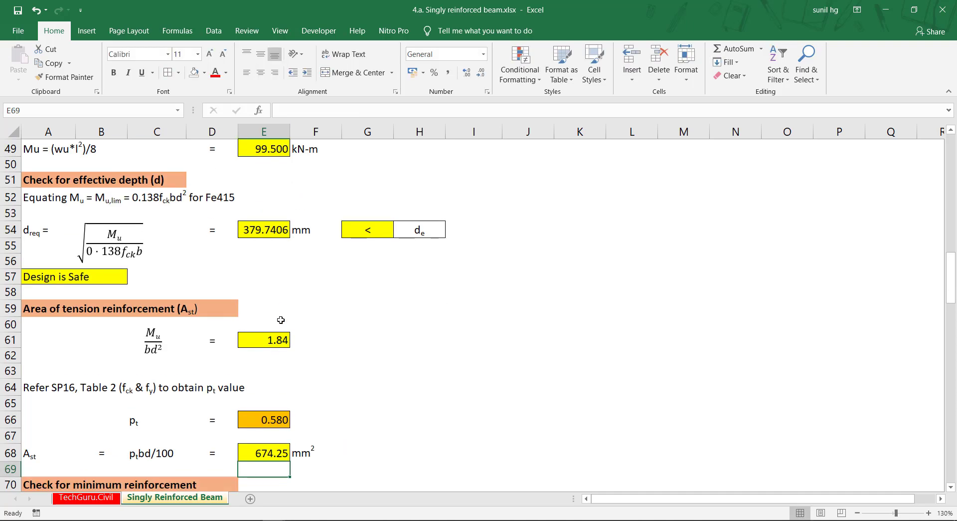
pyautogui.scroll(-2, 288, 338)
pyautogui.click(288, 339)
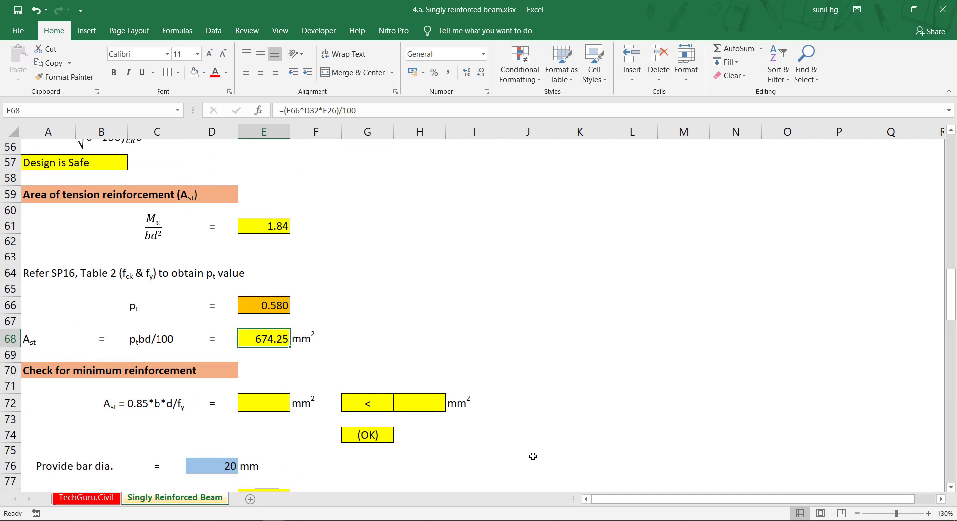
# Step: Begin the minimum reinforcement formula in E72 with 0.85 multiplied by beam width b, =(0.85*D32*
pyautogui.scroll(-2, 248, 339)
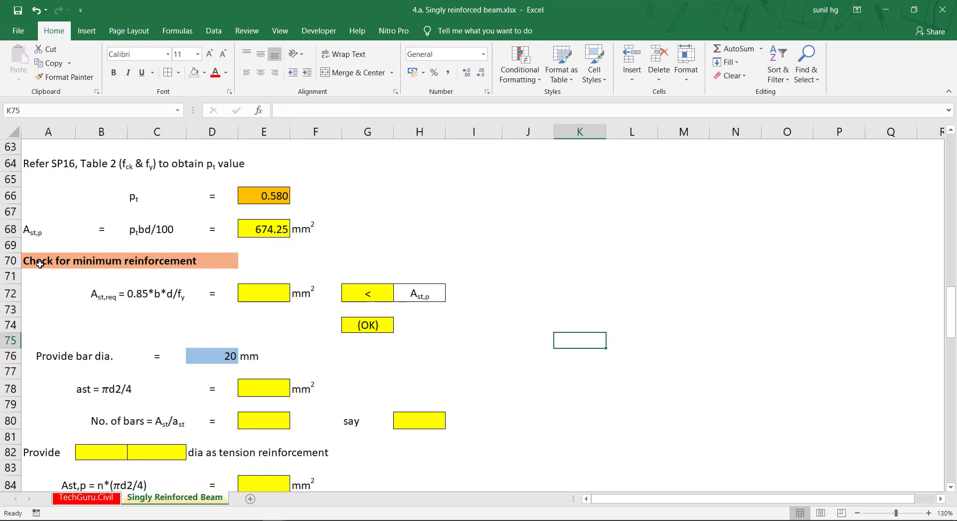
pyautogui.click(39, 262)
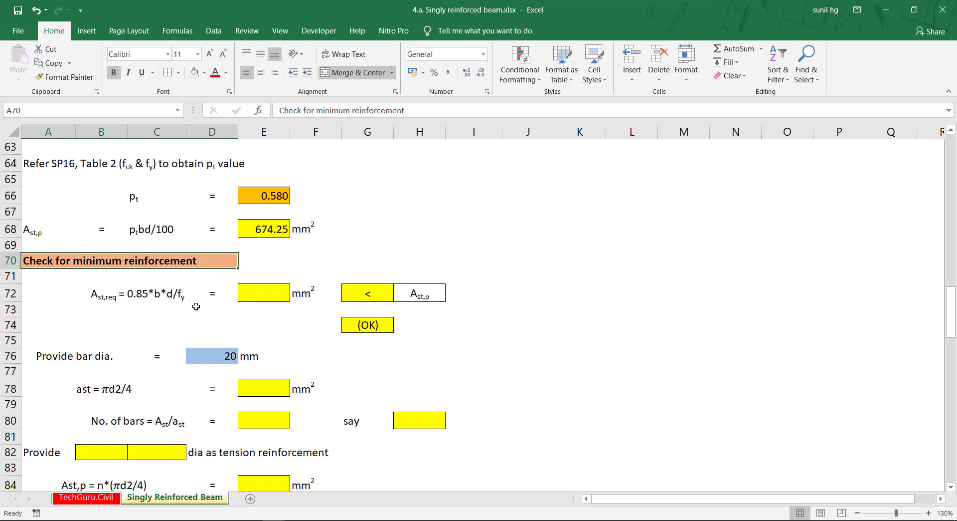
pyautogui.click(271, 294)
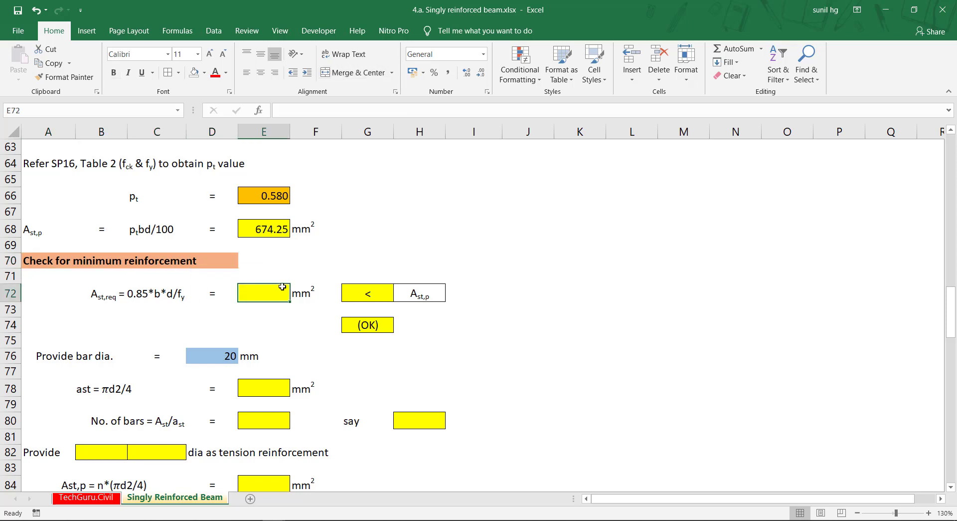
pyautogui.write('=')
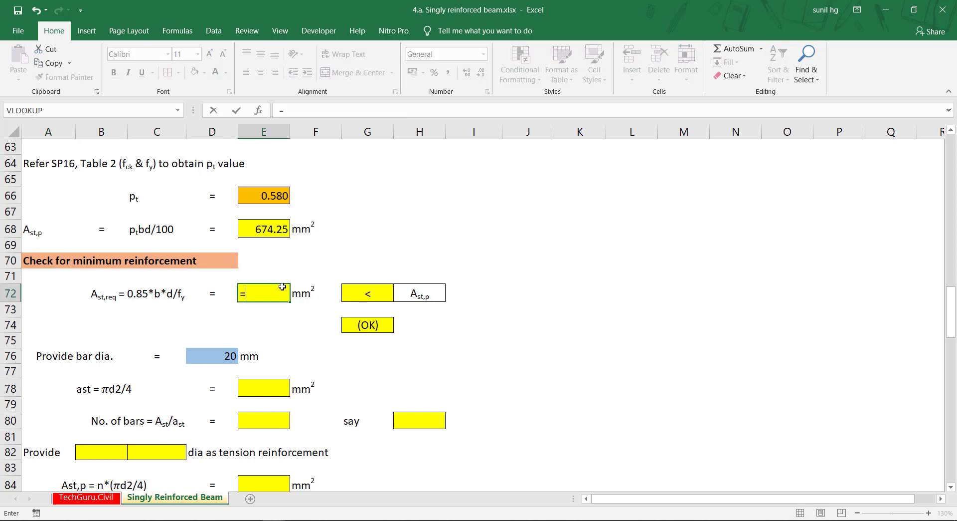
pyautogui.write('(0.85*')
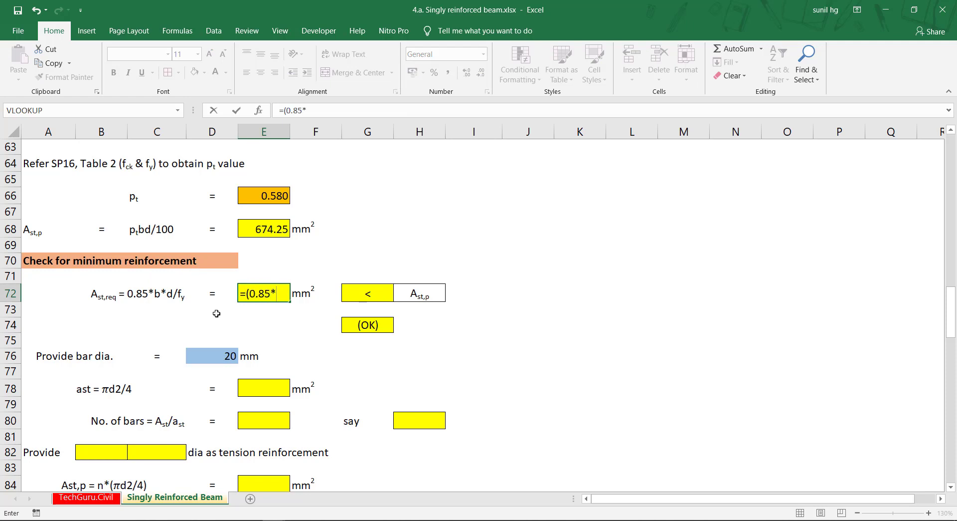
pyautogui.scroll(5, 242, 282)
pyautogui.scroll(7, 243, 283)
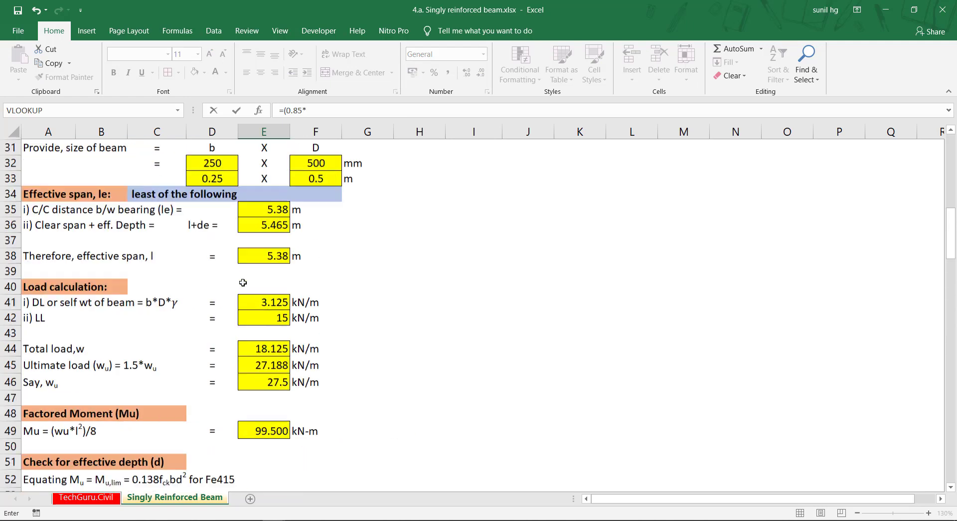
pyautogui.click(212, 209)
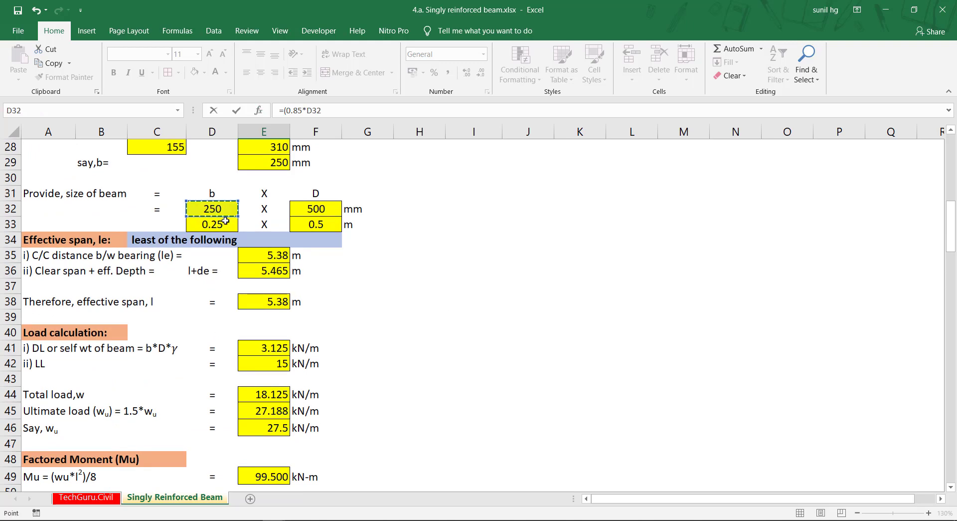
pyautogui.write('*')
# Step: Complete the Ast,req formula in E72 with the effective depth de and division by fy: =(0.85*D32*E26)/C9
pyautogui.scroll(5, 294, 281)
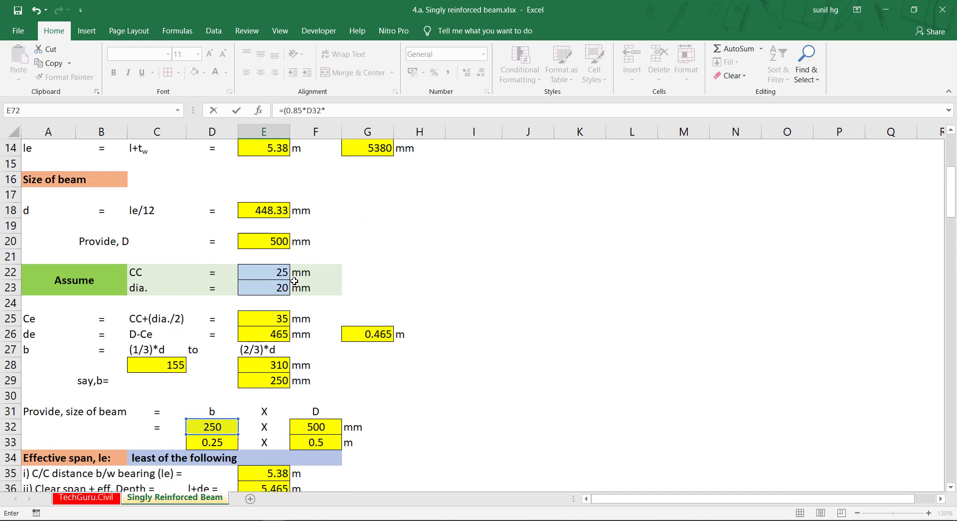
pyautogui.click(277, 334)
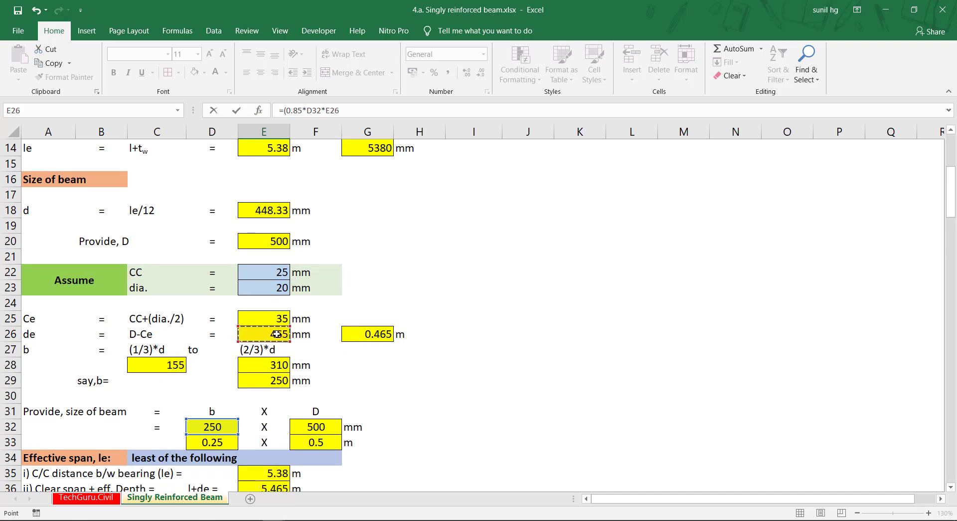
pyautogui.write(')/')
pyautogui.scroll(5, 284, 314)
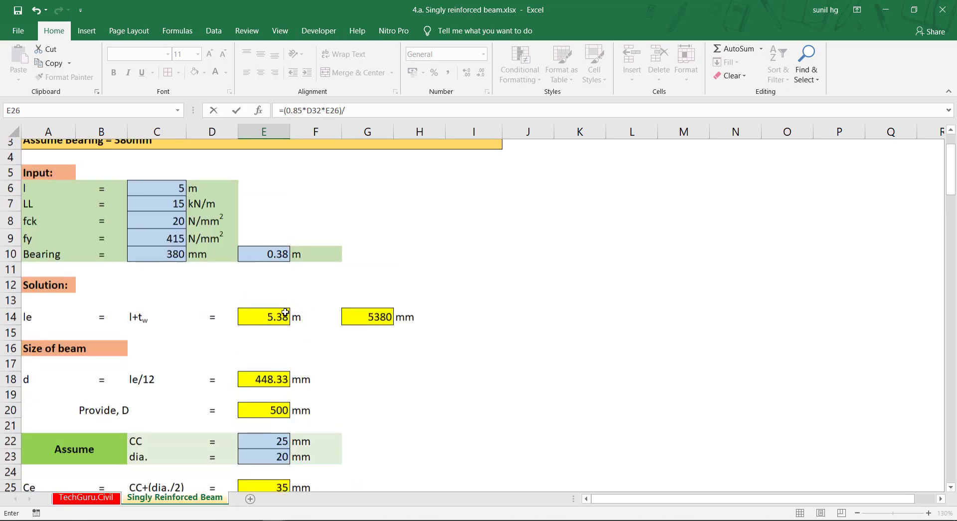
pyautogui.click(162, 330)
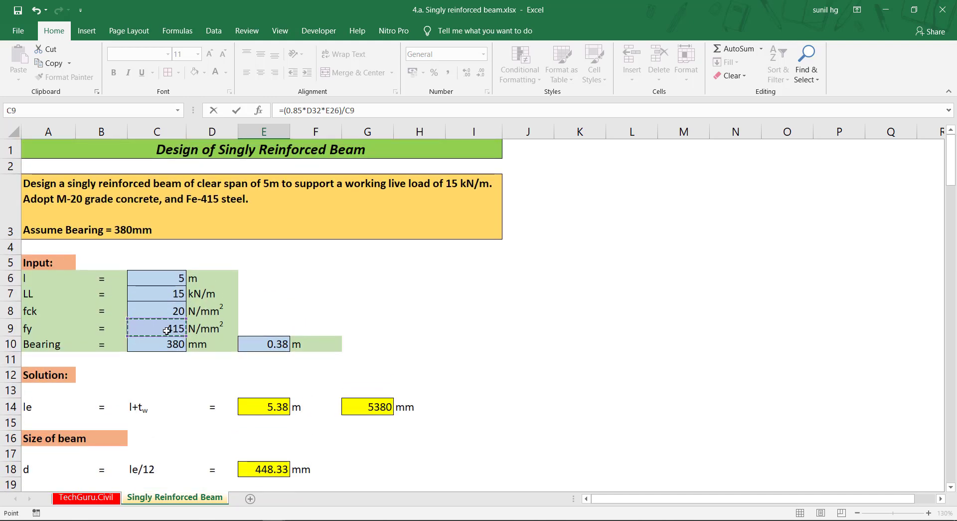
pyautogui.press('Return')
pyautogui.scroll(-4, 369, 359)
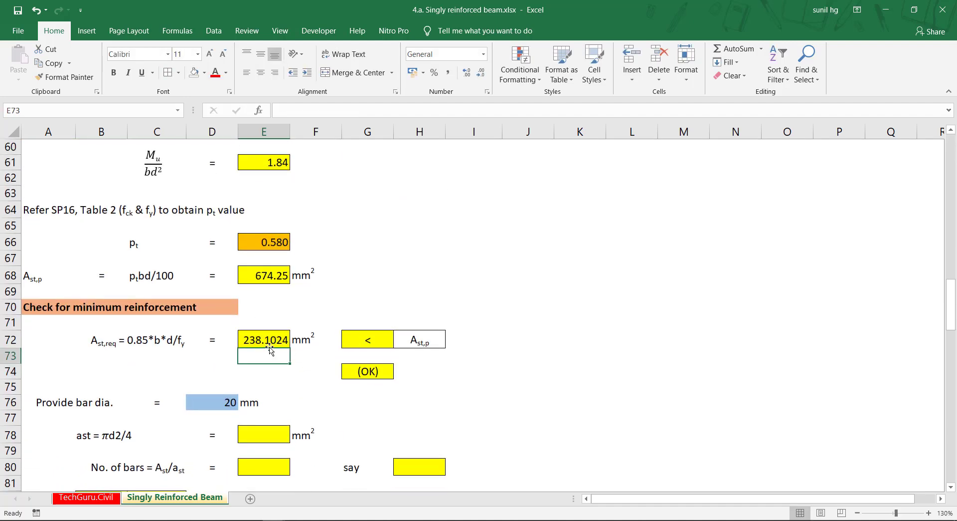
pyautogui.click(270, 341)
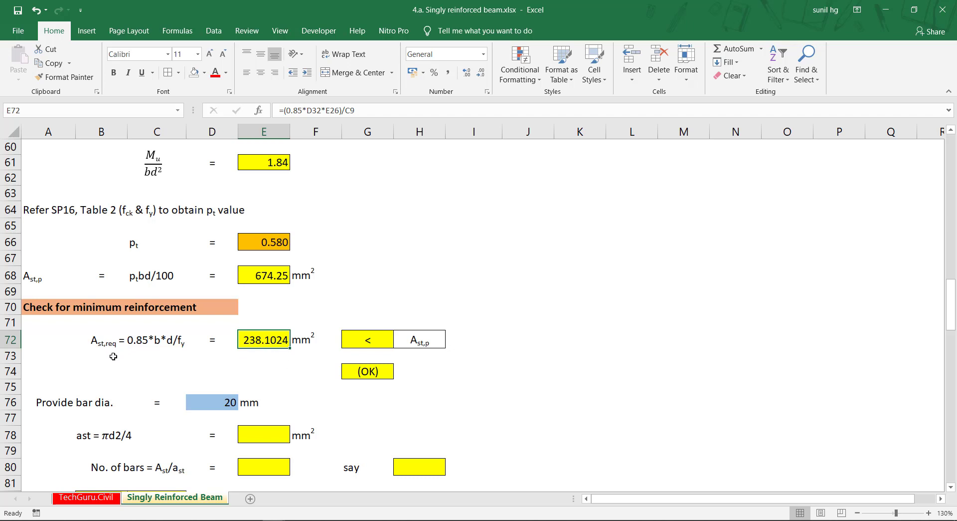
# Step: Enter an IF formula in G72 comparing required with provided steel area: =IF(E72<E68,"<",">")
pyautogui.click(372, 339)
pyautogui.write('=')
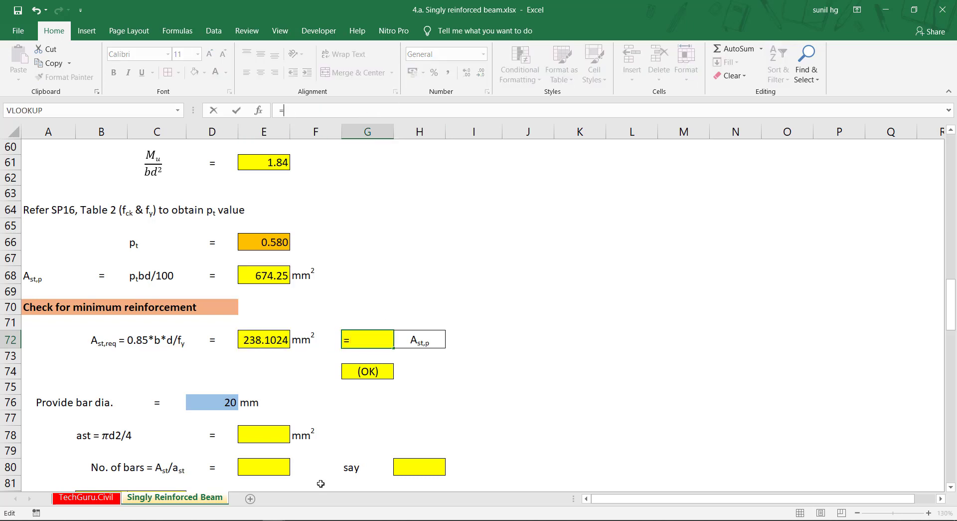
pyautogui.write('if')
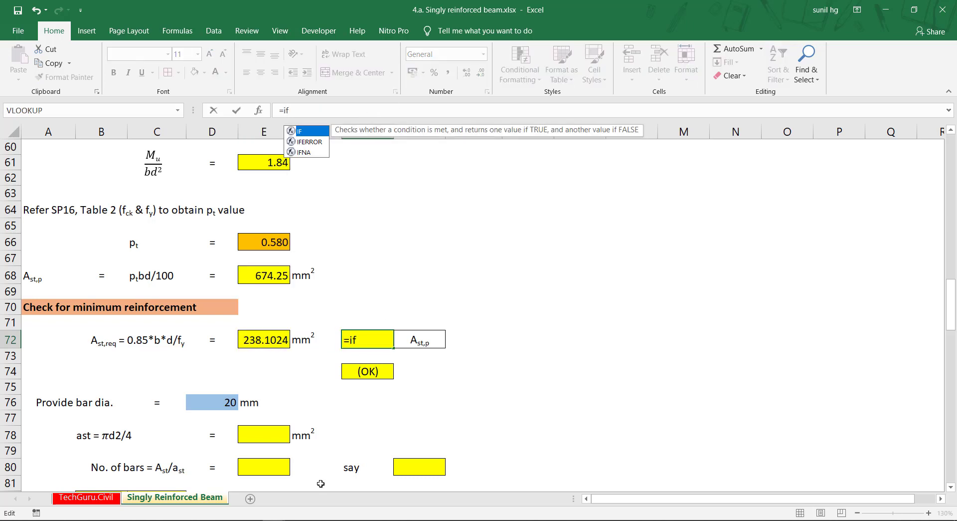
pyautogui.press('Tab')
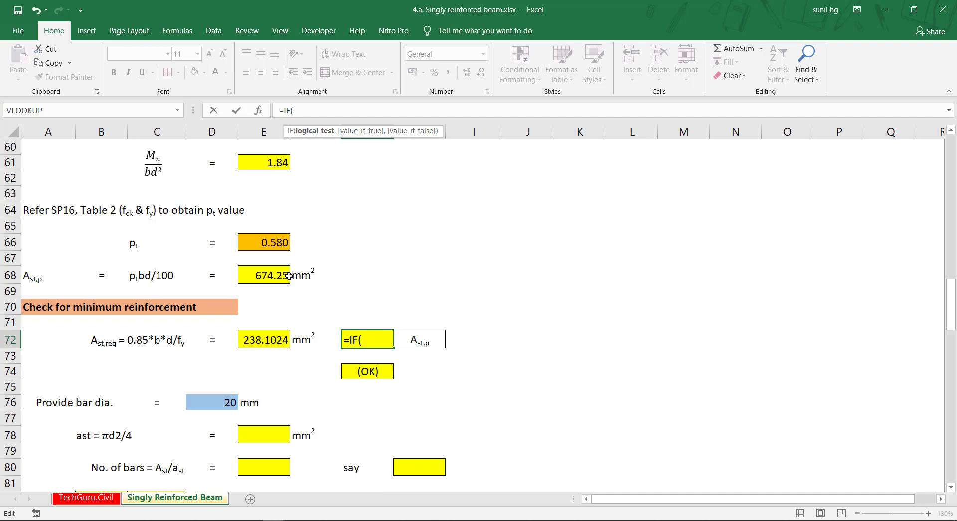
pyautogui.click(270, 339)
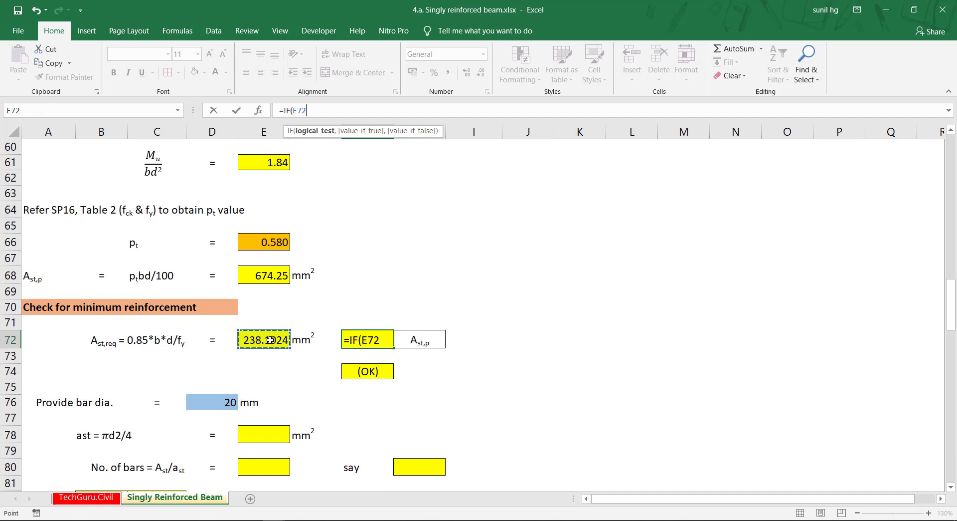
pyautogui.write('<')
pyautogui.click(271, 278)
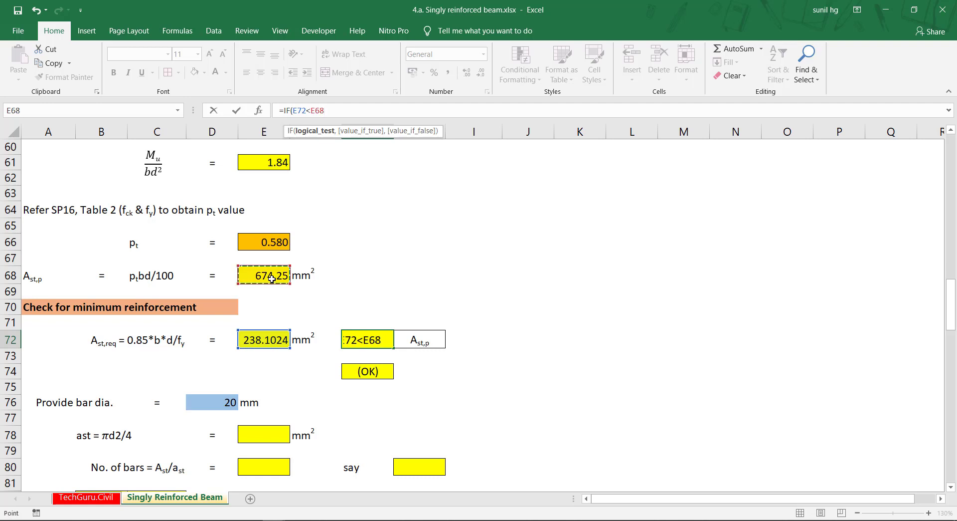
pyautogui.write(',')
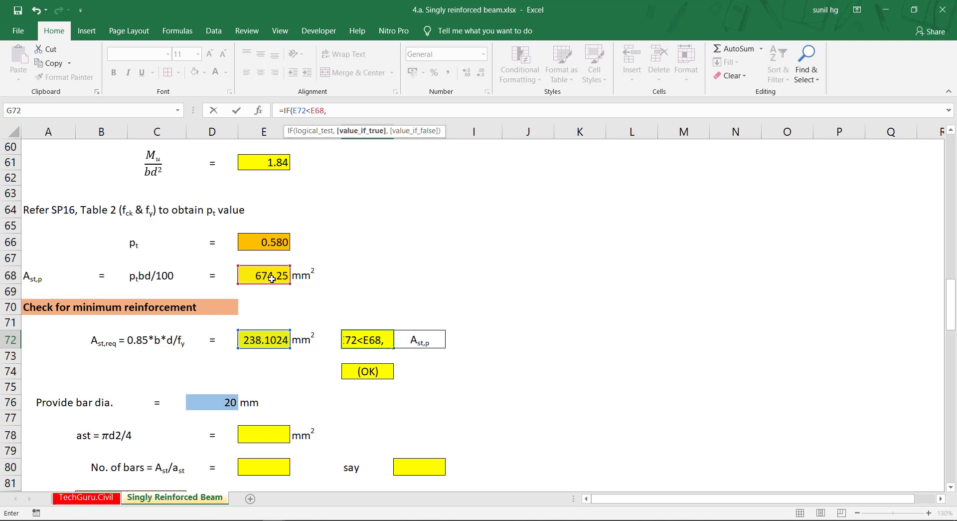
pyautogui.write('"<",')
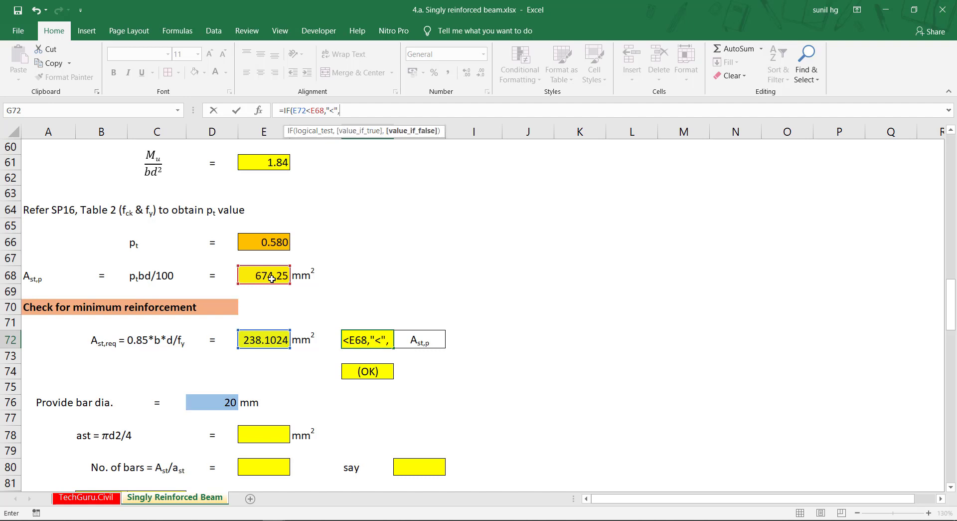
pyautogui.write('">")')
pyautogui.press('Return')
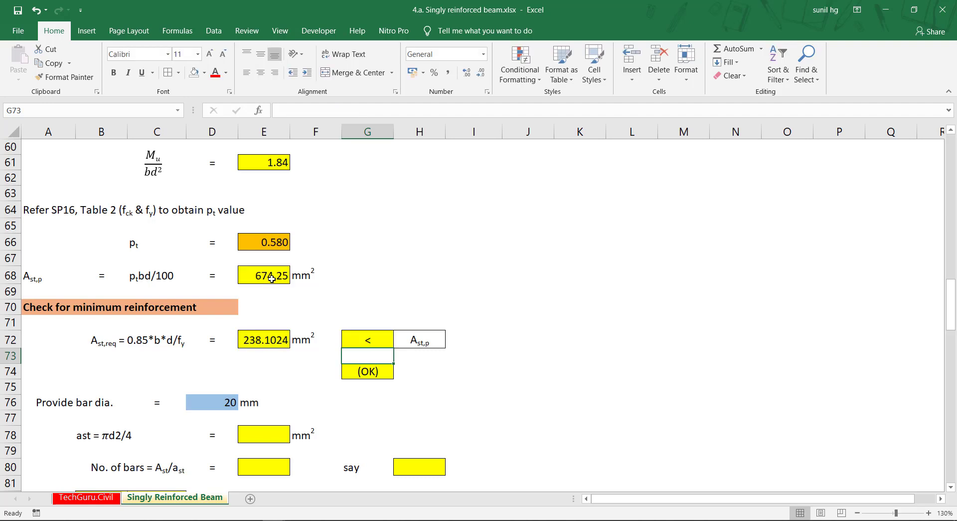
# Step: Clear the existing formula in G74 and begin a new IF check comparing Ast,req with Ast,p, =IF(E72<E68
pyautogui.click(376, 375)
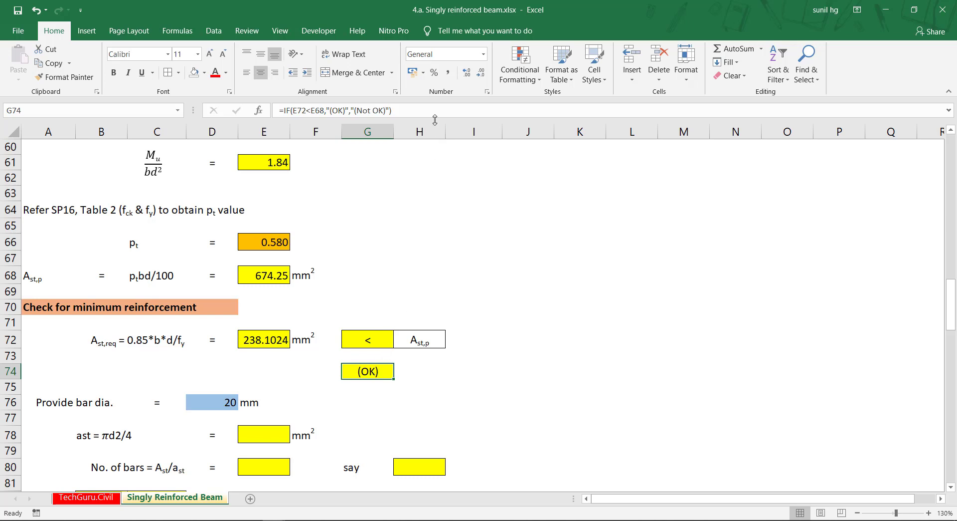
pyautogui.click(410, 107)
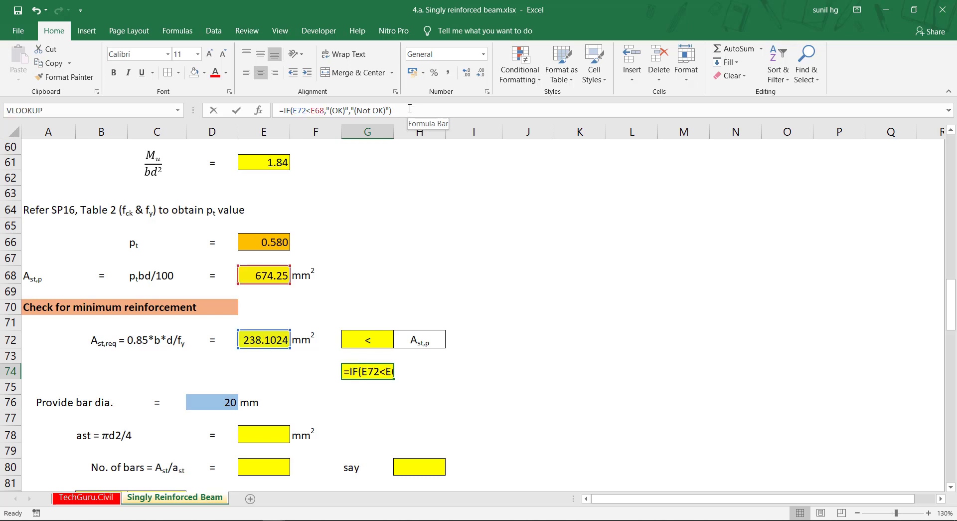
pyautogui.moveTo(410, 107); pyautogui.dragTo(255, 115)
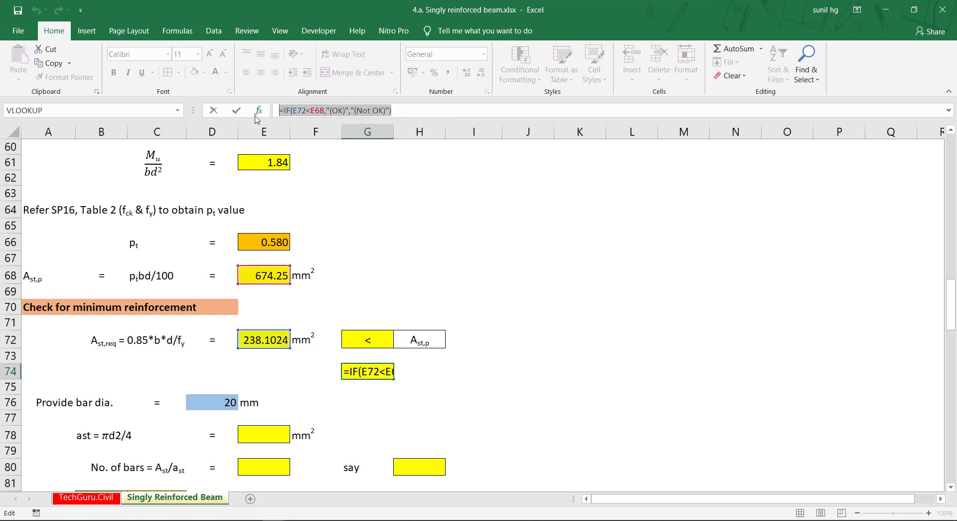
pyautogui.press('BackSpace')
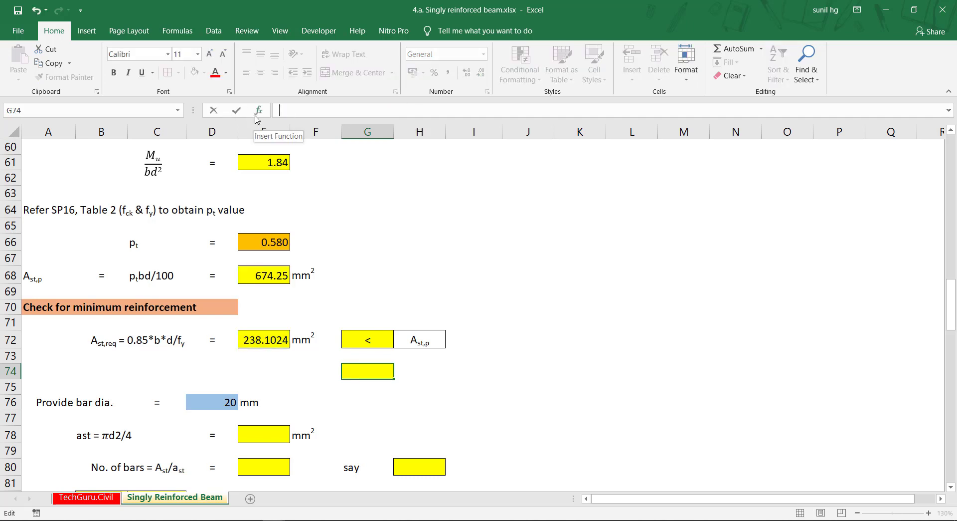
pyautogui.write('=if')
pyautogui.press('Tab')
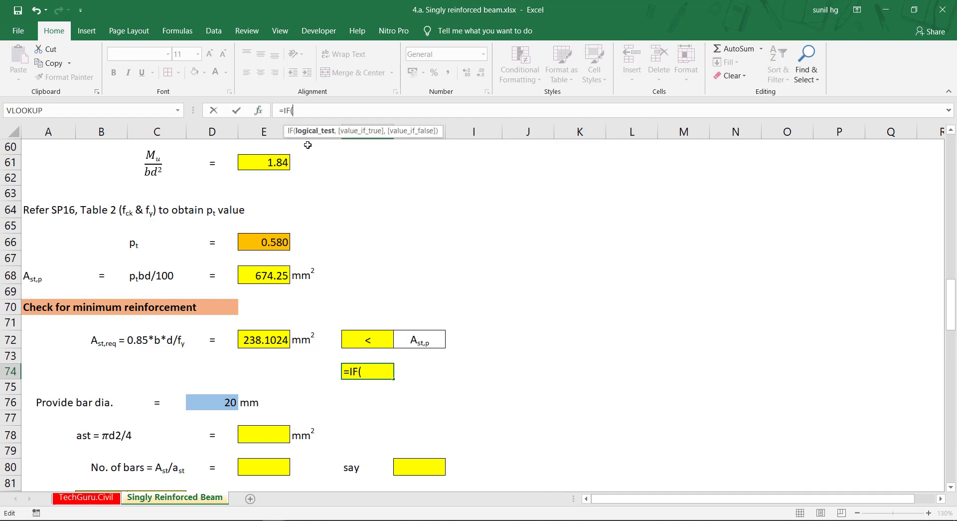
pyautogui.click(264, 339)
pyautogui.write('<')
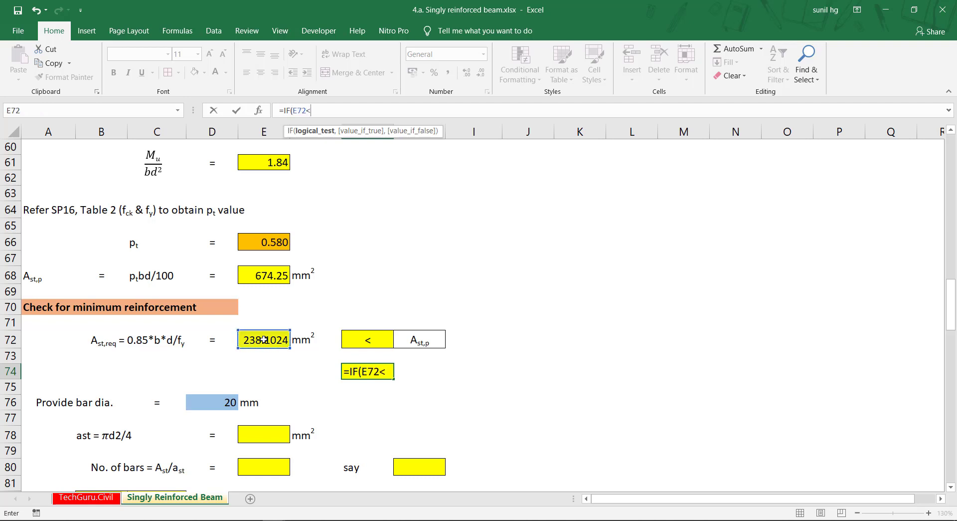
pyautogui.click(266, 276)
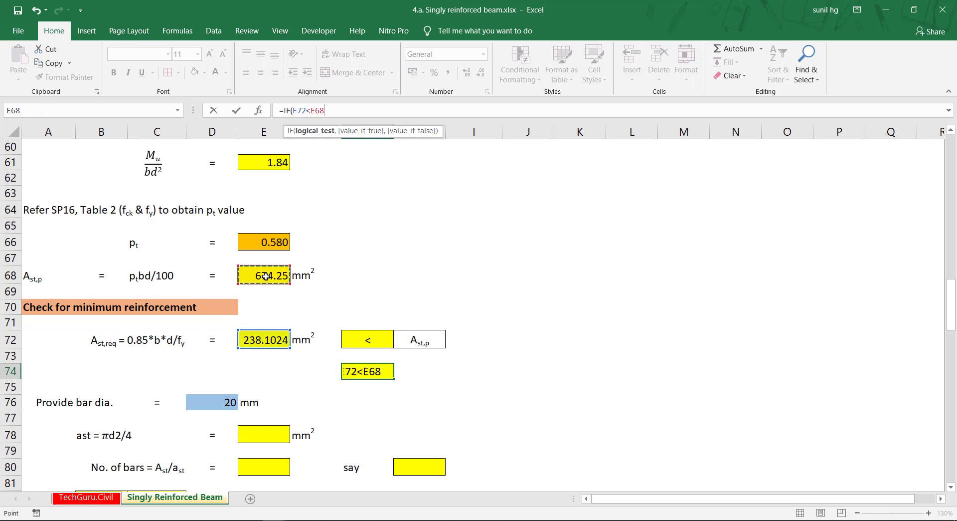
# Step: Complete the minimum reinforcement check in G74 as =IF(E72<E68,"OK","Not OK")
pyautogui.write(',')
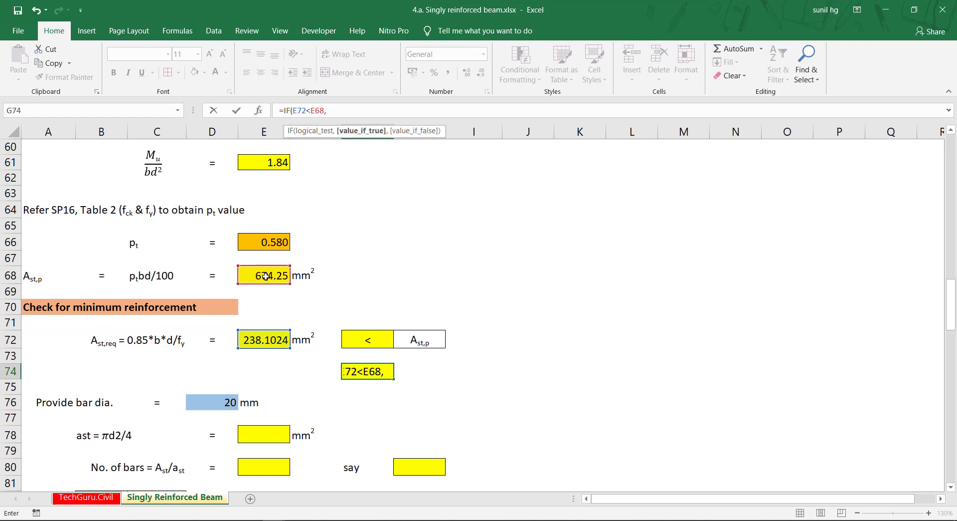
pyautogui.write('"OK",')
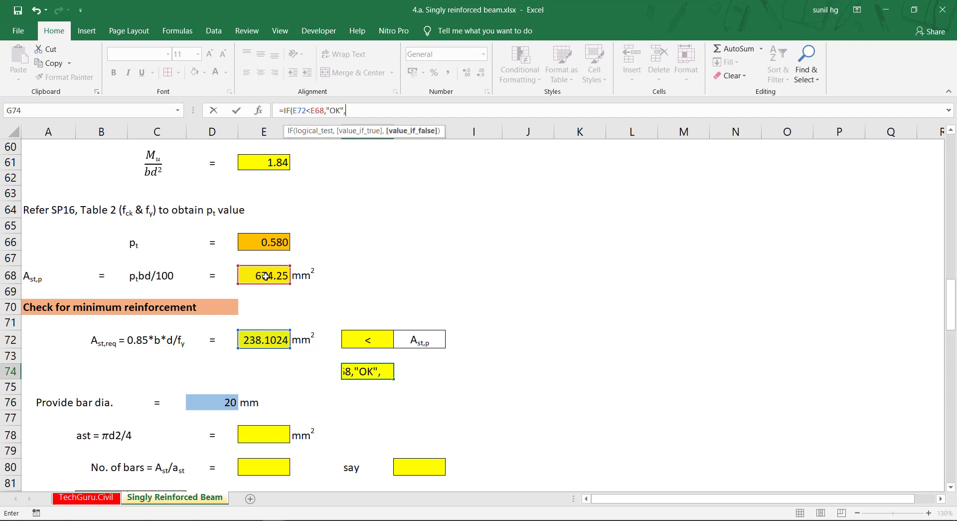
pyautogui.write('"Not OK")')
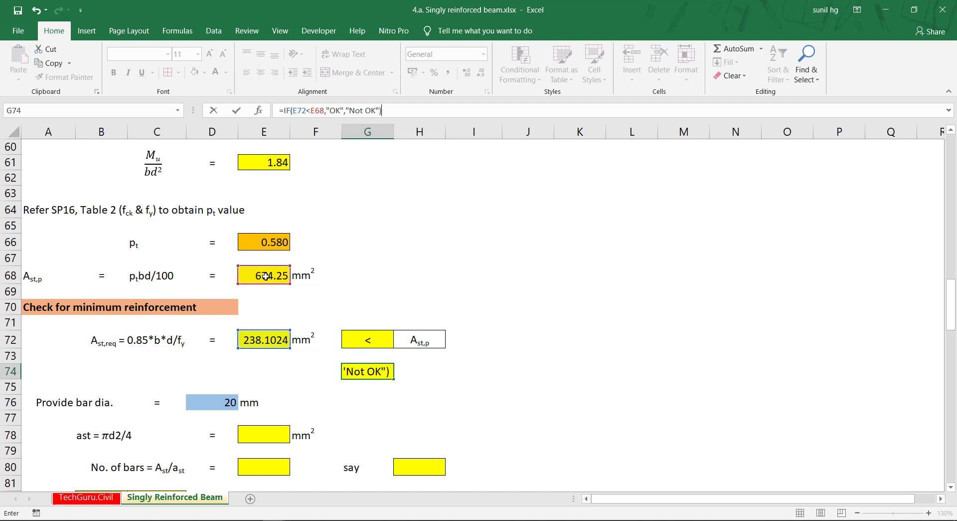
pyautogui.press('Return')
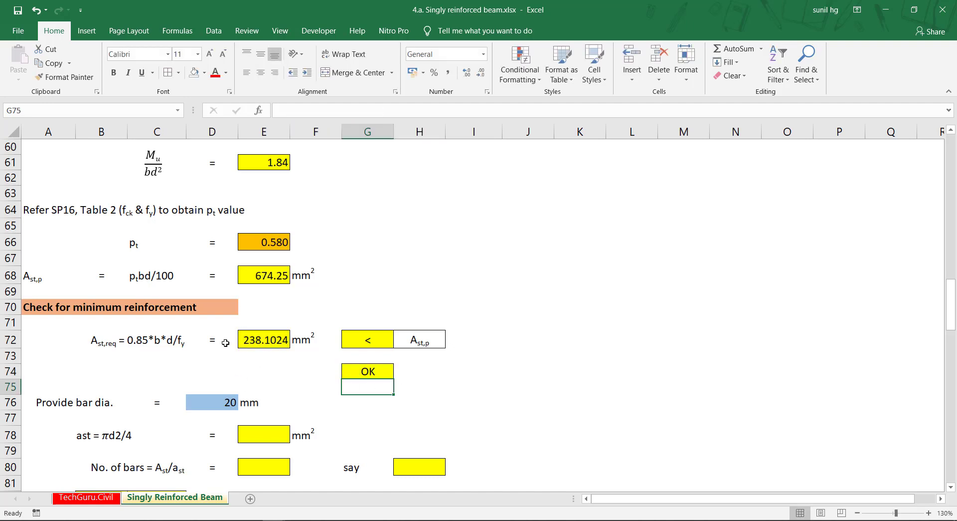
# Step: Enter 20 mm as the provided bar diameter in D76
pyautogui.scroll(-2, 220, 333)
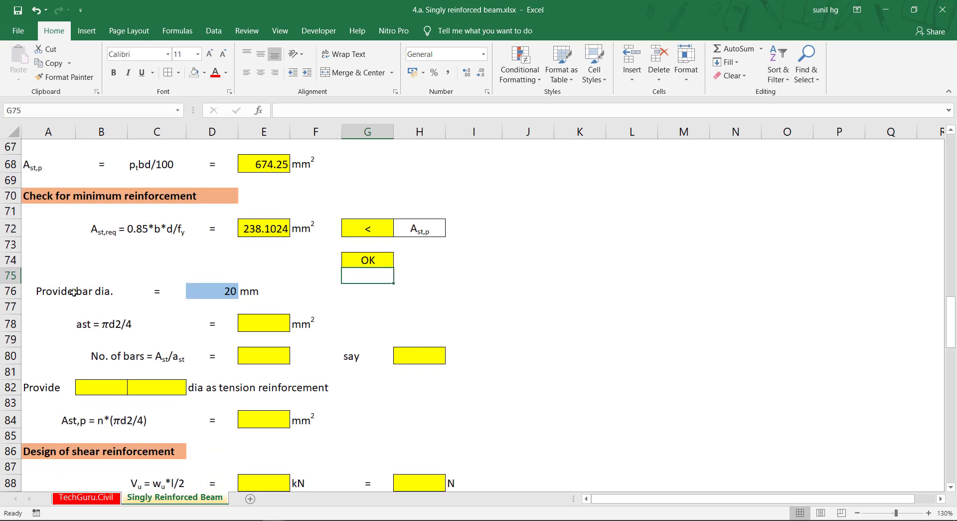
pyautogui.click(216, 291)
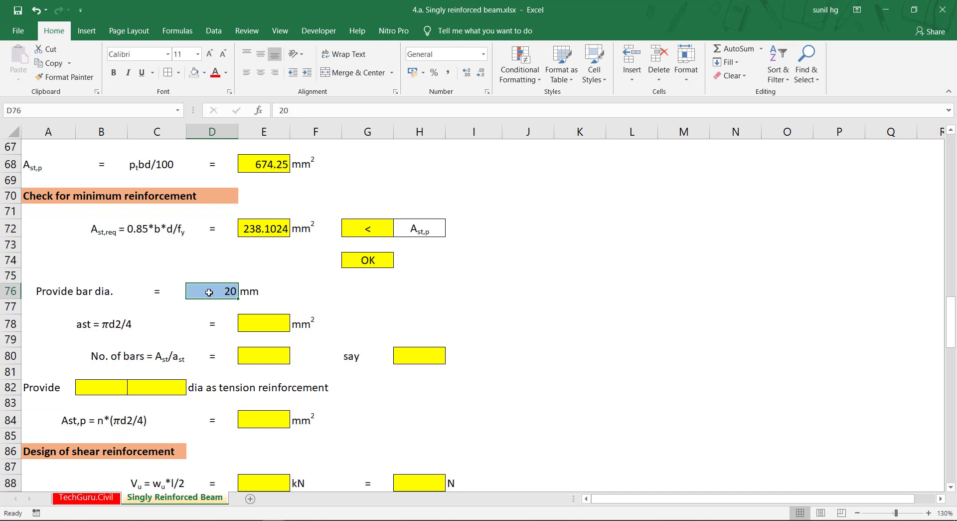
pyautogui.write('20')
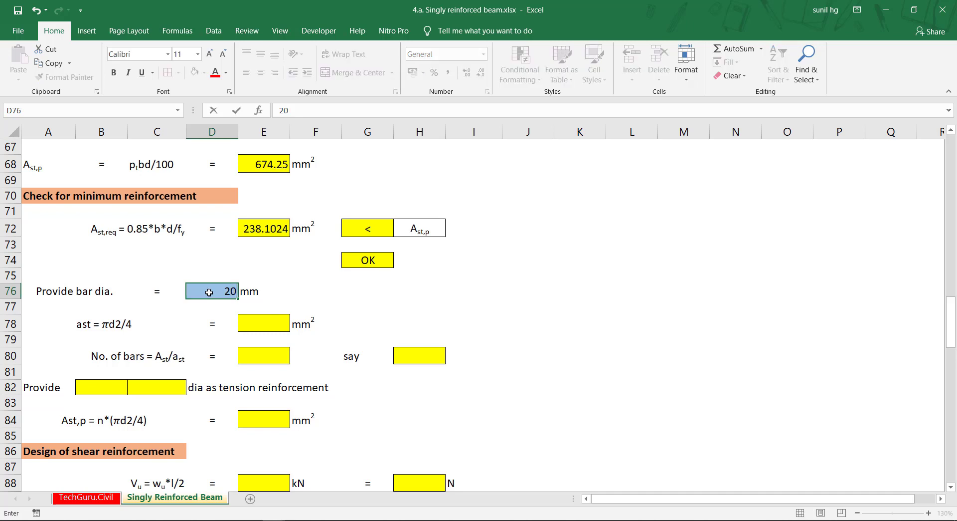
pyautogui.press('Return')
# Step: Calculate the area of one bar in E78 with the formula =PI()*D76^2/4
pyautogui.scroll(-3, 200, 289)
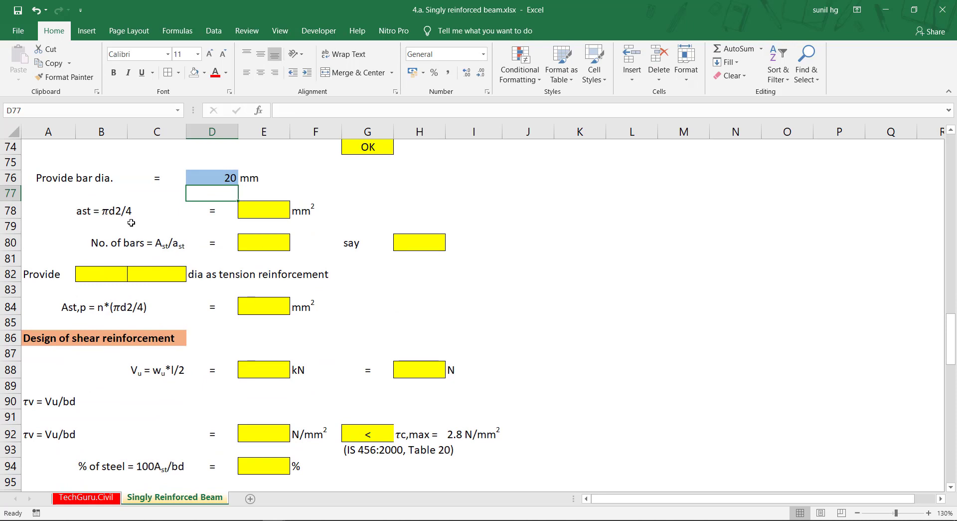
pyautogui.click(273, 209)
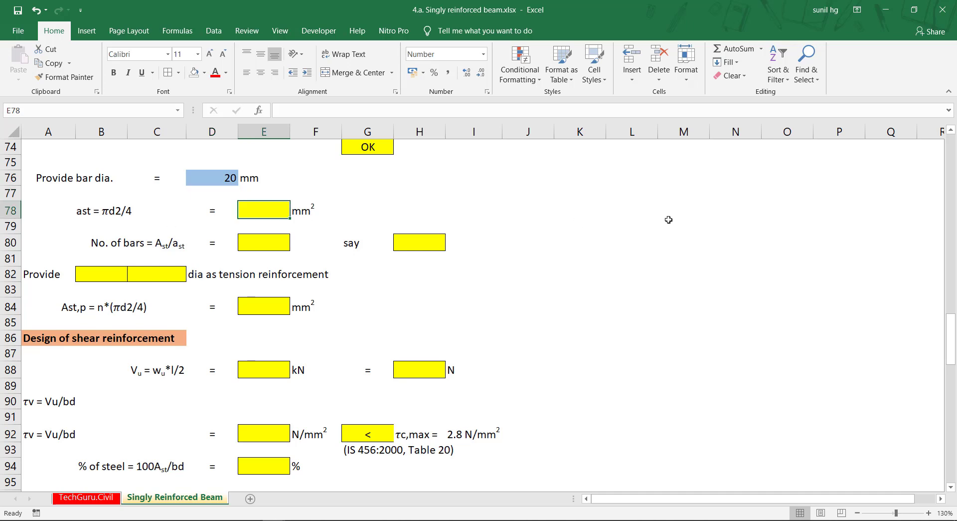
pyautogui.write('=')
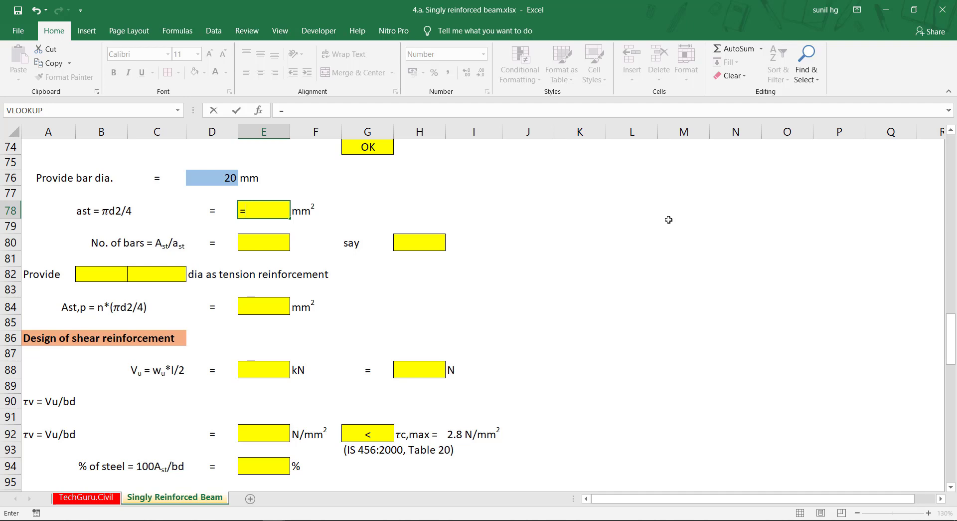
pyautogui.write('pi')
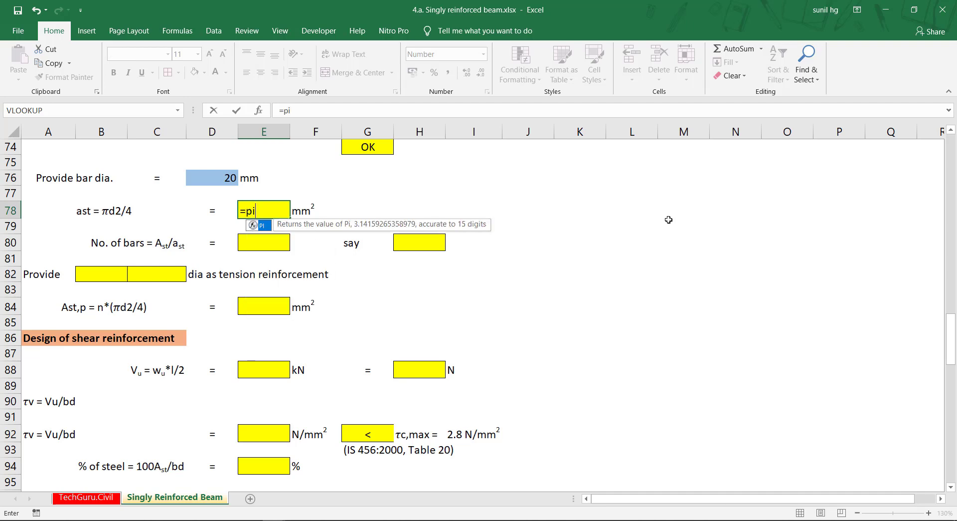
pyautogui.write('()')
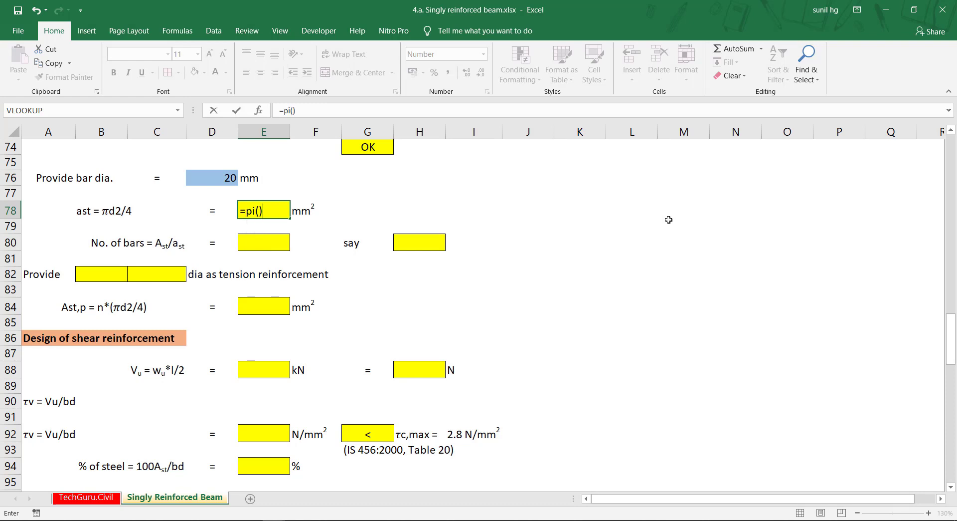
pyautogui.write('*')
pyautogui.click(209, 179)
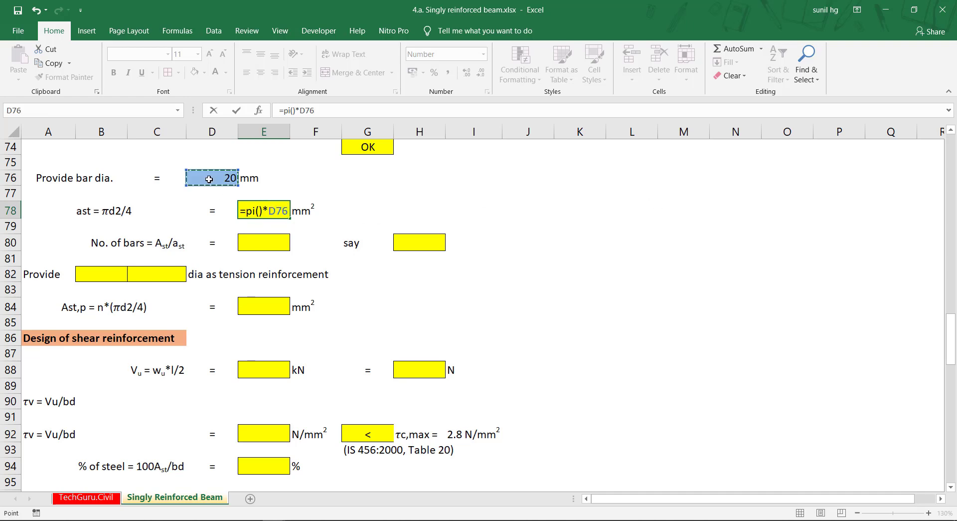
pyautogui.write('^2')
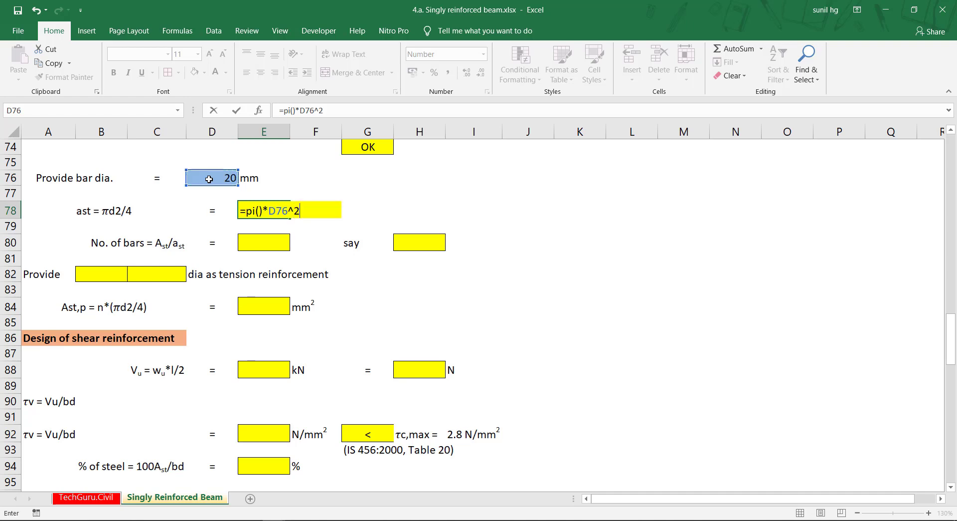
pyautogui.write('/4')
pyautogui.press('Return')
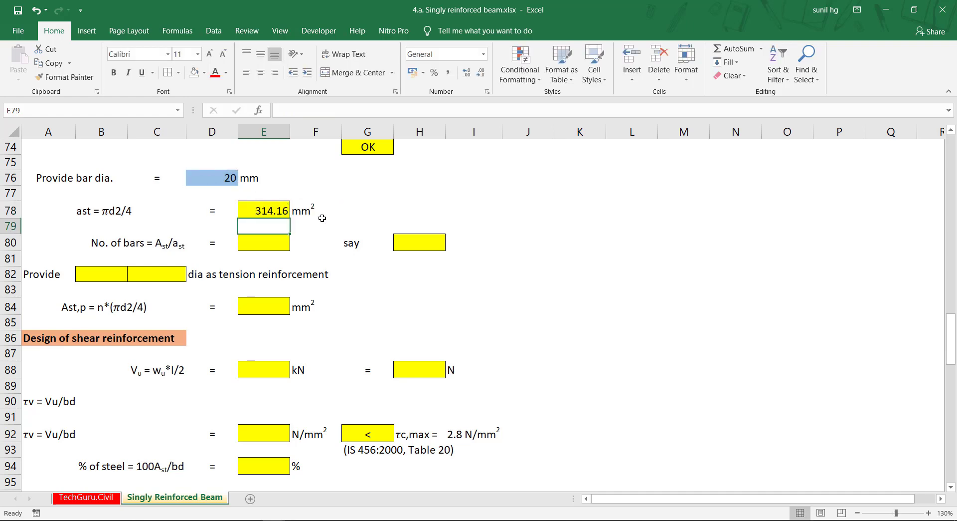
pyautogui.click(278, 206)
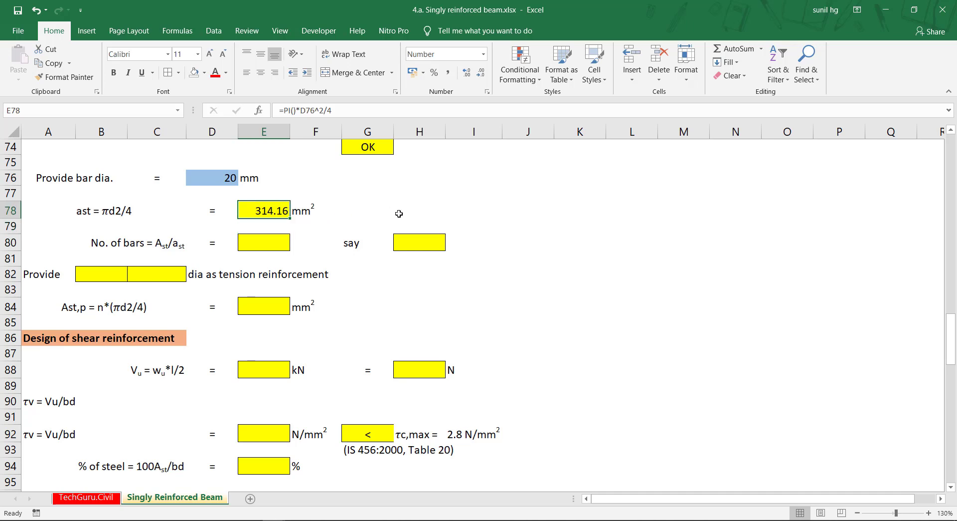
# Step: Calculate the number of bars in E80 by dividing the steel area by the single bar area, =E68/E78
pyautogui.scroll(2, 159, 248)
pyautogui.click(272, 356)
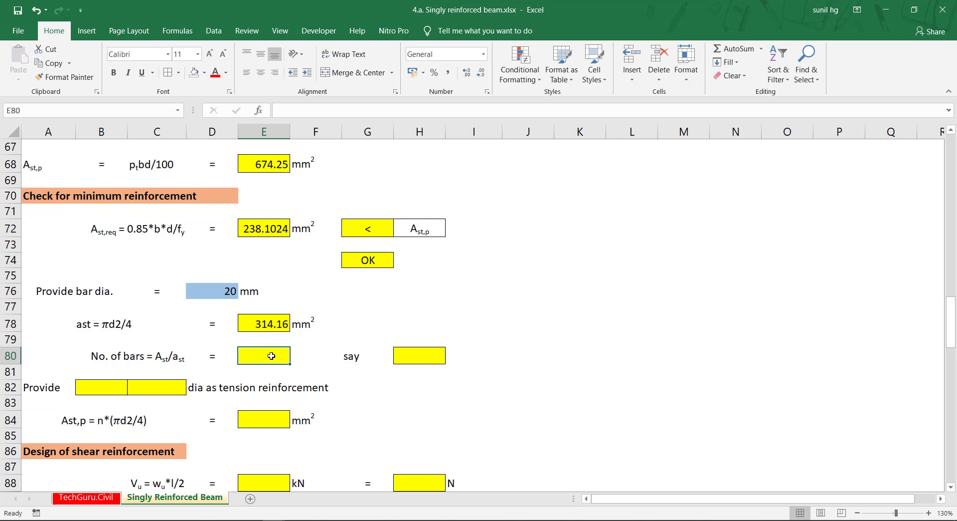
pyautogui.write('=')
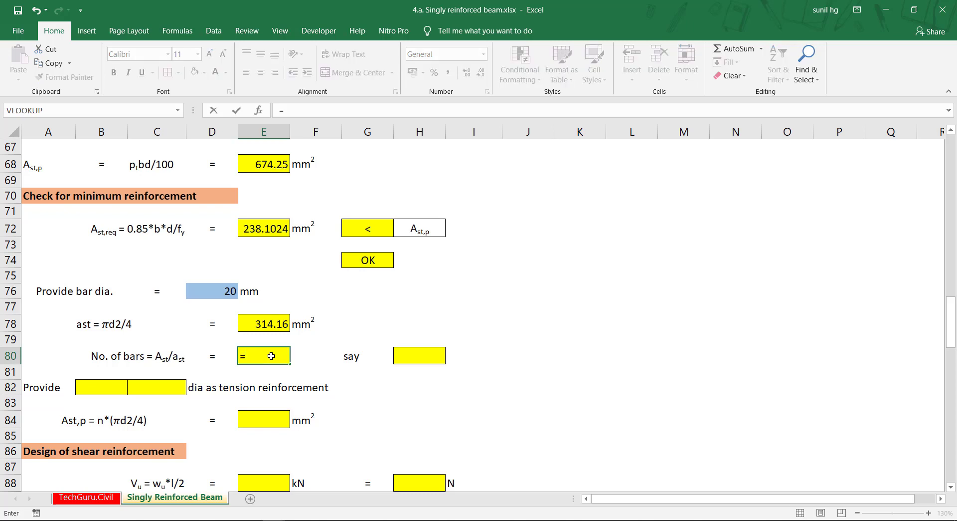
pyautogui.click(274, 163)
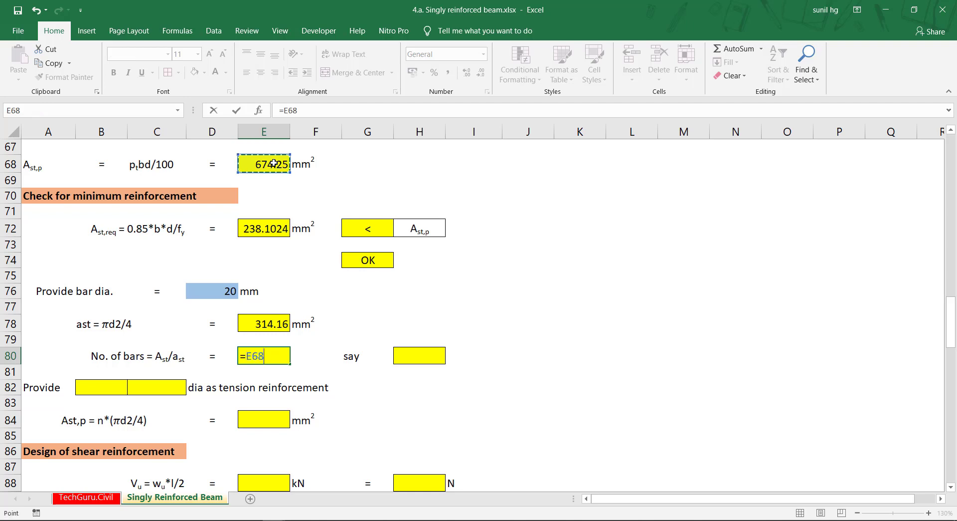
pyautogui.write('/')
pyautogui.click(275, 322)
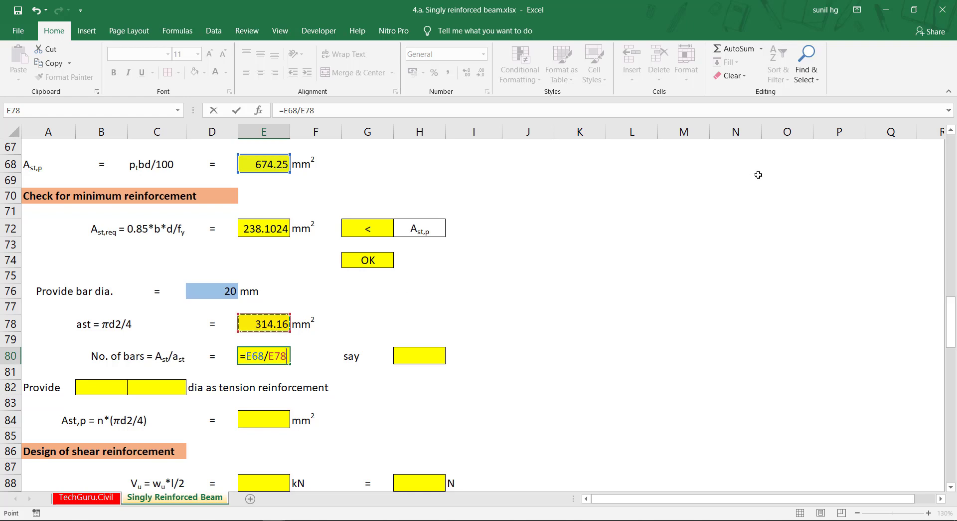
pyautogui.press('Return')
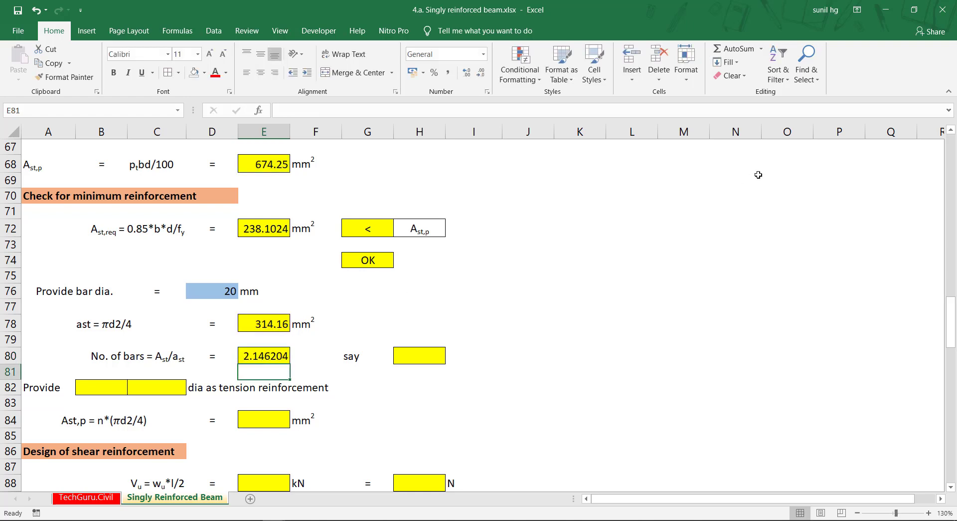
pyautogui.click(271, 357)
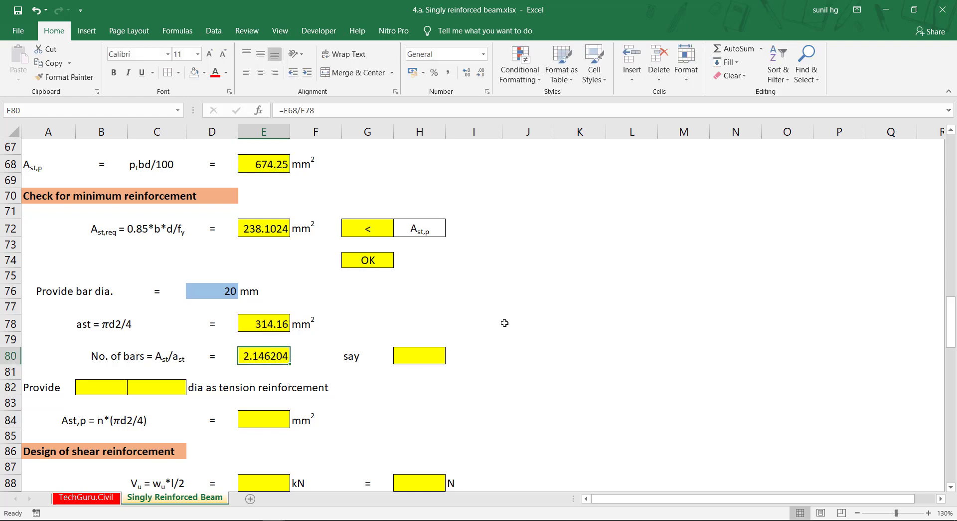
# Step: Round the number of bars up to a whole number in H80 with =CEILING(E80,1)
pyautogui.click(427, 357)
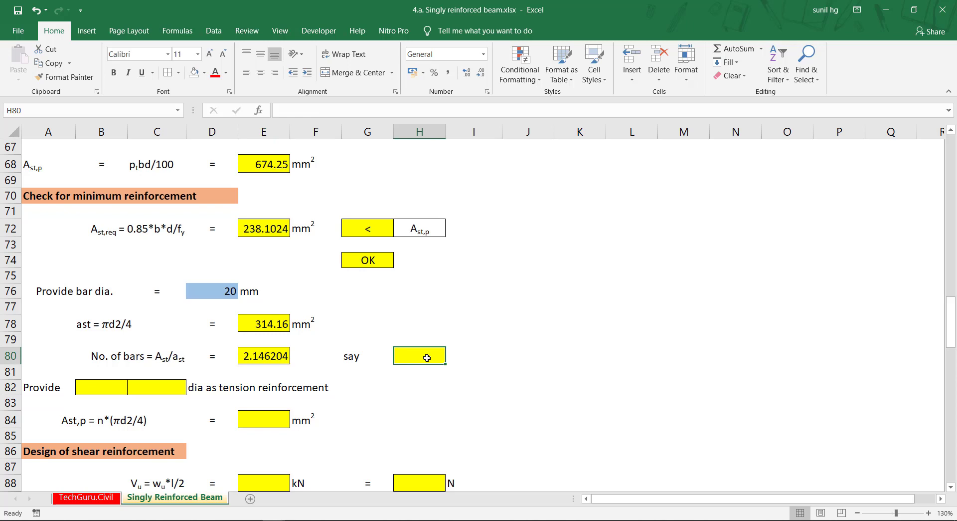
pyautogui.write('=')
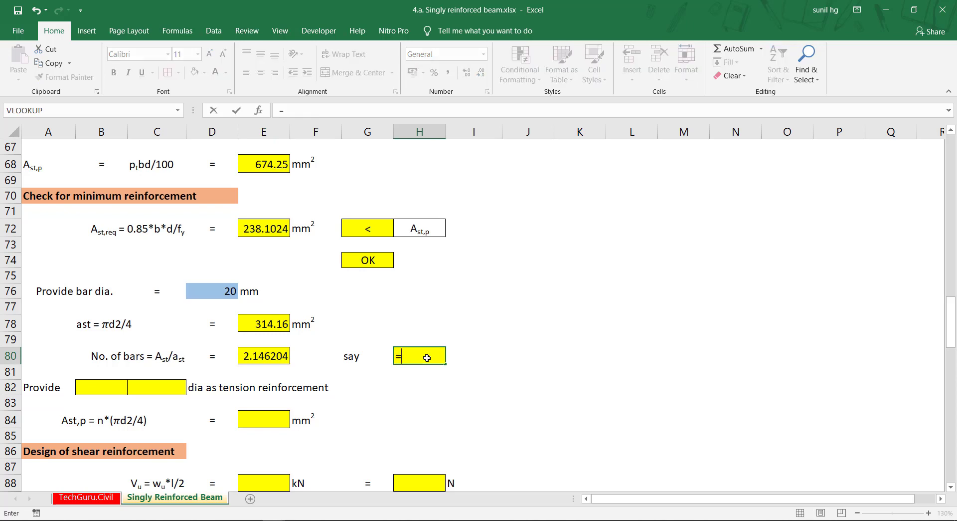
pyautogui.write('cei')
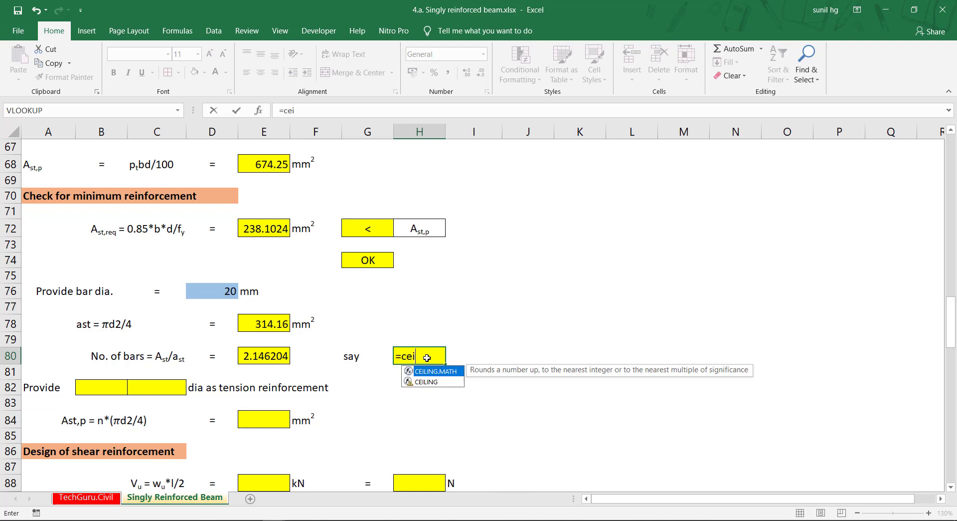
pyautogui.press('Down')
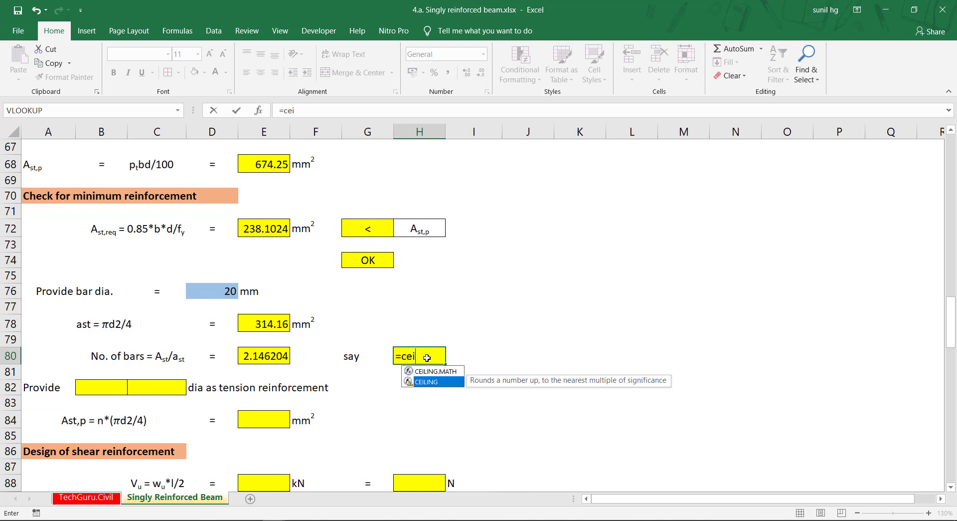
pyautogui.press('Tab')
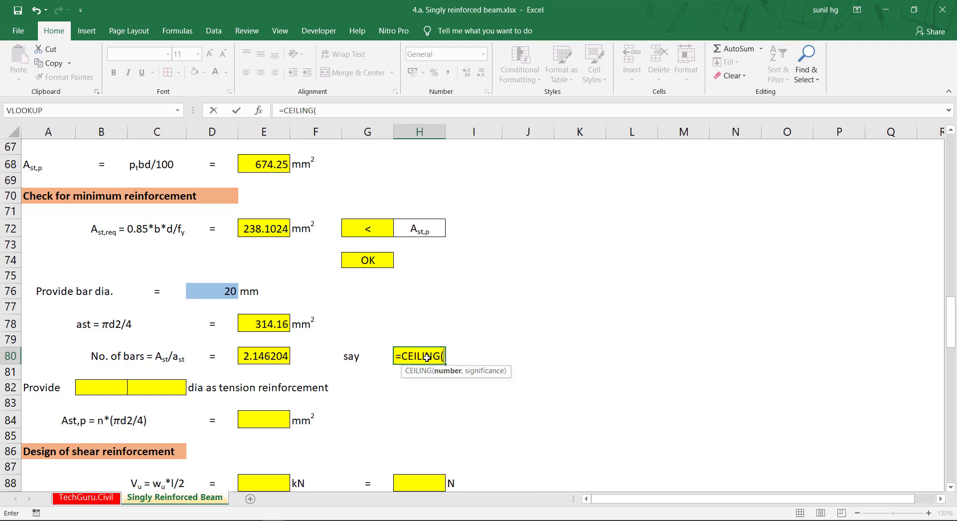
pyautogui.click(260, 357)
pyautogui.write(',')
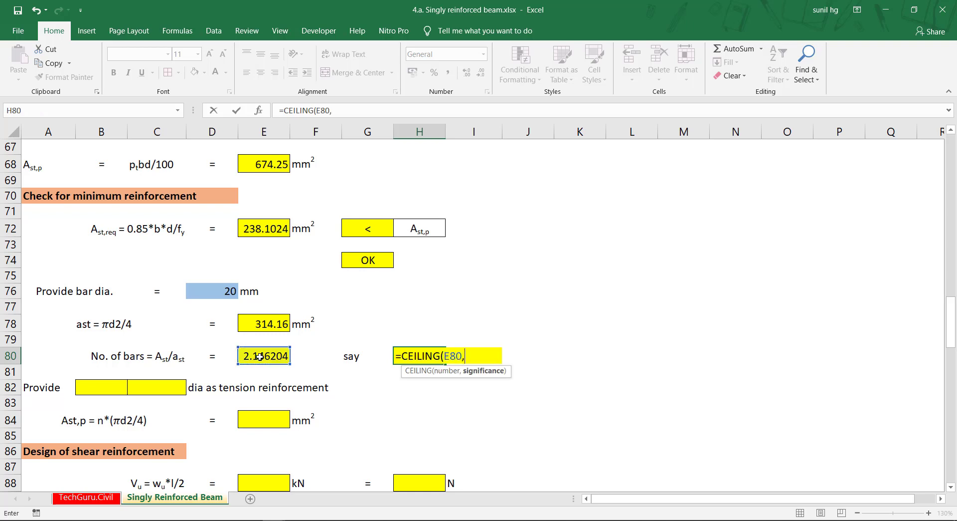
pyautogui.write('1)')
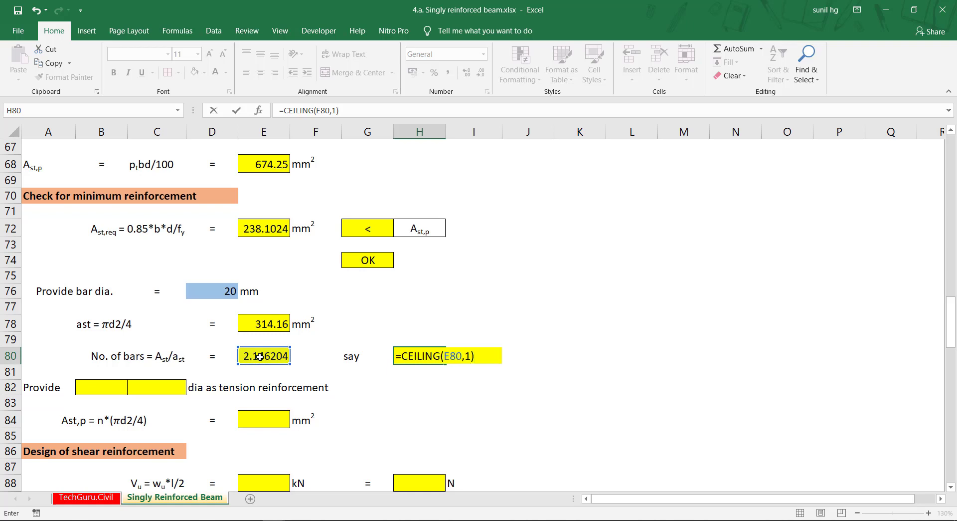
pyautogui.press('Return')
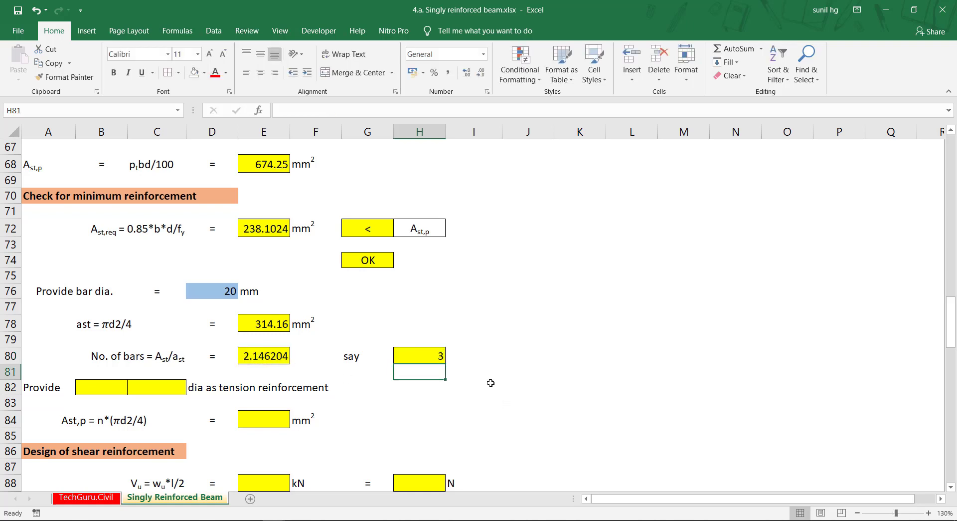
pyautogui.click(431, 356)
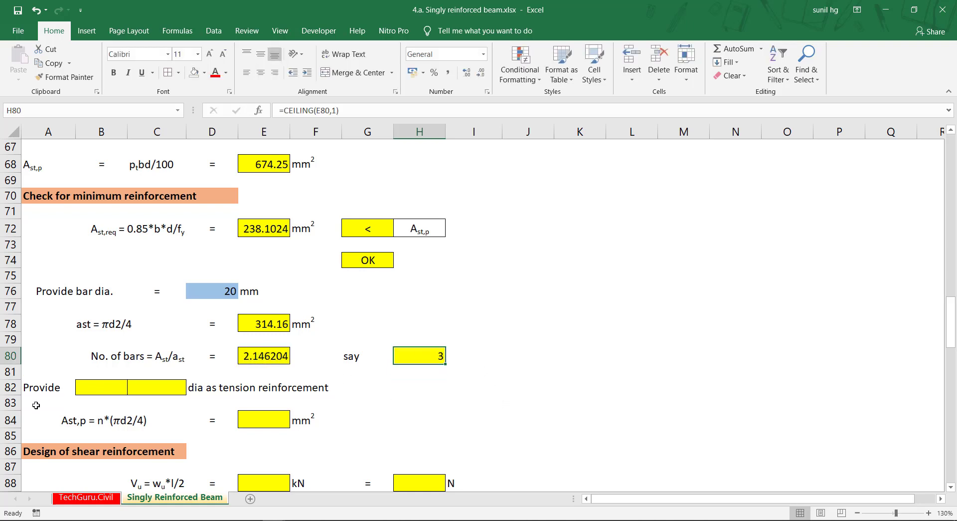
# Step: Link the bar count of the tension reinforcement in B82 to the rounded number of bars, =H80
pyautogui.click(95, 389)
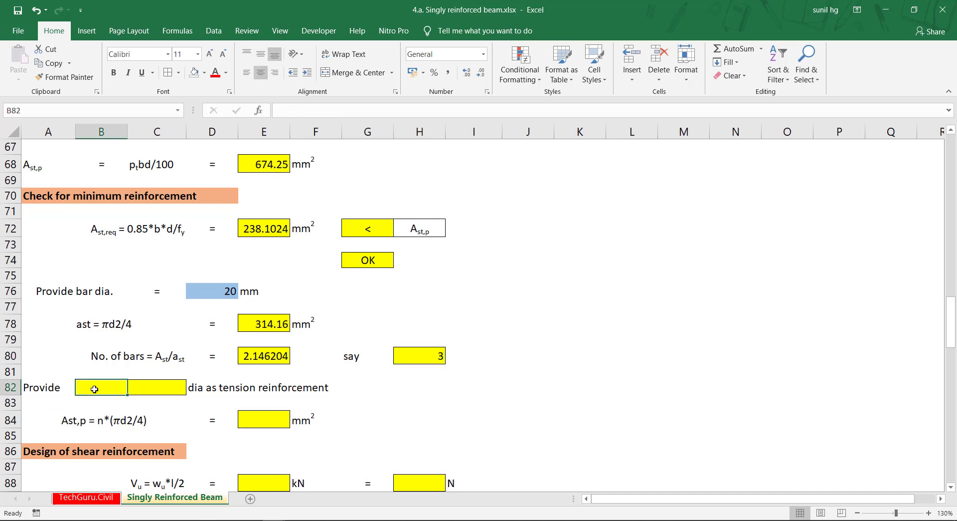
pyautogui.write('=')
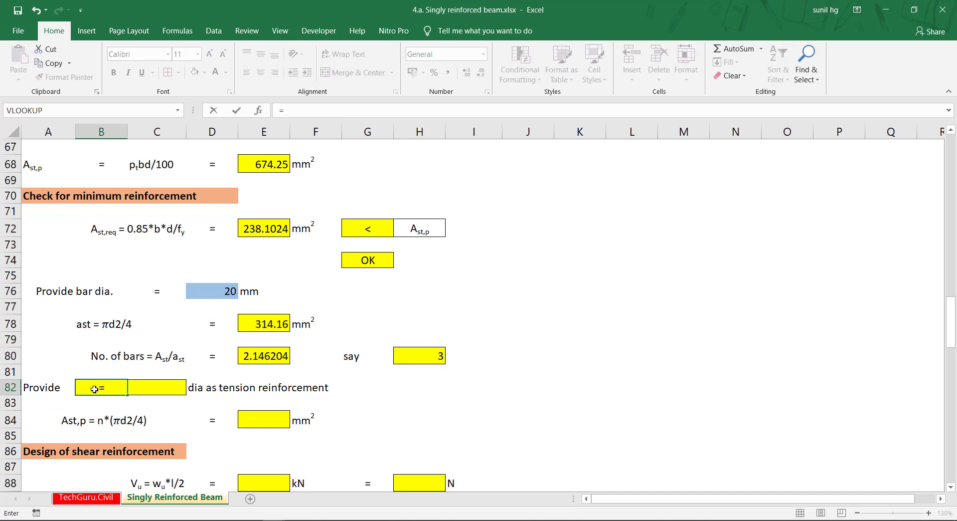
pyautogui.click(438, 355)
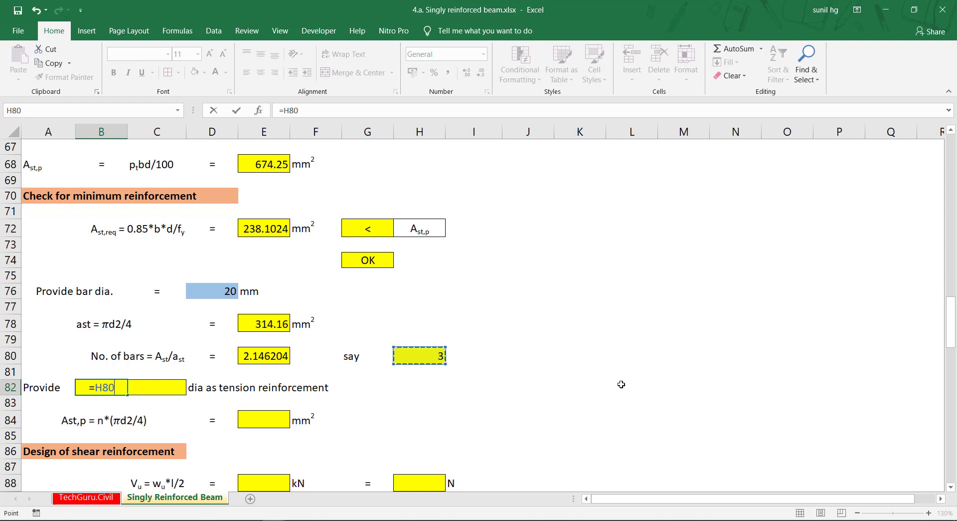
pyautogui.press('Return')
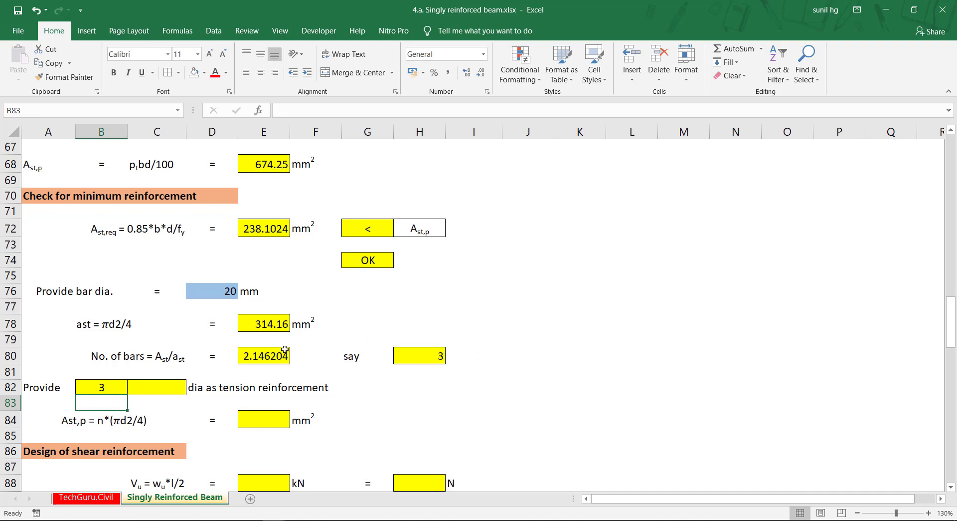
# Step: Link the bar diameter of the tension reinforcement in C82 to the provided bar diameter, =D76
pyautogui.click(166, 389)
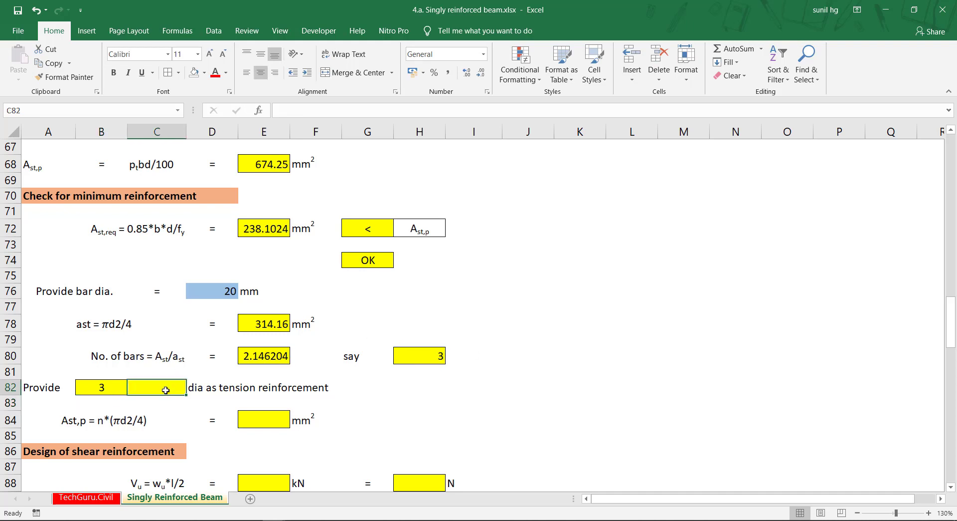
pyautogui.write('=')
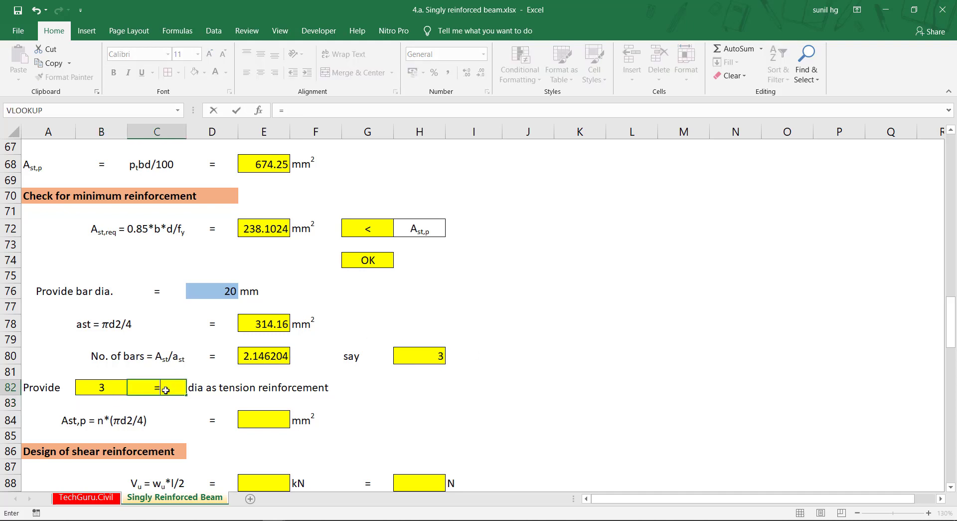
pyautogui.click(219, 293)
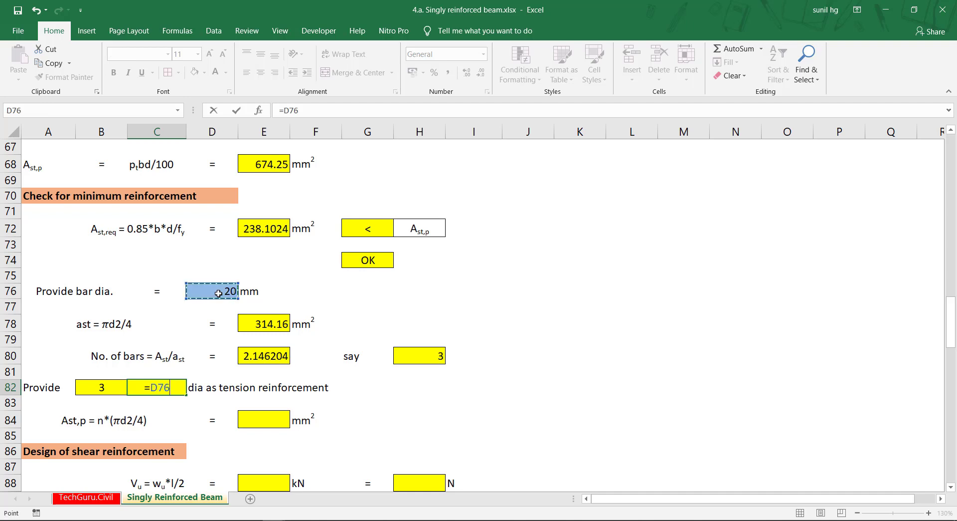
pyautogui.press('Return')
pyautogui.scroll(-3, 215, 365)
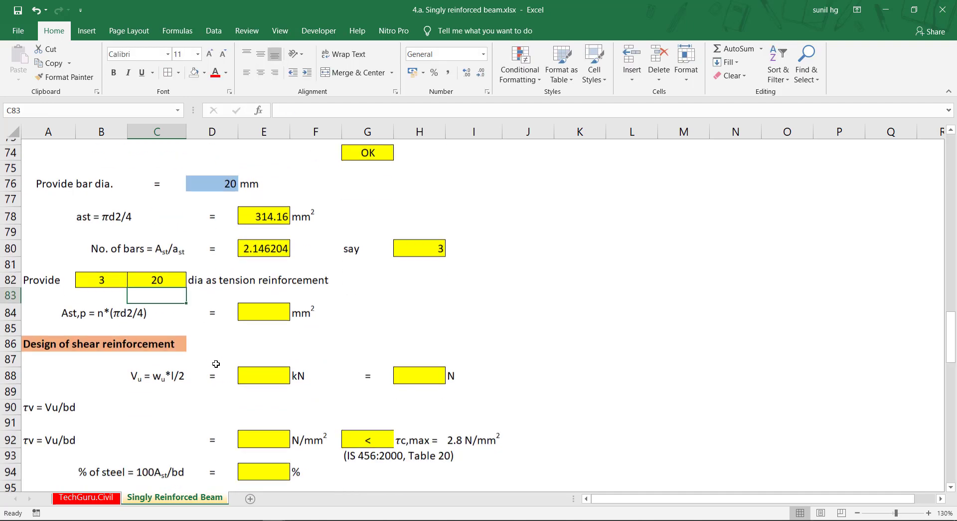
# Step: Calculate the provided steel area in E84 by multiplying the rounded bar count by the single bar area, =H80*E78
pyautogui.click(339, 275)
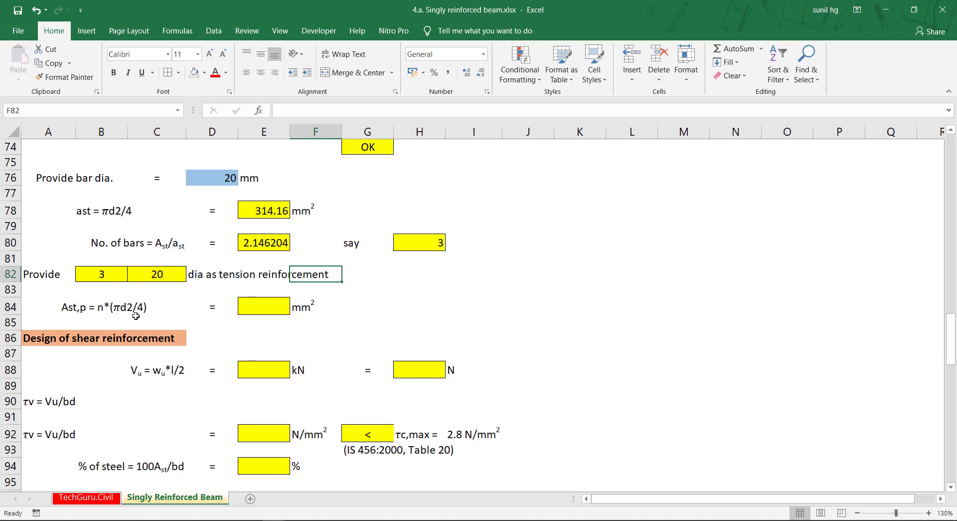
pyautogui.click(259, 303)
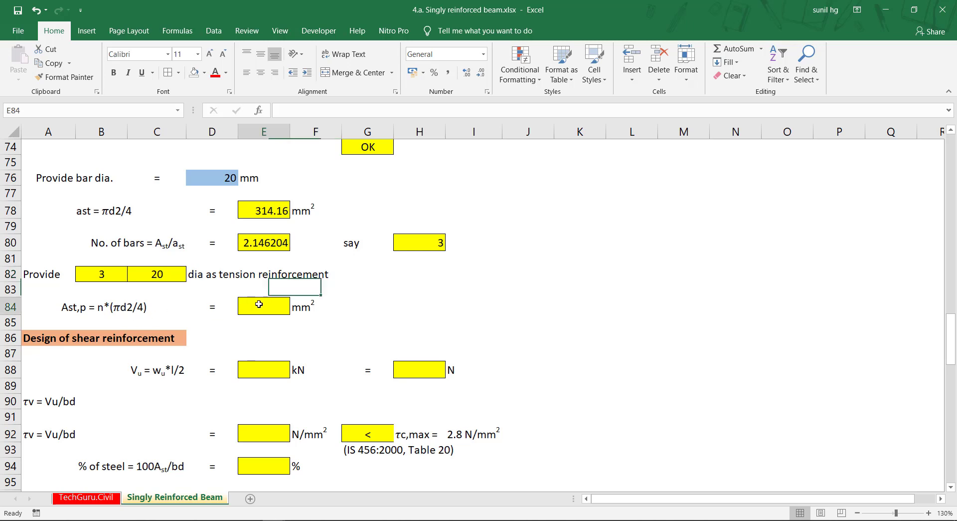
pyautogui.write('=')
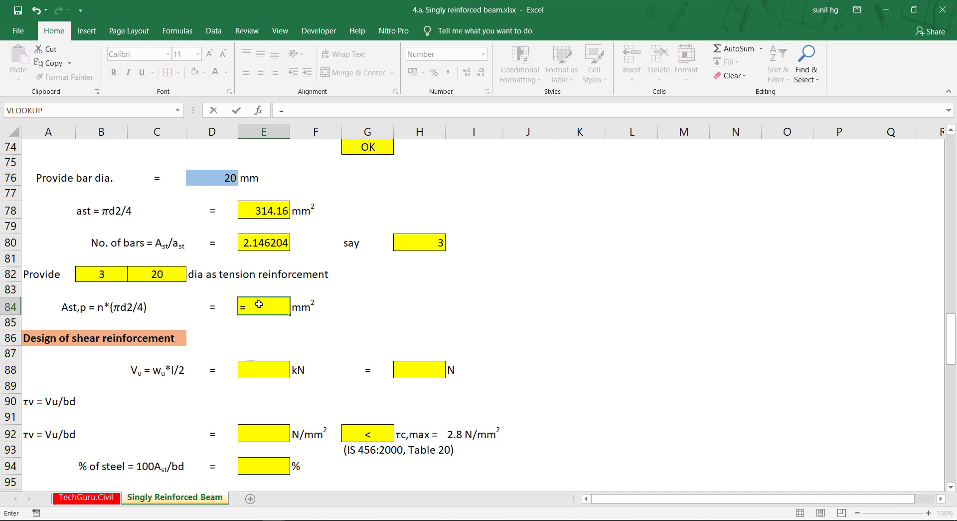
pyautogui.click(415, 244)
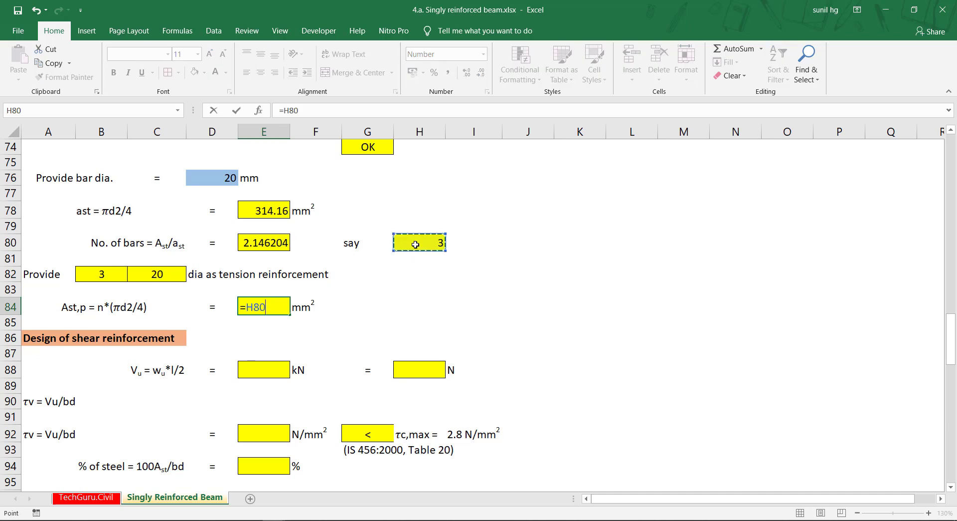
pyautogui.write('*')
pyautogui.click(265, 211)
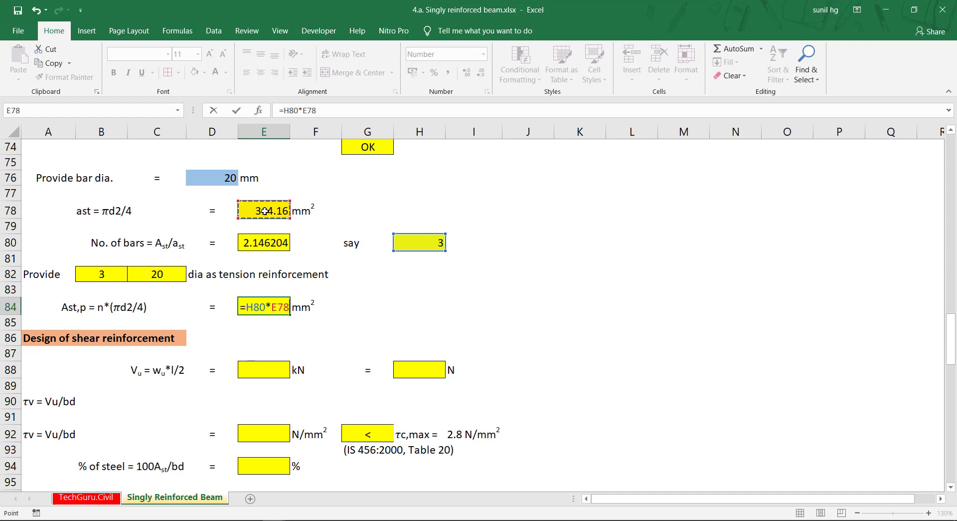
pyautogui.press('Return')
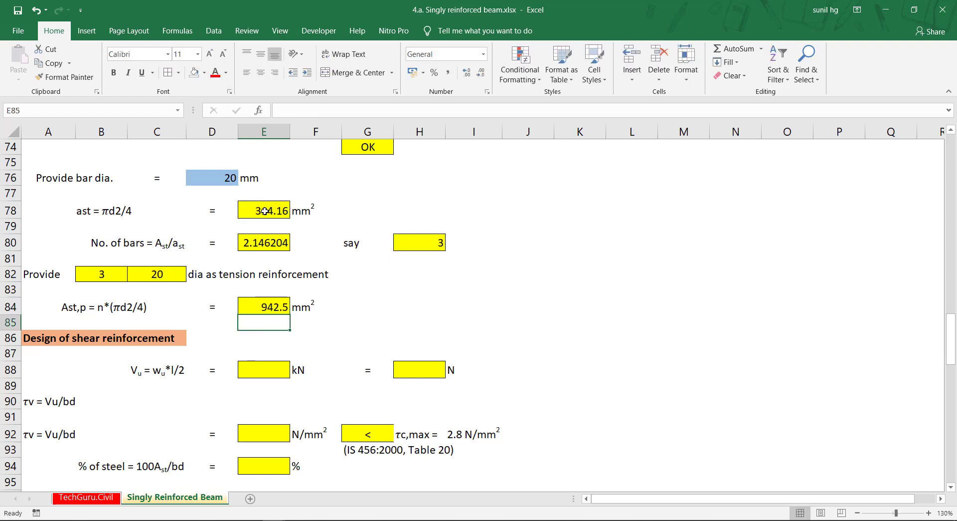
pyautogui.click(274, 308)
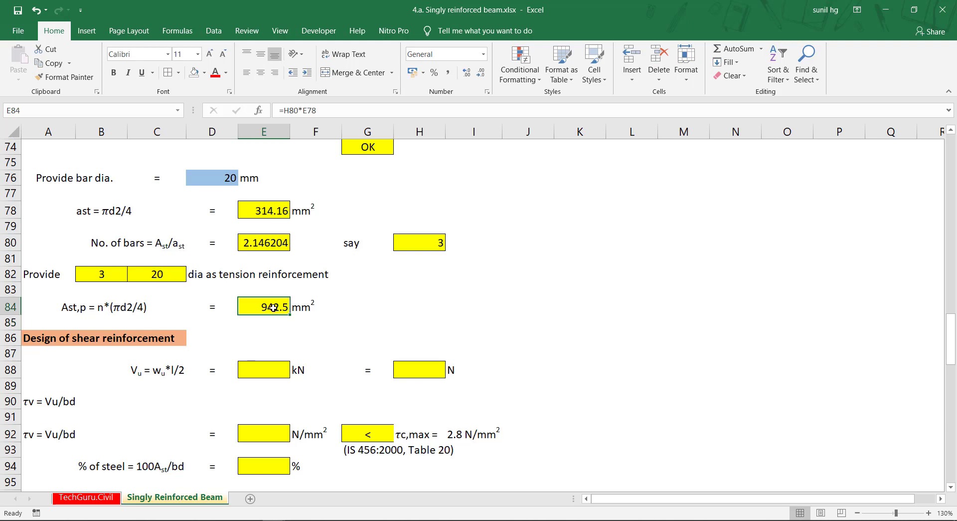
pyautogui.click(509, 309)
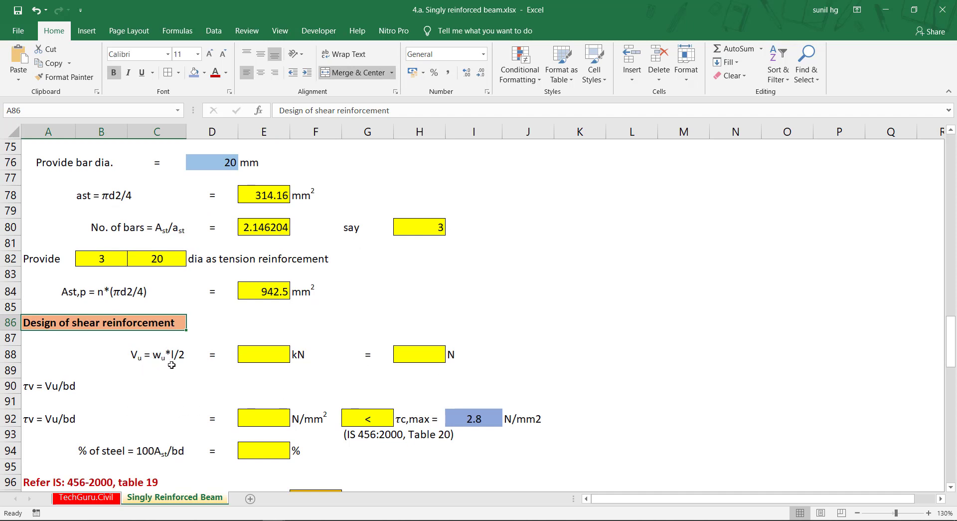
# Step: Calculate the shear force Vu in E88 from the ultimate load and effective span with =(E46*E38)/2
pyautogui.click(264, 352)
pyautogui.write('=')
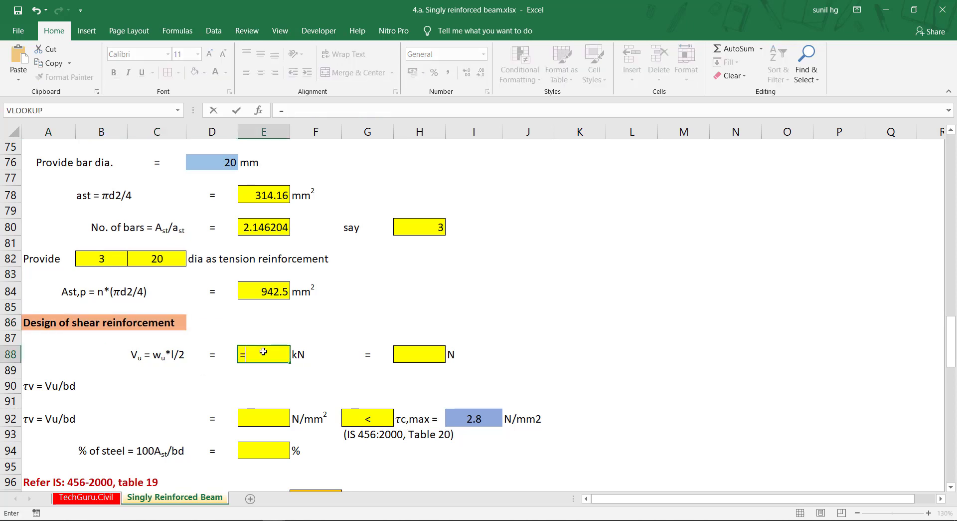
pyautogui.write('(')
pyautogui.scroll(16, 265, 348)
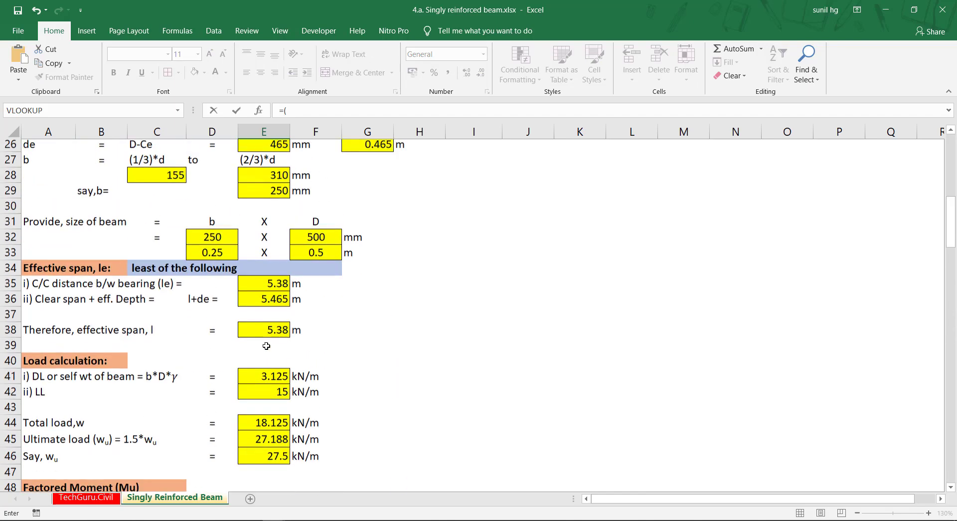
pyautogui.click(278, 460)
pyautogui.write('*')
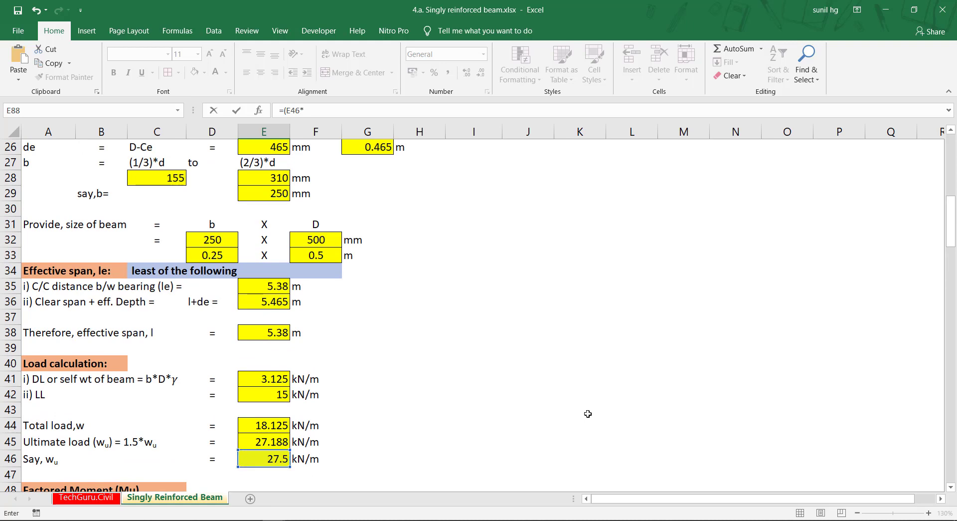
pyautogui.click(272, 336)
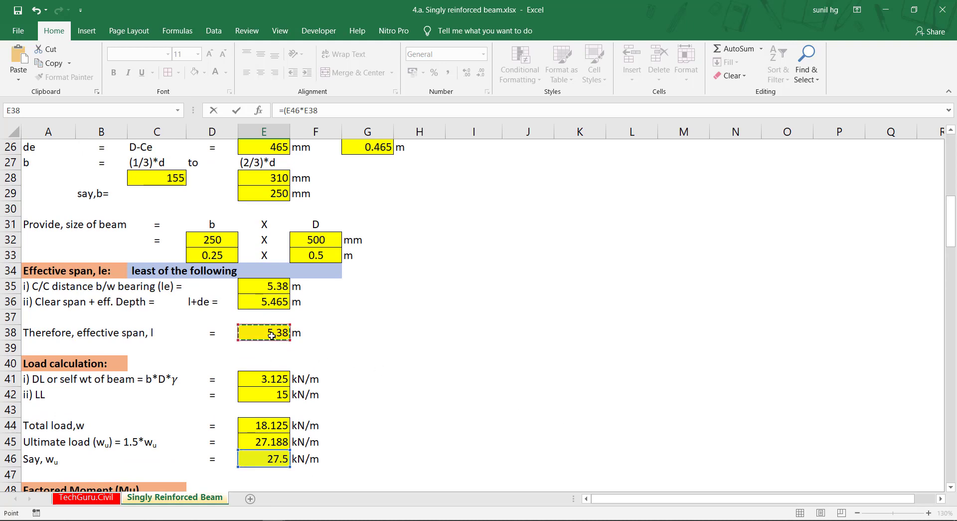
pyautogui.write(')/2')
pyautogui.press('Return')
pyautogui.scroll(-3, 170, 371)
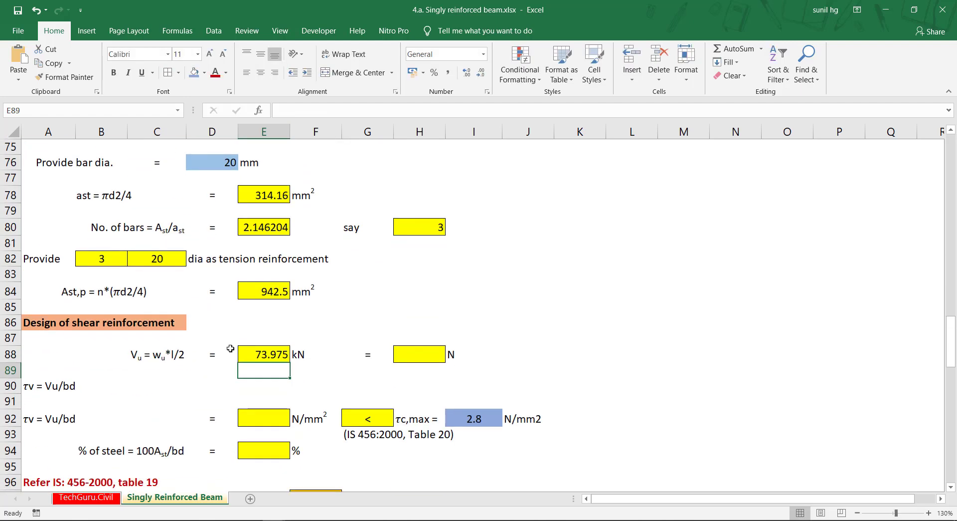
pyautogui.click(265, 357)
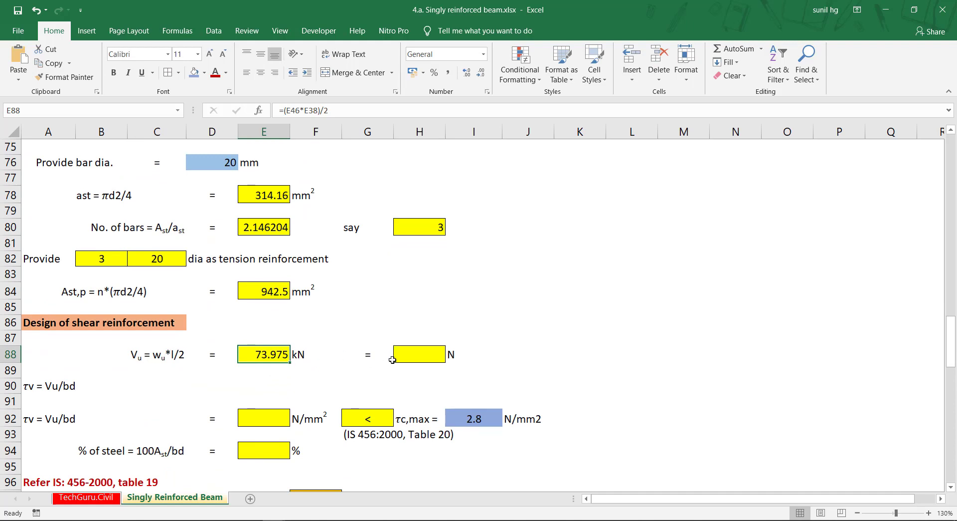
# Step: Convert the shear force to newtons in H88 with the formula =E88*1000
pyautogui.click(425, 353)
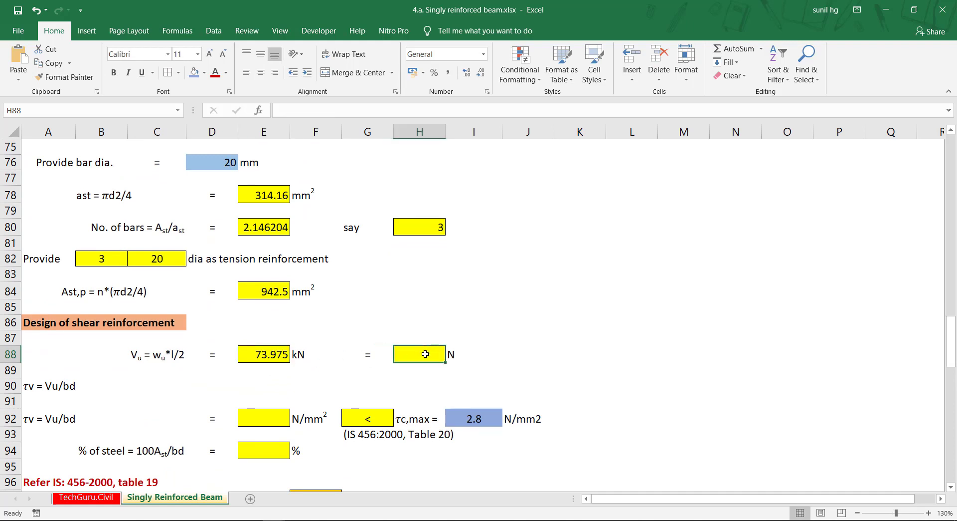
pyautogui.write('=')
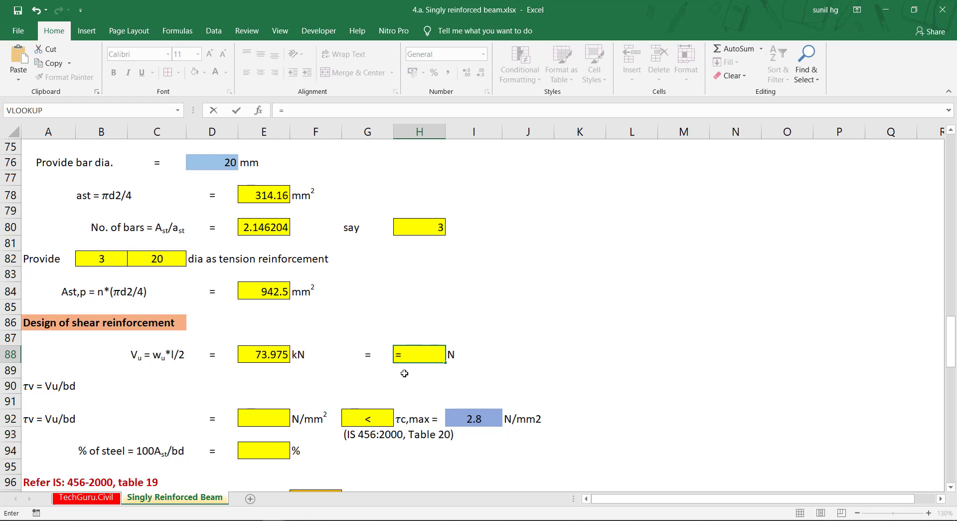
pyautogui.click(282, 354)
pyautogui.write('*')
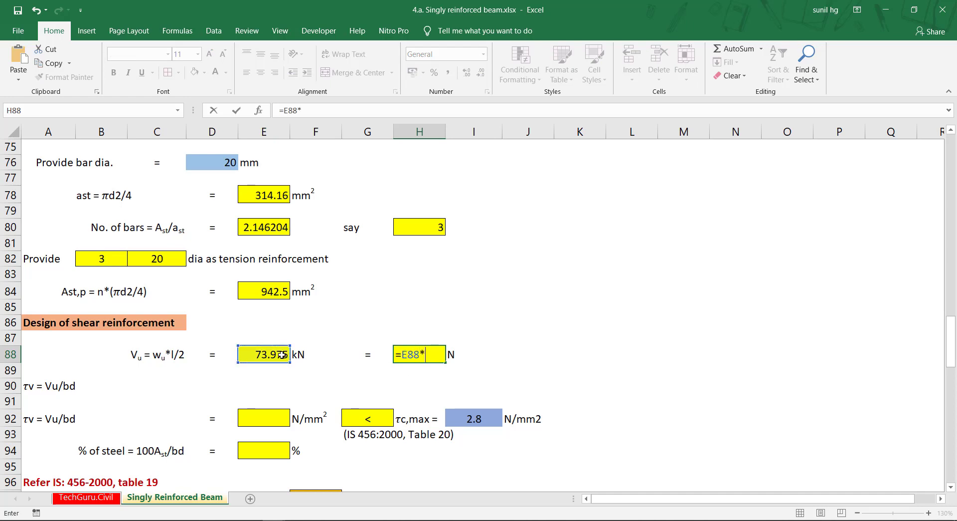
pyautogui.write('1000')
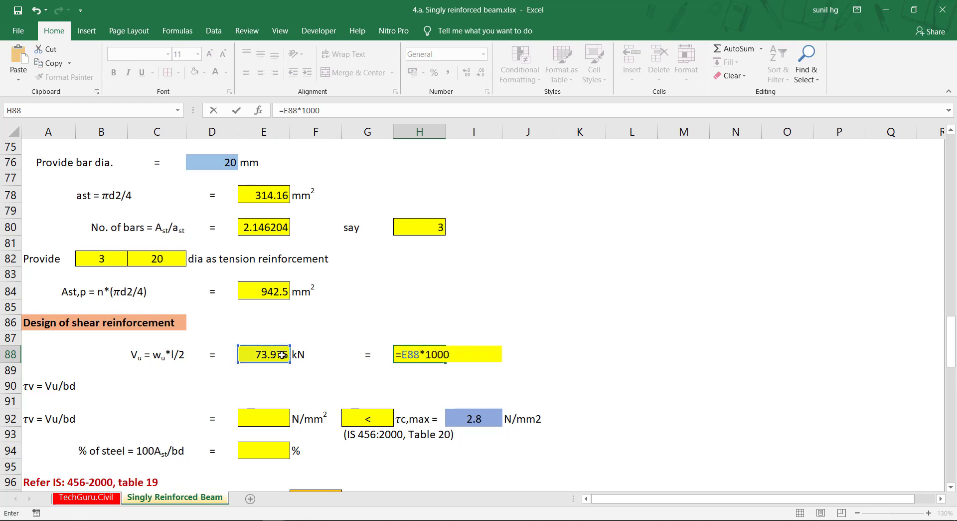
pyautogui.press('Return')
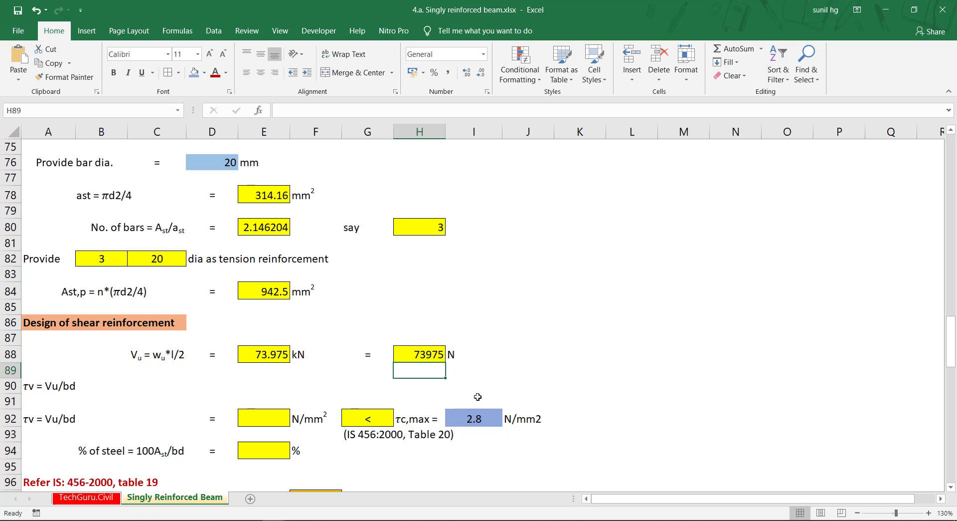
# Step: Calculate the nominal shear stress τv in E92 from shear force, beam width and effective depth with =H88/(D32*E26)
pyautogui.scroll(-2, 362, 320)
pyautogui.scroll(-1, 362, 321)
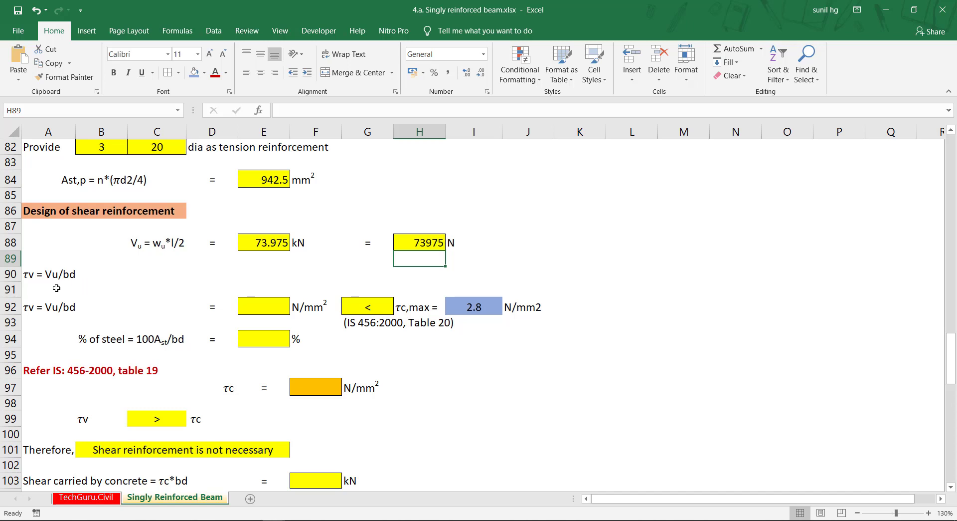
pyautogui.click(272, 307)
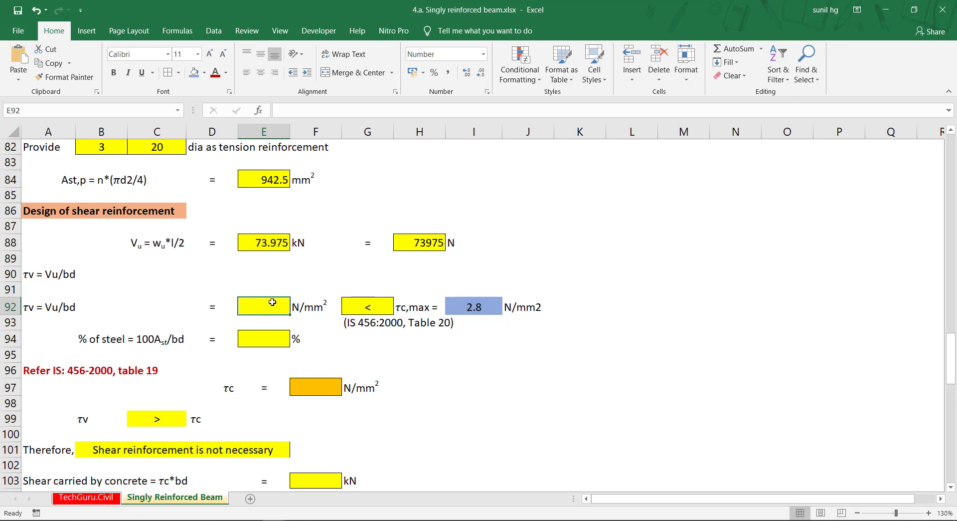
pyautogui.write('=')
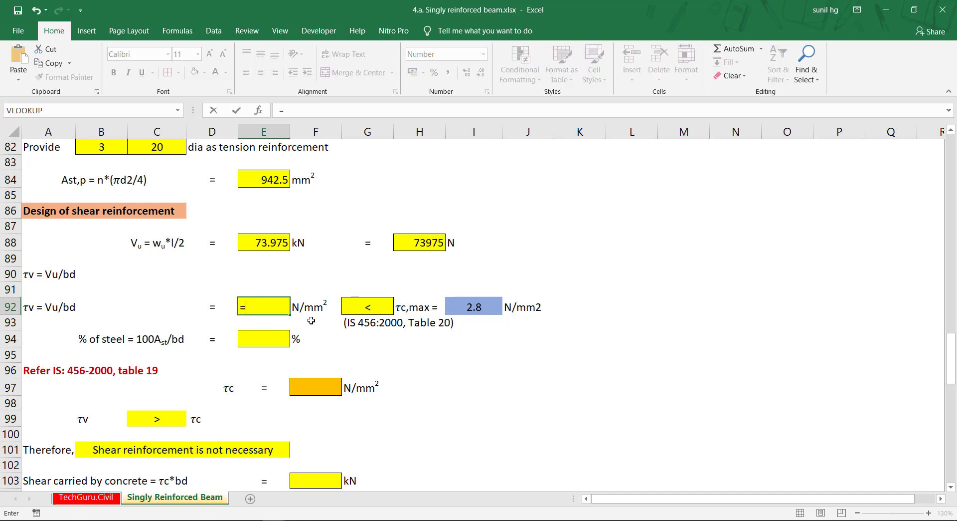
pyautogui.click(429, 243)
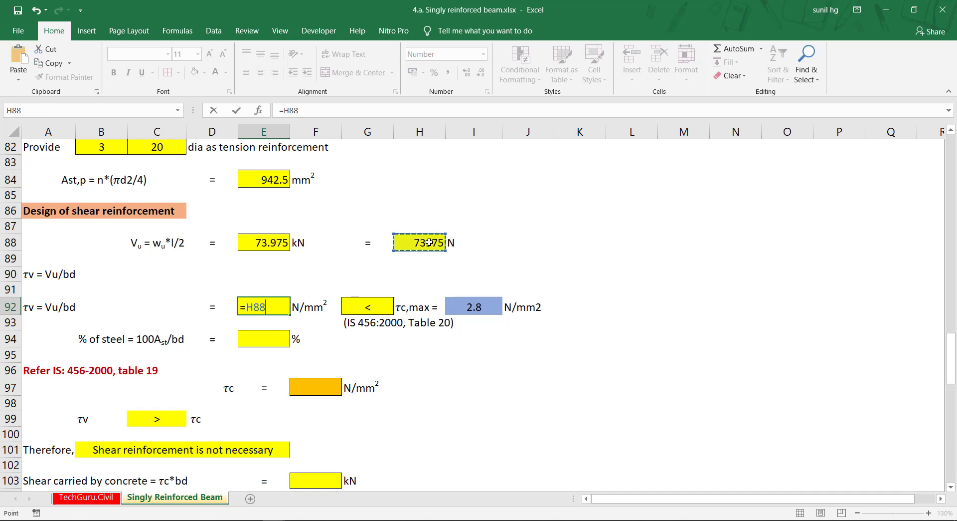
pyautogui.write('/(')
pyautogui.scroll(7, 315, 312)
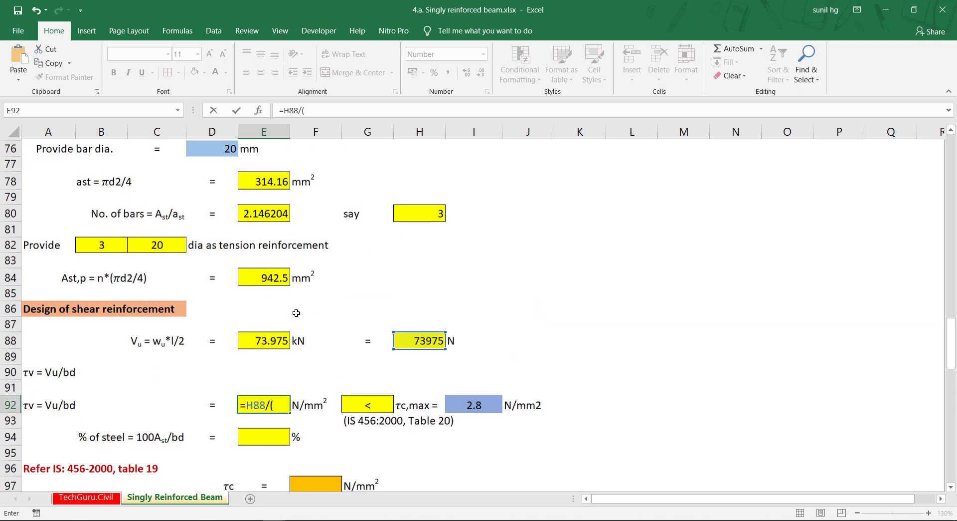
pyautogui.scroll(7, 282, 281)
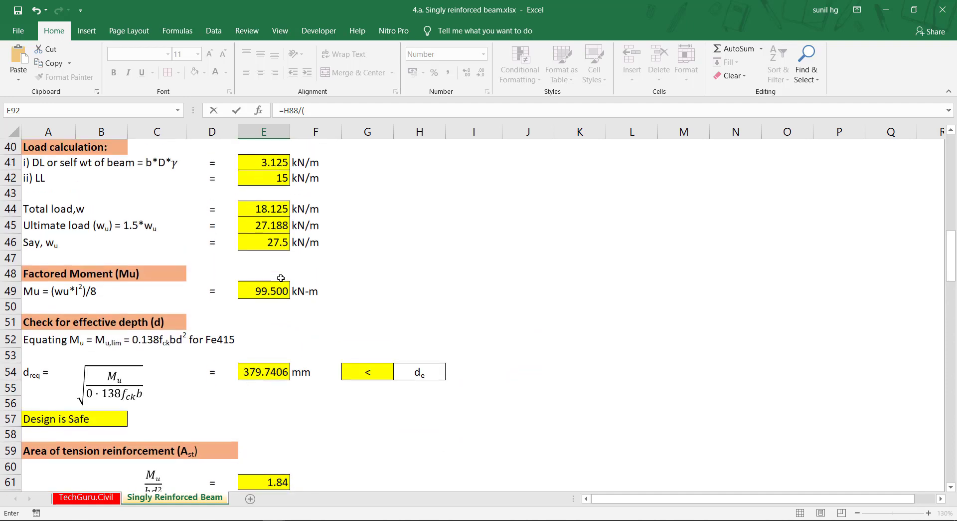
pyautogui.scroll(5, 283, 288)
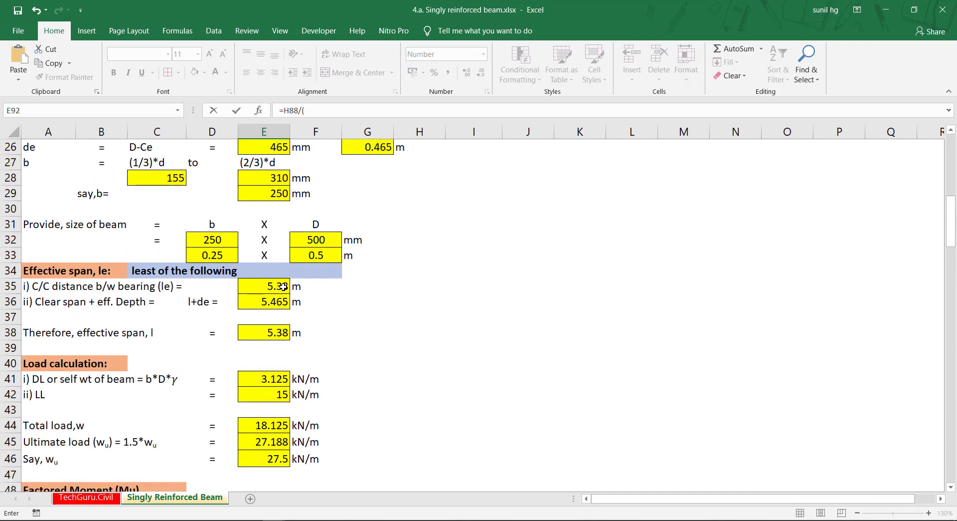
pyautogui.click(222, 240)
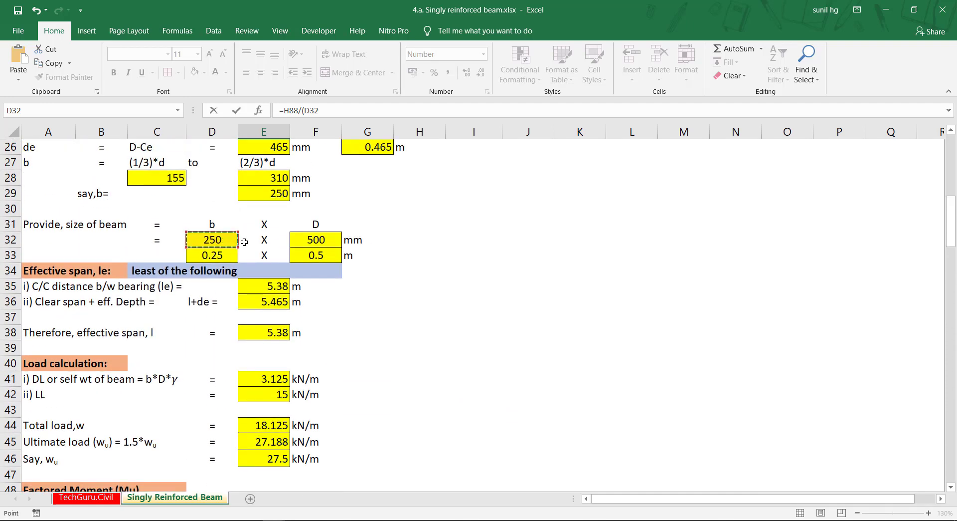
pyautogui.write('*')
pyautogui.scroll(2, 318, 270)
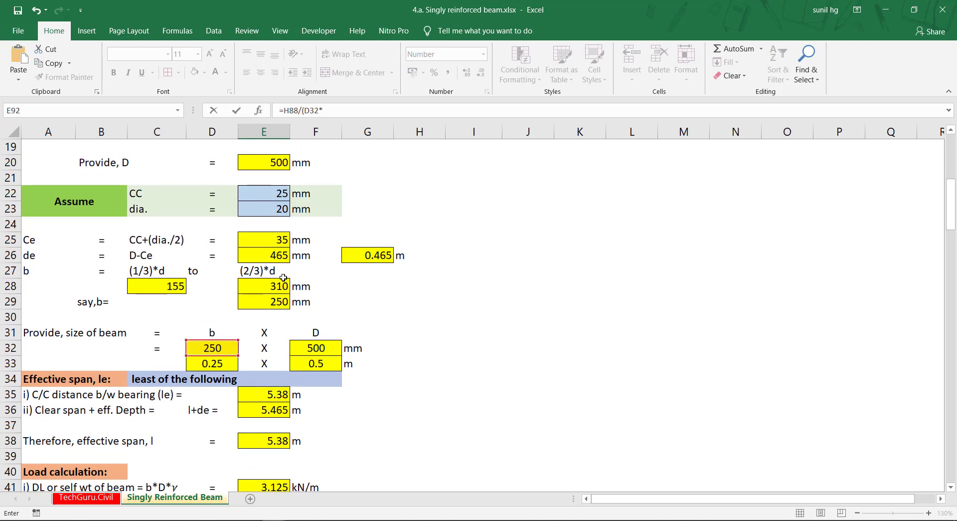
pyautogui.click(275, 254)
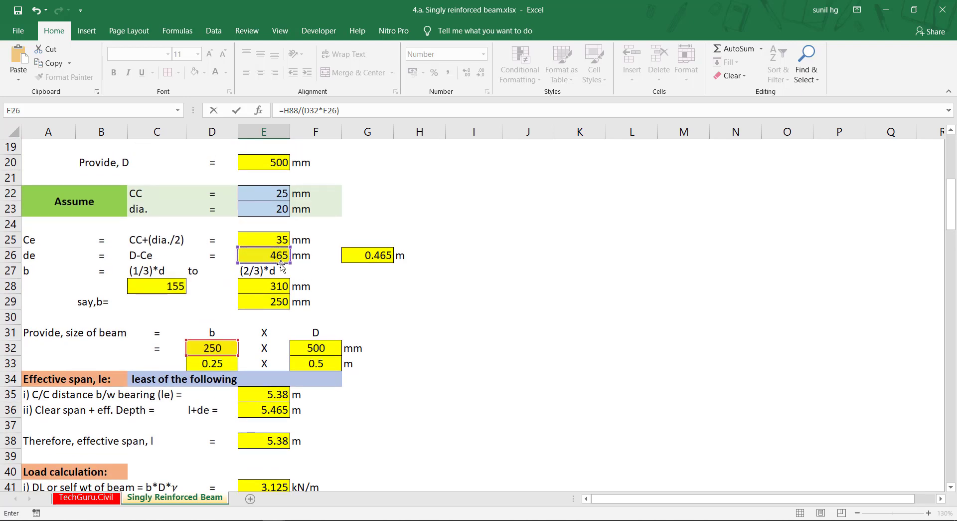
pyautogui.press('Return')
pyautogui.scroll(-2, 510, 305)
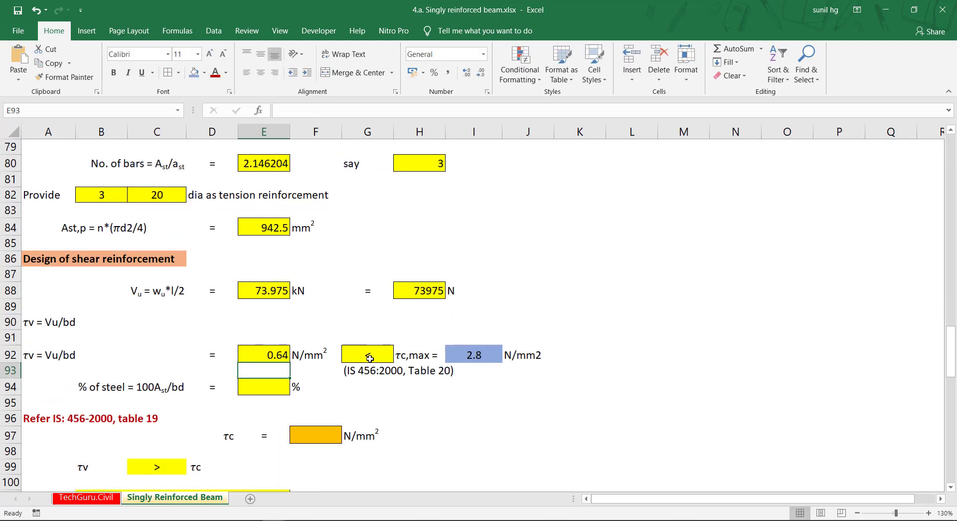
pyautogui.click(282, 353)
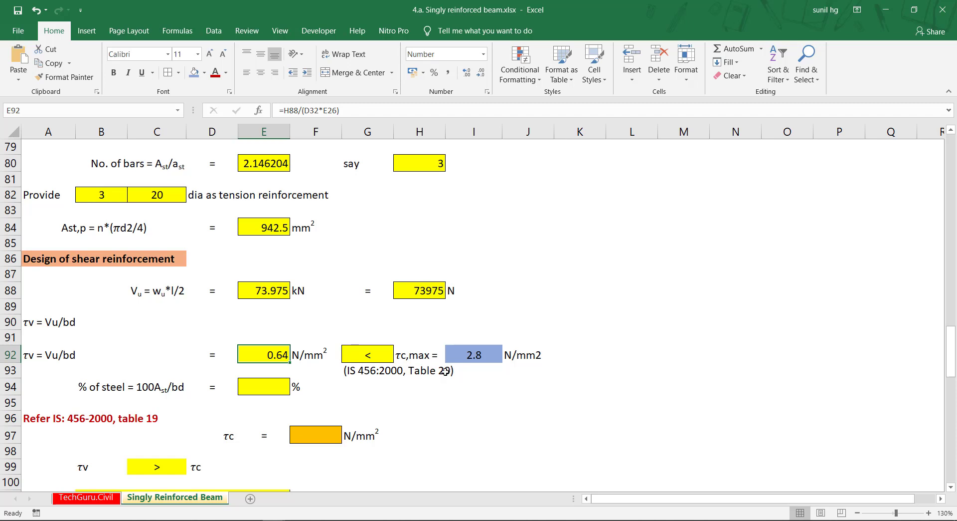
# Step: Replace the typed comparison sign in G92 with the formula =IF(E92<I92,"<",">") to check τv against τc,max
pyautogui.click(479, 357)
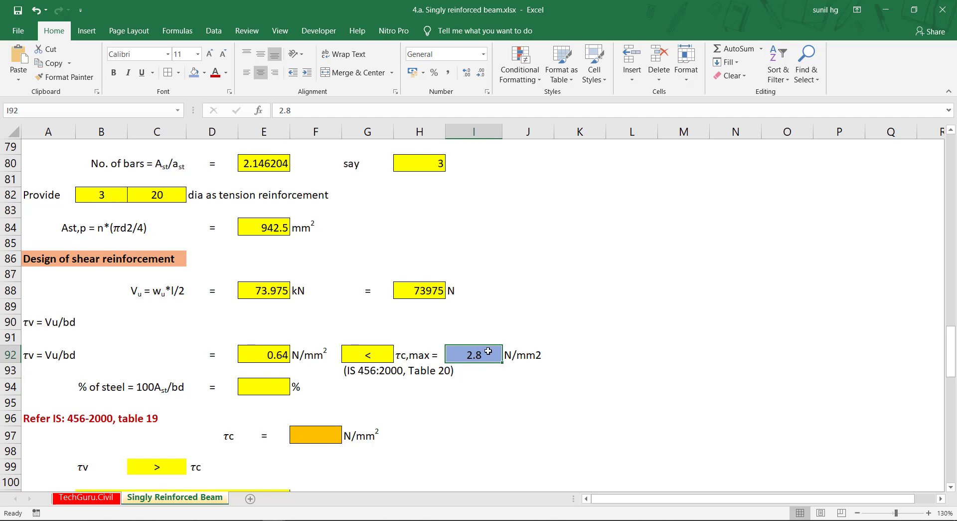
pyautogui.click(377, 355)
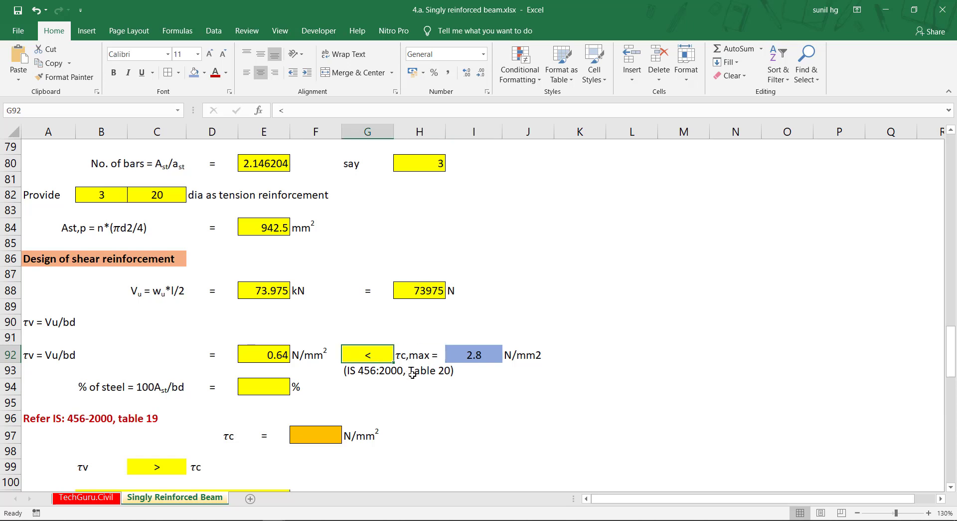
pyautogui.click(294, 111)
pyautogui.press('BackSpace')
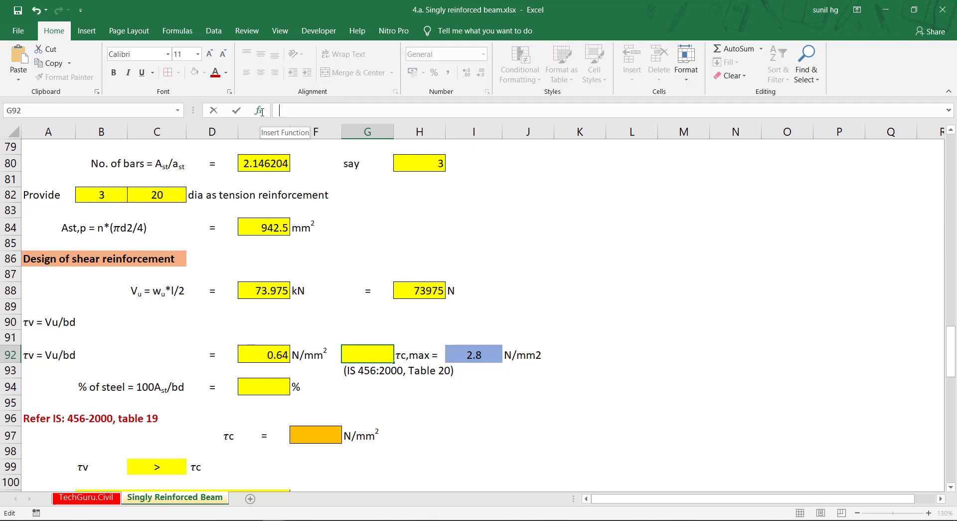
pyautogui.write('=if')
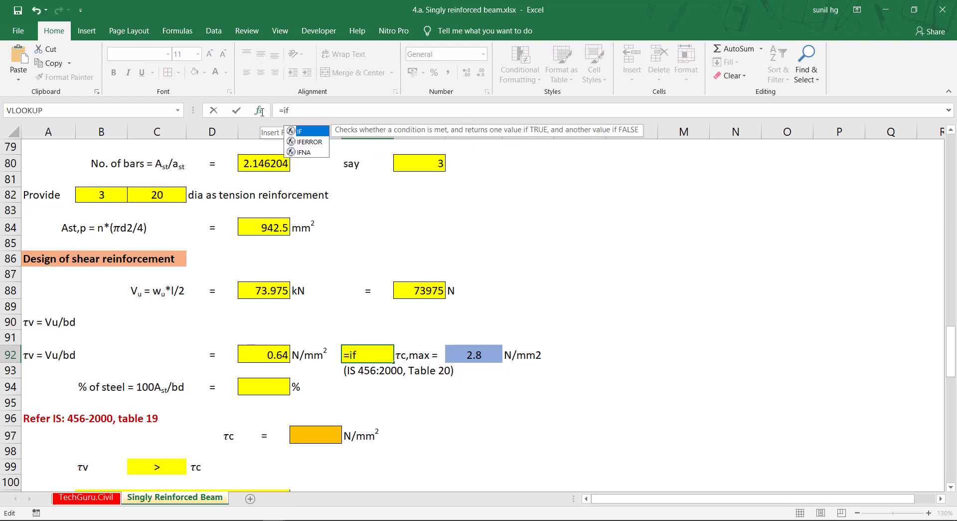
pyautogui.press('Tab')
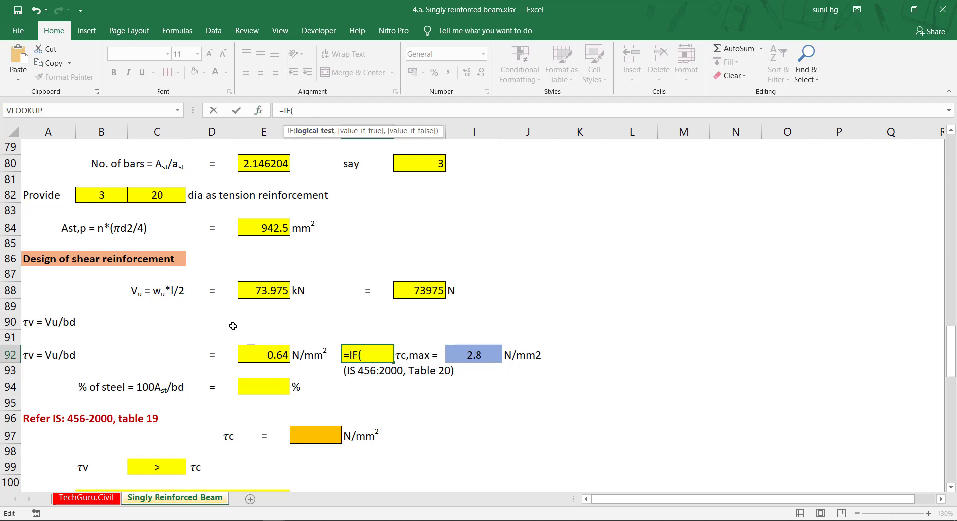
pyautogui.click(272, 356)
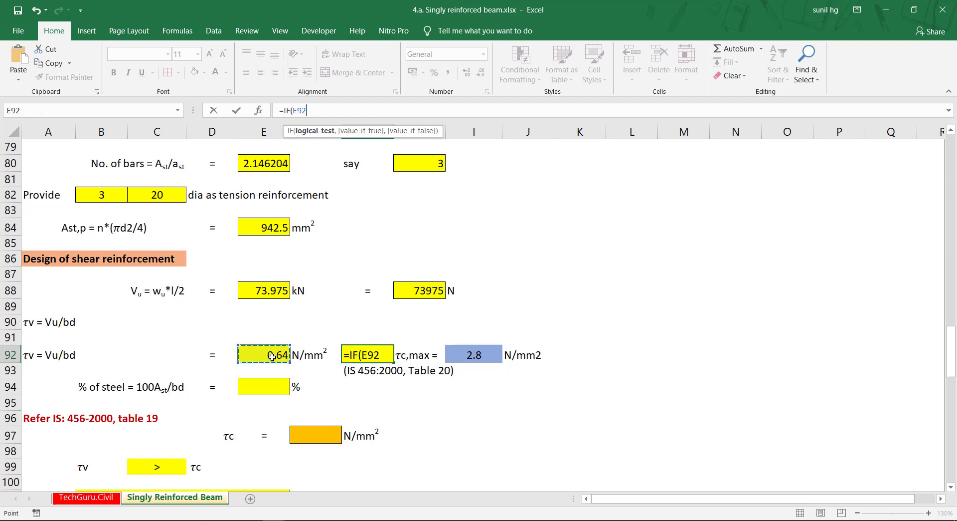
pyautogui.write('<')
pyautogui.click(483, 352)
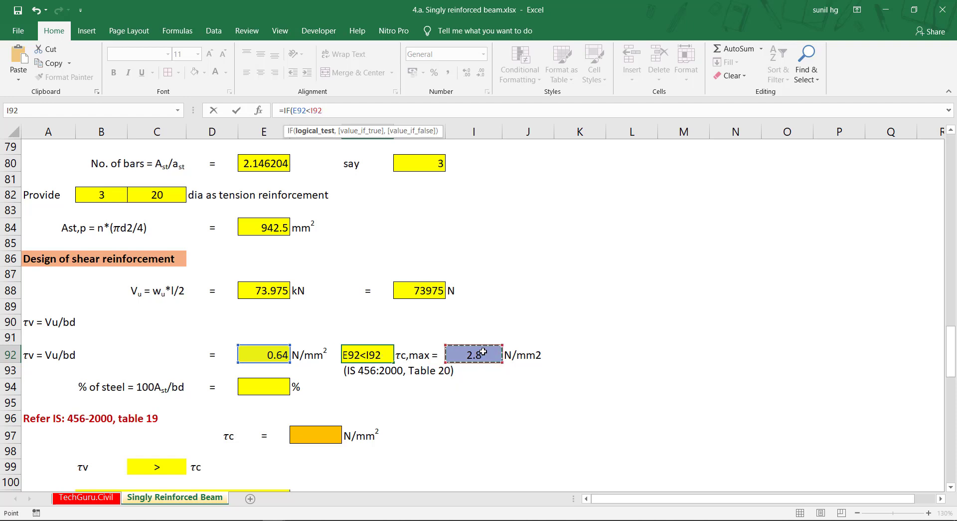
pyautogui.write(',')
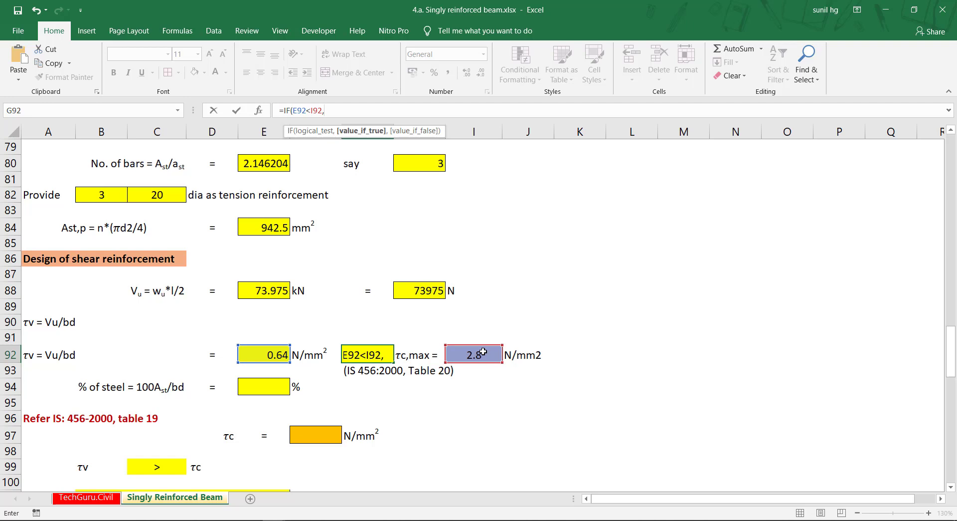
pyautogui.write('"<",')
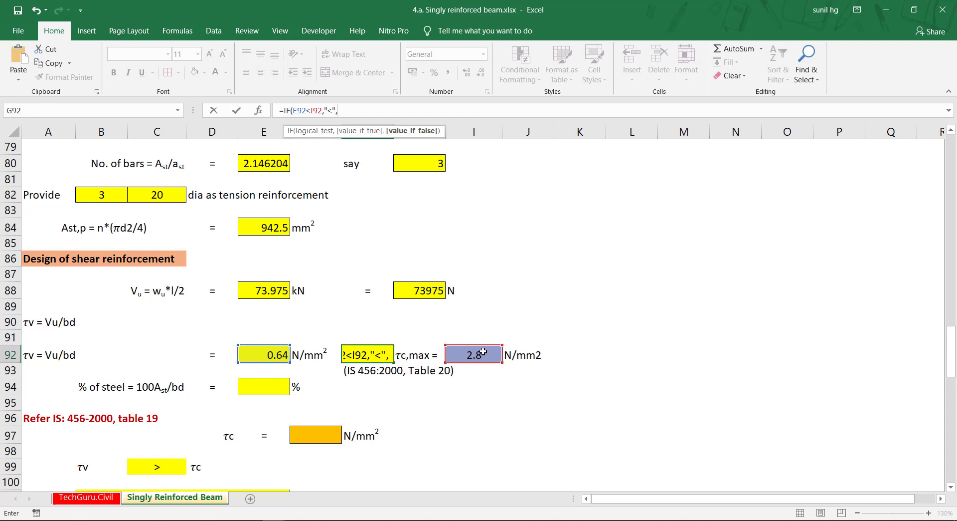
pyautogui.write('">")')
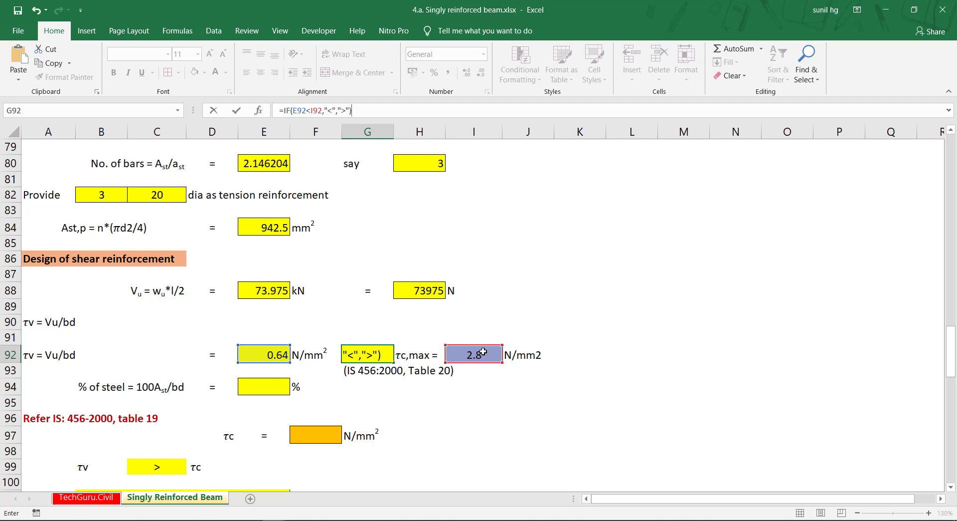
pyautogui.press('Return')
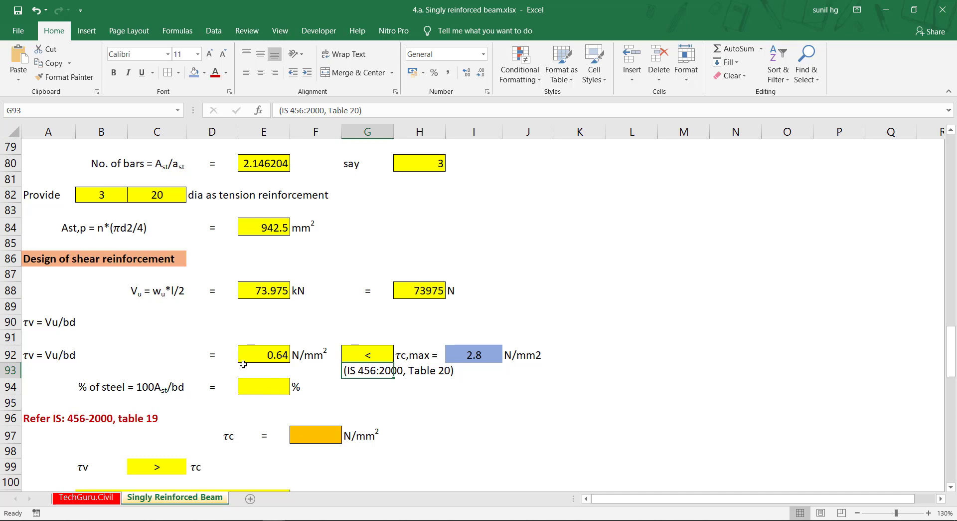
# Step: Calculate the steel percentage in E94 from the provided steel area, beam width and effective depth with =(100*E84)/(D32*E26)
pyautogui.scroll(-2, 243, 364)
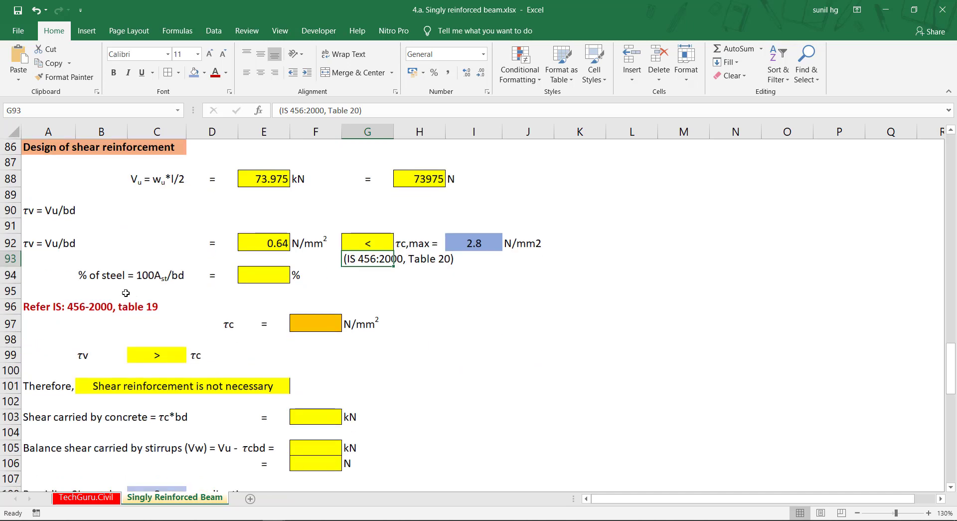
pyautogui.click(268, 274)
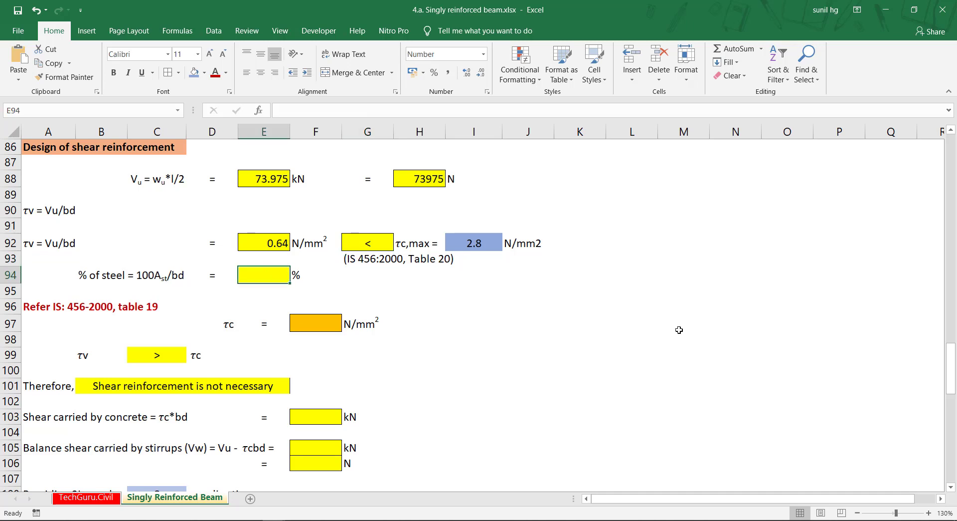
pyautogui.write('=(')
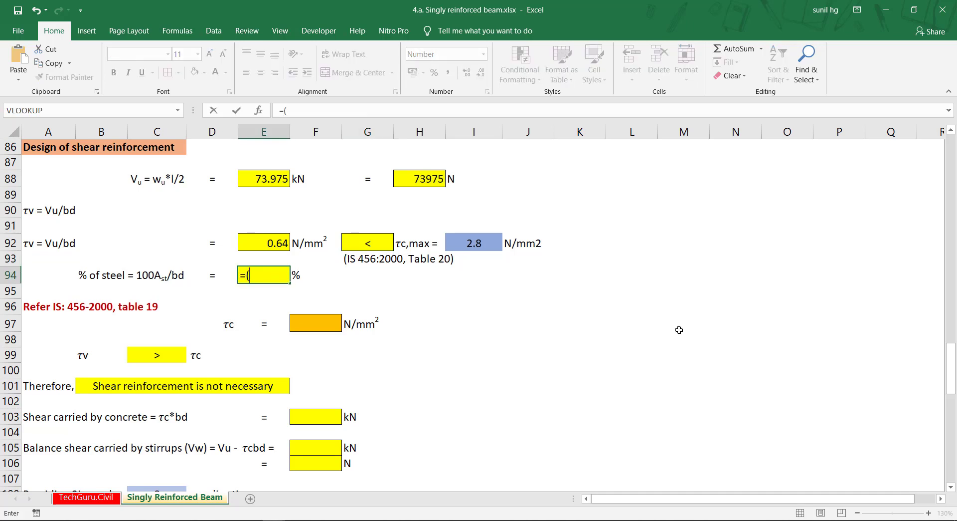
pyautogui.write('100*')
pyautogui.scroll(5, 386, 333)
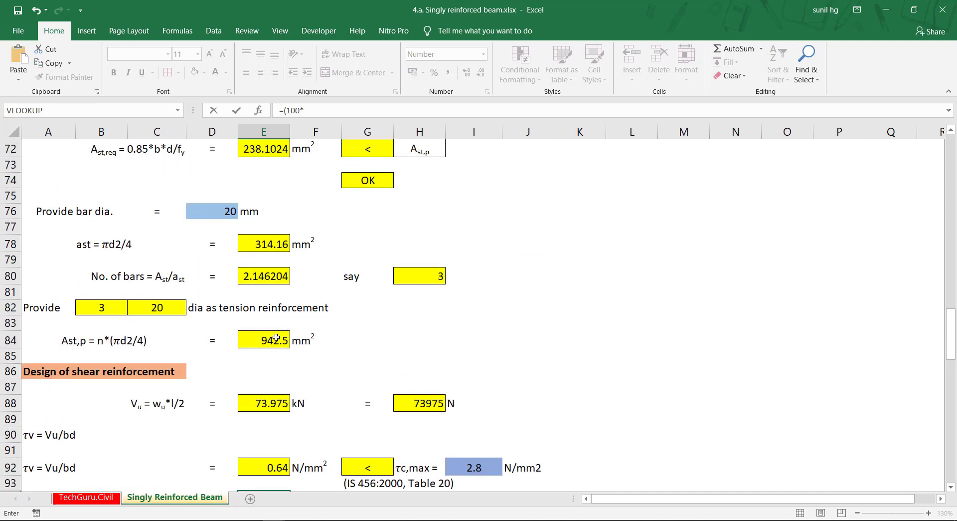
pyautogui.click(275, 340)
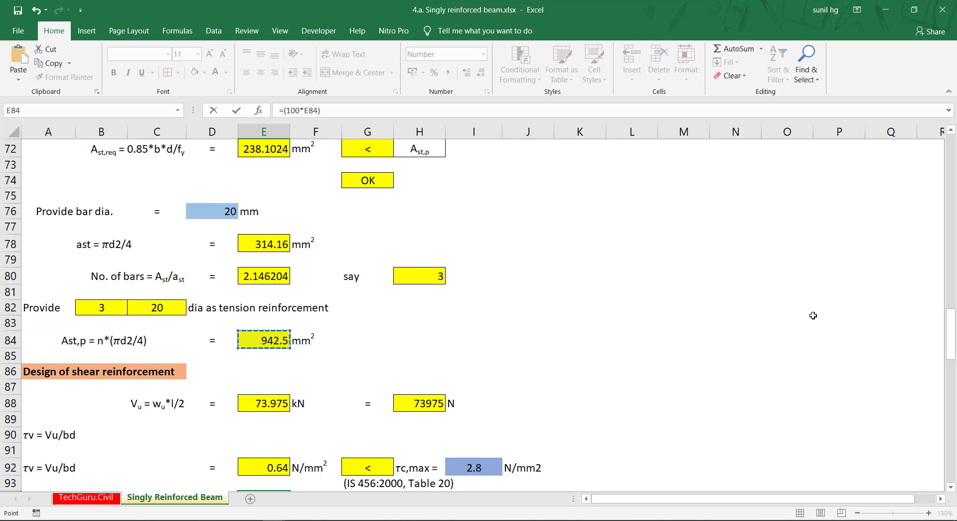
pyautogui.write(')')
pyautogui.scroll(-5, 404, 351)
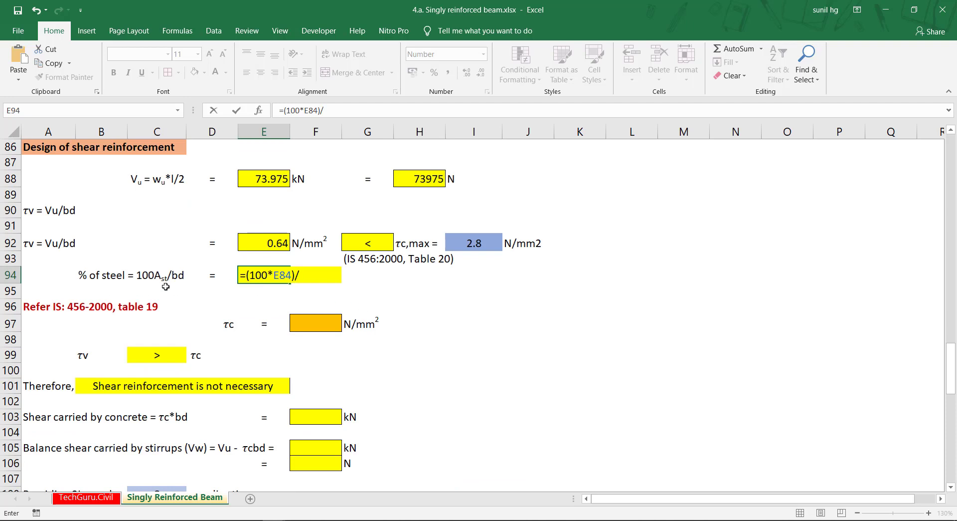
pyautogui.write('(')
pyautogui.scroll(14, 186, 280)
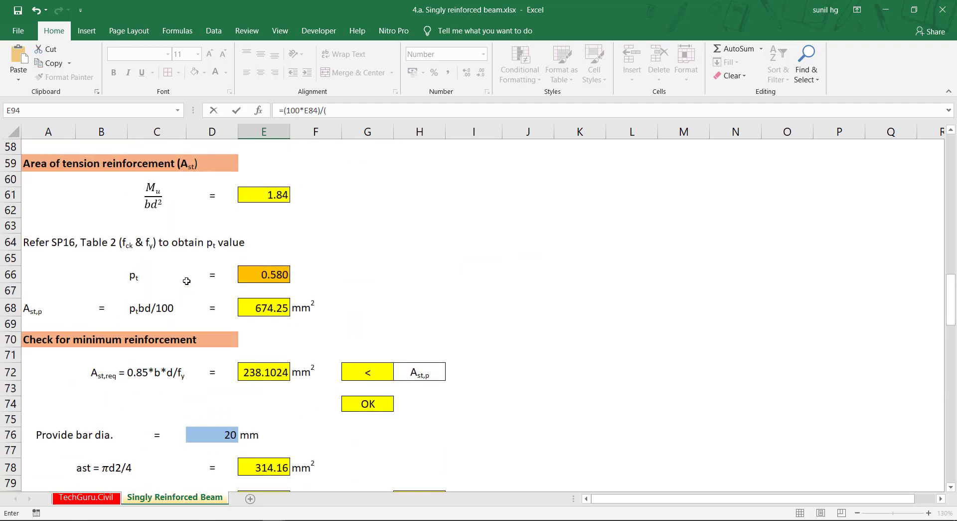
pyautogui.scroll(5, 186, 280)
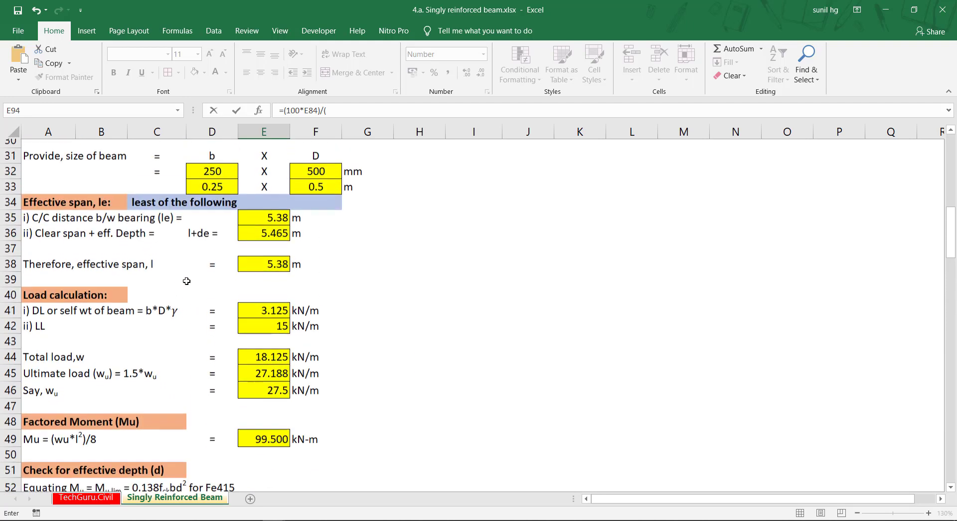
pyautogui.click(208, 179)
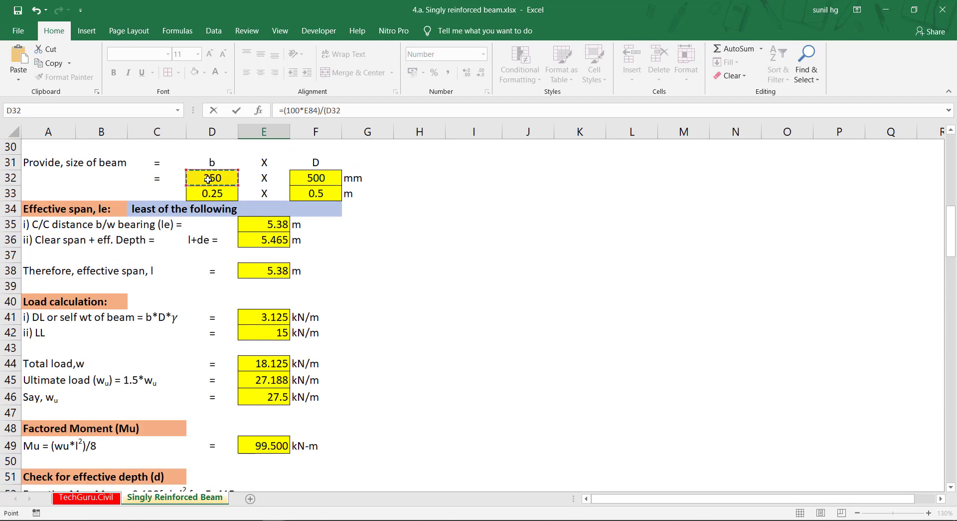
pyautogui.write('*')
pyautogui.scroll(5, 208, 179)
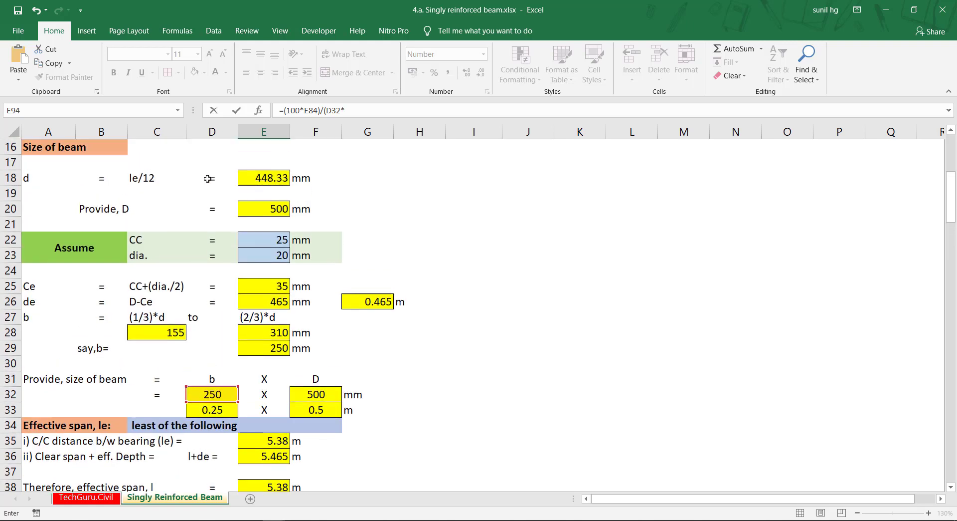
pyautogui.click(282, 303)
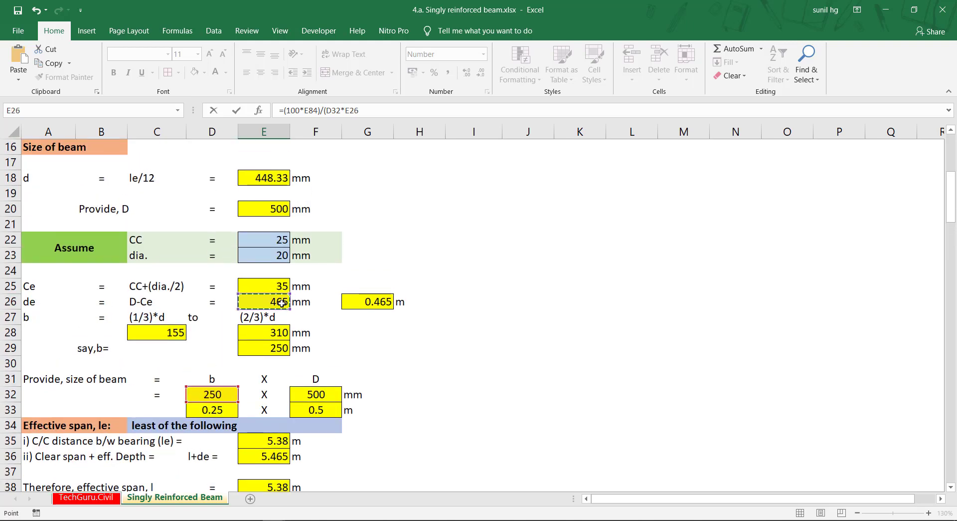
pyautogui.write(')')
pyautogui.press('Return')
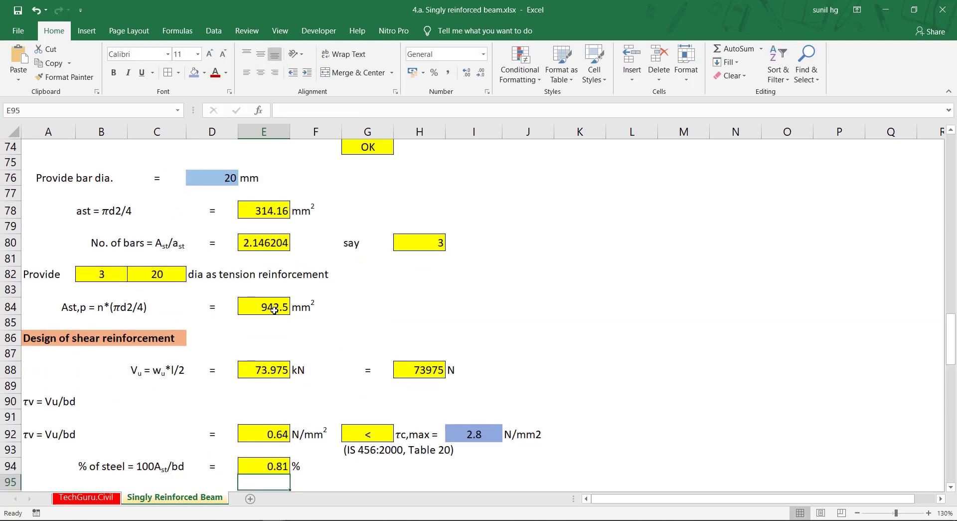
# Step: Enter 0.574 N/mm² in F97 as the concrete shear strength τc for the calculated steel percentage
pyautogui.scroll(-2, 259, 333)
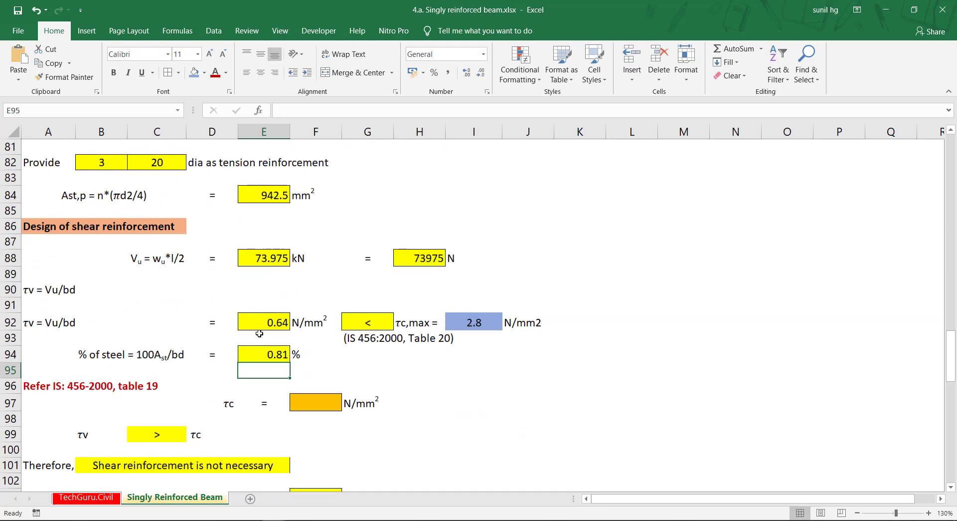
pyautogui.click(277, 351)
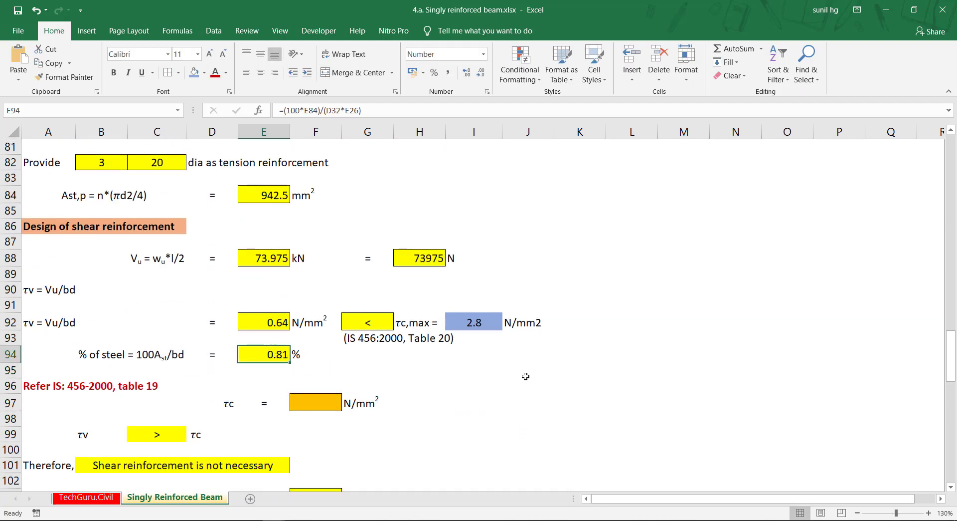
pyautogui.scroll(-2, 469, 320)
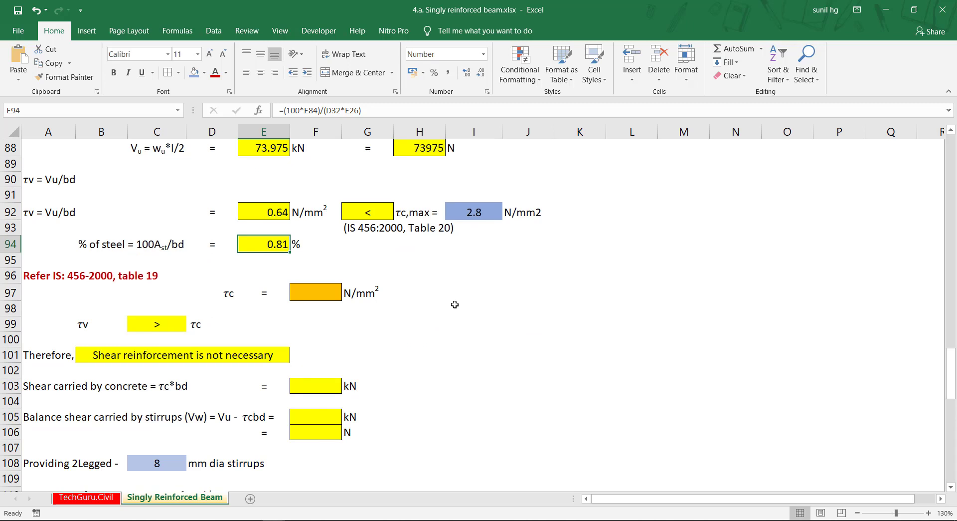
pyautogui.click(322, 290)
pyautogui.write('0.574')
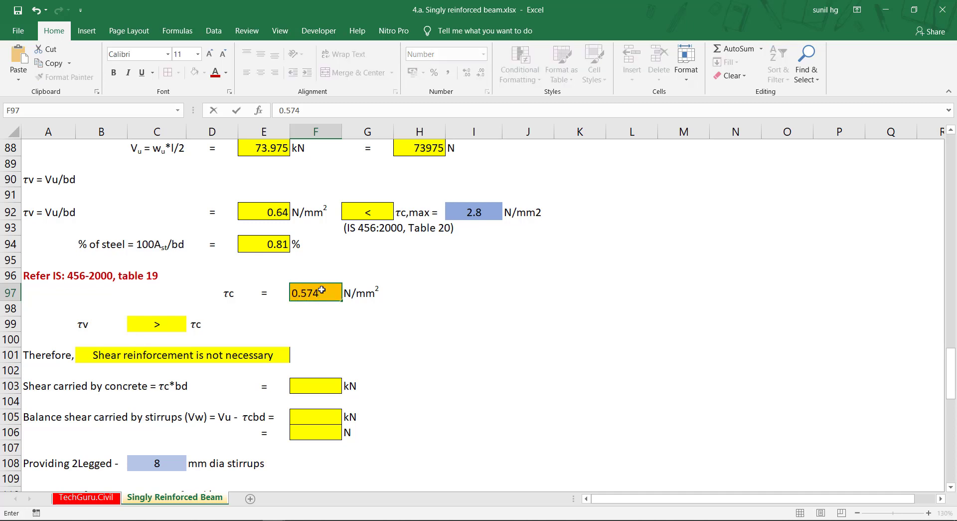
pyautogui.press('Return')
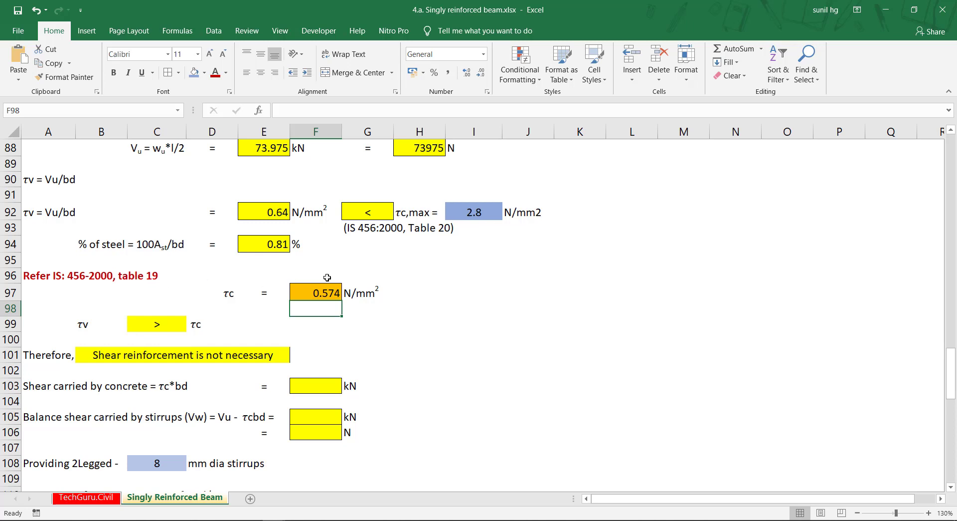
# Step: Rewrite the comparison of τv with τc in C99 as =IF(E92<F97,"<",">")
pyautogui.scroll(-2, 265, 252)
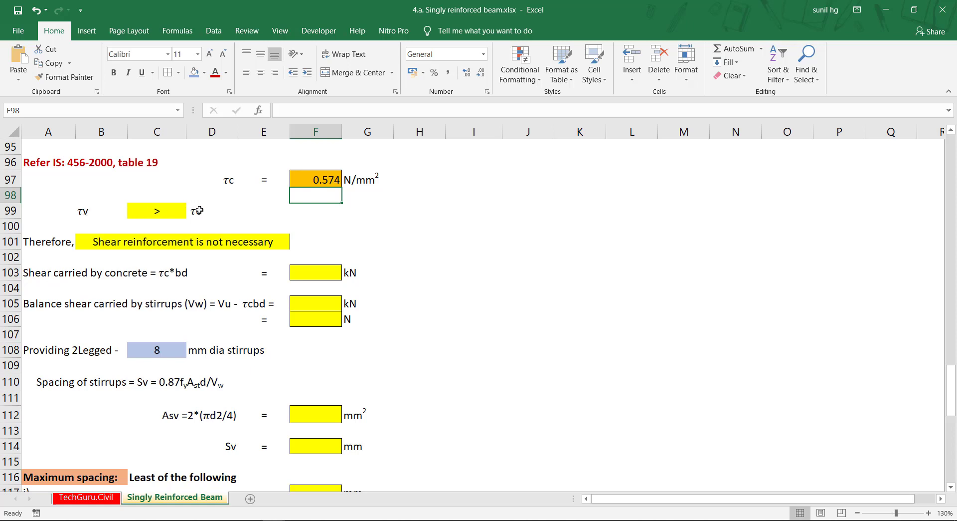
pyautogui.click(157, 212)
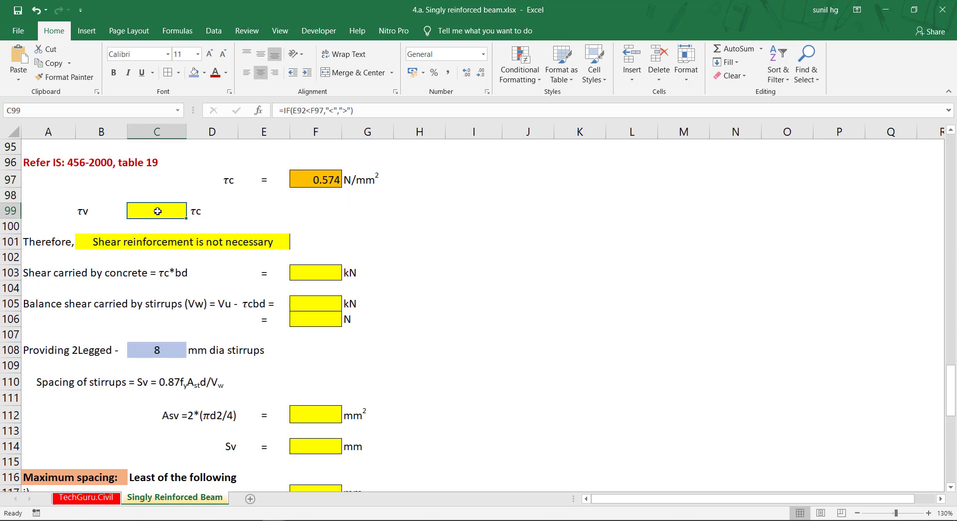
pyautogui.click(270, 122)
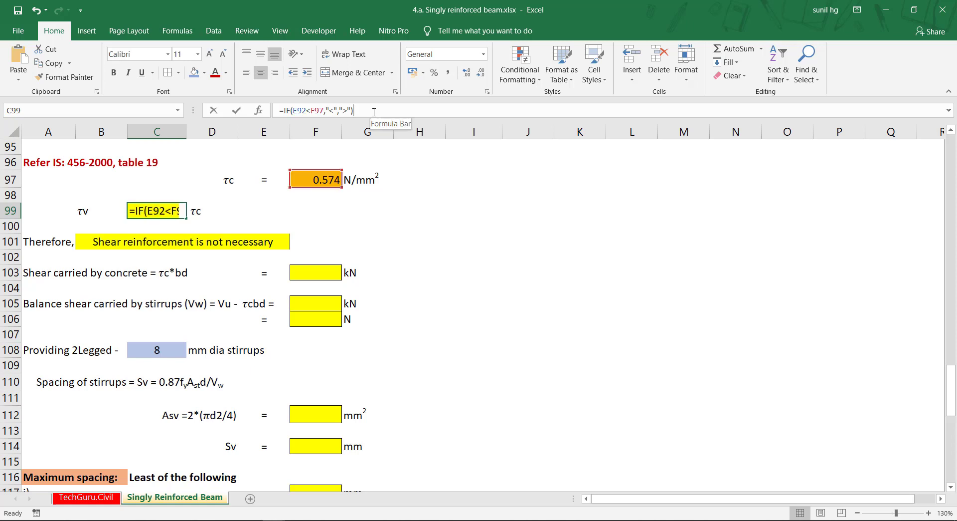
pyautogui.tripleClick(276, 110)
pyautogui.press('BackSpace')
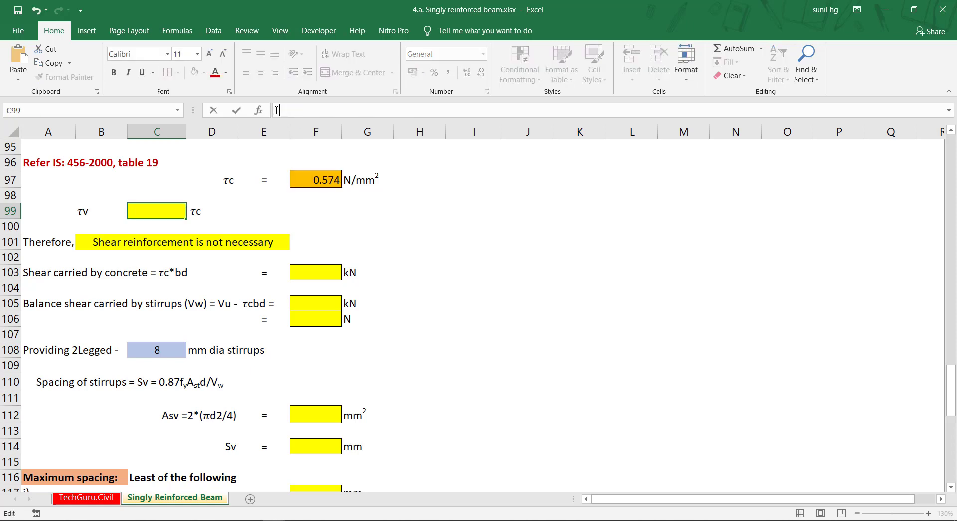
pyautogui.write('=if')
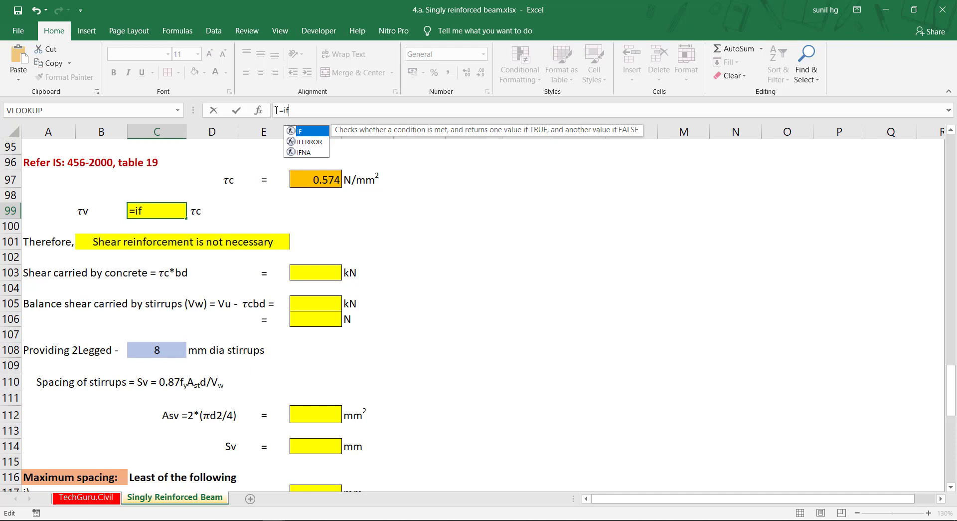
pyautogui.press('Tab')
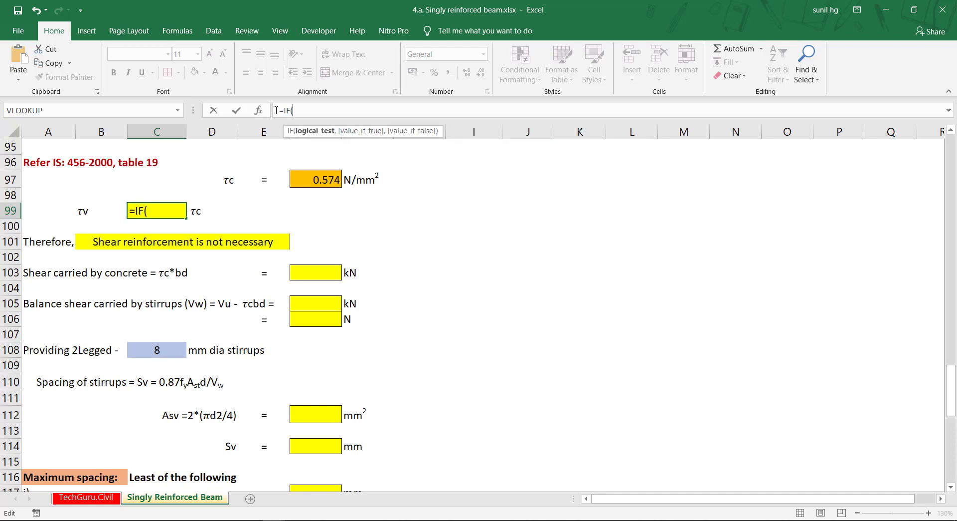
pyautogui.scroll(5, 394, 253)
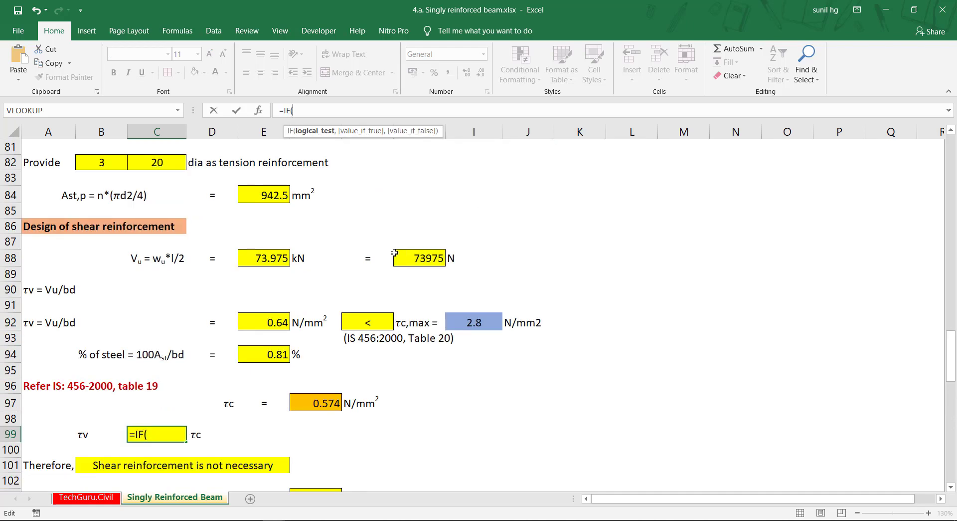
pyautogui.click(269, 320)
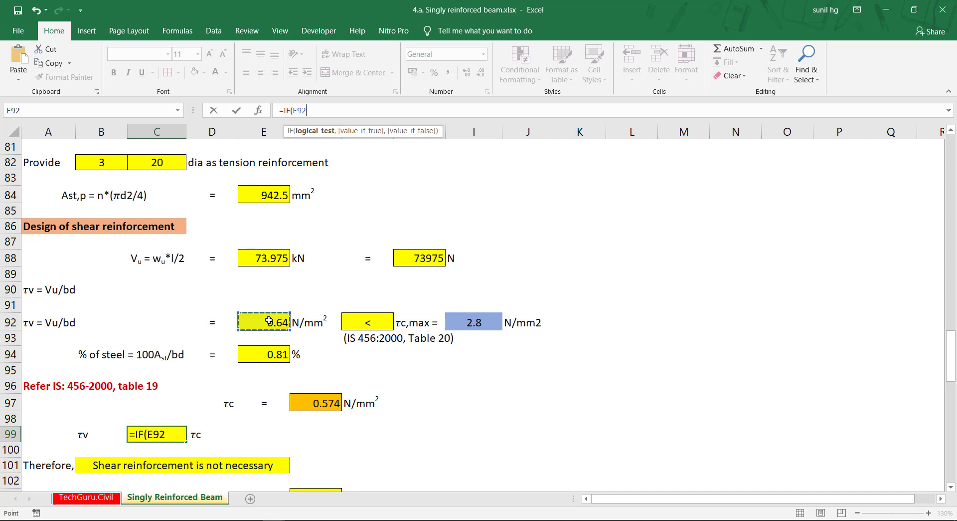
pyautogui.write('<')
pyautogui.click(317, 400)
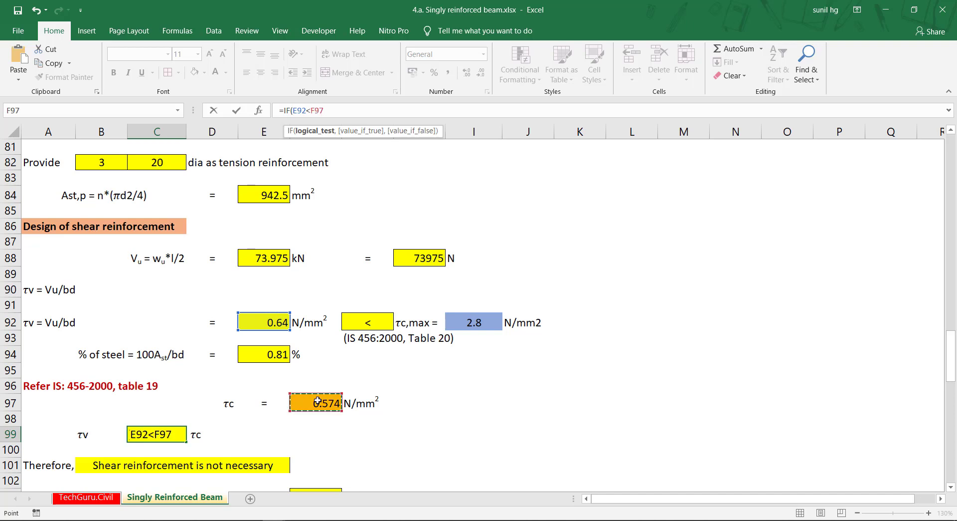
pyautogui.write(',"<')
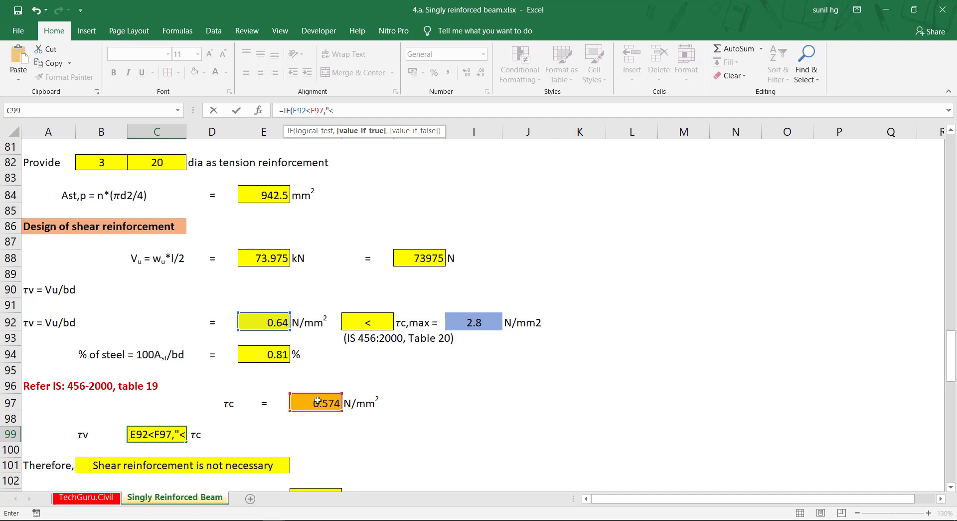
pyautogui.write('",">')
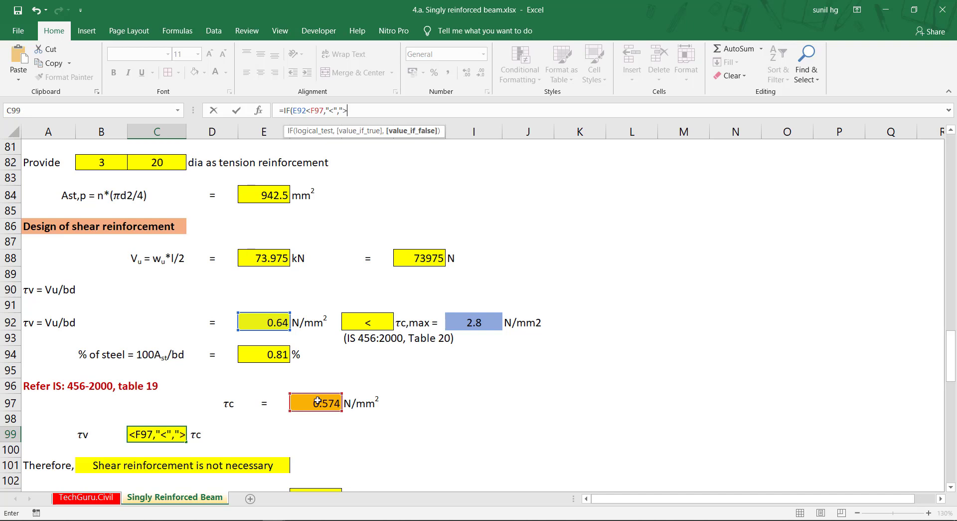
pyautogui.write('")')
pyautogui.press('Return')
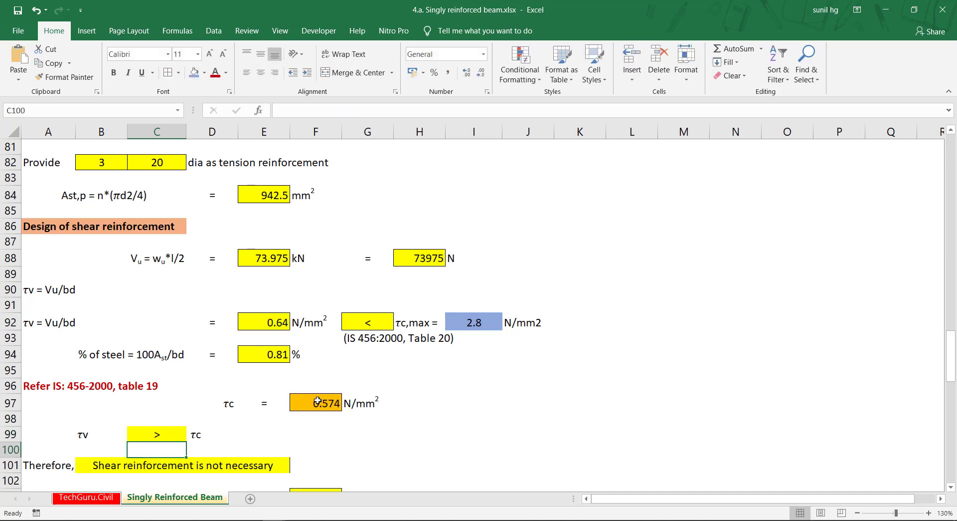
# Step: Change the logical test of the shear reinforcement formula in B101 to E92<F97, keeping both result texts
pyautogui.scroll(-3, 130, 396)
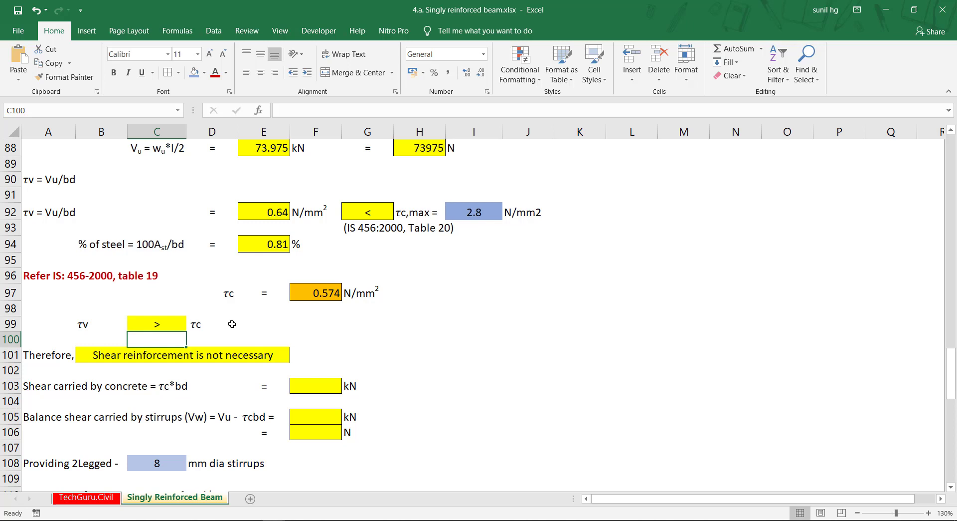
pyautogui.click(109, 356)
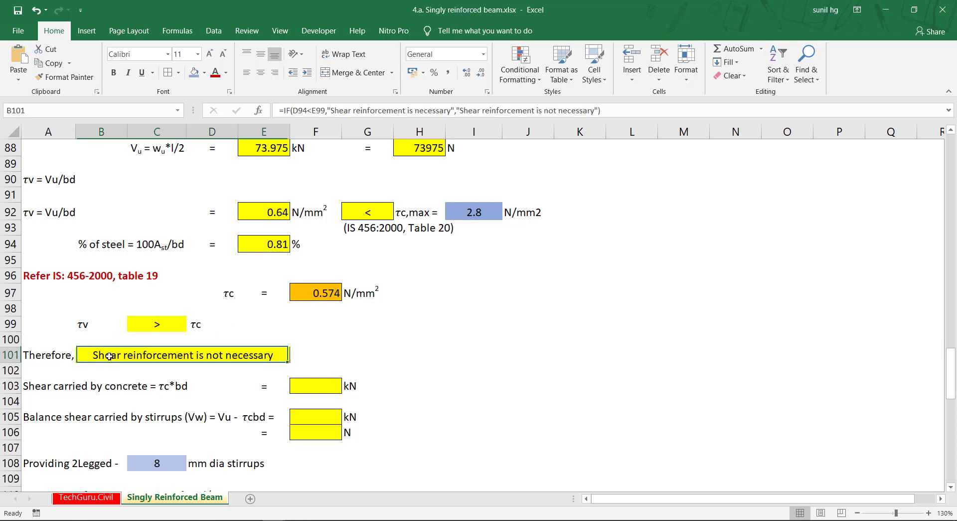
pyautogui.click(614, 109)
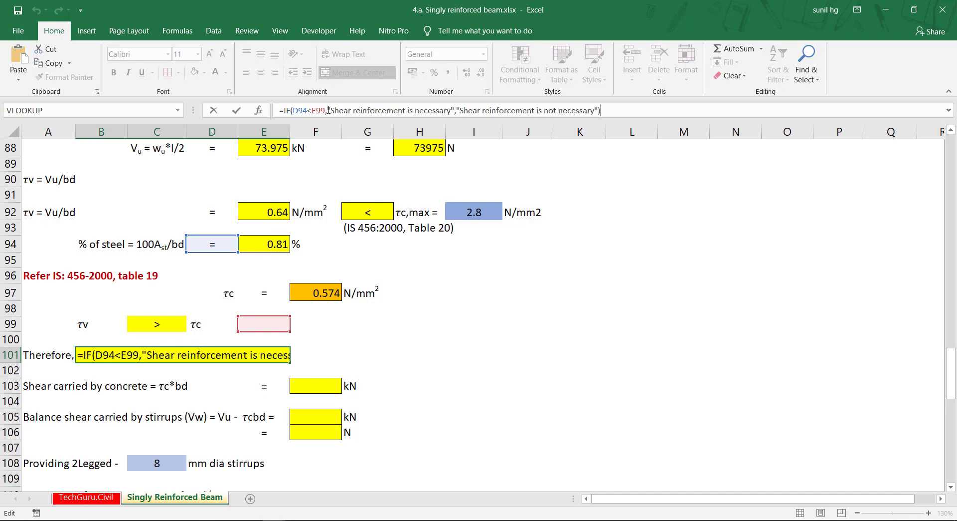
pyautogui.moveTo(325, 110); pyautogui.dragTo(293, 110)
pyautogui.press('BackSpace')
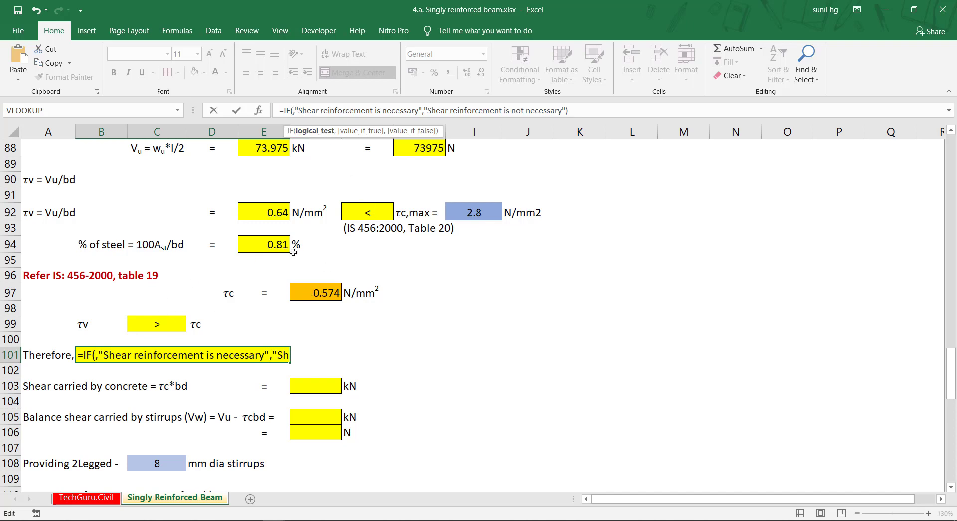
pyautogui.click(273, 214)
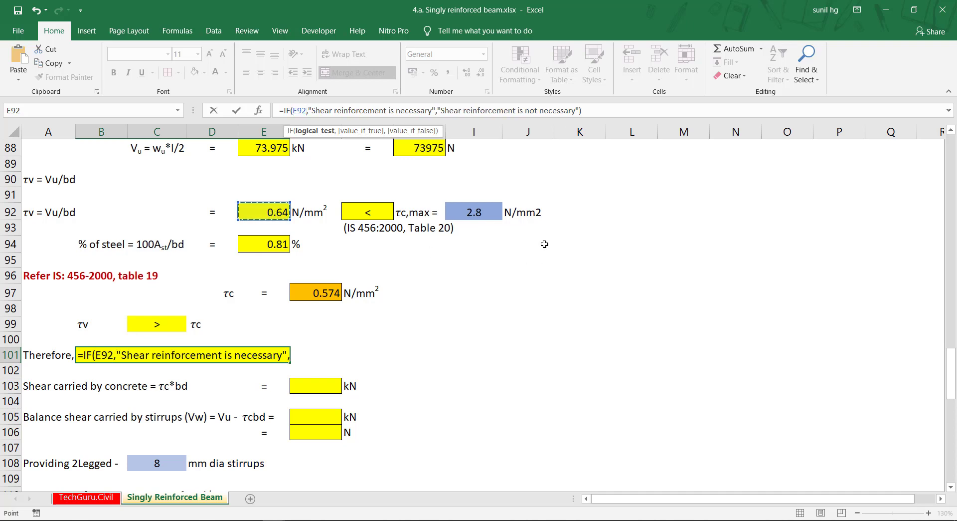
pyautogui.write('<')
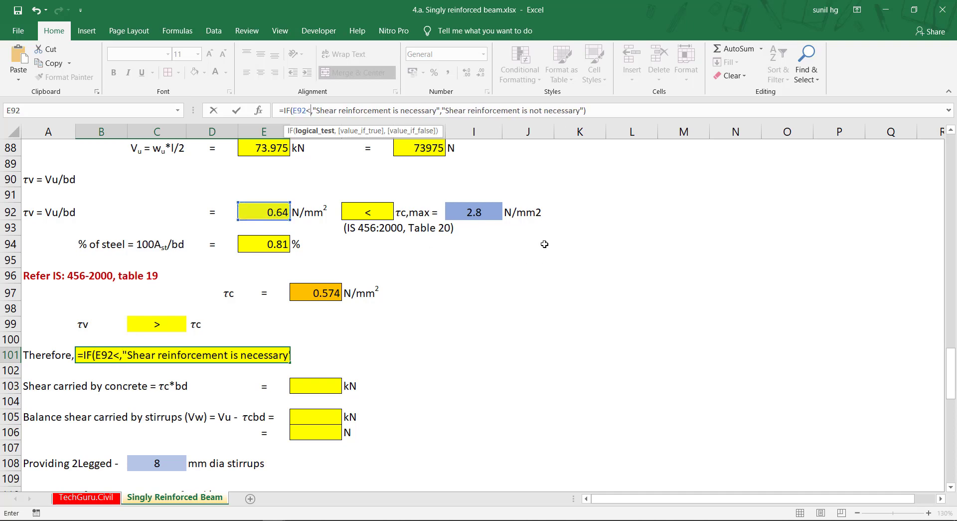
pyautogui.scroll(2, 442, 276)
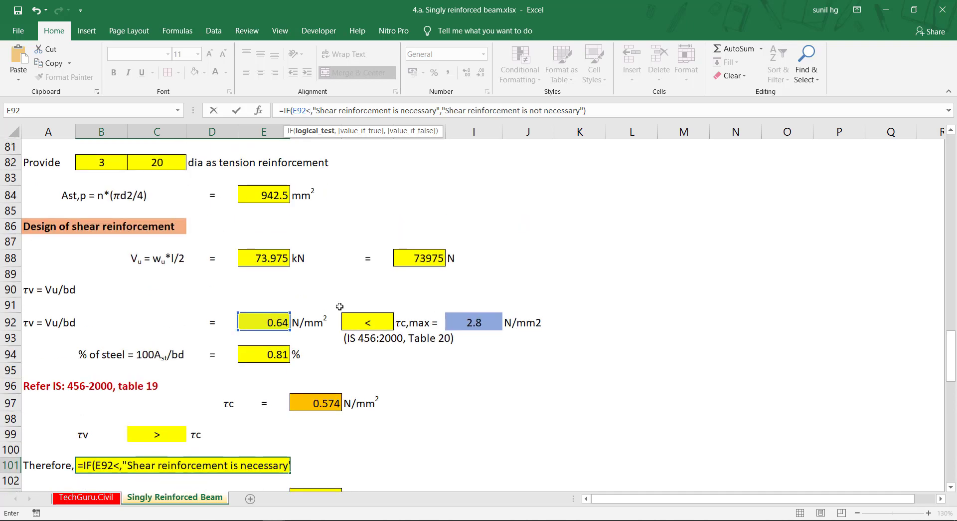
pyautogui.click(315, 405)
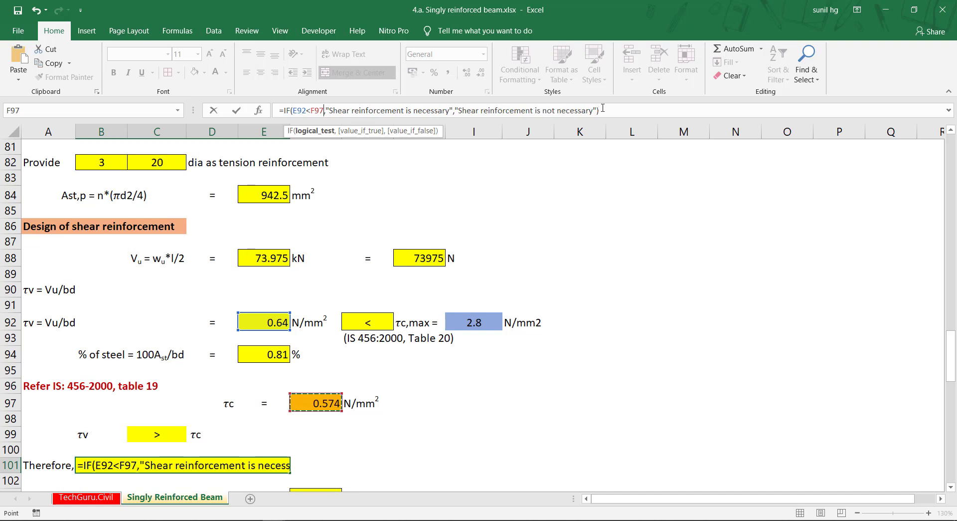
pyautogui.press('Return')
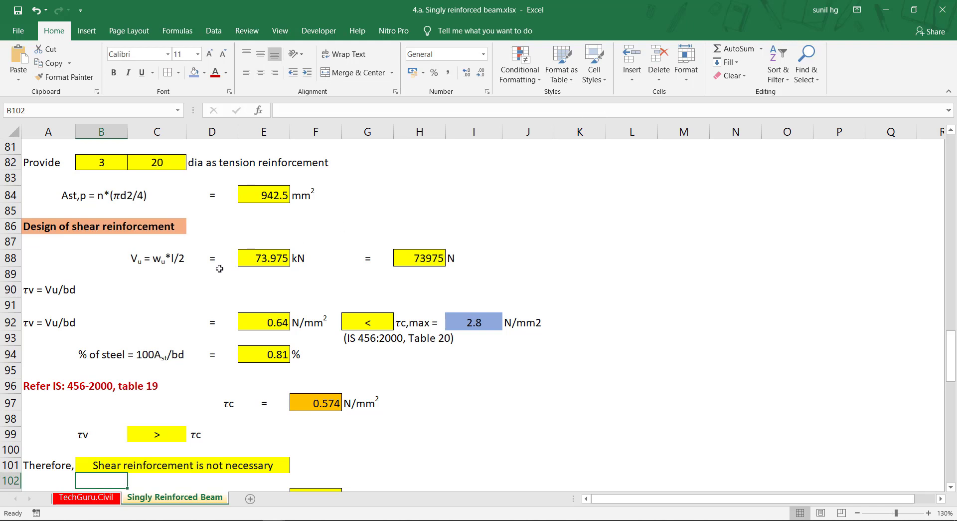
pyautogui.scroll(-5, 221, 267)
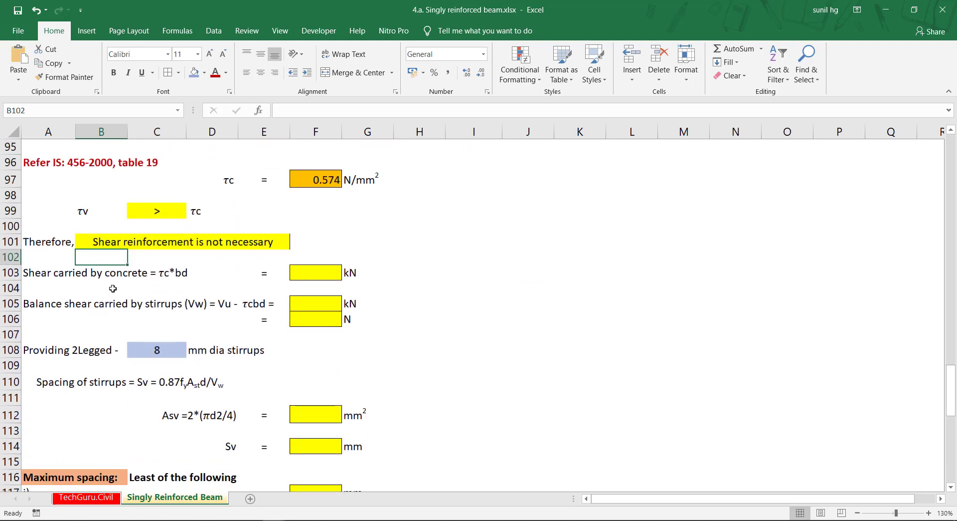
pyautogui.click(35, 271)
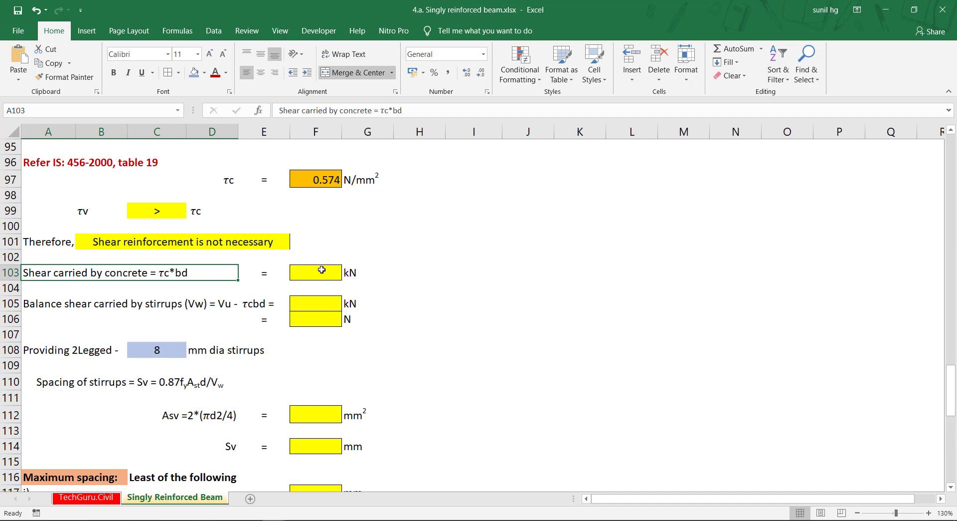
pyautogui.scroll(2, 321, 269)
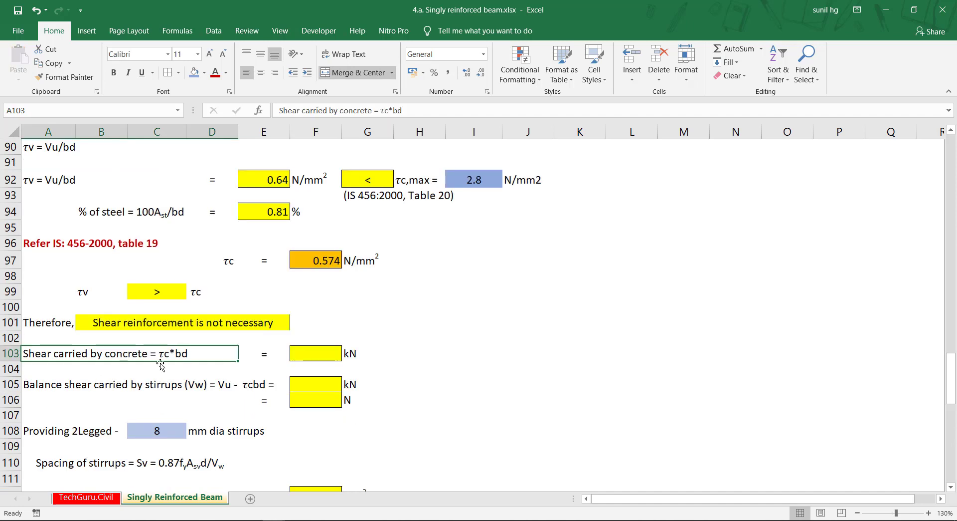
pyautogui.click(320, 355)
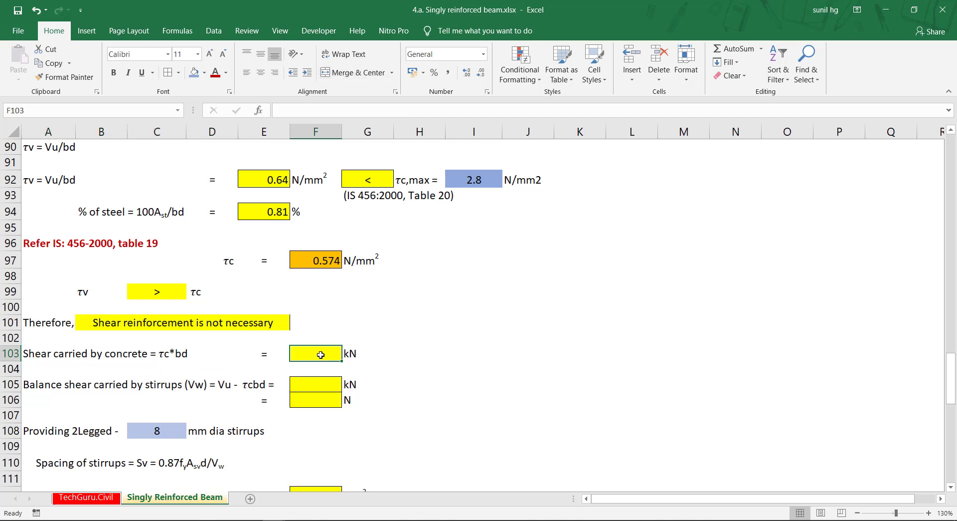
pyautogui.write('=')
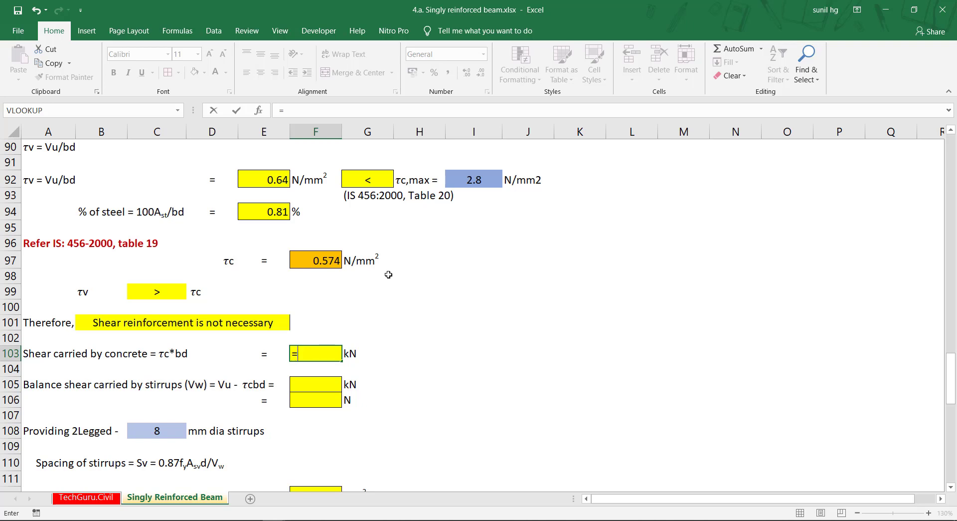
pyautogui.write('(')
pyautogui.click(318, 262)
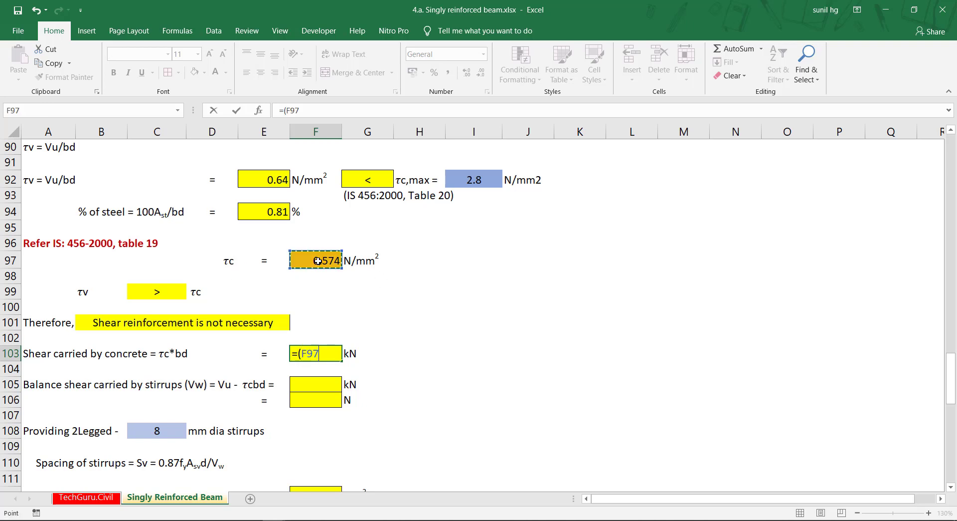
pyautogui.write('/1000')
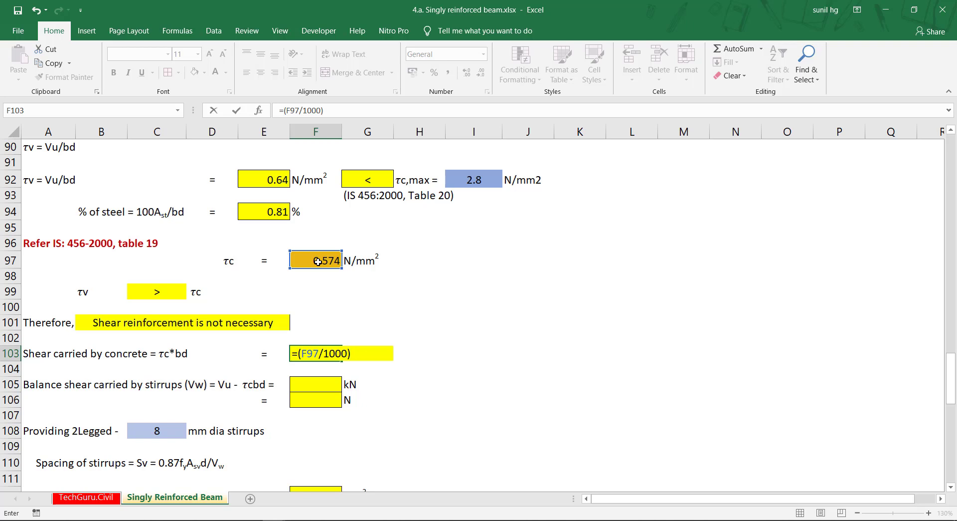
pyautogui.press('Return')
pyautogui.scroll(-2, 318, 262)
# Step: Calculate the shear carried by concrete in F103 from τc, beam width and effective depth with =(F97*D32*E26)/1000
pyautogui.click(45, 240)
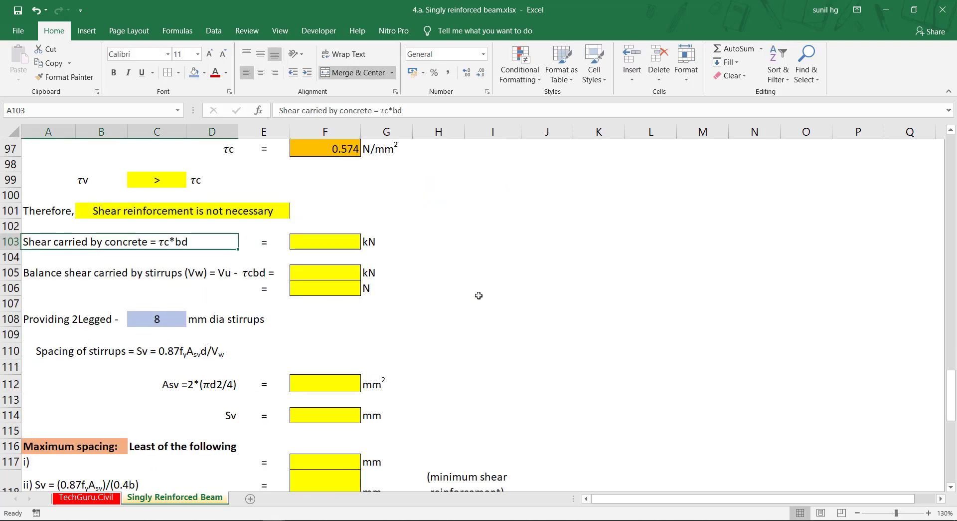
pyautogui.click(329, 241)
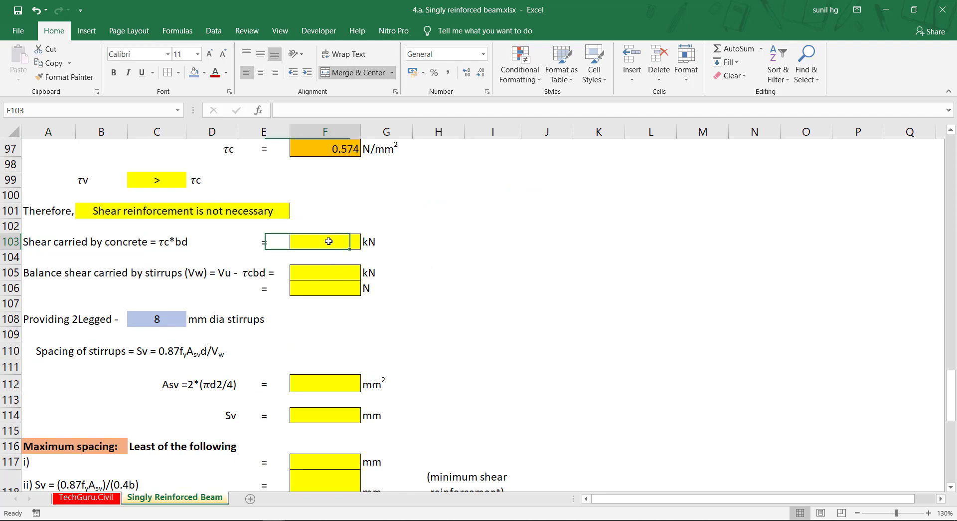
pyautogui.hotkey('ctrl', 'z')
pyautogui.write('=')
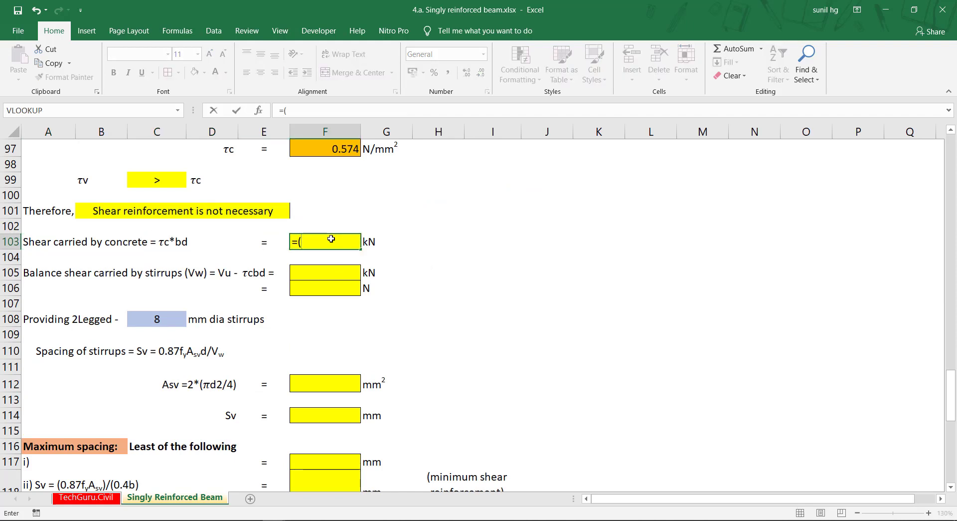
pyautogui.write('(')
pyautogui.scroll(2, 343, 228)
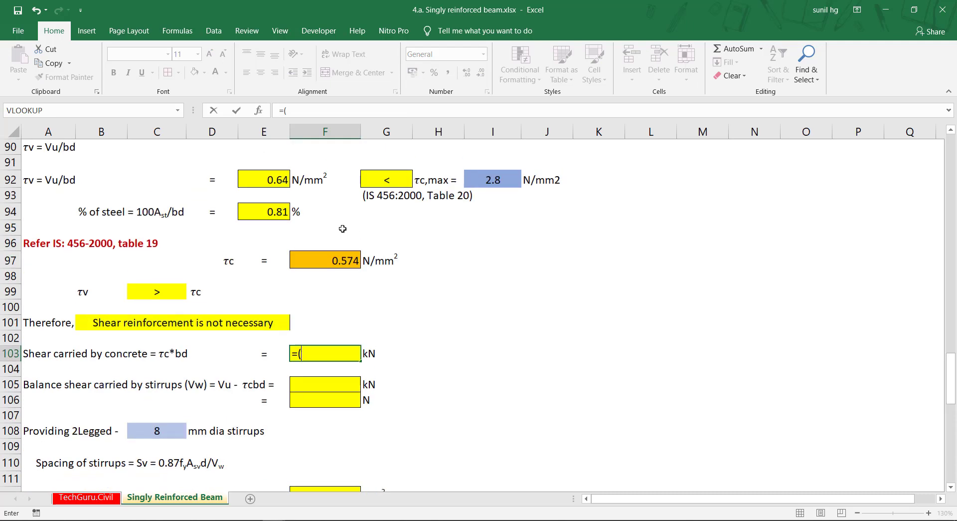
pyautogui.click(325, 261)
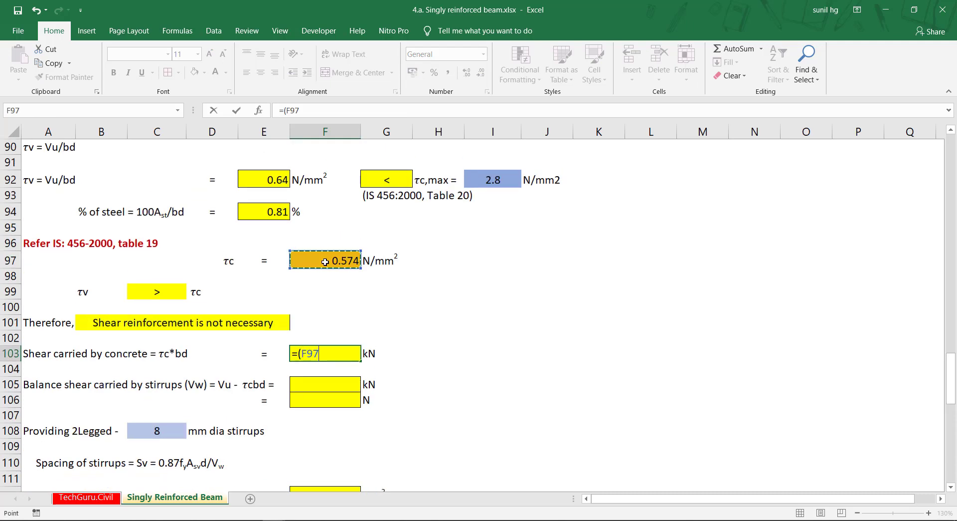
pyautogui.write('*')
pyautogui.scroll(20, 325, 262)
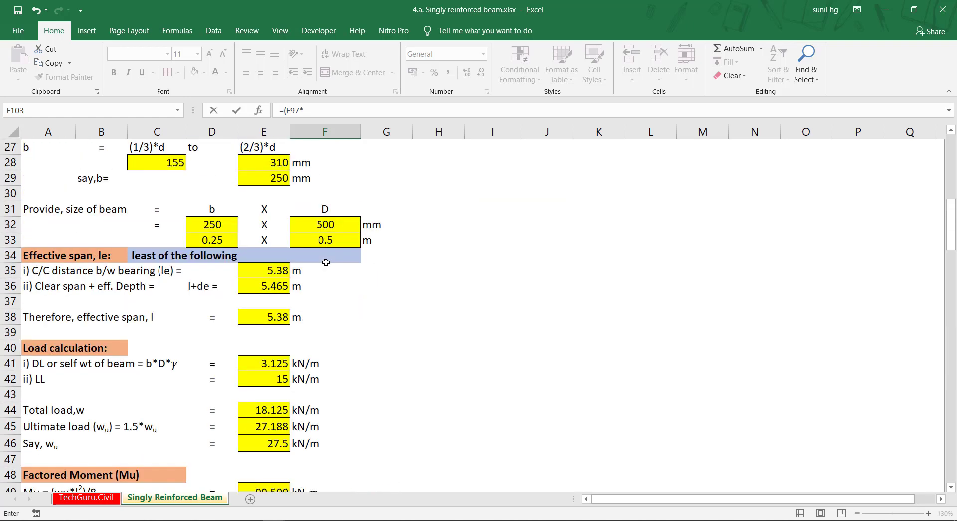
pyautogui.click(220, 224)
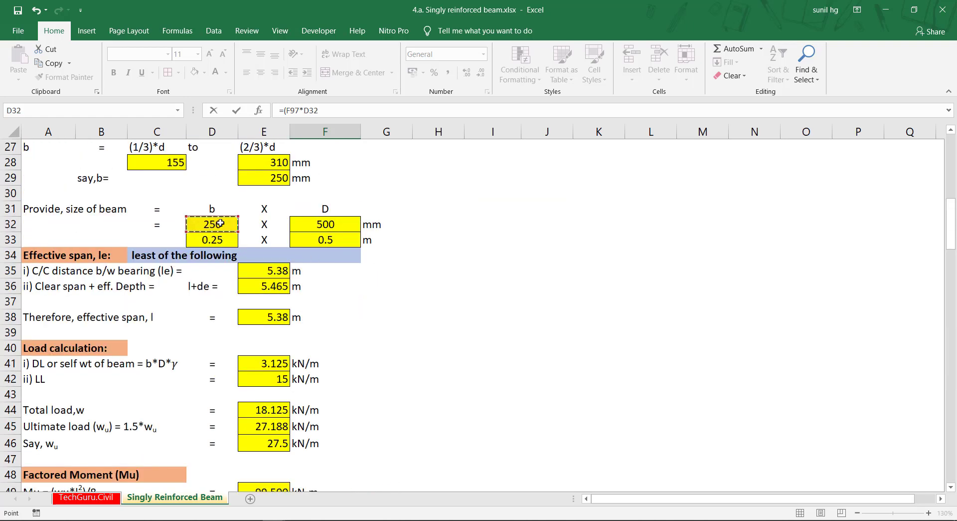
pyautogui.write('*')
pyautogui.scroll(2, 220, 224)
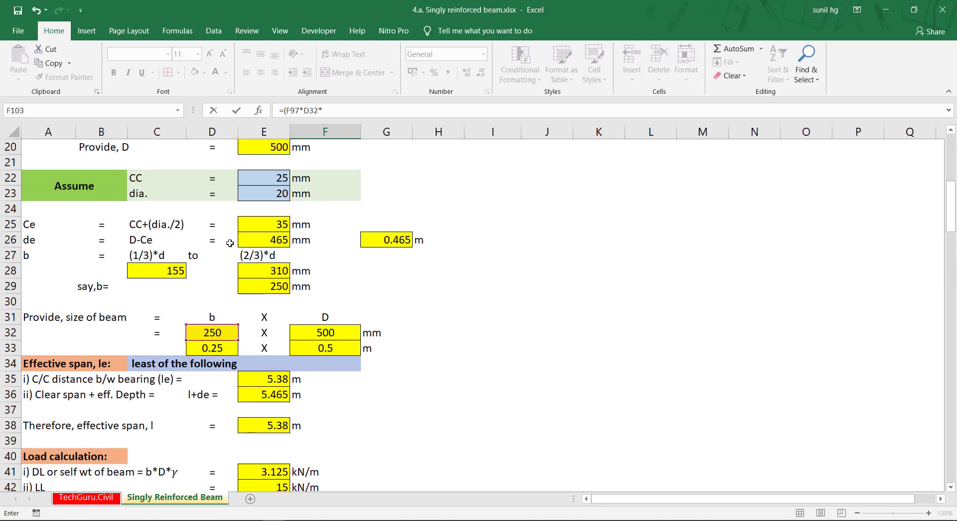
pyautogui.click(269, 240)
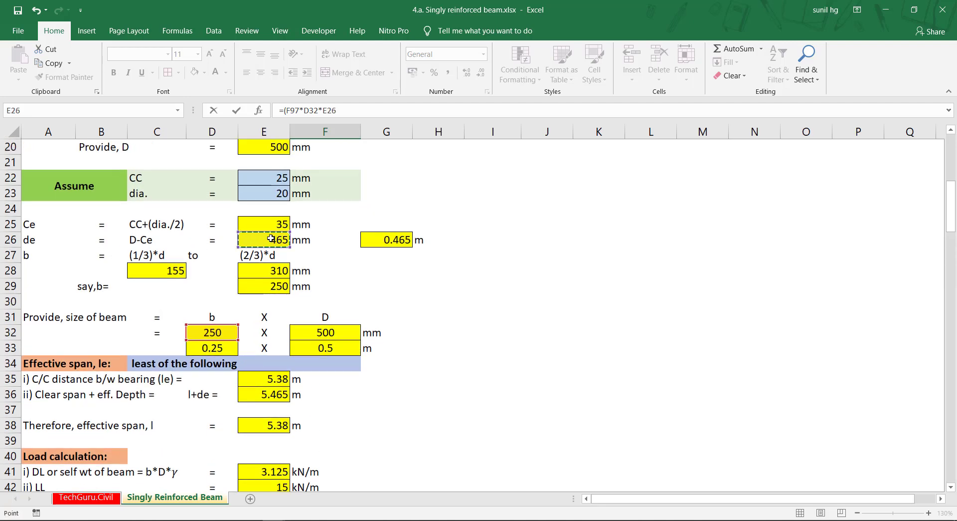
pyautogui.write(')')
pyautogui.click(352, 116)
pyautogui.scroll(-17, 342, 267)
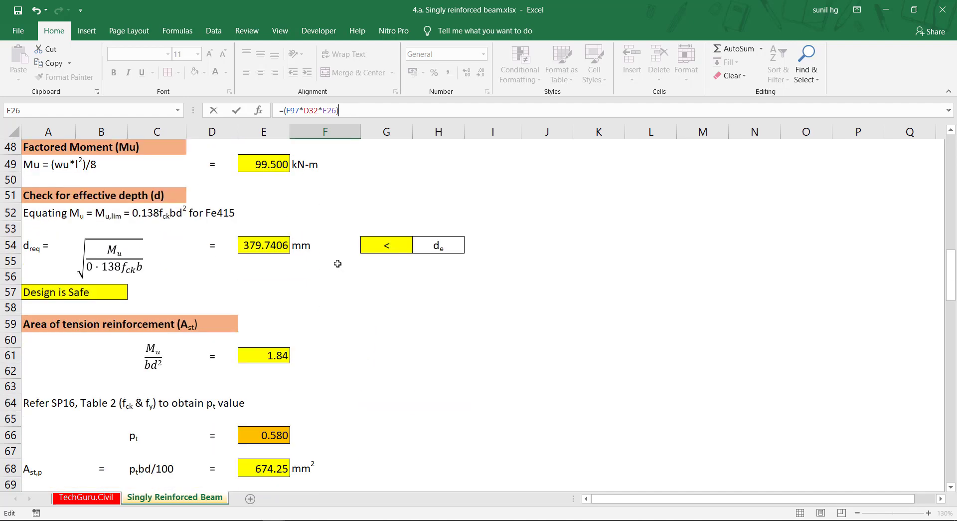
pyautogui.scroll(-4, 334, 258)
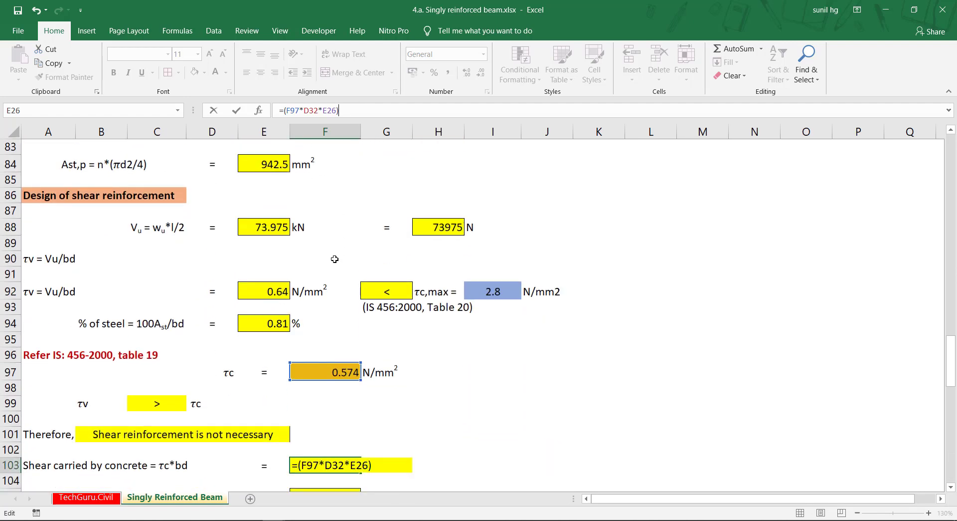
pyautogui.scroll(-2, 375, 265)
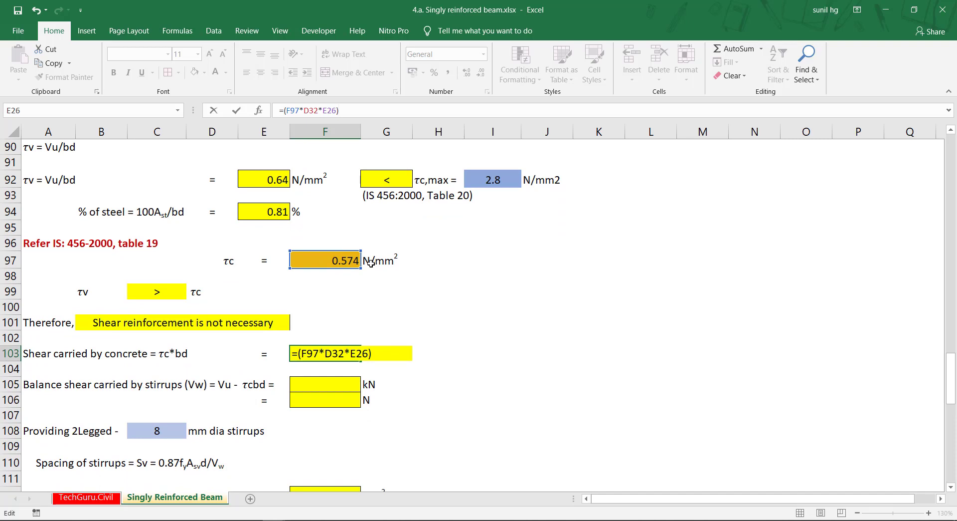
pyautogui.write('/1000')
pyautogui.press('Return')
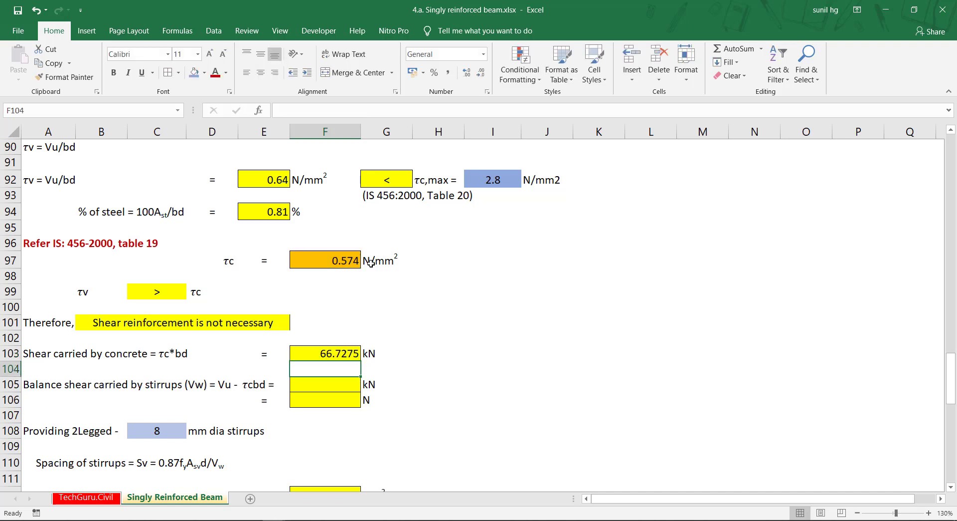
pyautogui.click(343, 358)
# Step: Calculate the balance shear carried by stirrups in F105 as Vu minus the concrete shear with =E88-F103
pyautogui.scroll(-2, 395, 318)
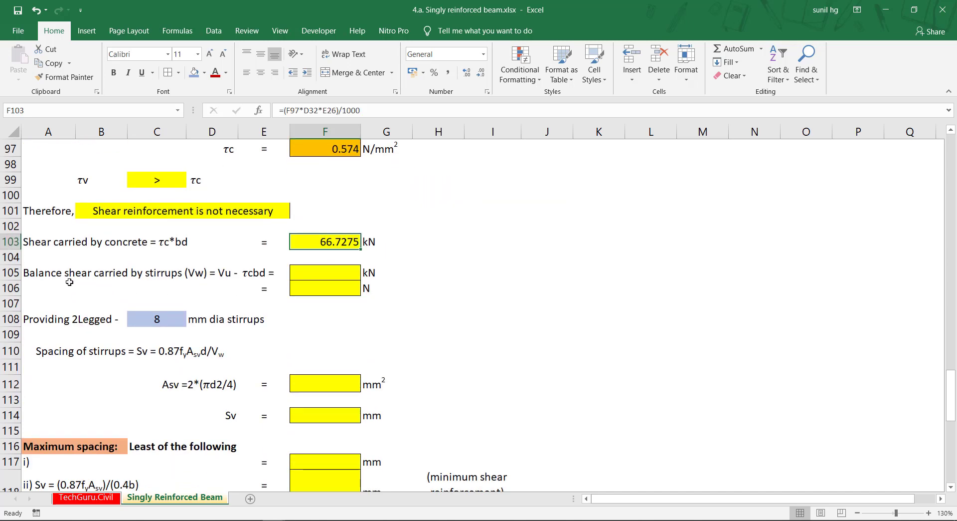
pyautogui.click(37, 274)
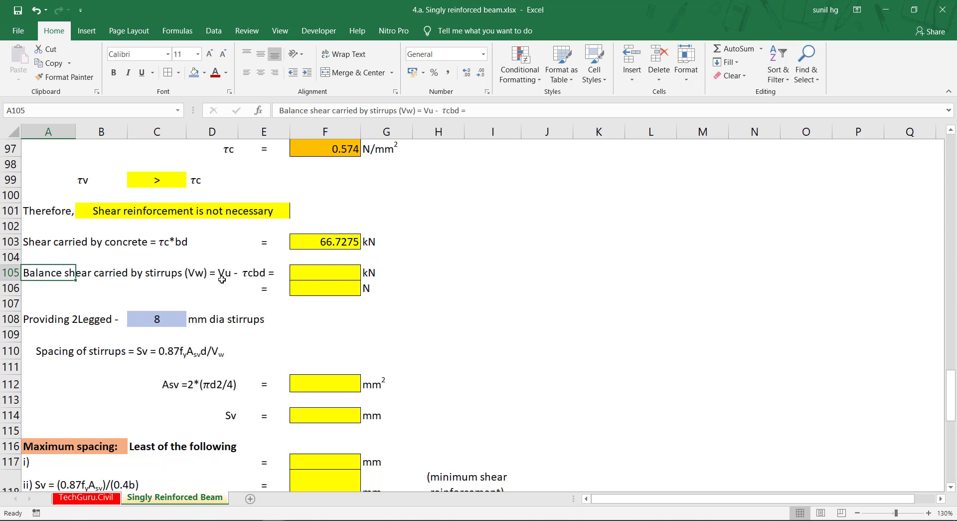
pyautogui.click(307, 274)
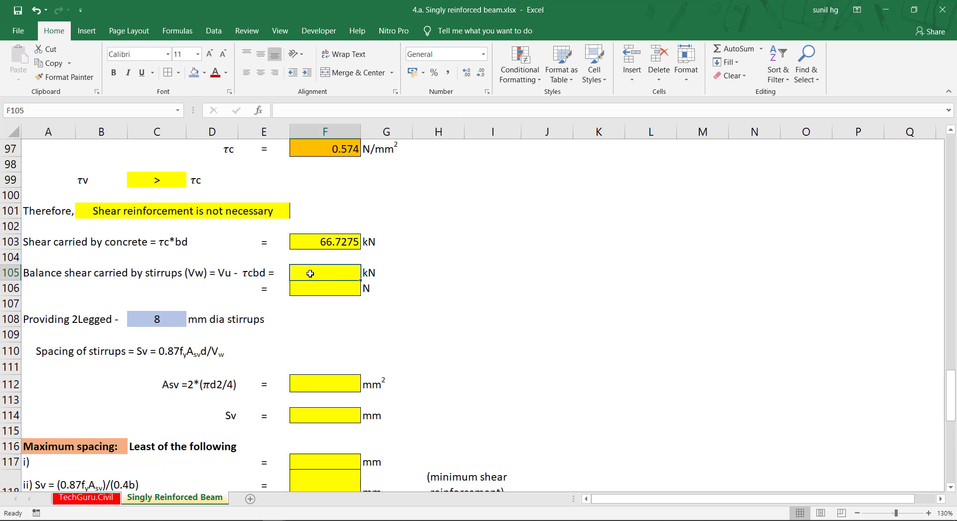
pyautogui.write('=')
pyautogui.scroll(5, 271, 273)
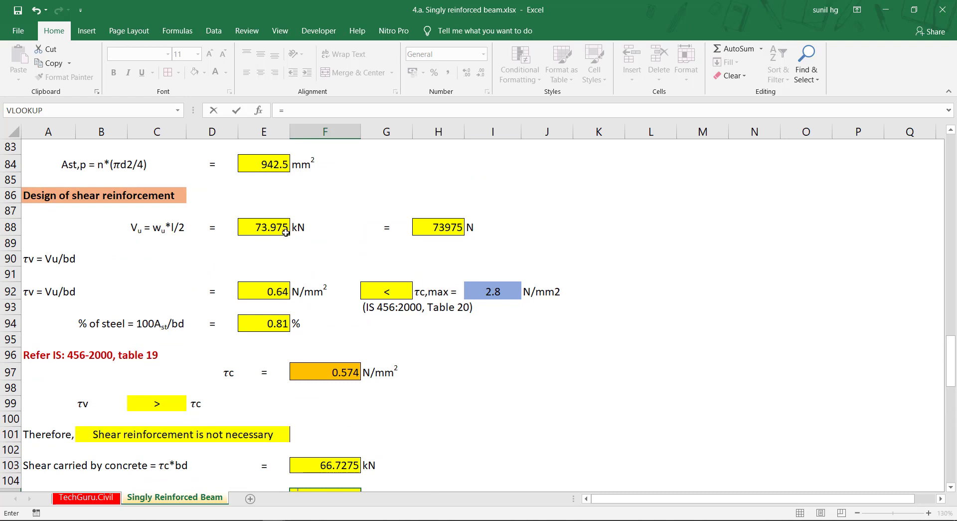
pyautogui.scroll(-2, 285, 232)
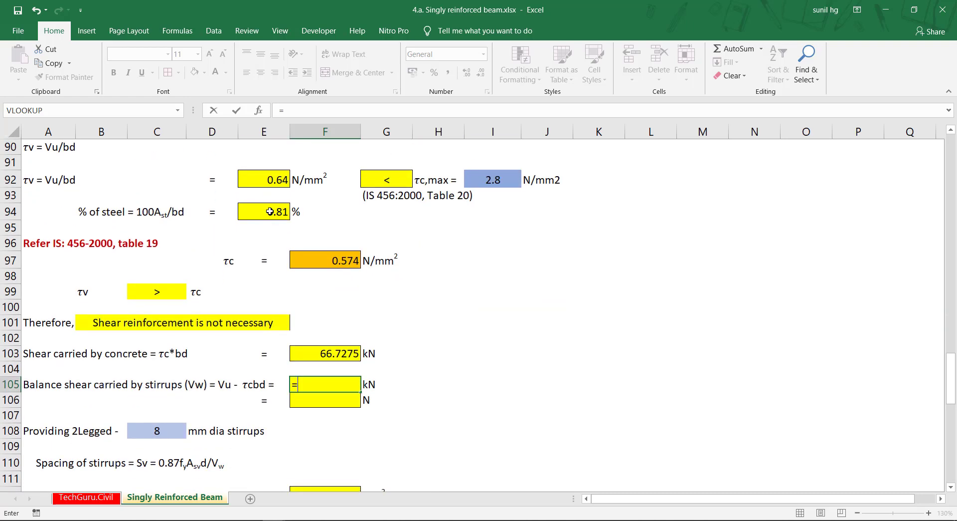
pyautogui.scroll(2, 285, 232)
pyautogui.click(273, 229)
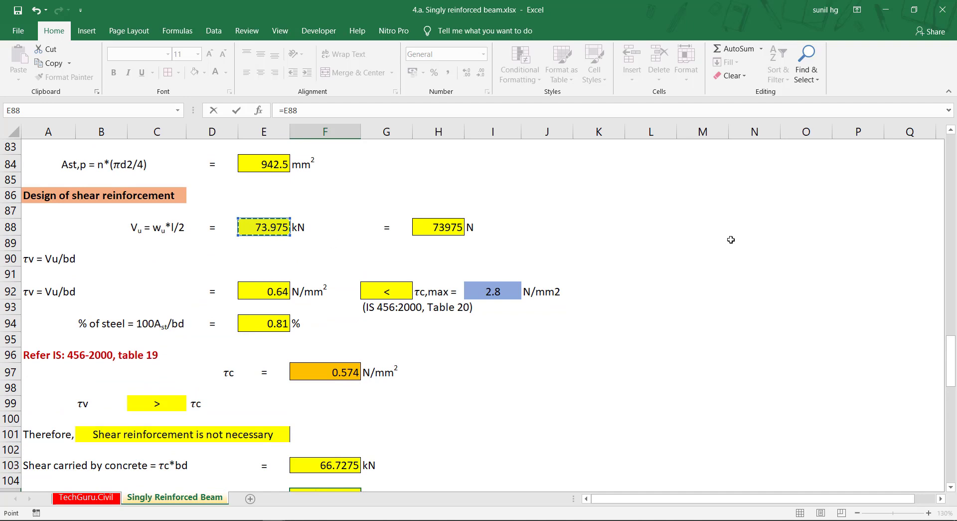
pyautogui.write('-')
pyautogui.scroll(-2, 723, 259)
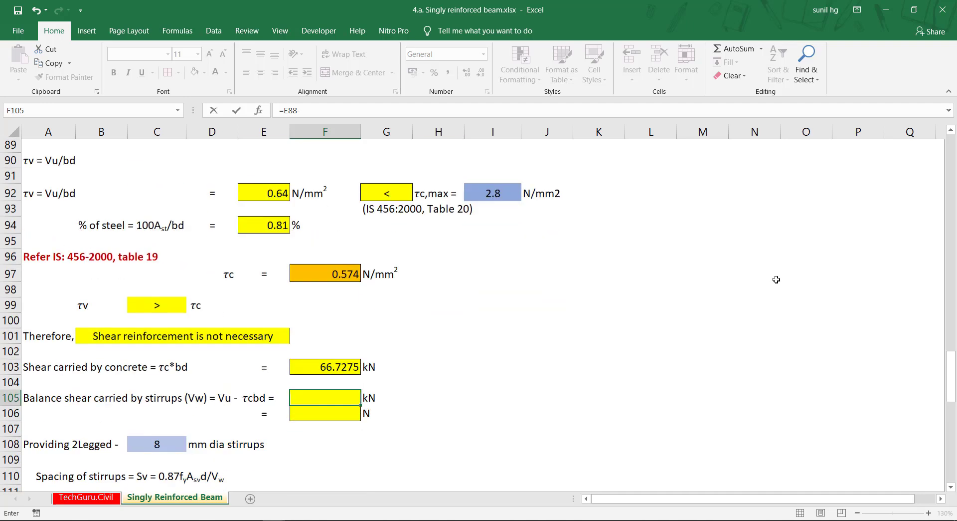
pyautogui.click(313, 356)
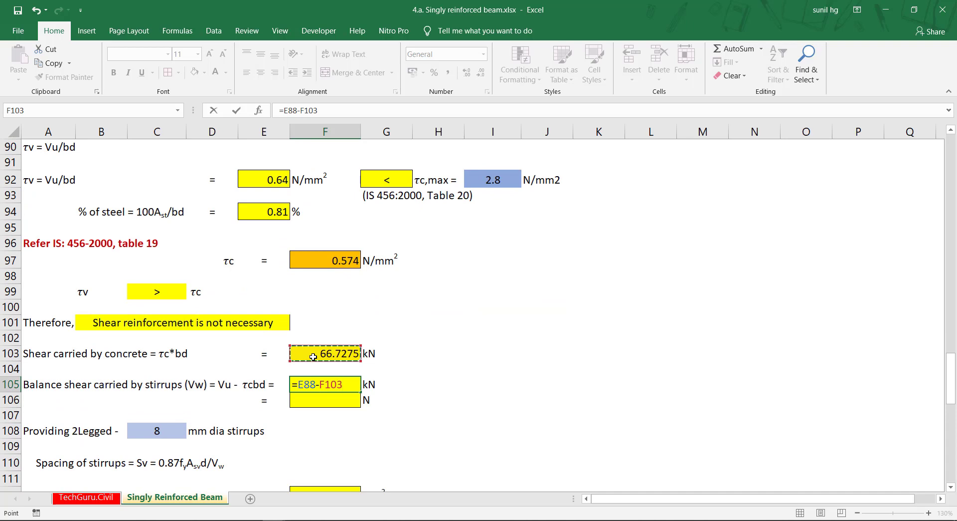
pyautogui.press('Return')
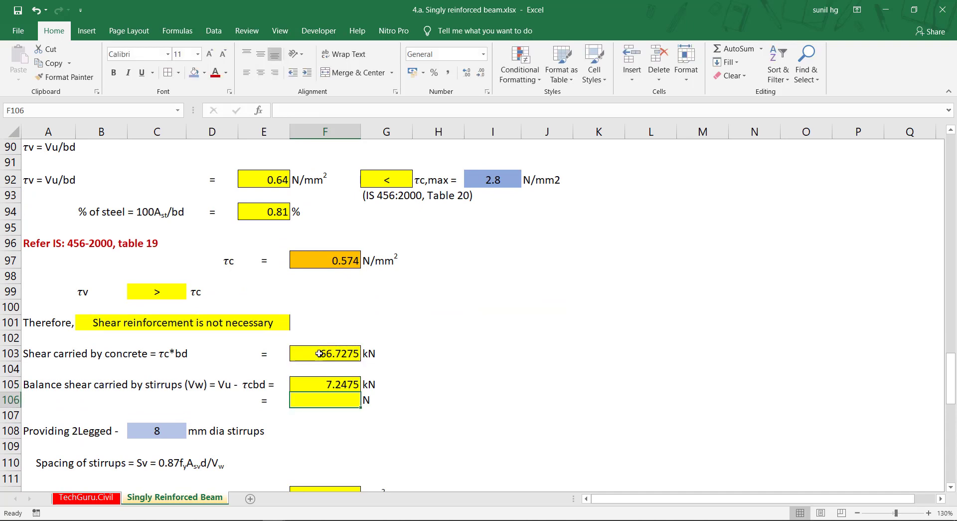
# Step: Convert the balance stirrup shear to newtons in F106 with =F105*1000
pyautogui.scroll(-2, 313, 356)
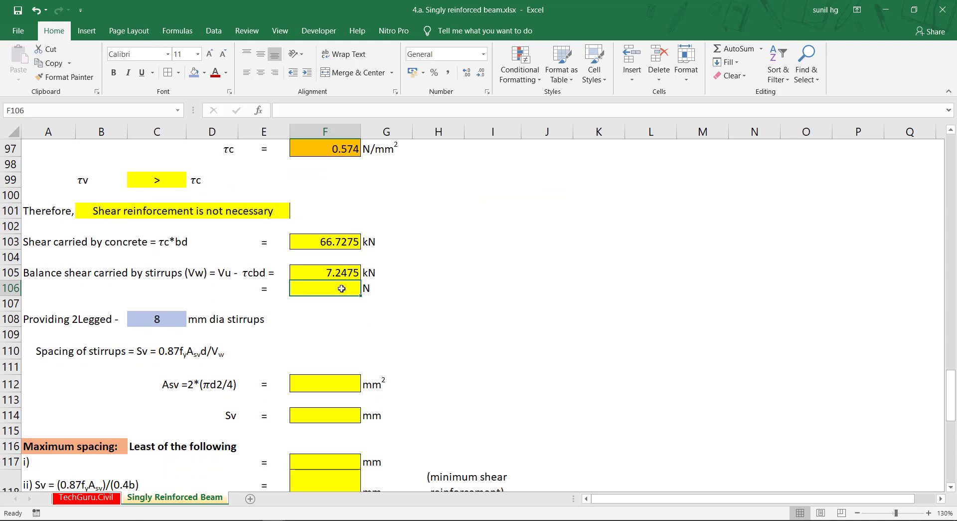
pyautogui.write('=')
pyautogui.click(343, 272)
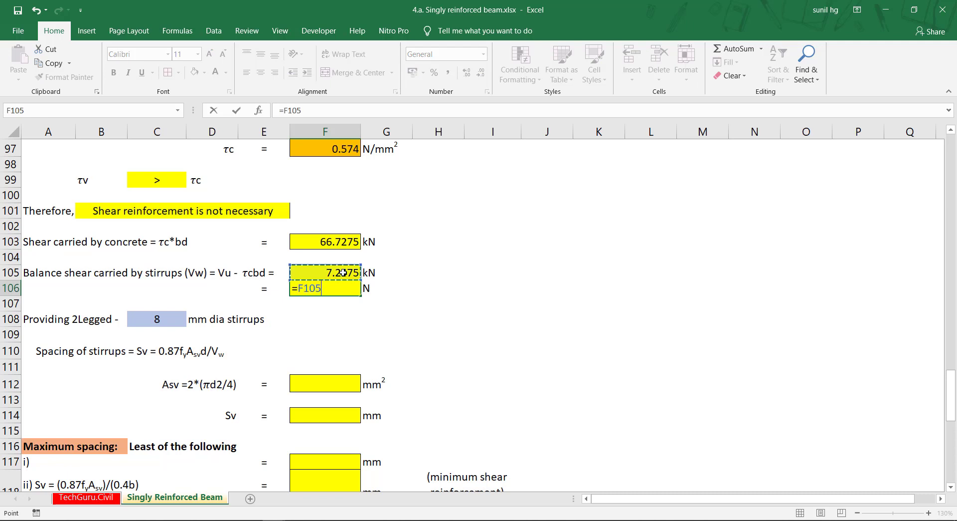
pyautogui.write('*1000')
pyautogui.press('Return')
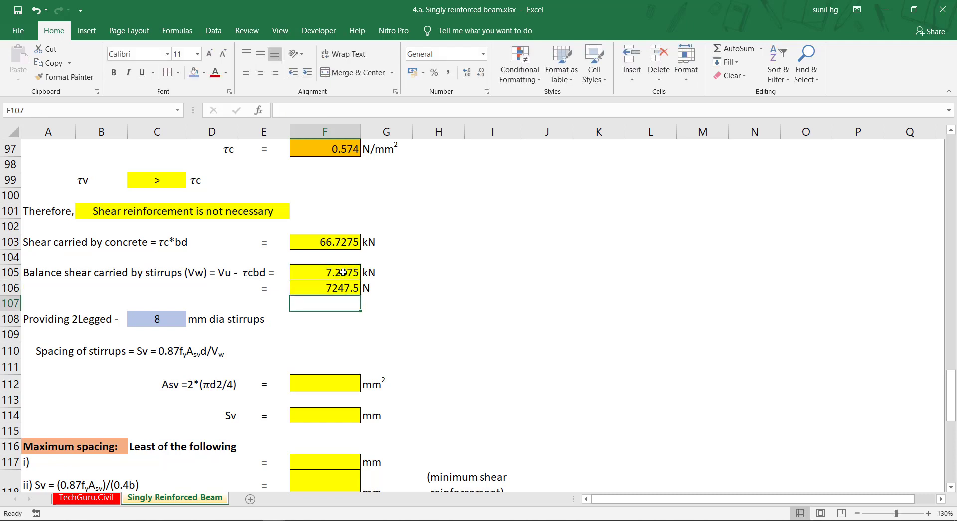
# Step: Calculate the two-legged stirrup area Asv in F112 from the stirrup diameter with =2*(PI()*C108^2/4)
pyautogui.click(158, 319)
pyautogui.scroll(-2, 128, 258)
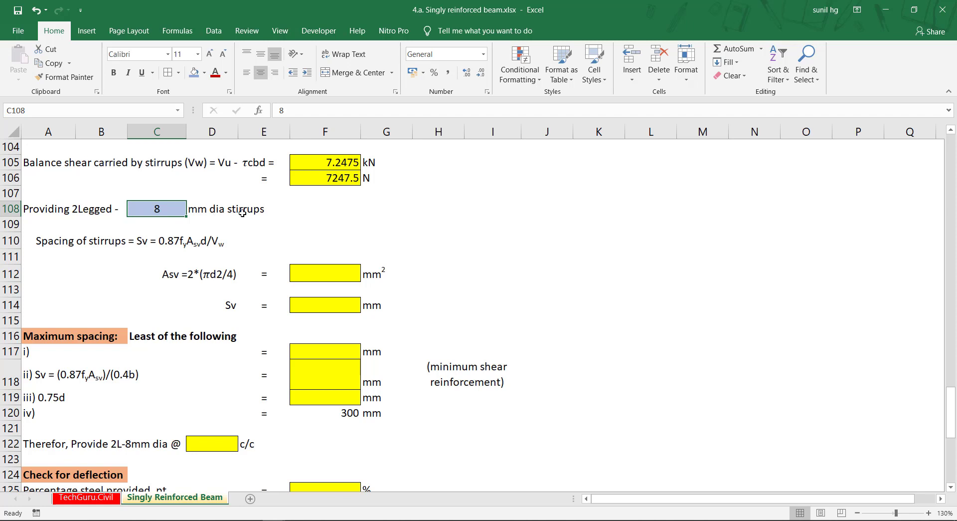
pyautogui.click(72, 245)
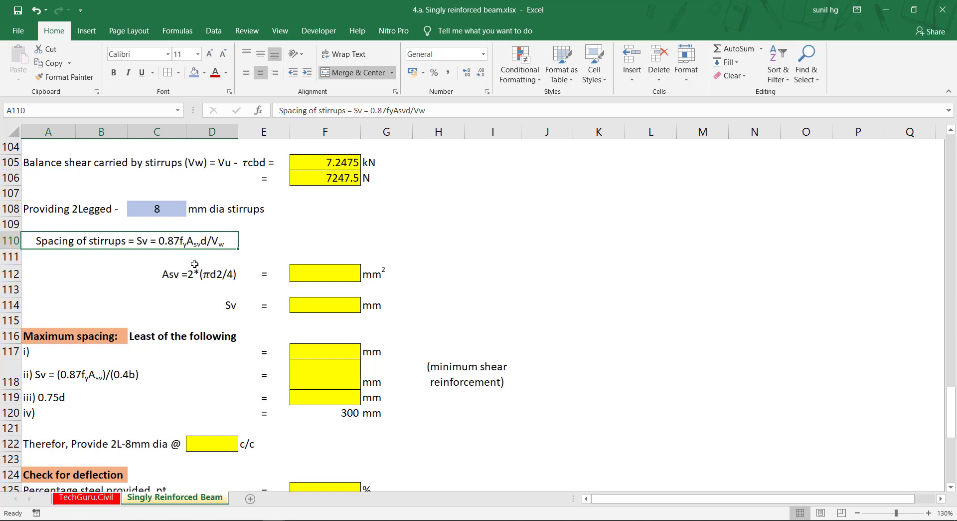
pyautogui.click(168, 274)
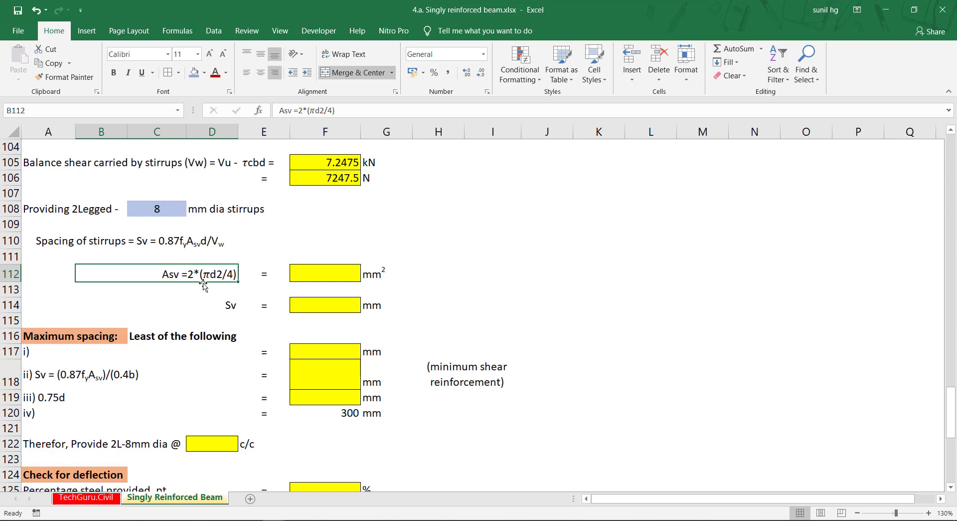
pyautogui.click(315, 274)
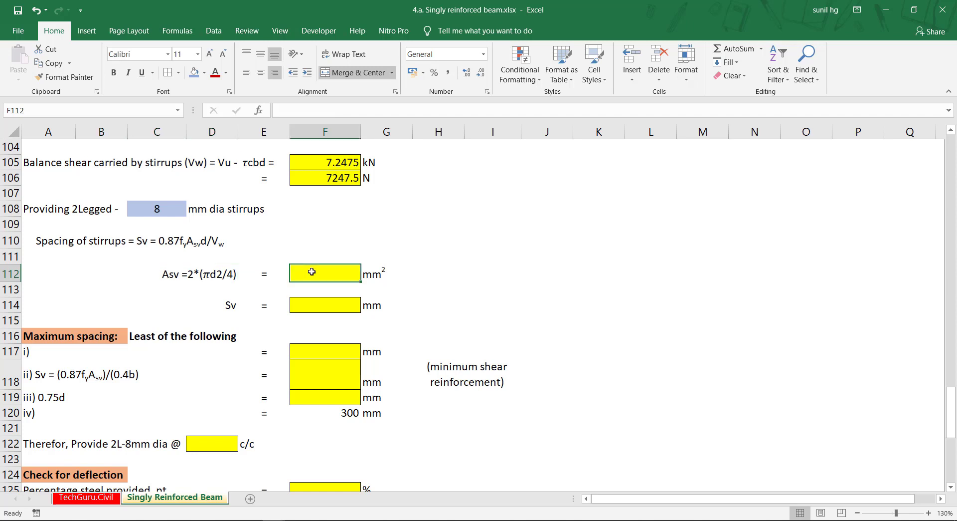
pyautogui.write('=')
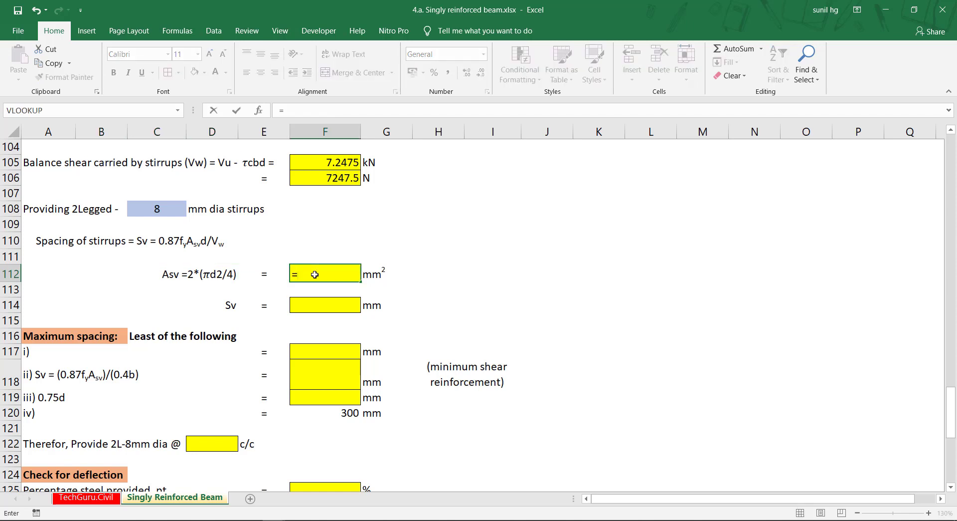
pyautogui.write('2*(pi')
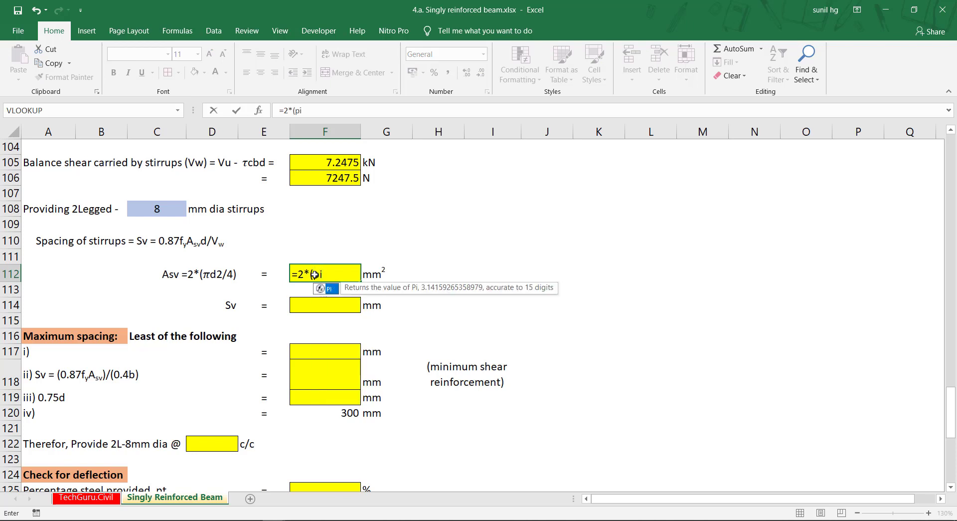
pyautogui.write('(')
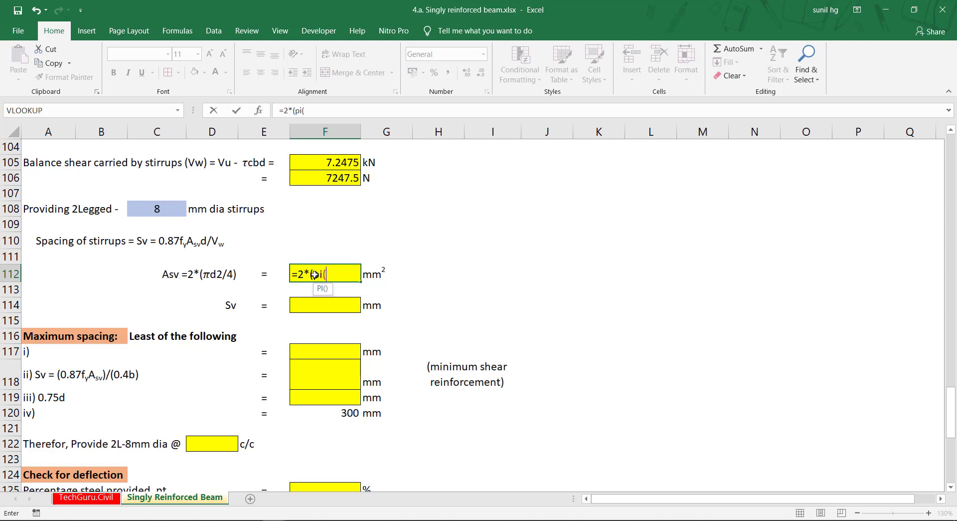
pyautogui.write(')*')
pyautogui.click(158, 209)
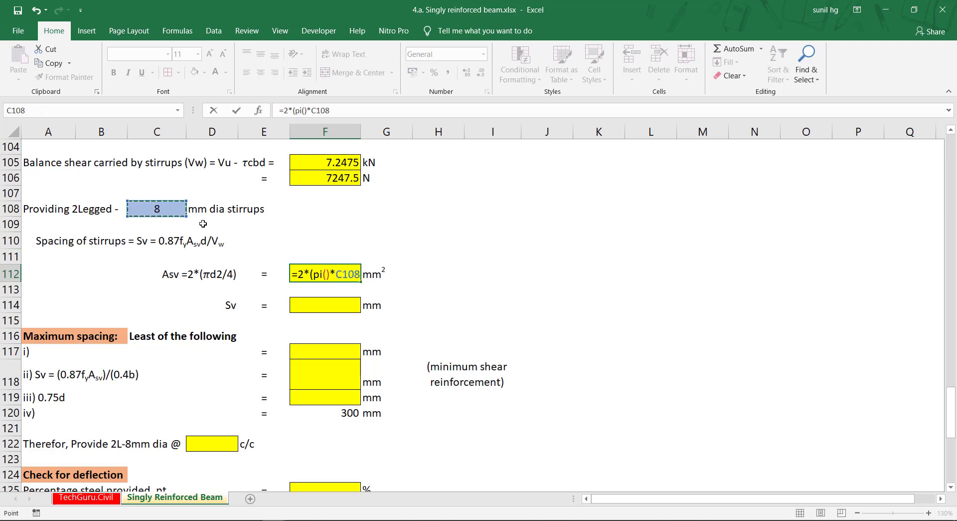
pyautogui.write('^2/4')
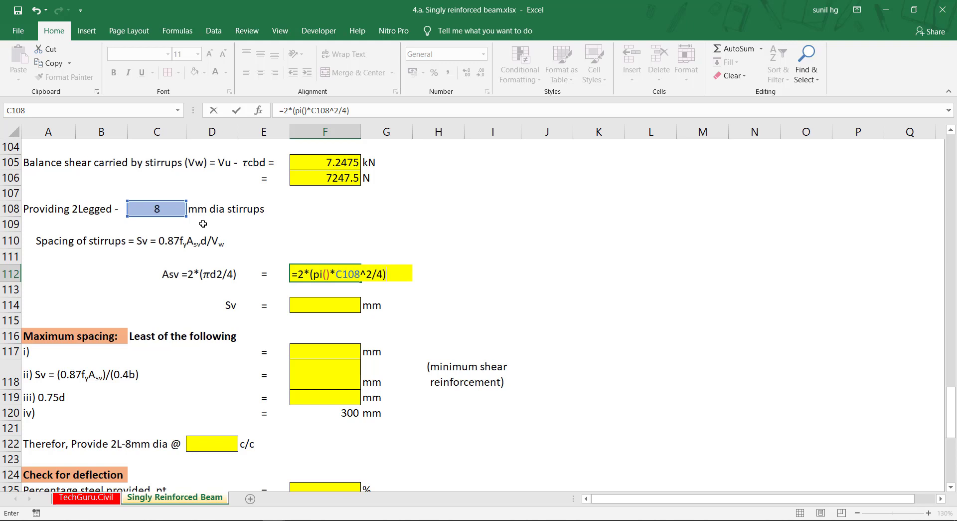
pyautogui.press('Return')
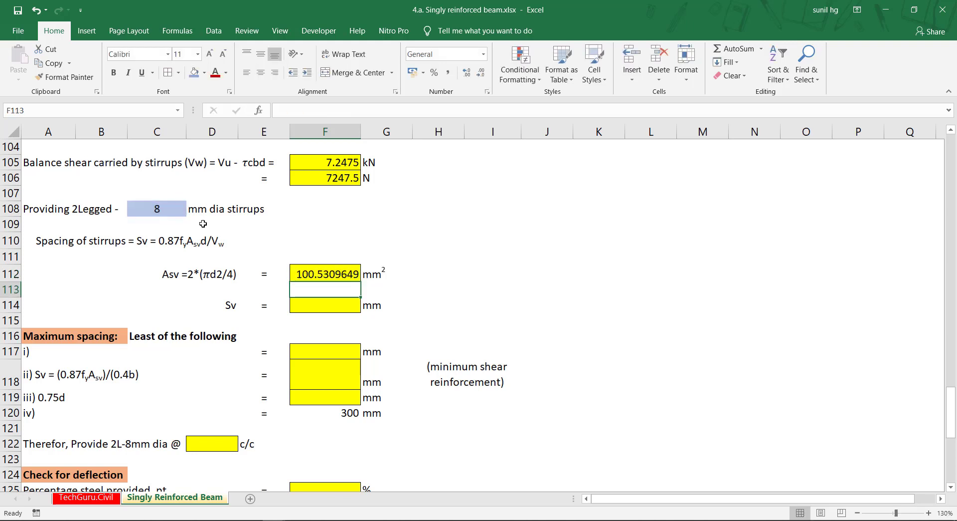
# Step: Begin the stirrup spacing formula for Sv in F114 with 0.87 multiplied by the steel strength fy in C9
pyautogui.click(348, 276)
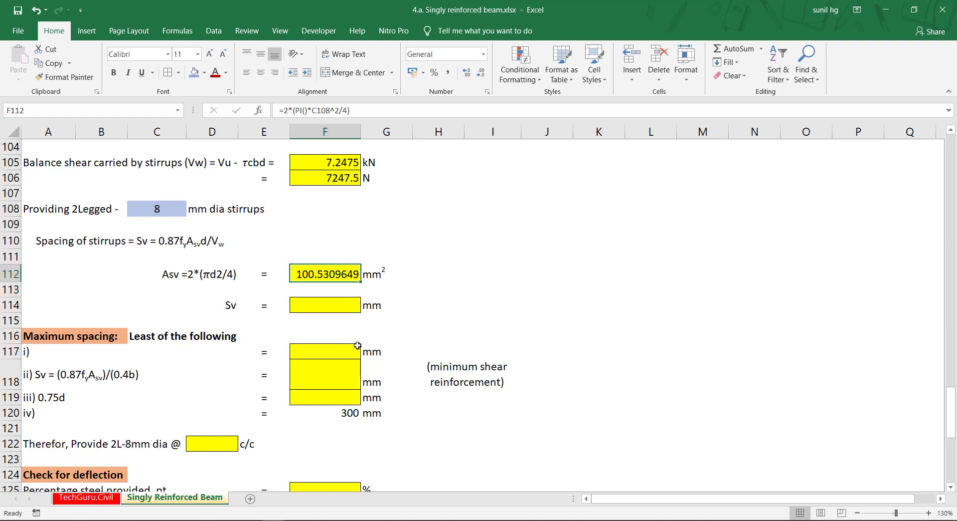
pyautogui.click(332, 305)
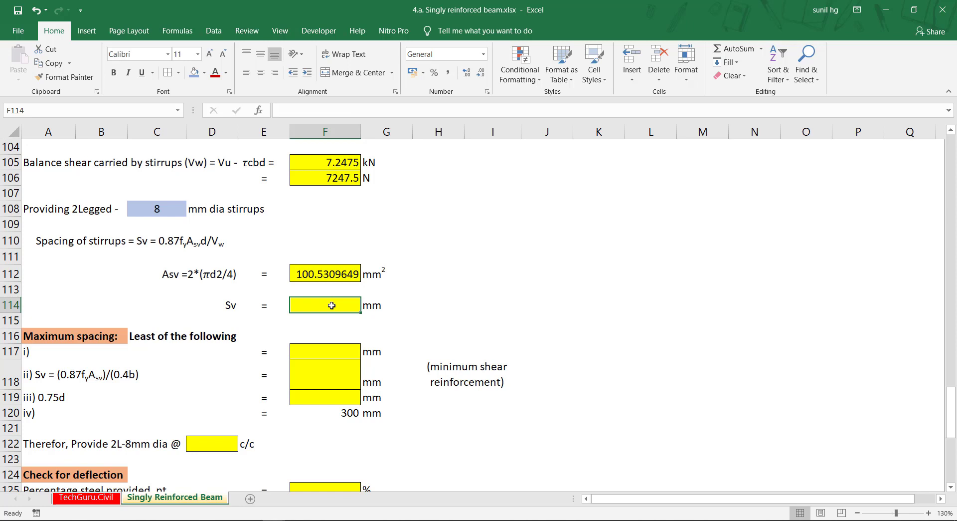
pyautogui.write('=')
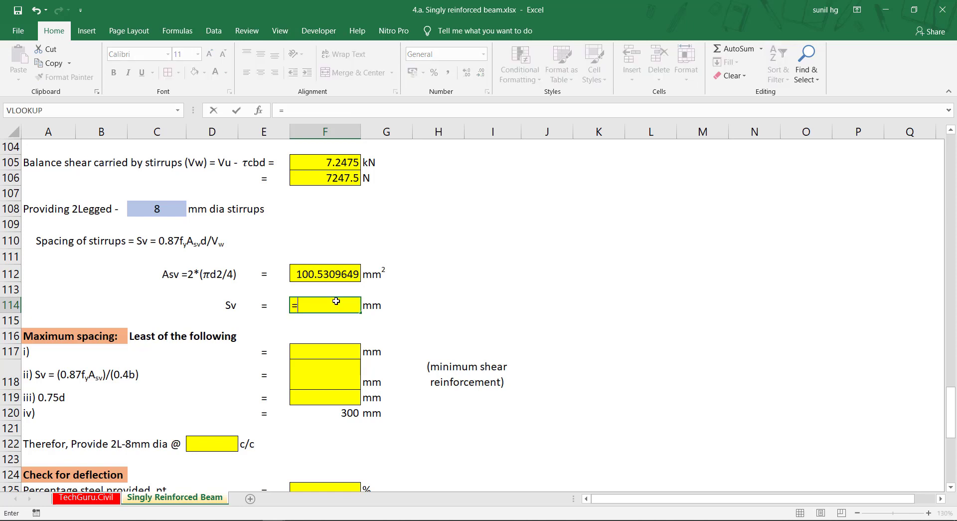
pyautogui.write('0.87*')
pyautogui.scroll(20, 319, 299)
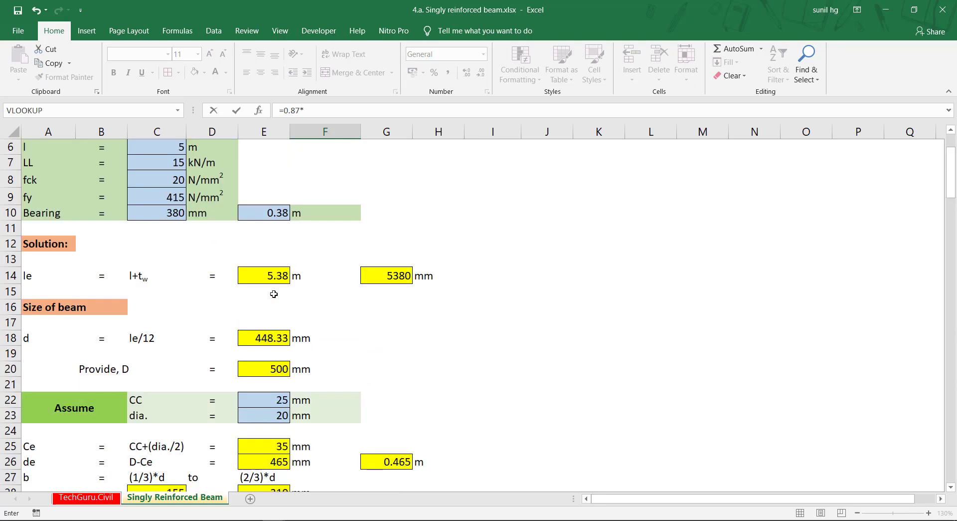
pyautogui.write('*')
pyautogui.scroll(2, 274, 294)
pyautogui.click(167, 327)
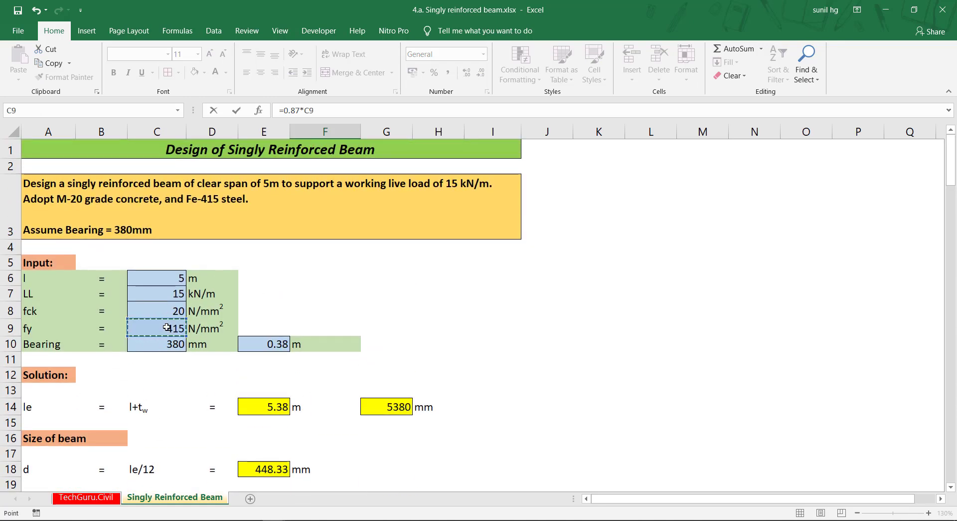
pyautogui.write('*')
# Step: Extend the F114 spacing formula by multiplying by the stirrup area Asv in F112 and the effective depth in E26
pyautogui.scroll(-16, 233, 272)
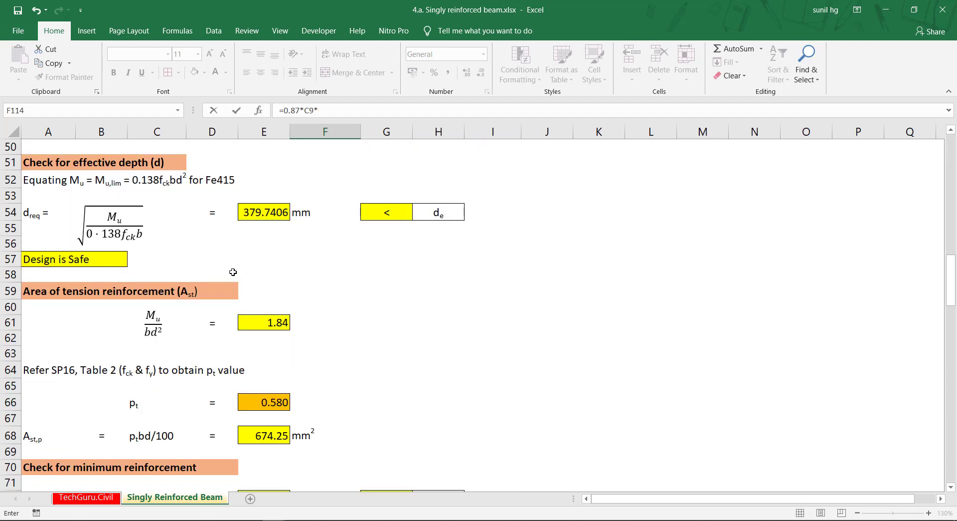
pyautogui.scroll(-14, 233, 272)
pyautogui.scroll(4, 232, 272)
pyautogui.scroll(-8, 231, 274)
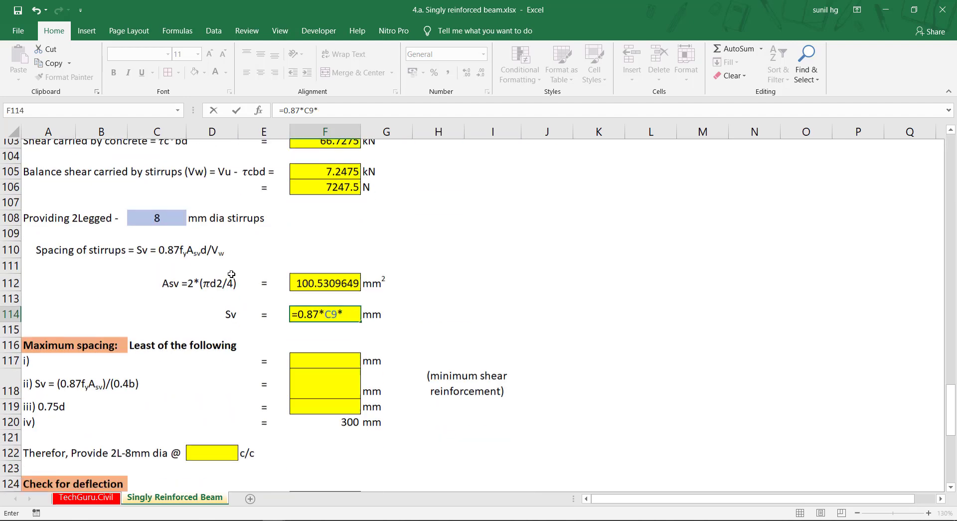
pyautogui.scroll(-1, 232, 274)
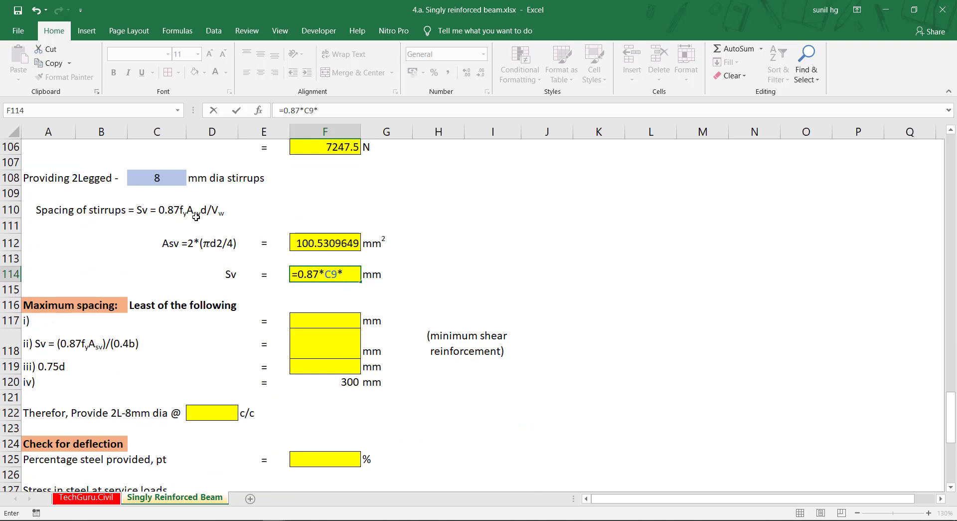
pyautogui.click(325, 243)
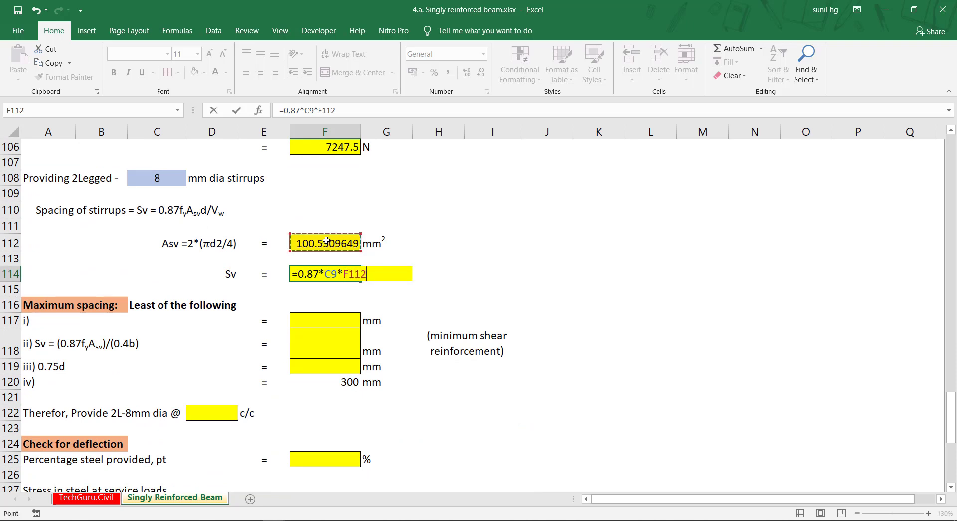
pyautogui.write('*')
pyautogui.scroll(20, 416, 278)
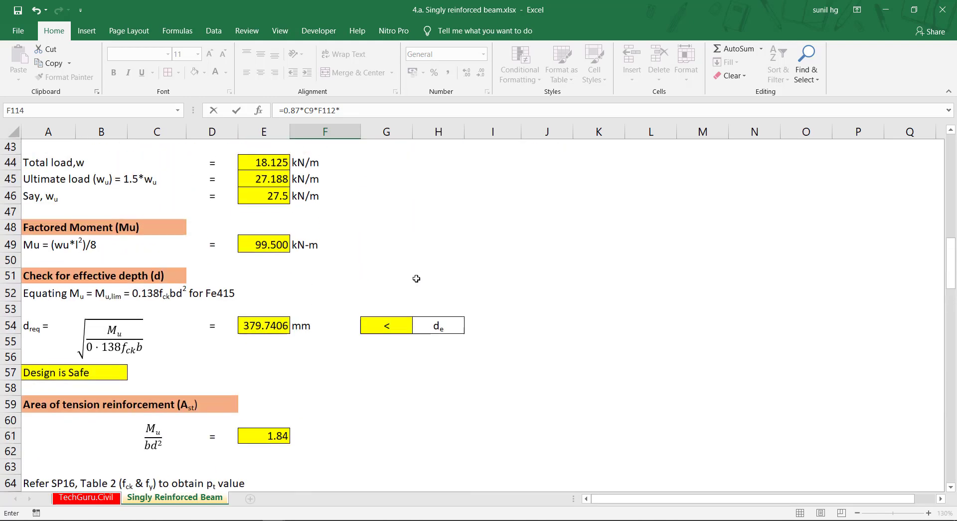
pyautogui.scroll(5, 416, 278)
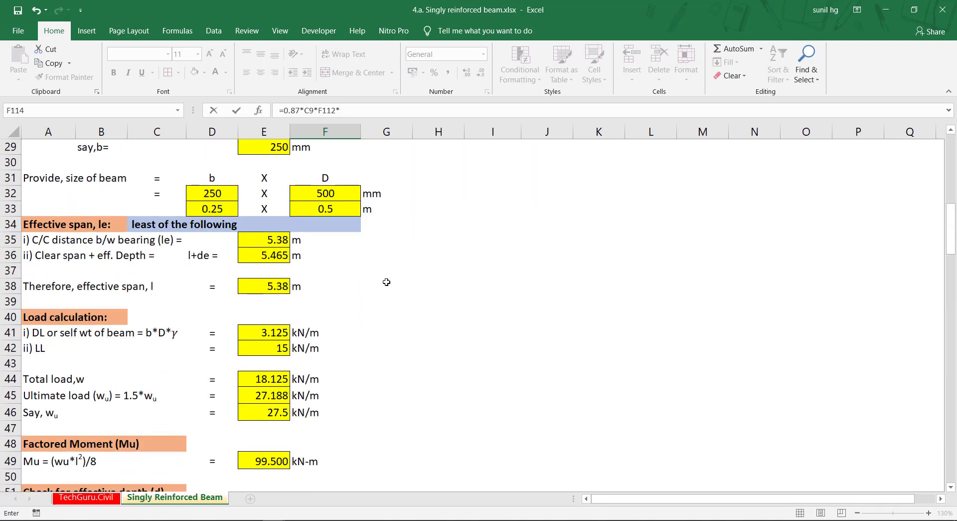
pyautogui.scroll(2, 253, 279)
pyautogui.scroll(-2, 252, 279)
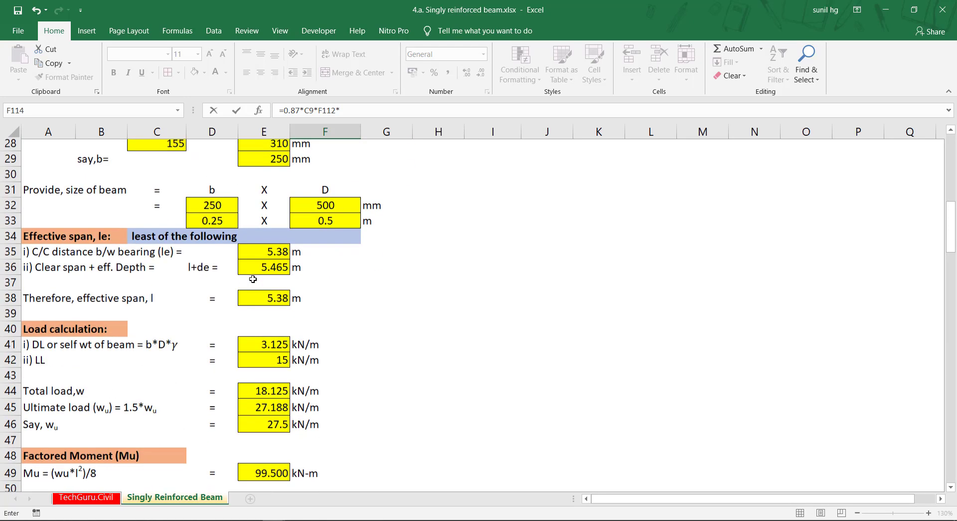
pyautogui.scroll(-1, 253, 279)
pyautogui.scroll(7, 252, 279)
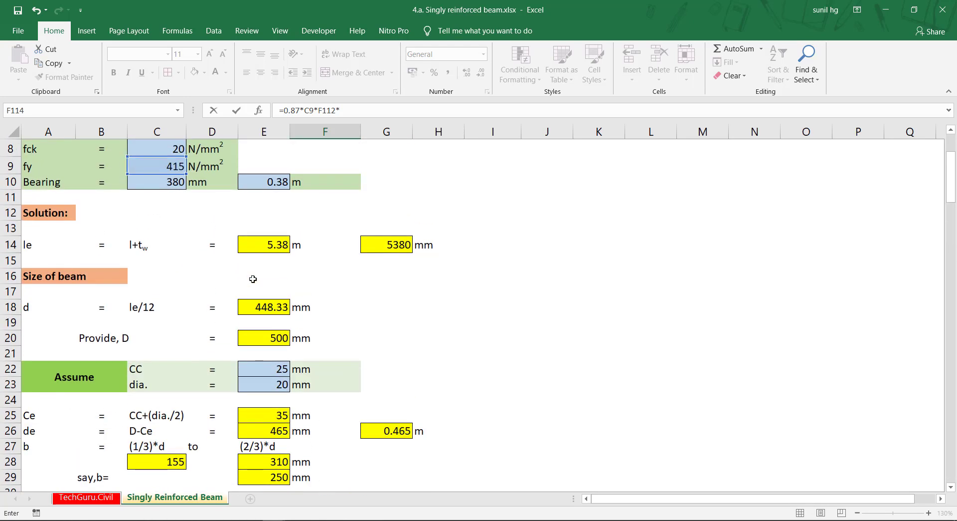
pyautogui.scroll(-2, 253, 278)
pyautogui.click(256, 317)
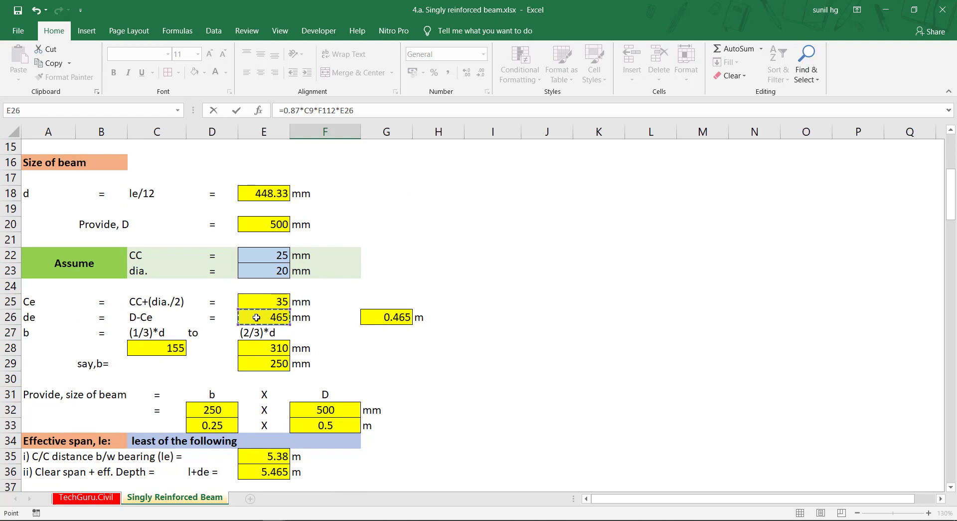
# Step: Bracket the product in F114 and divide it by the balance shear in newtons, completing =(0.87*C9*F112*E26)/F106
pyautogui.scroll(-14, 256, 317)
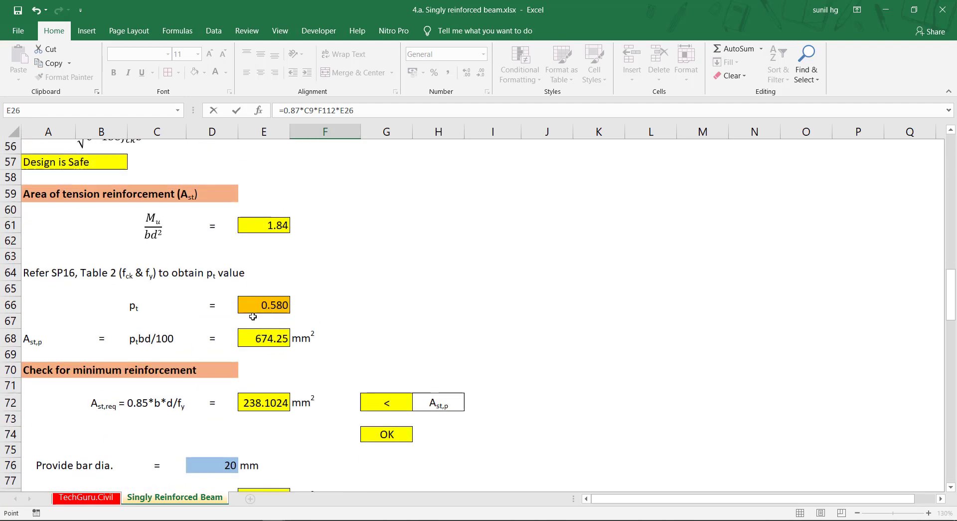
pyautogui.scroll(-19, 253, 316)
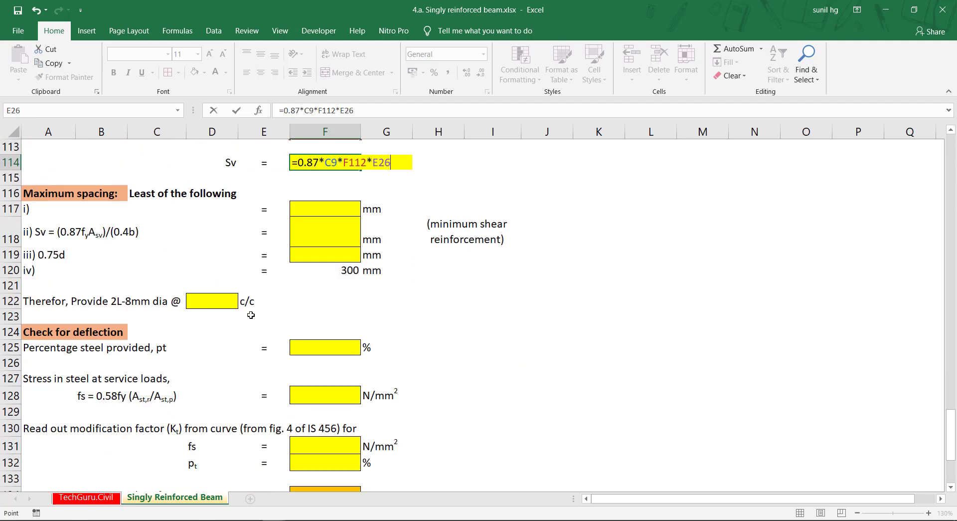
pyautogui.scroll(-5, 251, 315)
pyautogui.scroll(5, 251, 315)
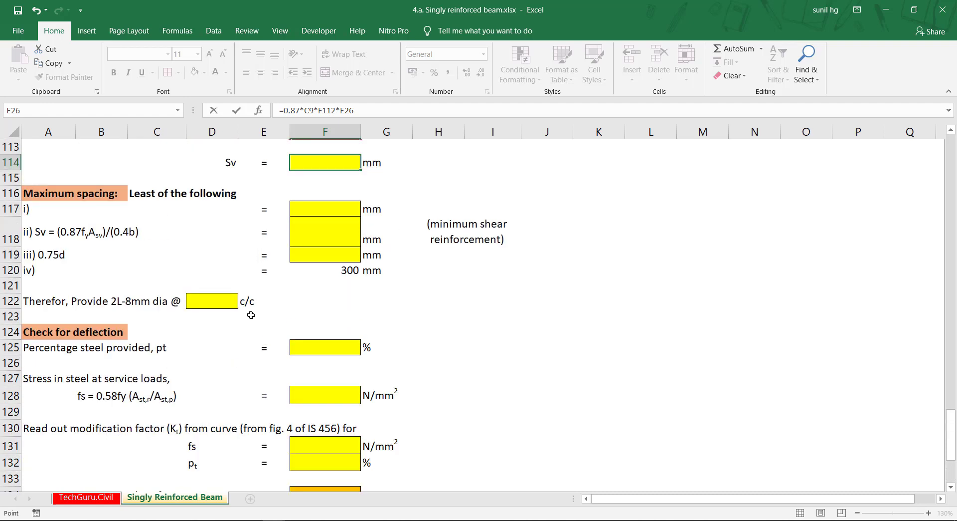
pyautogui.scroll(2, 251, 314)
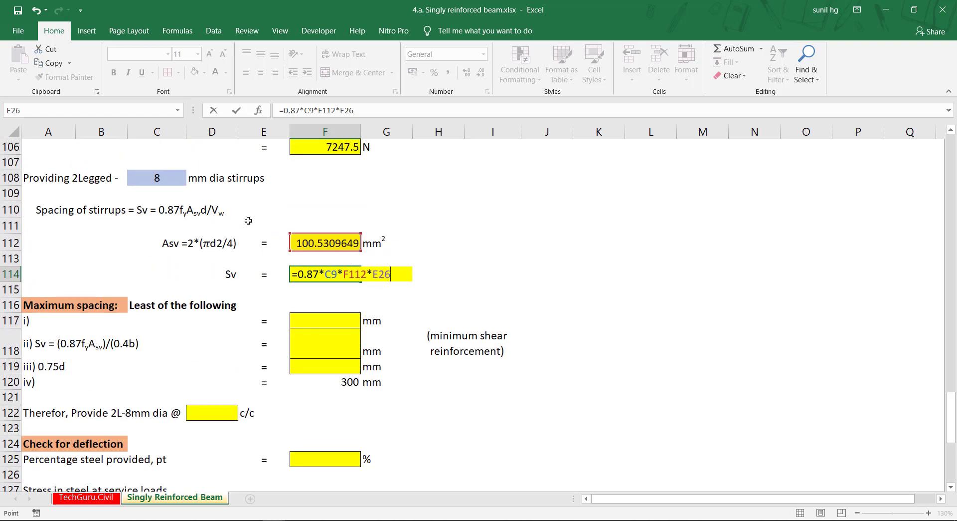
pyautogui.click(297, 273)
pyautogui.write('(')
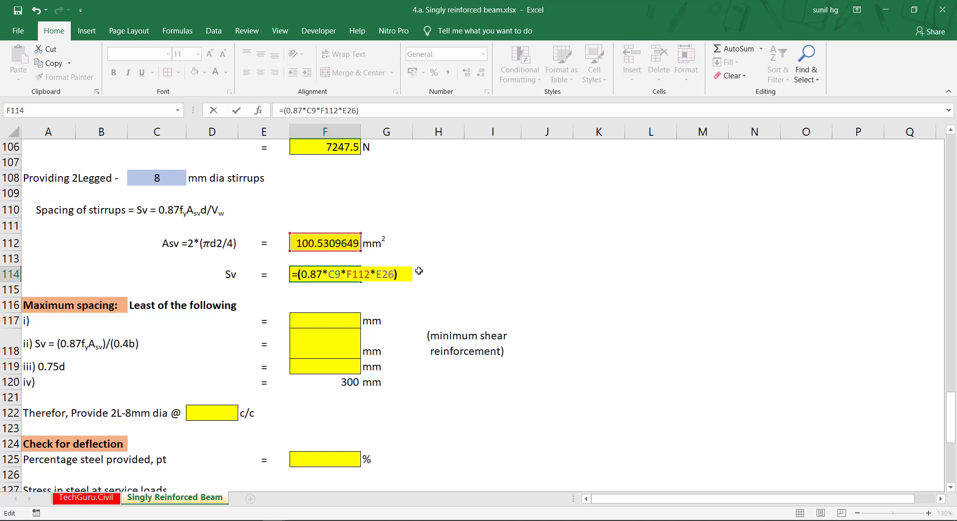
pyautogui.write('/')
pyautogui.scroll(5, 373, 285)
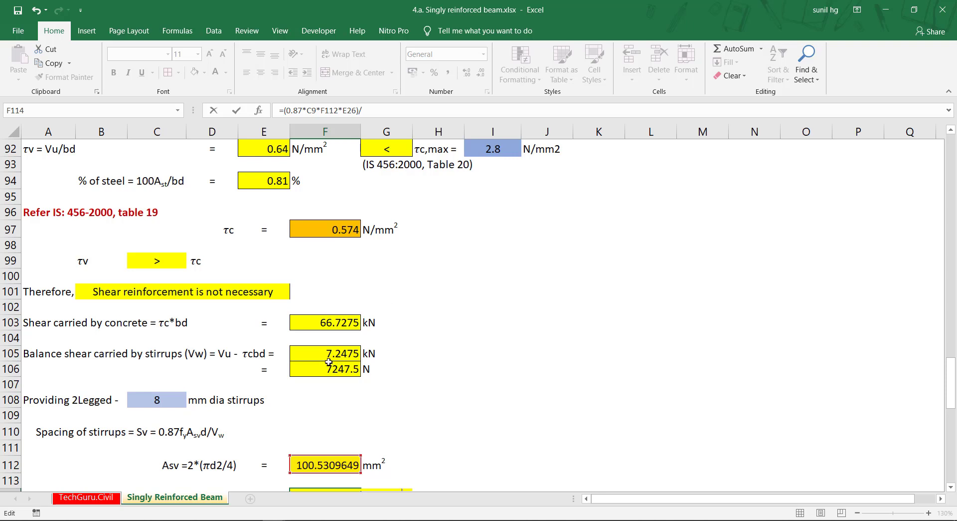
pyautogui.scroll(-2, 329, 362)
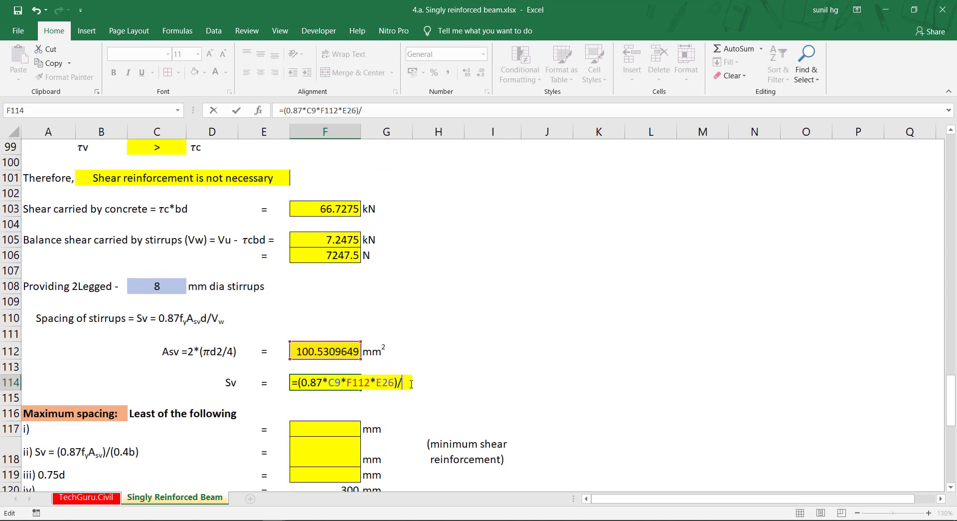
pyautogui.click(342, 255)
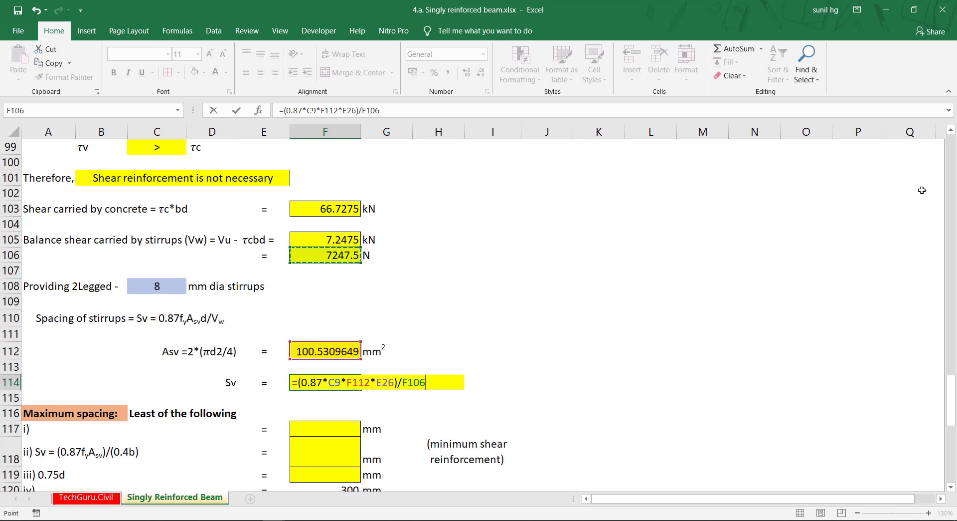
pyautogui.press('Return')
# Step: Label maximum spacing item i) as Sv and link its value in F117 to the calculated stirrup spacing with =F114
pyautogui.press('Down')
pyautogui.press('Home')
pyautogui.scroll(-2, 442, 398)
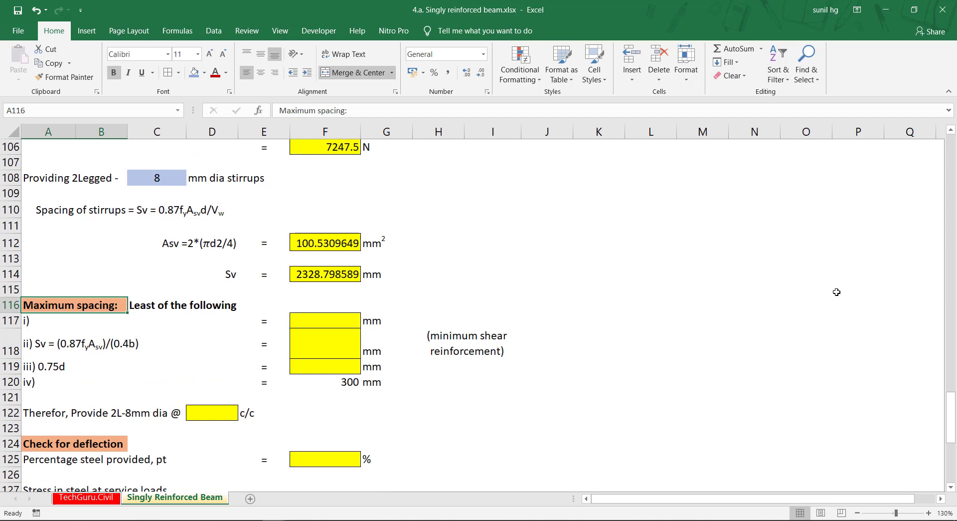
pyautogui.click(94, 326)
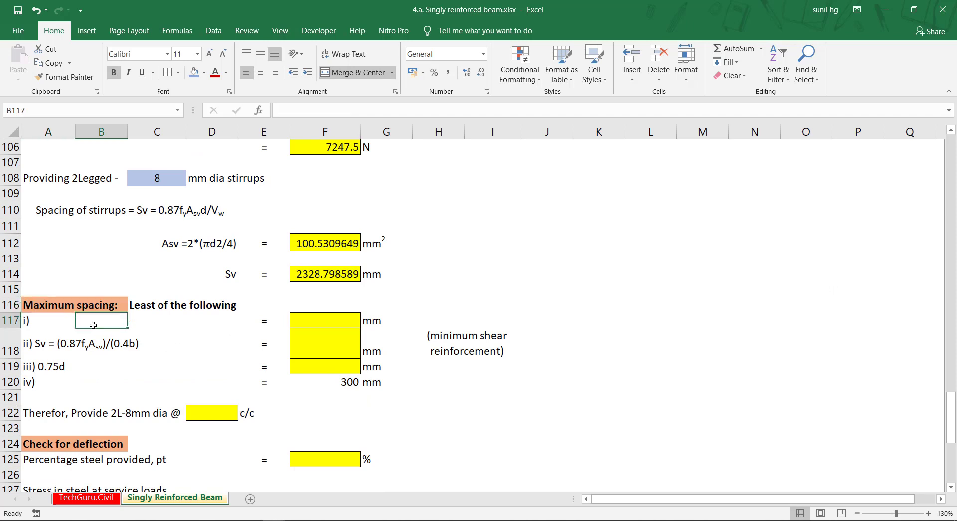
pyautogui.write('Sv')
pyautogui.press('Tab')
pyautogui.press('Tab')
pyautogui.press('Tab')
pyautogui.press('Tab')
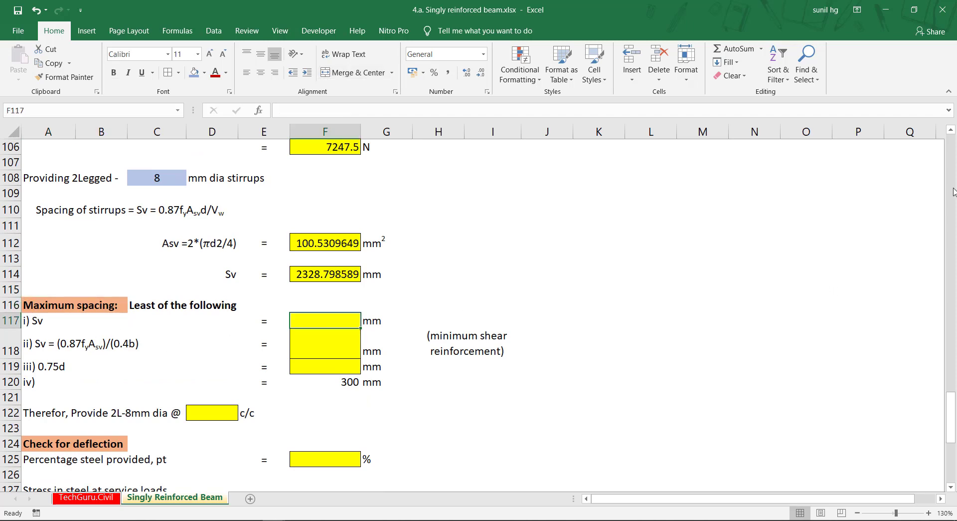
pyautogui.write('=')
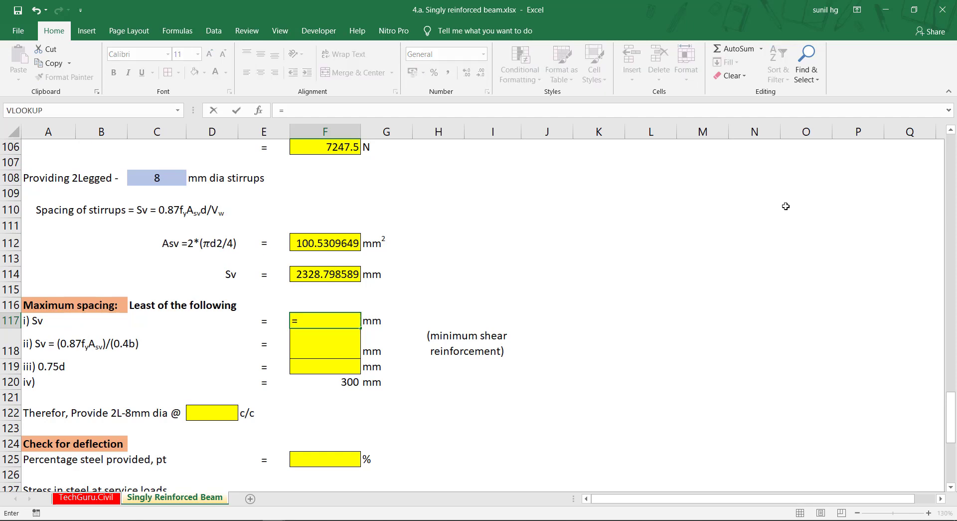
pyautogui.click(316, 276)
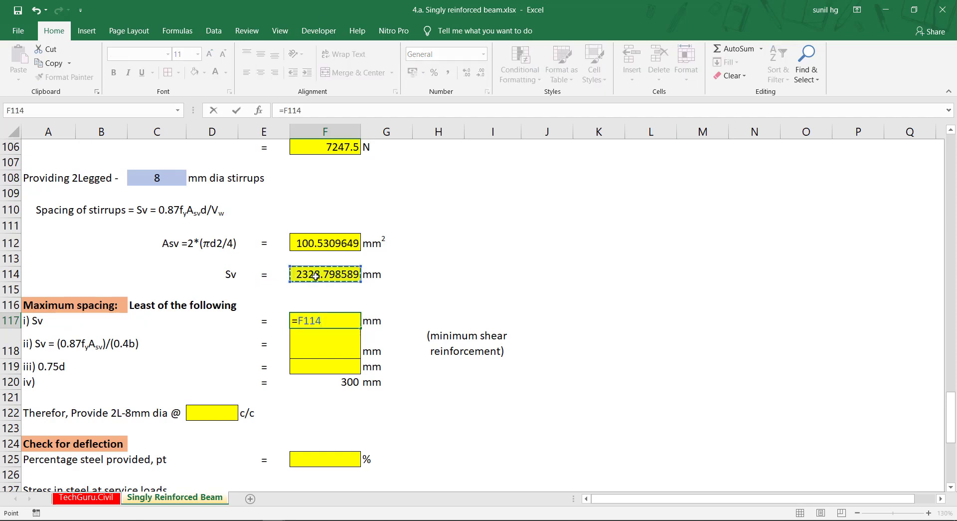
pyautogui.press('Return')
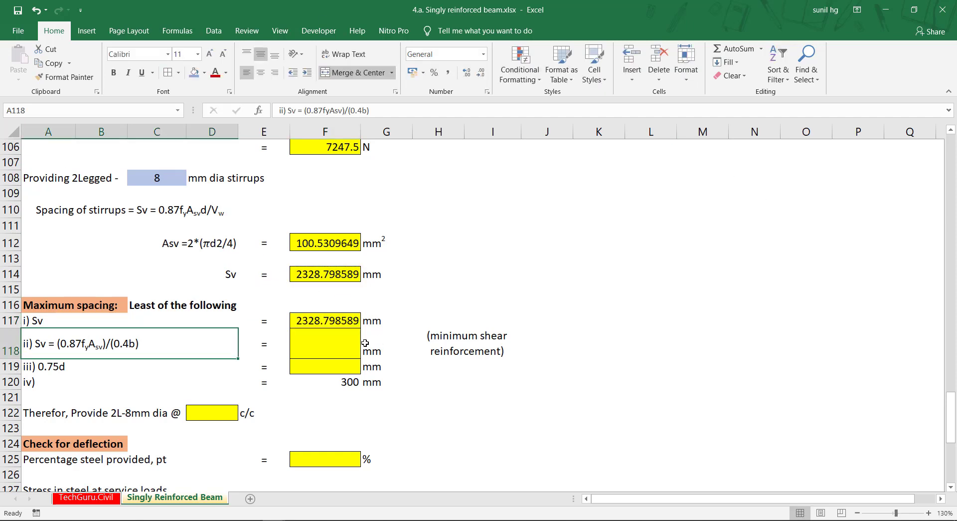
# Step: Begin the minimum shear reinforcement spacing formula in F118 with an opening bracket and 0.87 multiplied by the steel strength fy in C9
pyautogui.click(322, 346)
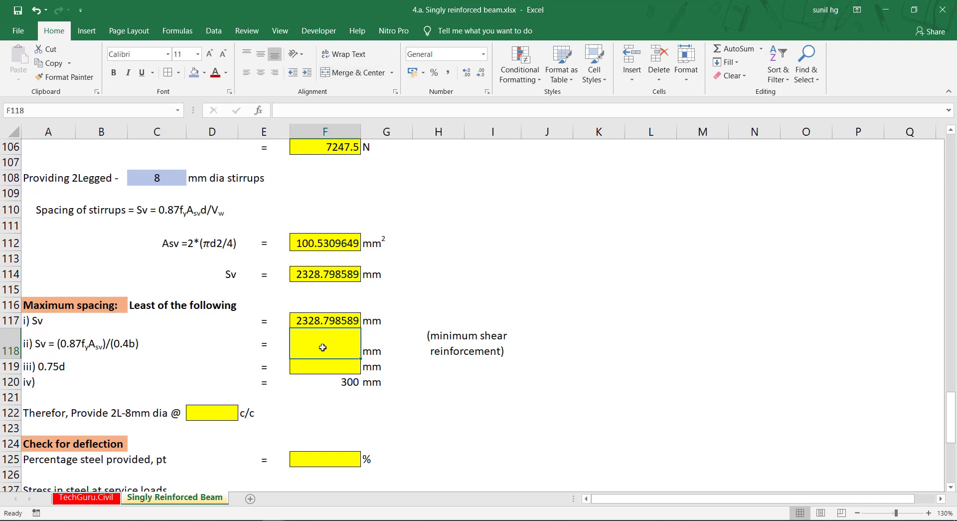
pyautogui.write('=')
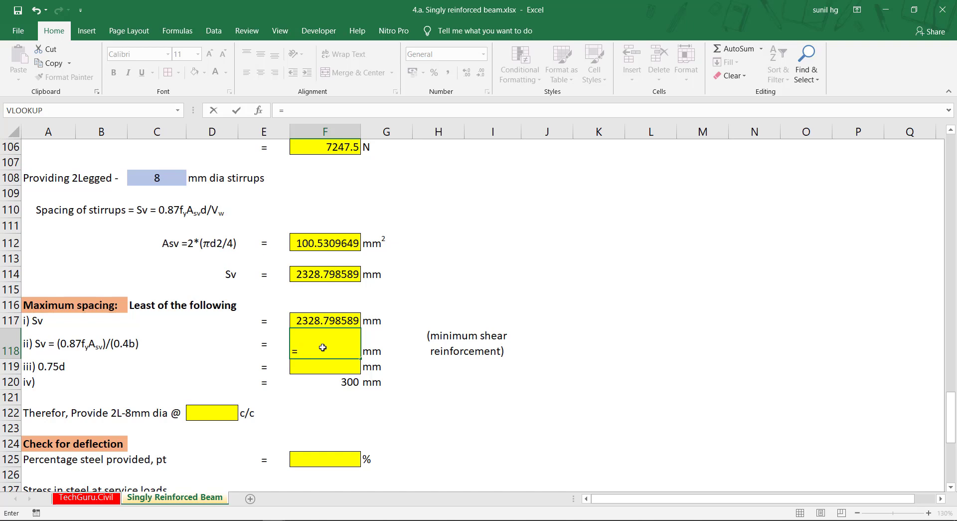
pyautogui.write('(0.87*')
pyautogui.scroll(20, 179, 319)
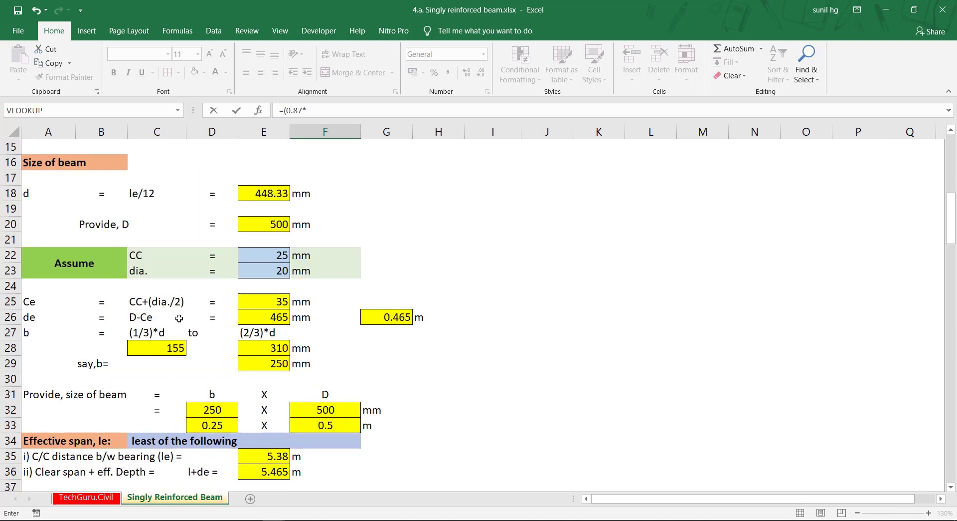
pyautogui.scroll(5, 179, 319)
pyautogui.click(167, 326)
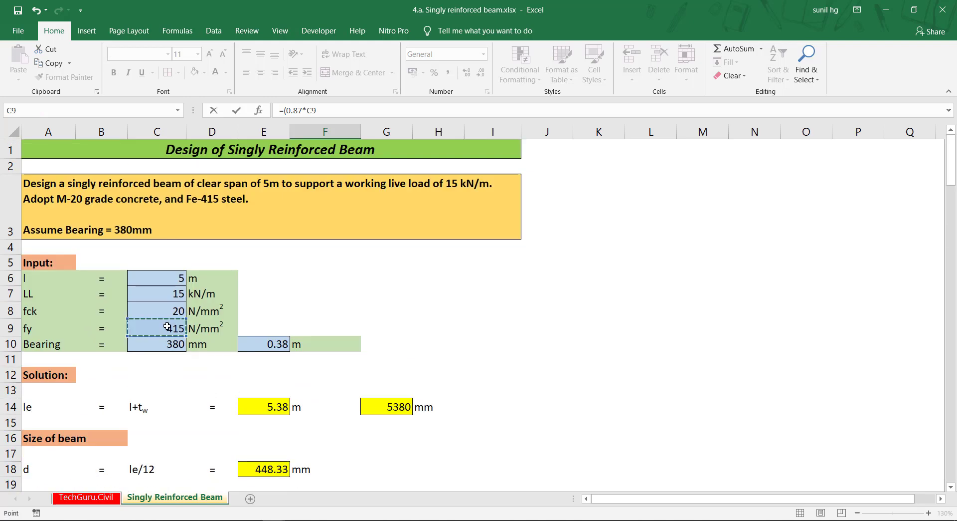
pyautogui.write('*')
# Step: Multiply the F118 product by the stirrup area Asv in F112, close the bracket and add the division sign
pyautogui.scroll(-16, 277, 348)
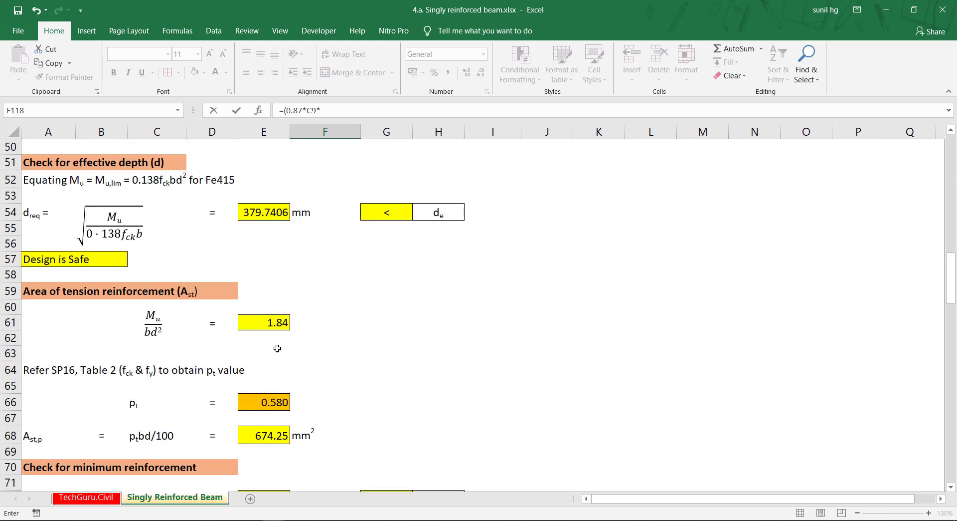
pyautogui.scroll(-16, 277, 348)
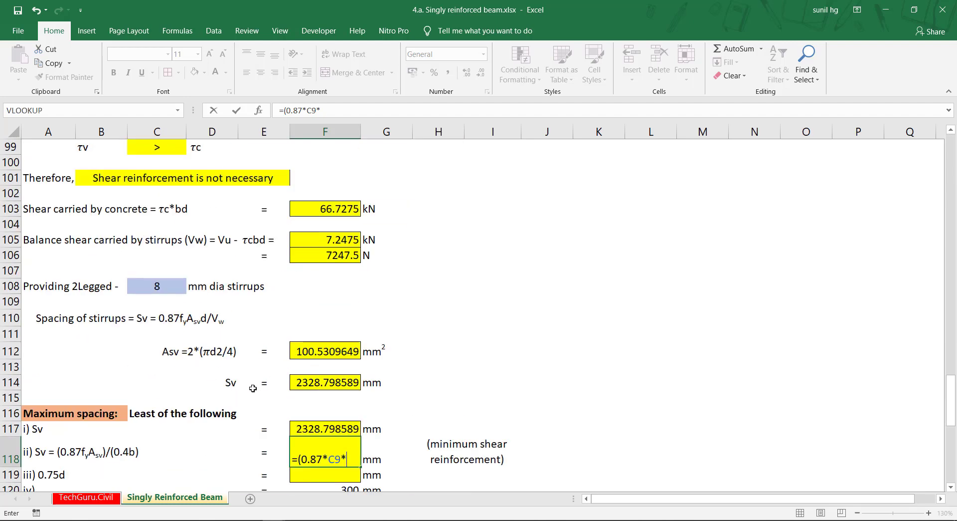
pyautogui.scroll(-2, 205, 361)
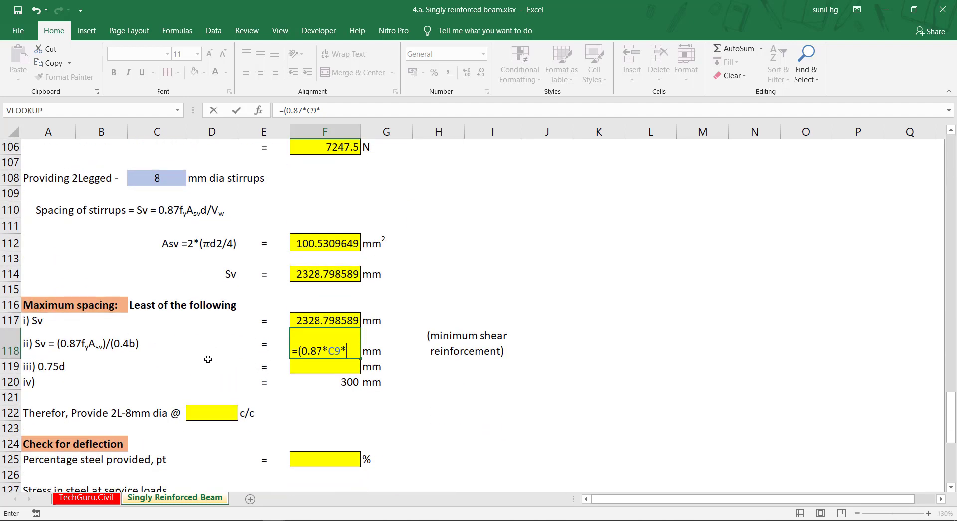
pyautogui.click(325, 243)
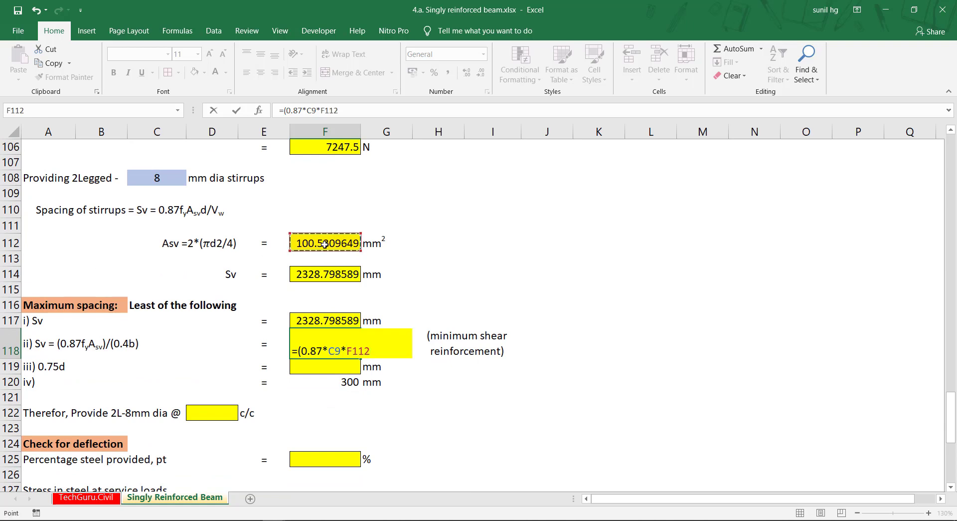
pyautogui.write(')/')
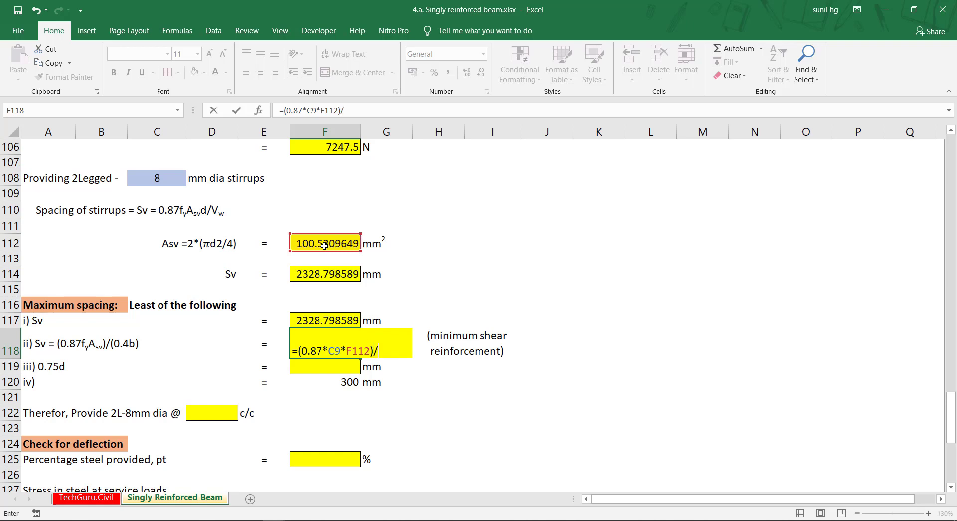
# Step: Divide by 0.4 times the beam width b in D32, completing F118 as =(0.87*C9*F112)/(0.4*D32)
pyautogui.write('(0.4*')
pyautogui.scroll(20, 311, 343)
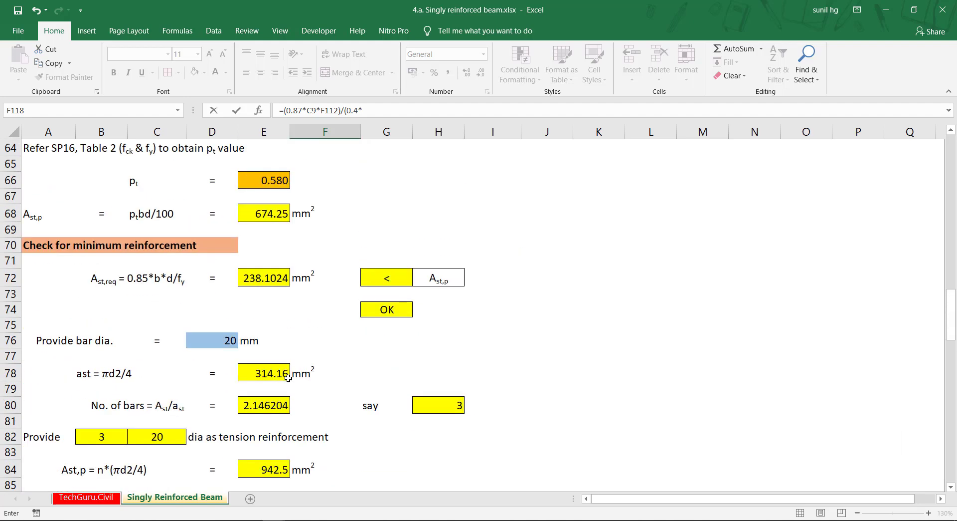
pyautogui.scroll(7, 226, 302)
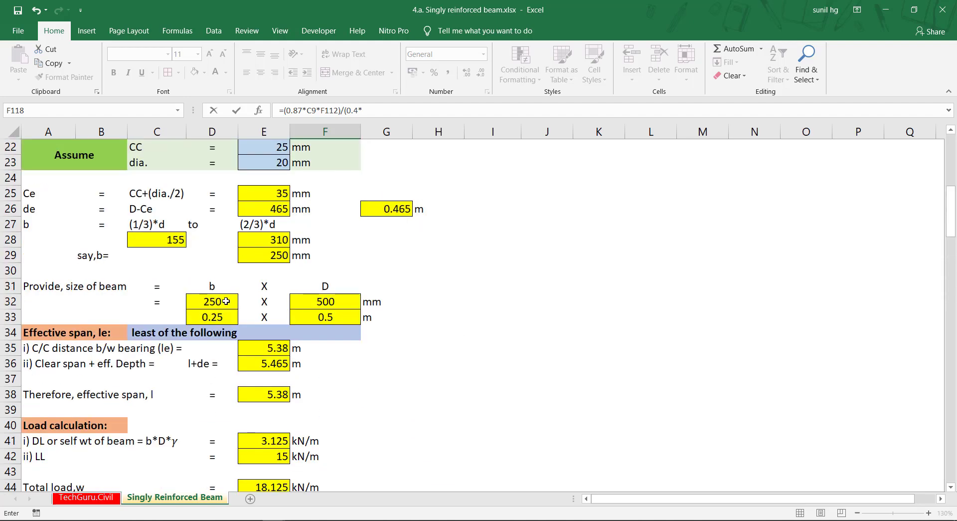
pyautogui.click(226, 302)
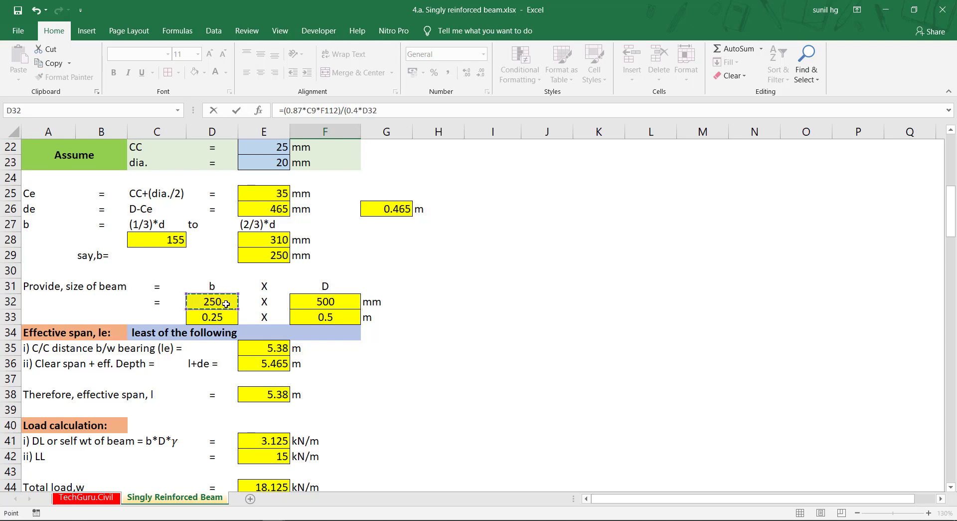
pyautogui.write(')')
pyautogui.press('Return')
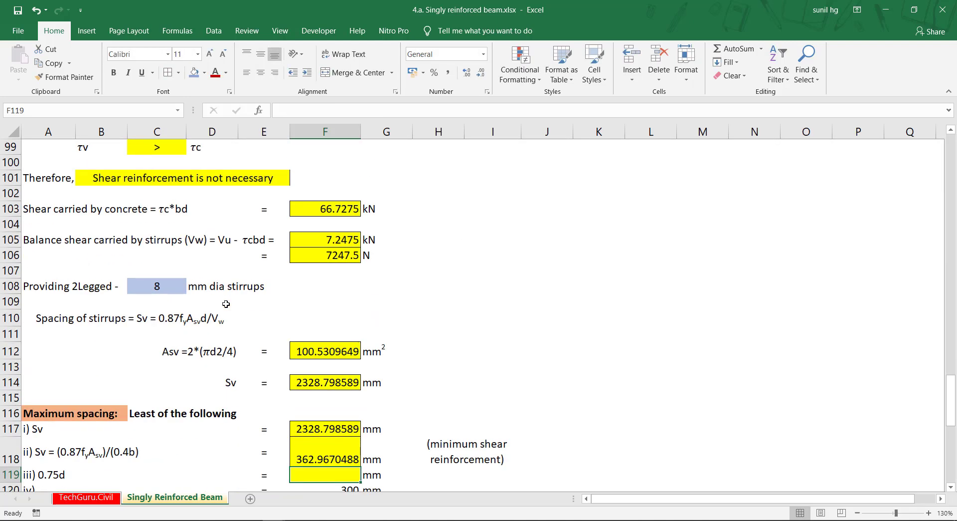
# Step: Reduce the number format of the stirrup area and spacing results in F112:F118 to two decimal places
pyautogui.scroll(-2, 226, 304)
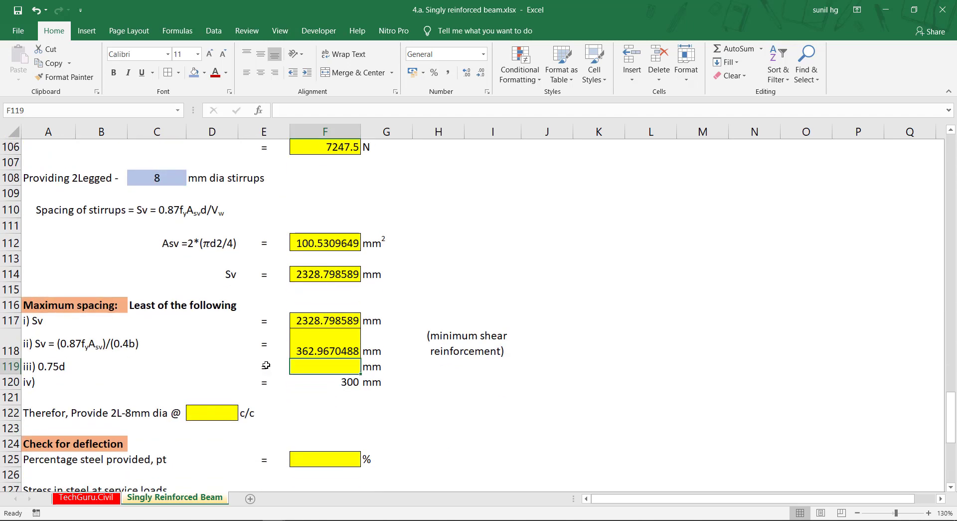
pyautogui.click(325, 343)
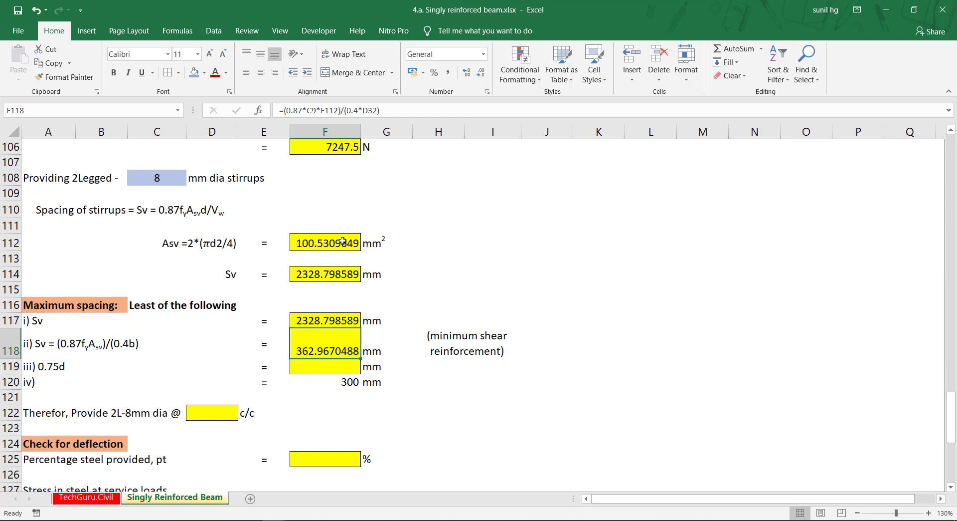
pyautogui.moveTo(342, 241); pyautogui.dragTo(342, 349)
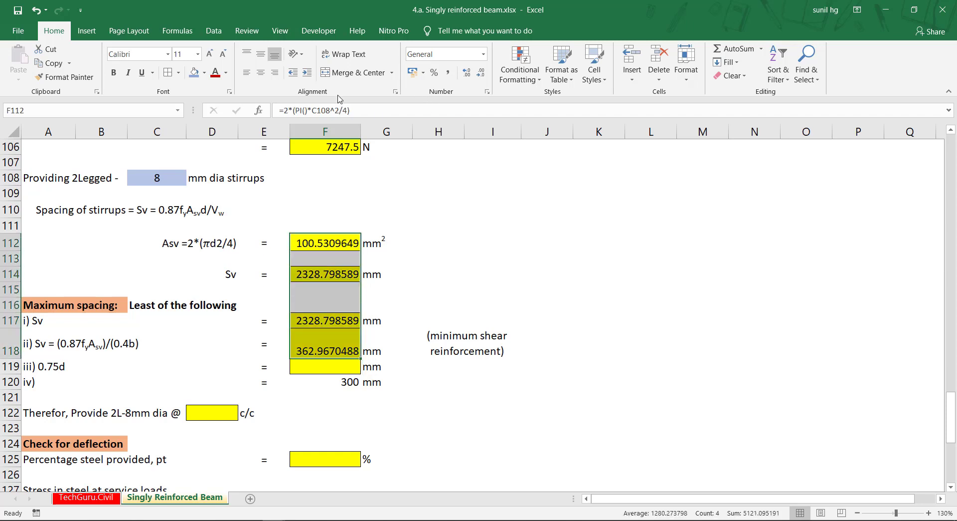
pyautogui.click(481, 73)
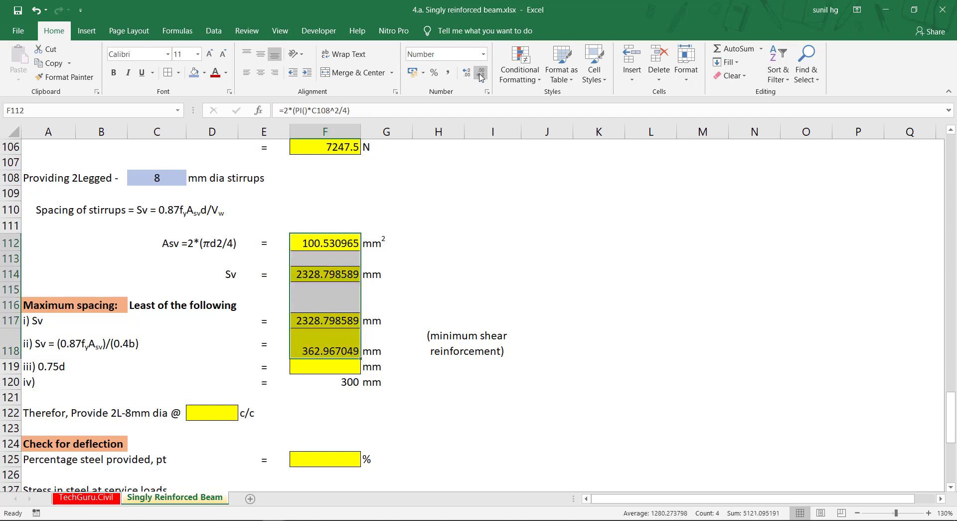
pyautogui.click(481, 73)
pyautogui.click(481, 73)
pyautogui.click(481, 73)
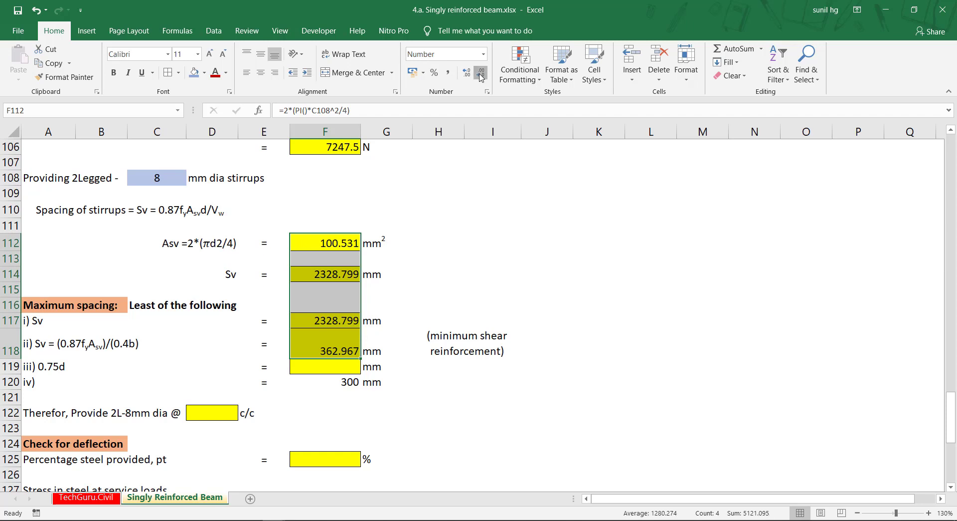
pyautogui.click(481, 74)
# Step: Calculate spacing limit iii) in F119 as 0.75 times the effective depth with =0.75*E26
pyautogui.click(314, 370)
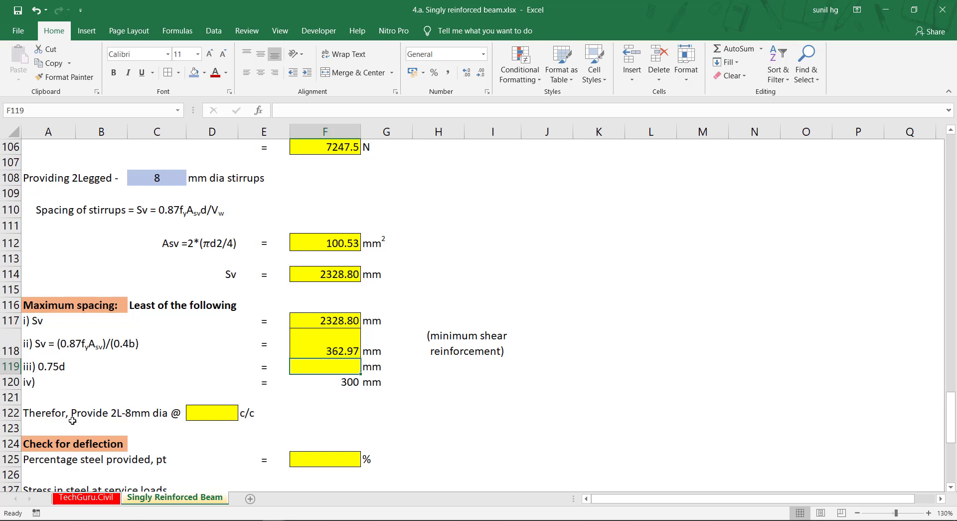
pyautogui.write('=')
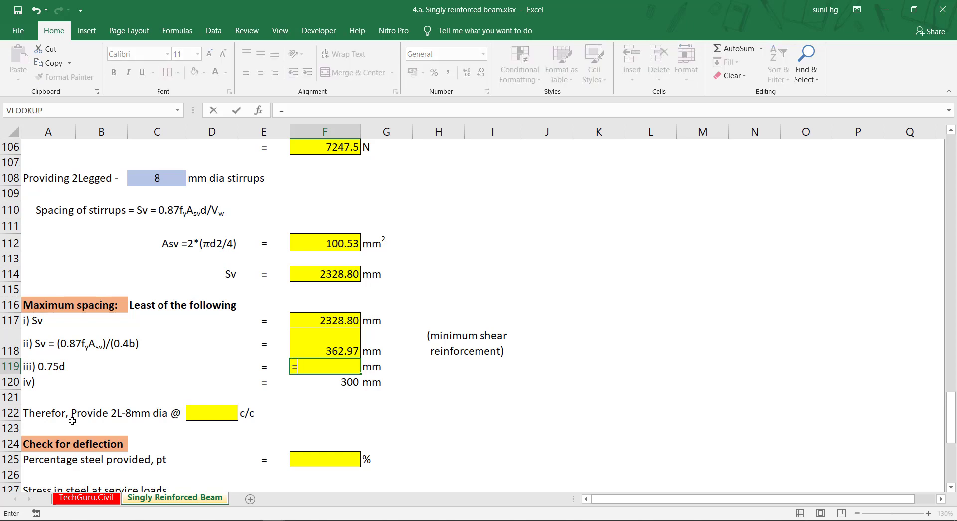
pyautogui.write('0.75*')
pyautogui.scroll(20, 110, 358)
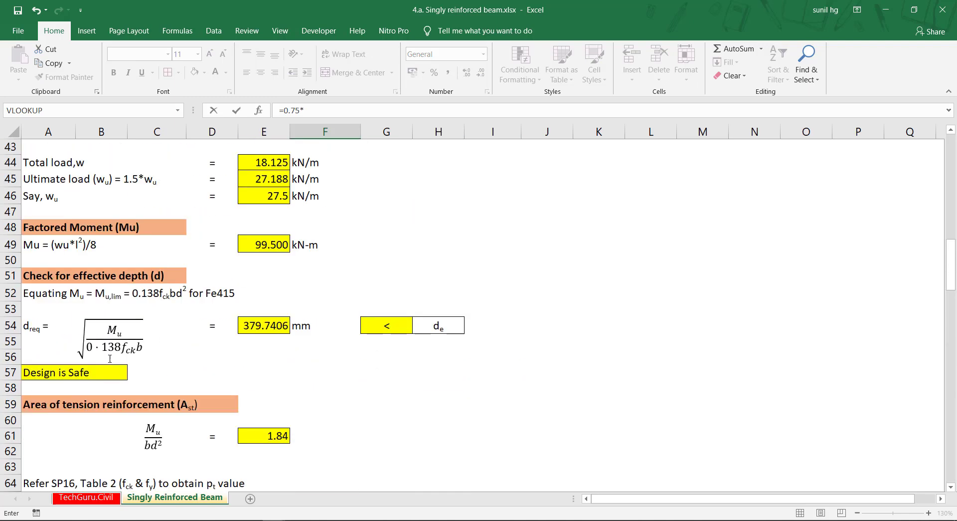
pyautogui.scroll(-3, 109, 359)
pyautogui.scroll(12, 110, 358)
pyautogui.click(281, 319)
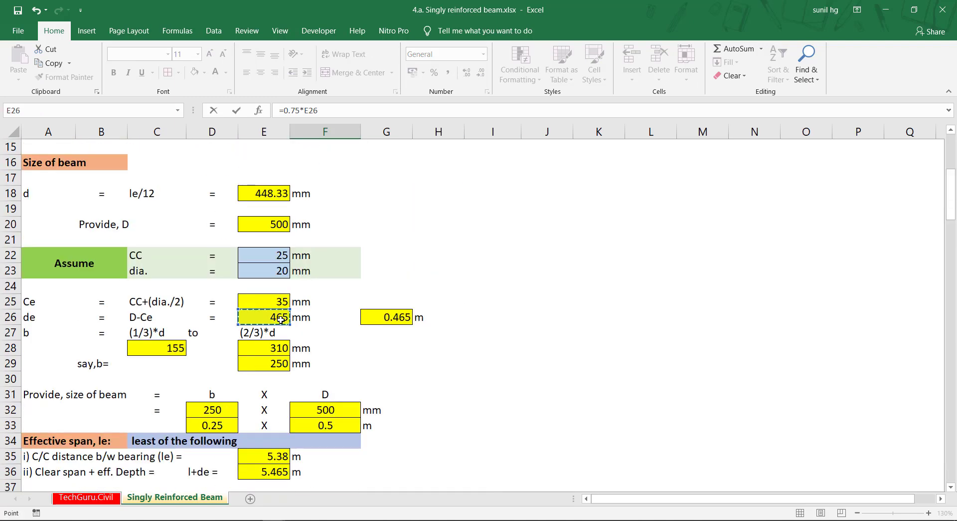
pyautogui.press('Return')
# Step: Fill the fixed 300 mm spacing limit in F120 with the standard red colour
pyautogui.scroll(-4, 352, 357)
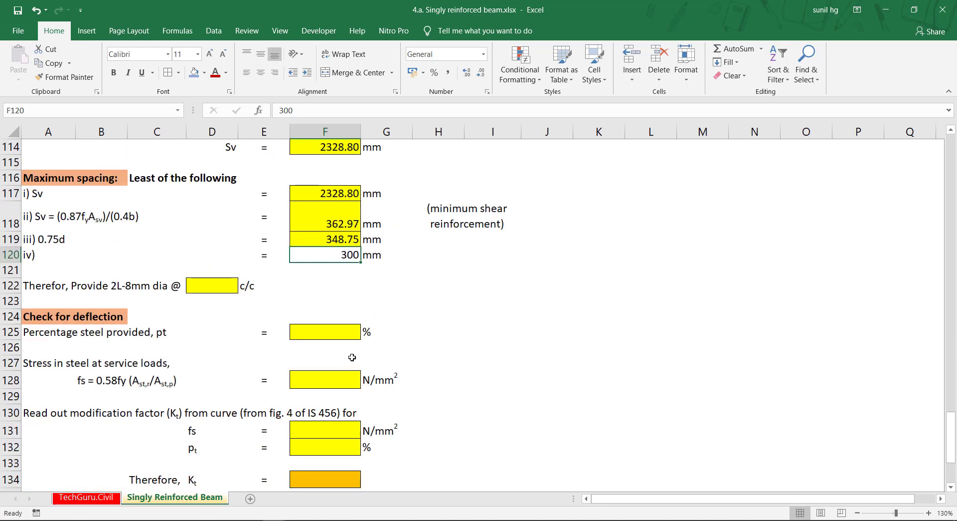
pyautogui.click(343, 241)
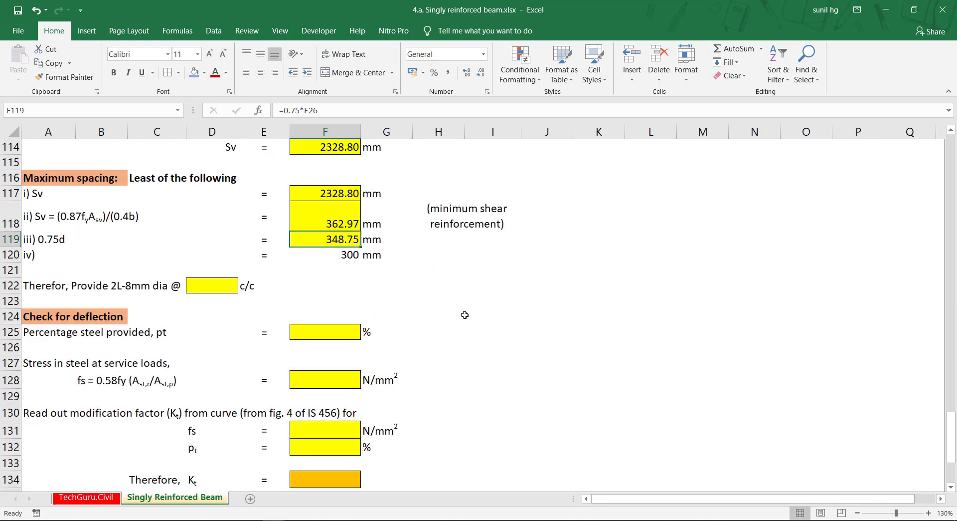
pyautogui.click(335, 255)
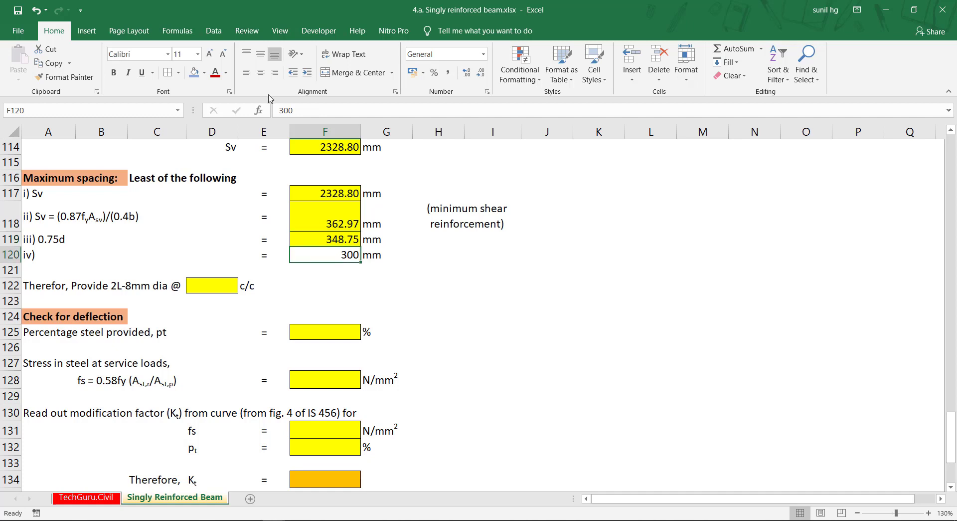
pyautogui.click(205, 75)
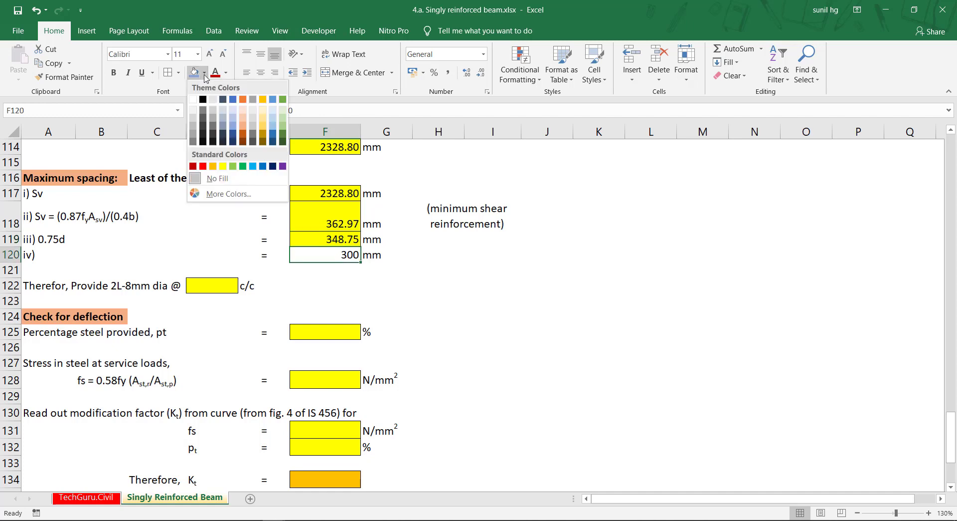
pyautogui.click(203, 166)
pyautogui.click(439, 286)
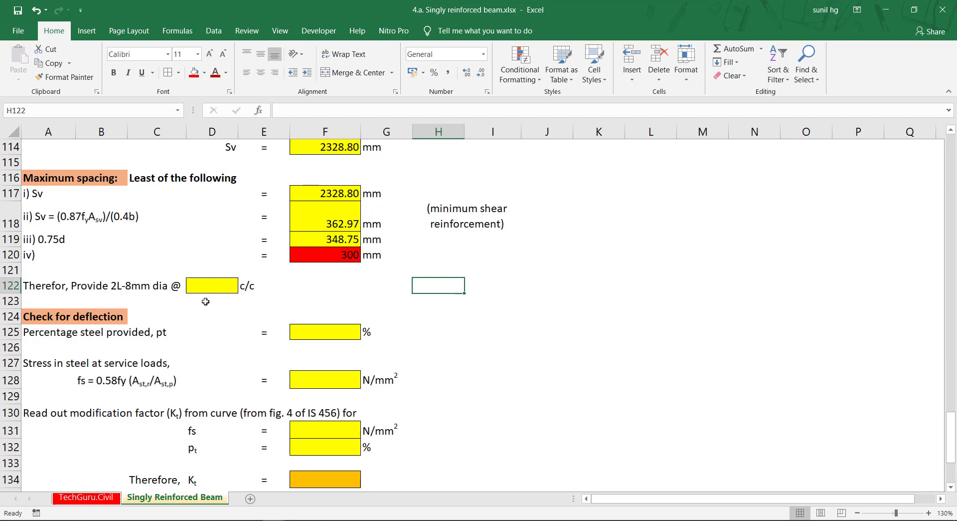
# Step: Compute the provided stirrup spacing in D122 as the least of the four limits with =MIN(F117:F120)
pyautogui.click(214, 289)
pyautogui.write('=')
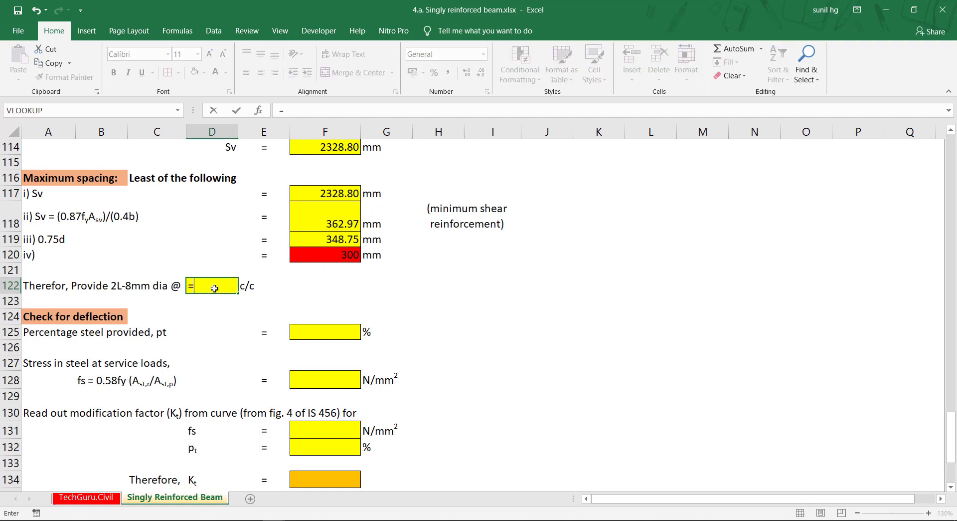
pyautogui.write('min')
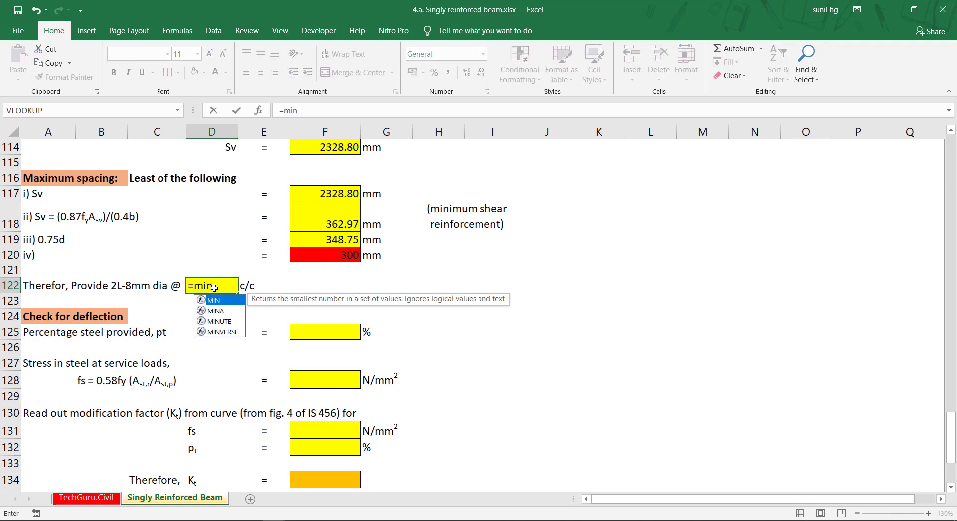
pyautogui.press('Tab')
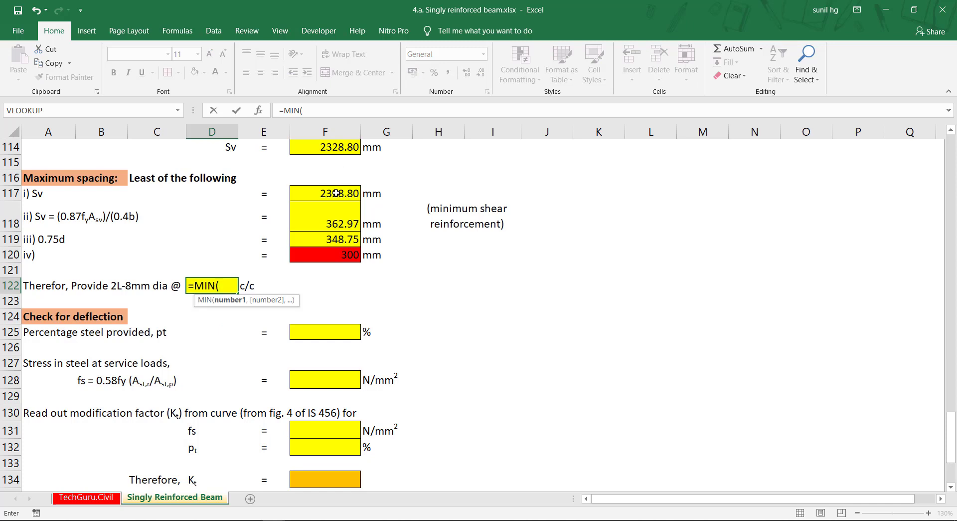
pyautogui.moveTo(336, 193); pyautogui.dragTo(334, 258)
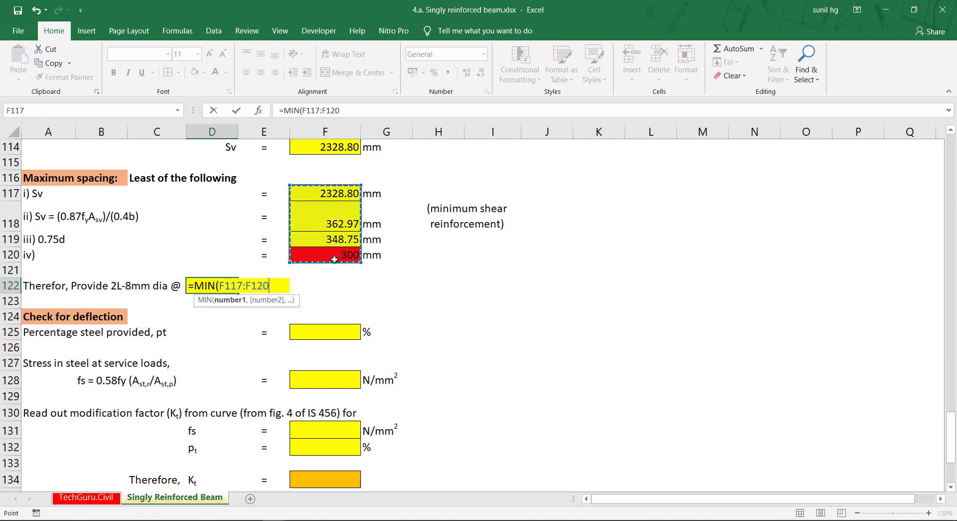
pyautogui.write(')')
pyautogui.press('Return')
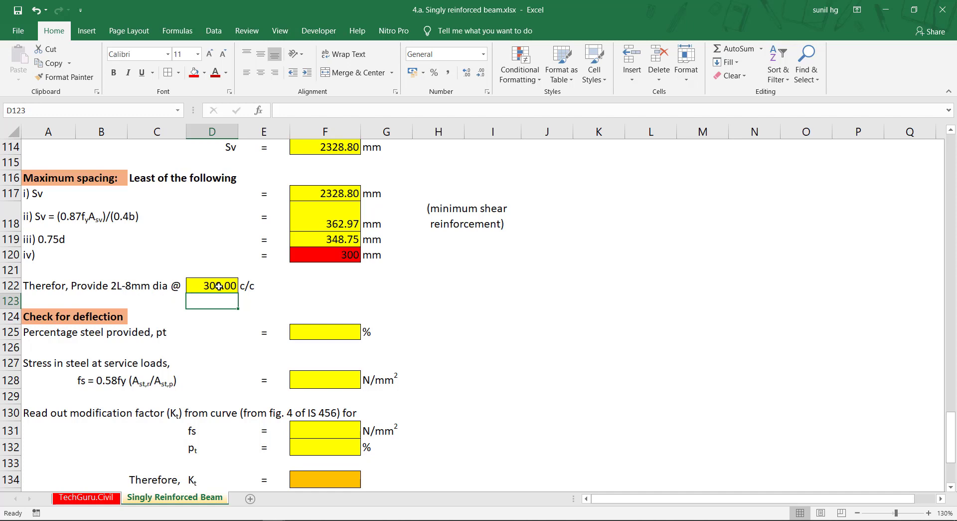
pyautogui.scroll(-2, 330, 286)
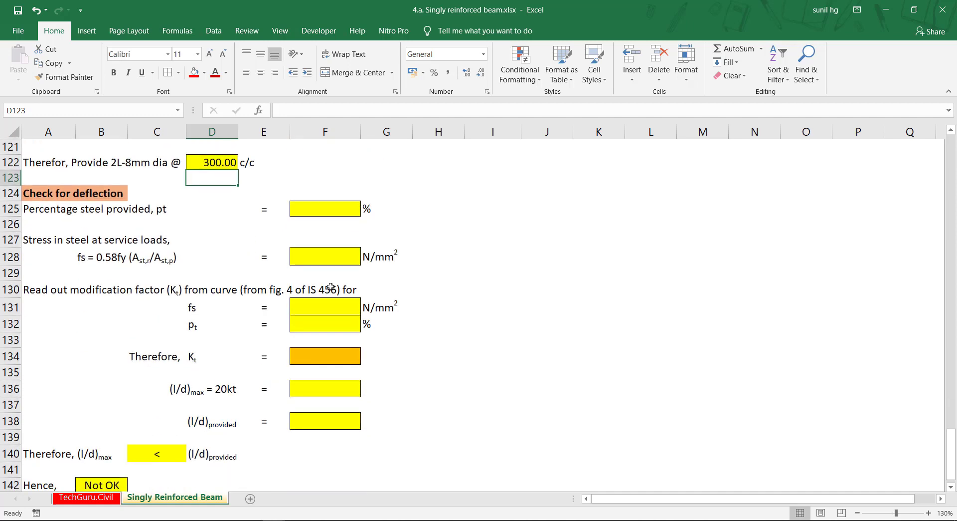
pyautogui.click(653, 296)
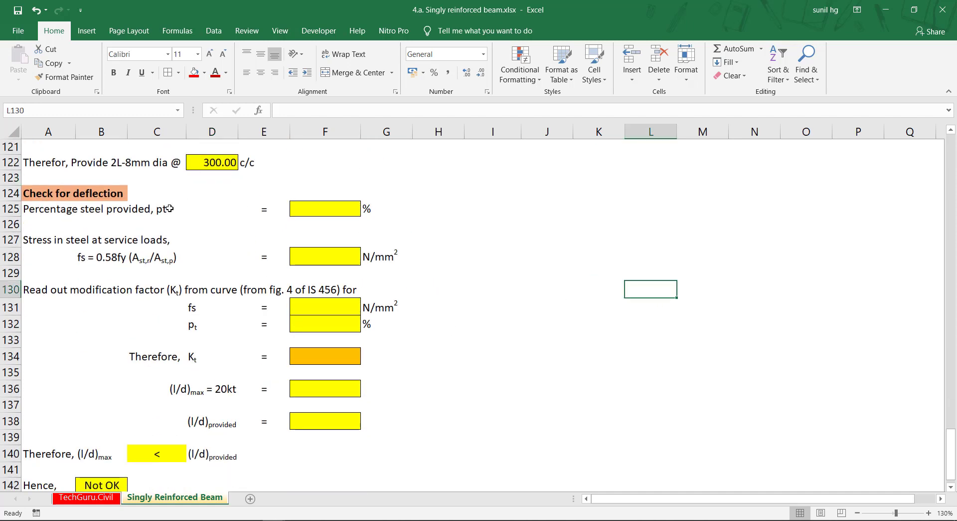
pyautogui.click(85, 192)
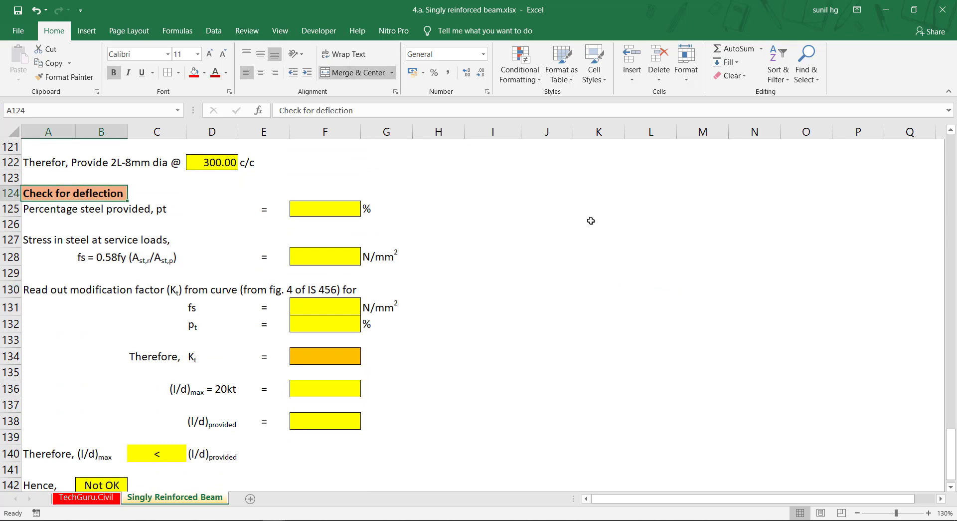
# Step: Fill the percentage of steel provided in F125 by referencing the shear section's steel percentage with =E94
pyautogui.click(332, 208)
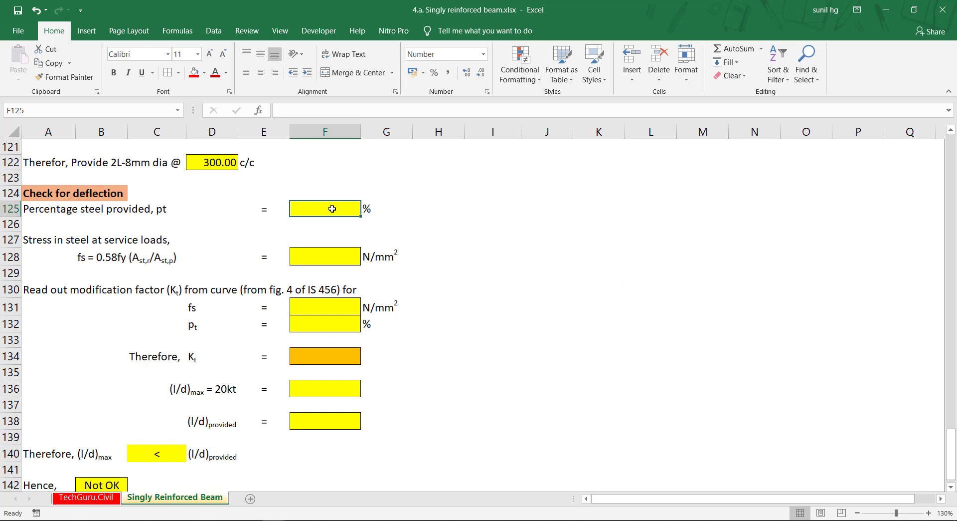
pyautogui.write('=')
pyautogui.scroll(12, 191, 285)
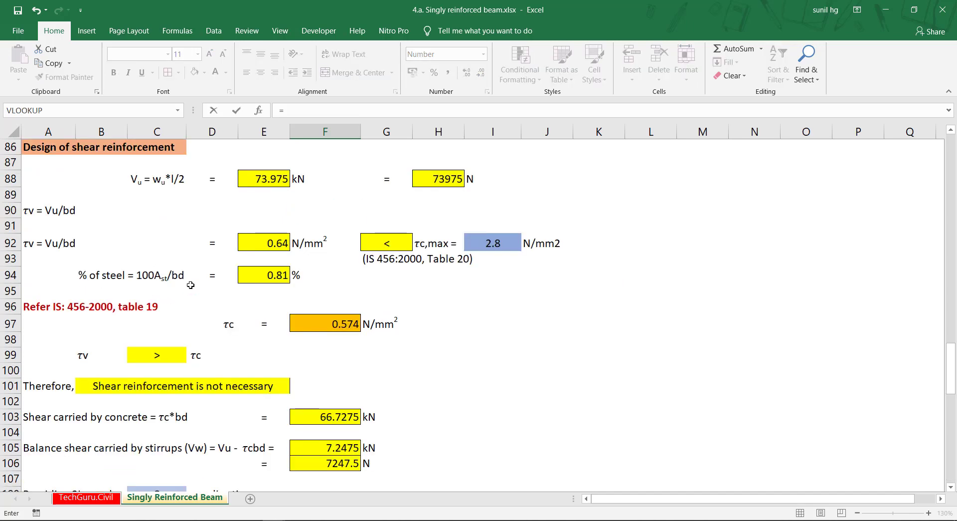
pyautogui.click(278, 275)
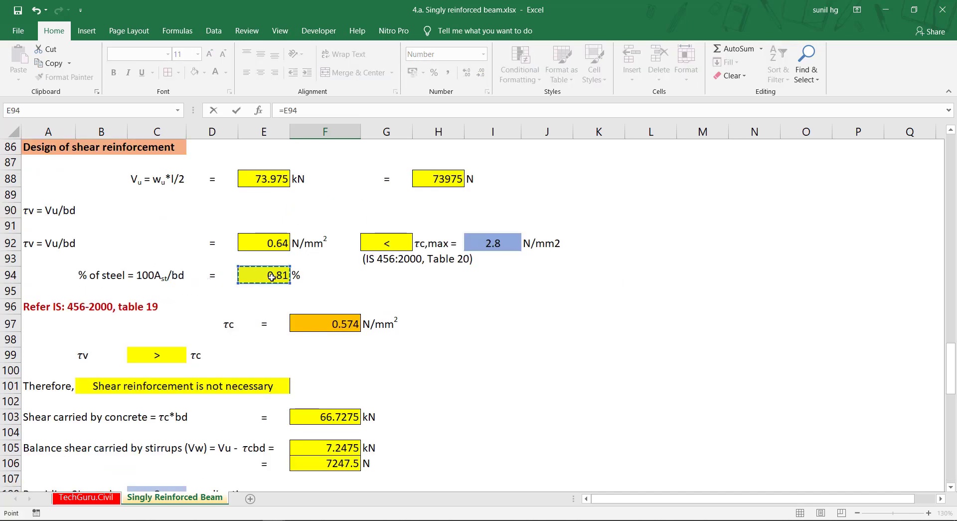
pyautogui.press('Return')
# Step: Calculate the steel stress at service loads in F128 with =0.58*C9*(E68/E84)
pyautogui.scroll(-4, 441, 256)
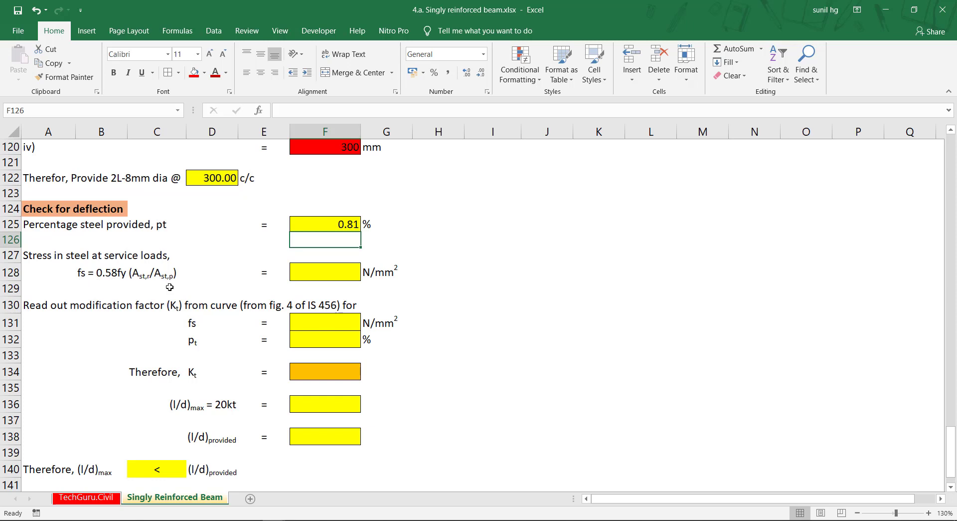
pyautogui.click(320, 271)
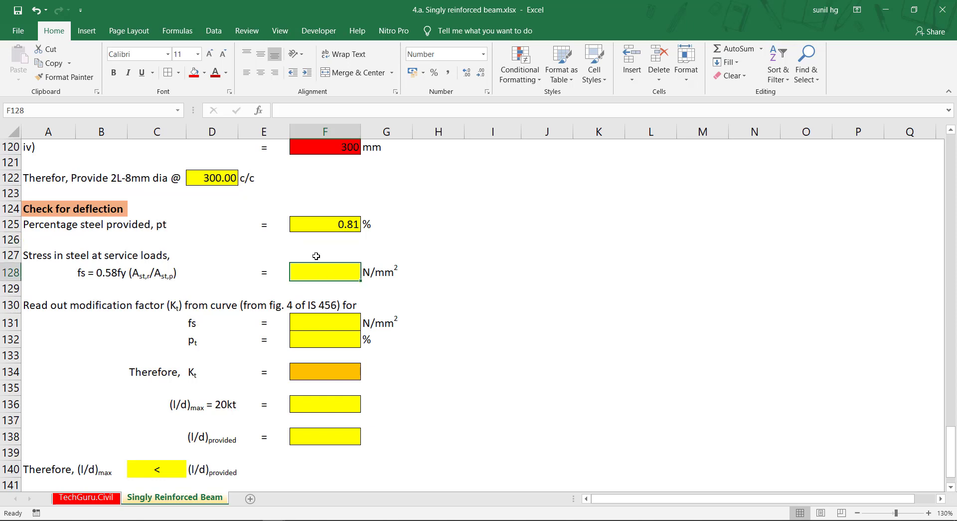
pyautogui.write('=0.58')
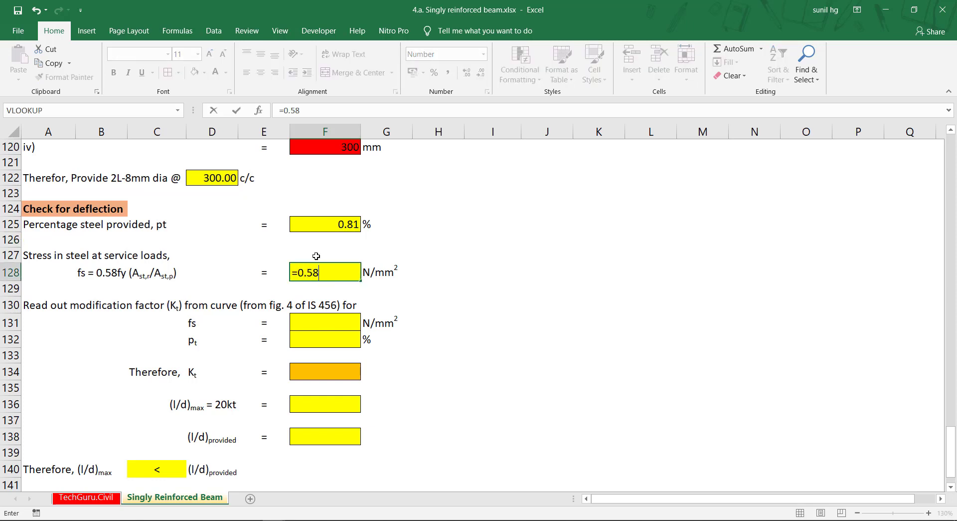
pyautogui.write('*')
pyautogui.scroll(20, 310, 256)
pyautogui.click(155, 330)
pyautogui.write('*')
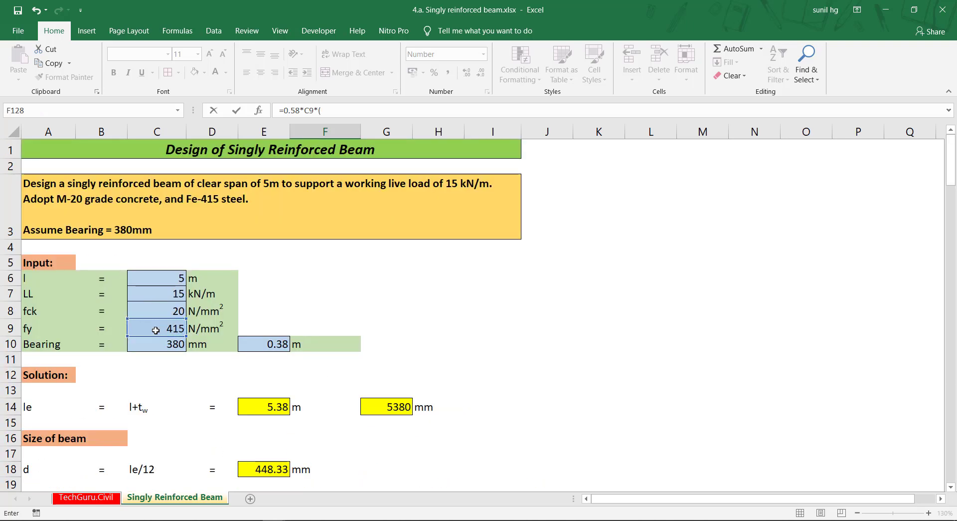
pyautogui.scroll(-14, 202, 249)
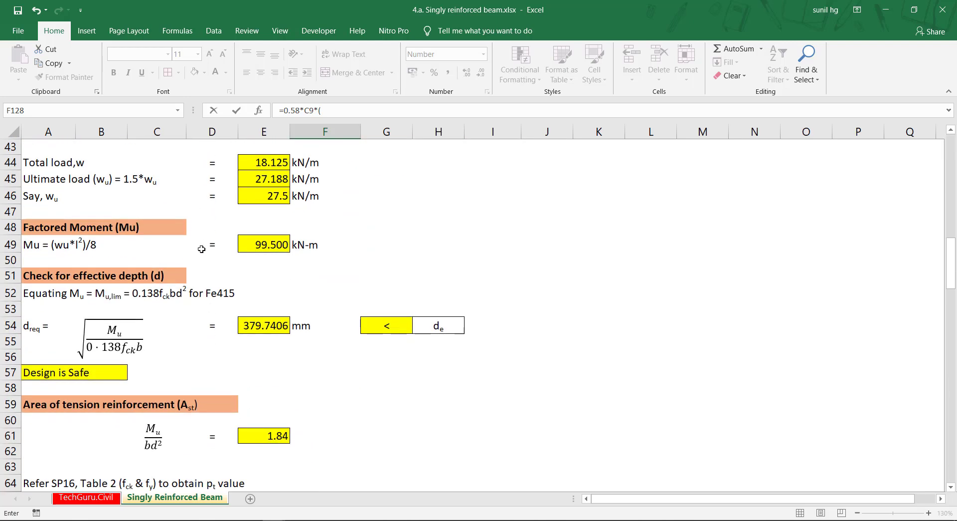
pyautogui.scroll(-5, 201, 249)
pyautogui.scroll(-2, 119, 267)
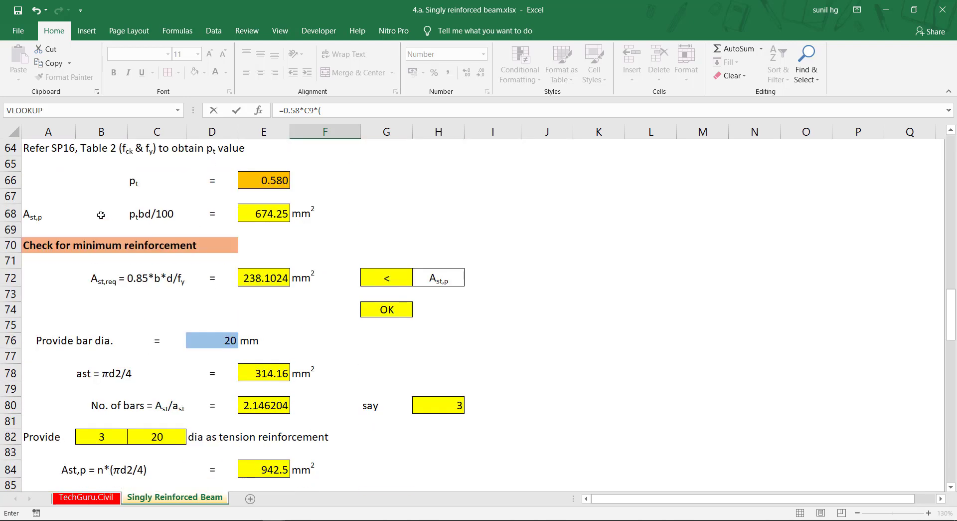
pyautogui.click(261, 211)
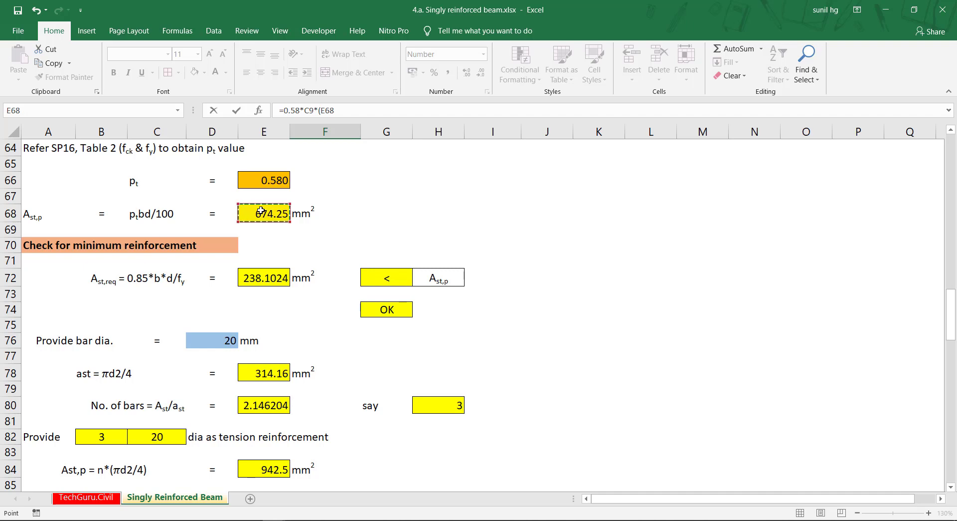
pyautogui.write('/')
pyautogui.scroll(-3, 255, 228)
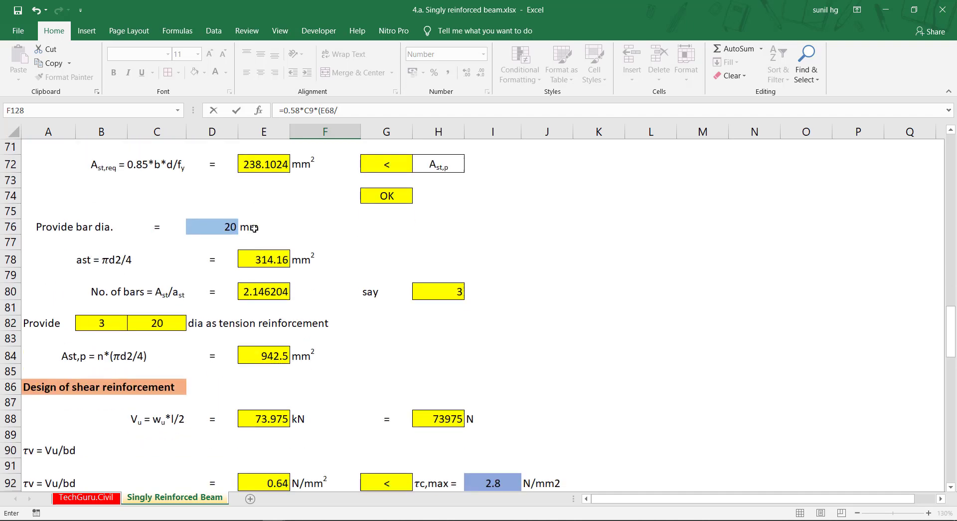
pyautogui.click(271, 350)
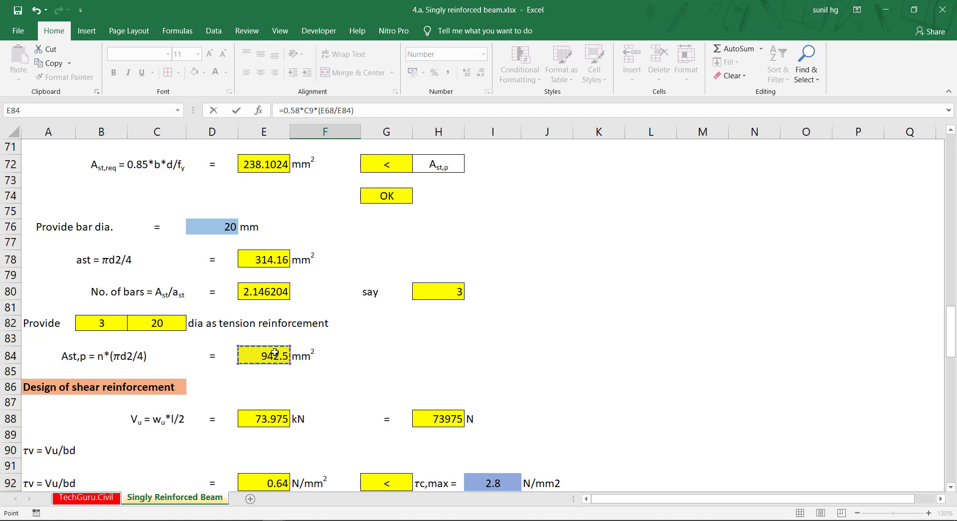
pyautogui.press('Return')
# Step: Enter the modification factor Kt as 1.4 in F134
pyautogui.scroll(-2, 517, 285)
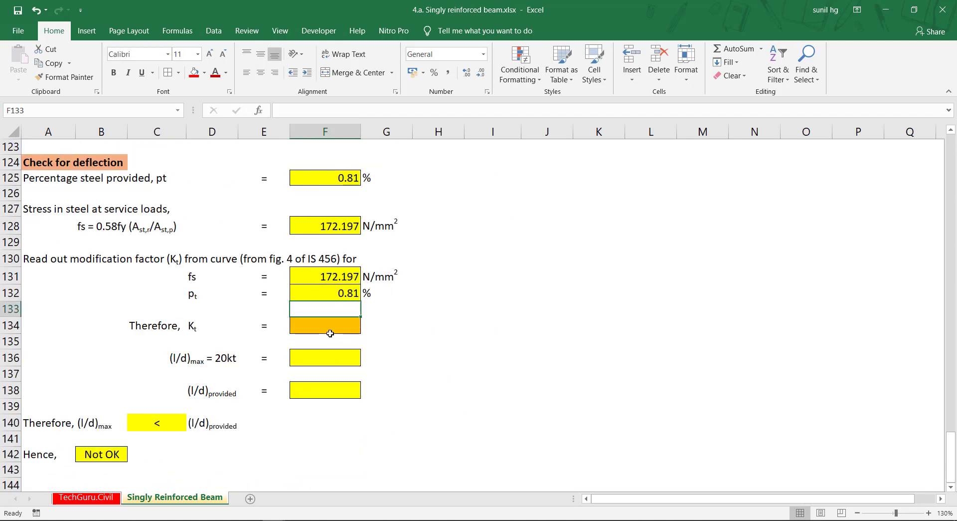
pyautogui.click(329, 327)
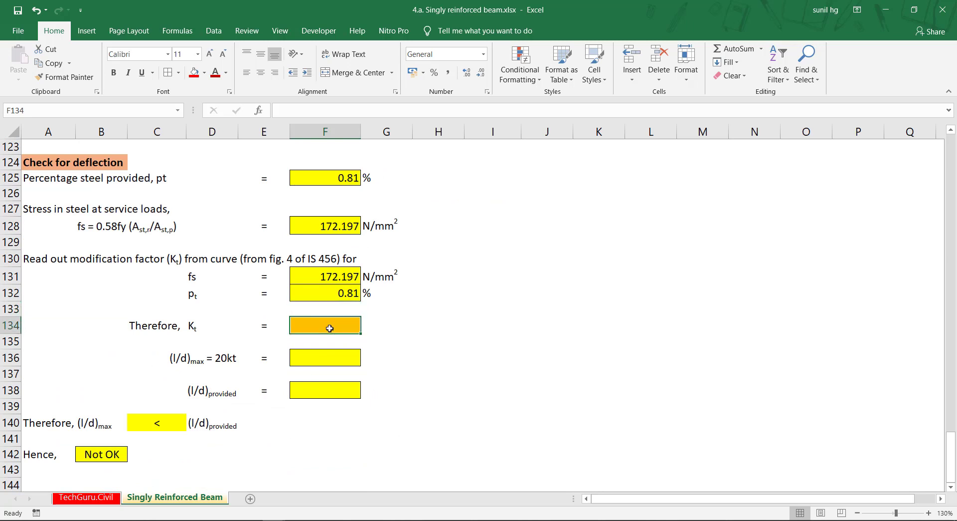
pyautogui.write('1.4')
pyautogui.press('Return')
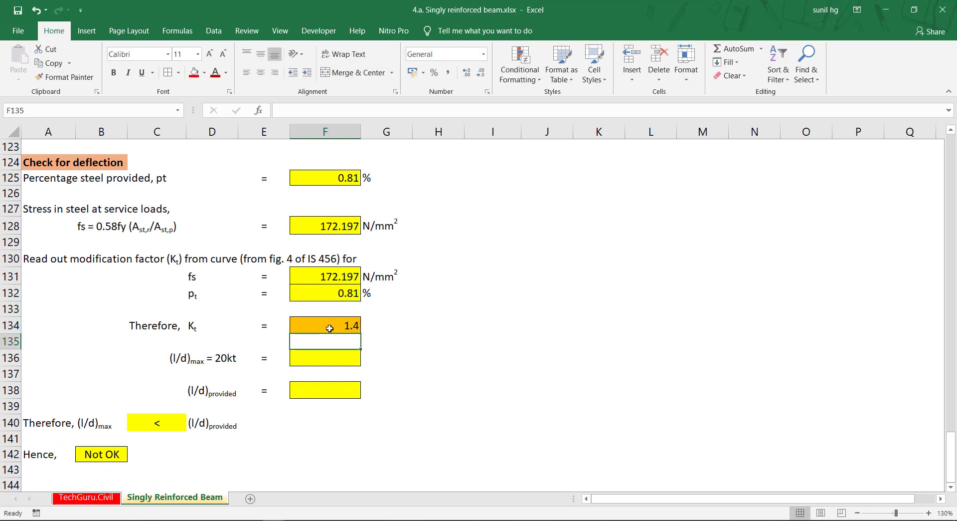
# Step: Calculate the maximum span-to-depth ratio in F136 with =20*F134
pyautogui.click(313, 362)
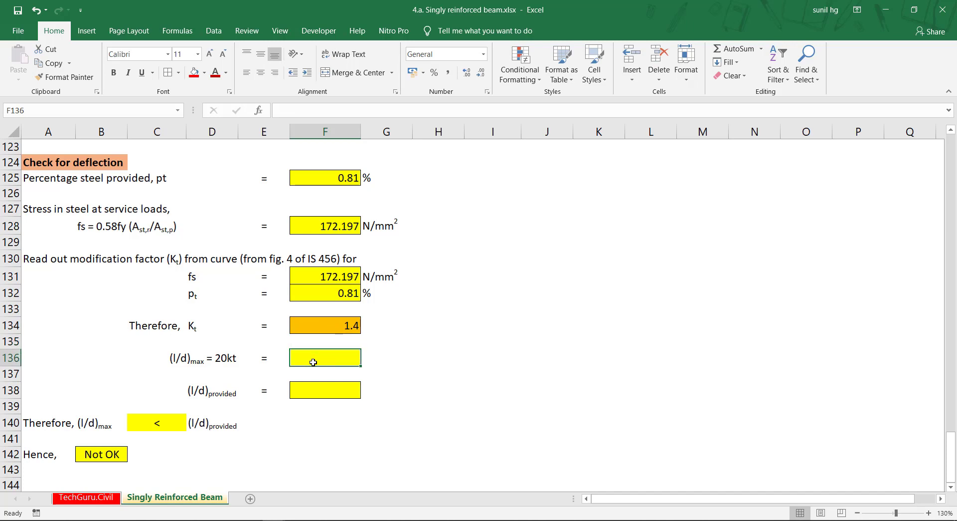
pyautogui.write('=20')
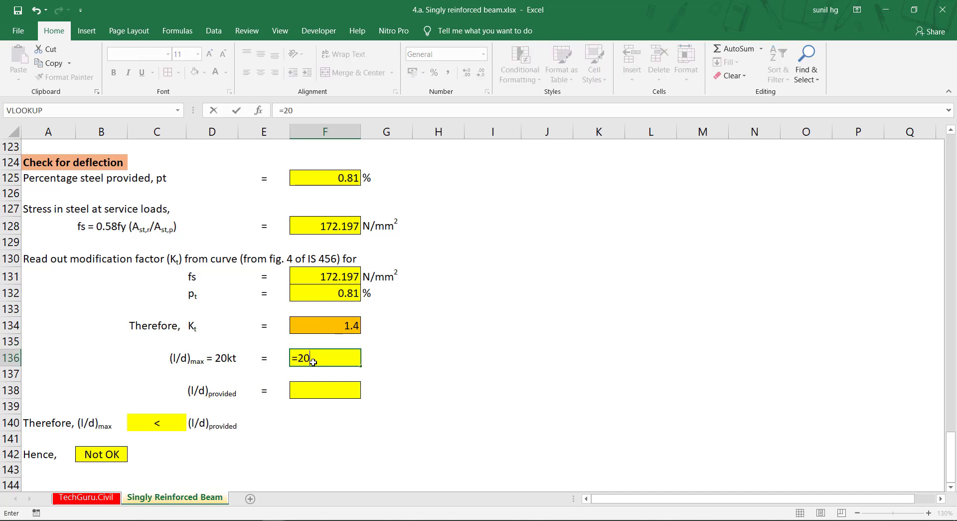
pyautogui.write('*')
pyautogui.click(361, 327)
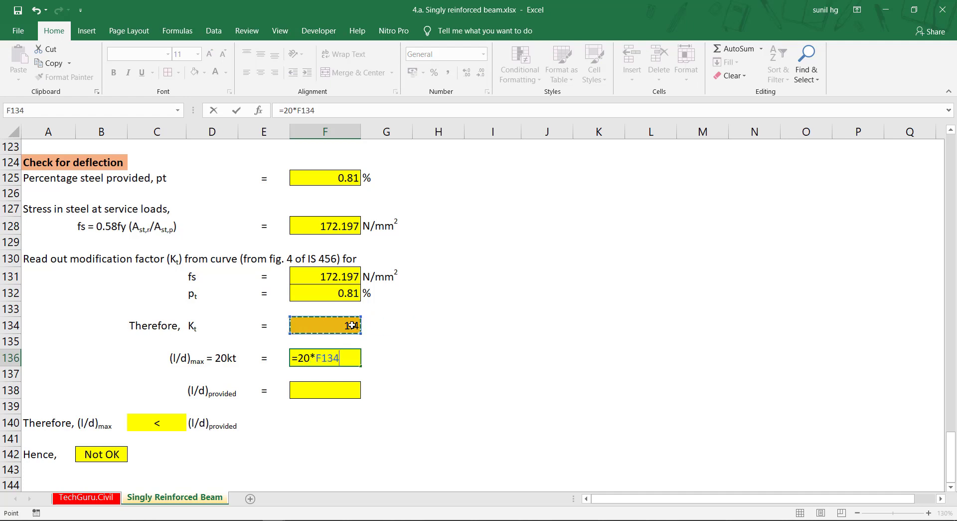
pyautogui.press('Return')
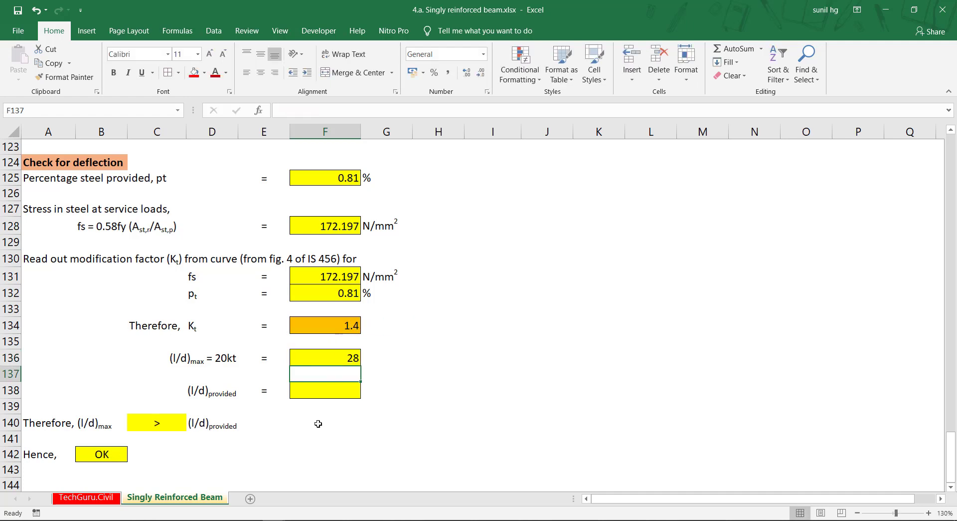
# Step: Calculate the provided span-to-depth ratio in F138 as effective span over effective depth with =G14/E26
pyautogui.click(330, 392)
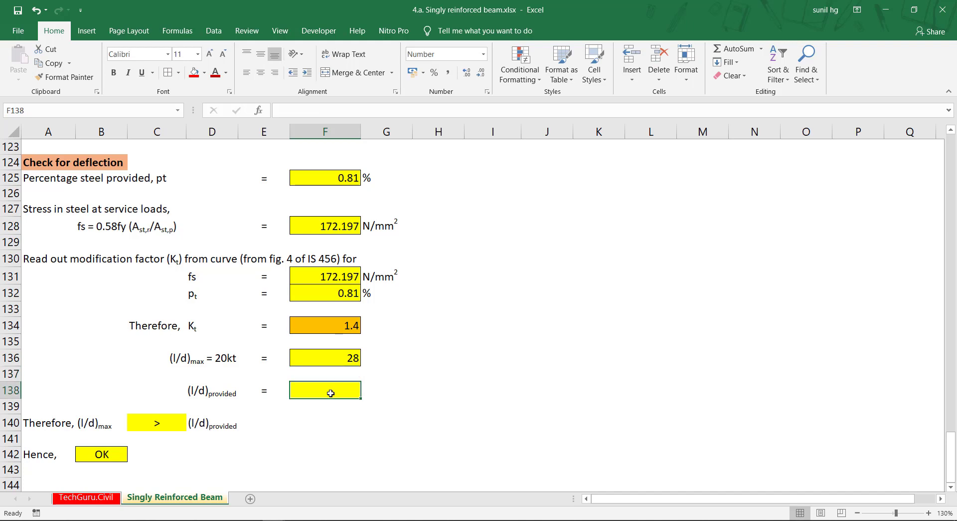
pyautogui.write('=')
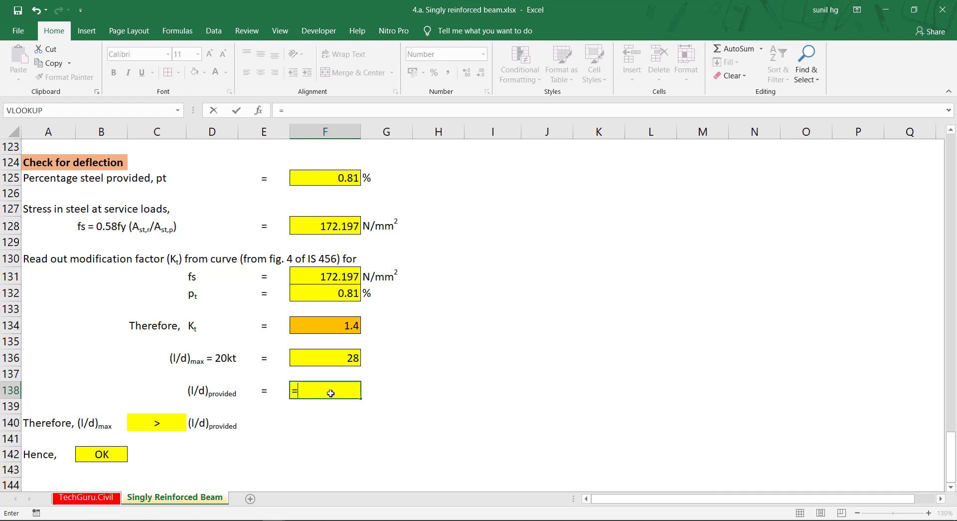
pyautogui.scroll(20, 325, 309)
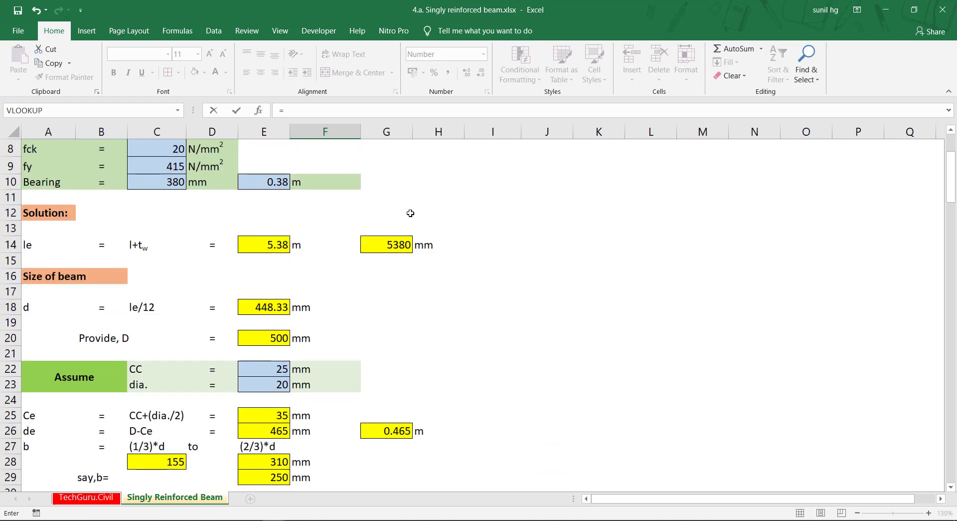
pyautogui.click(388, 245)
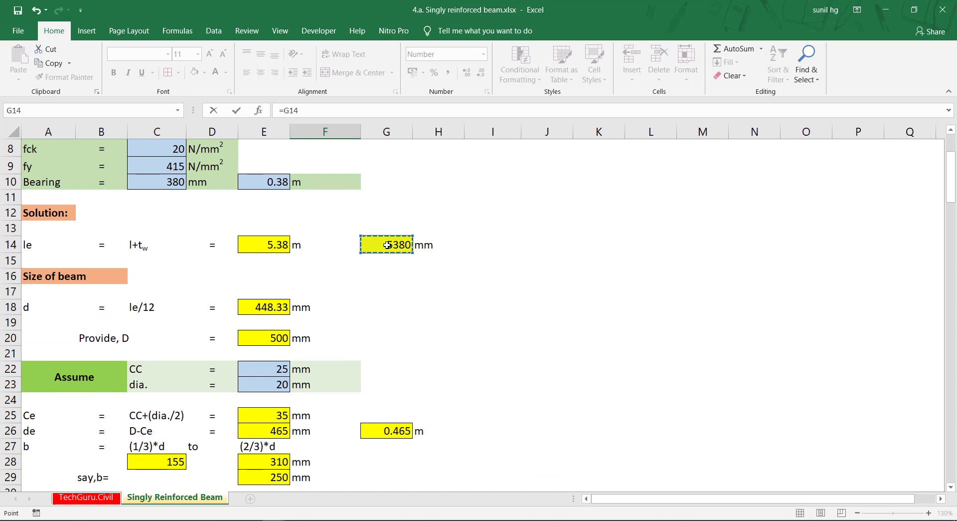
pyautogui.write('/')
pyautogui.scroll(-2, 239, 327)
pyautogui.click(278, 317)
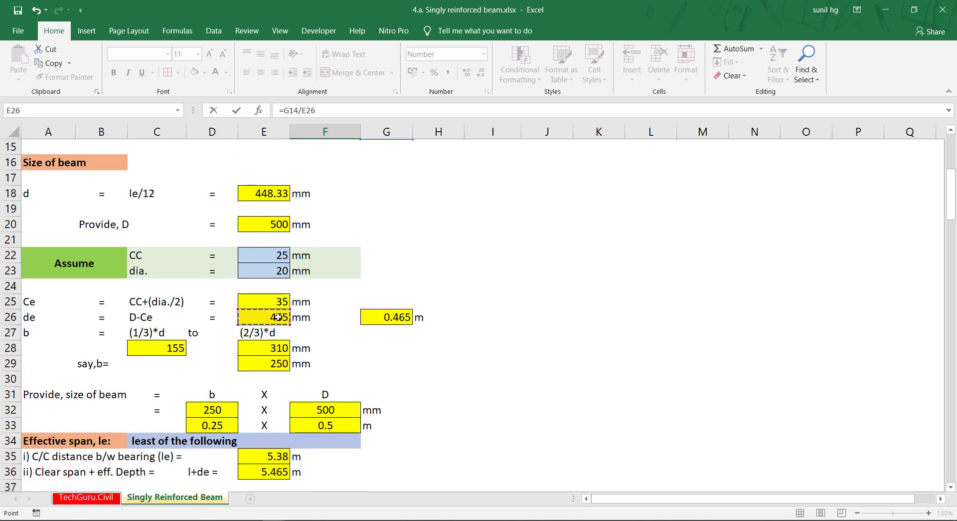
pyautogui.press('Return')
# Step: Review the formulas behind the provided ratio in F138, the comparison sign in C140 and the deflection verdict in B142
pyautogui.scroll(-3, 325, 327)
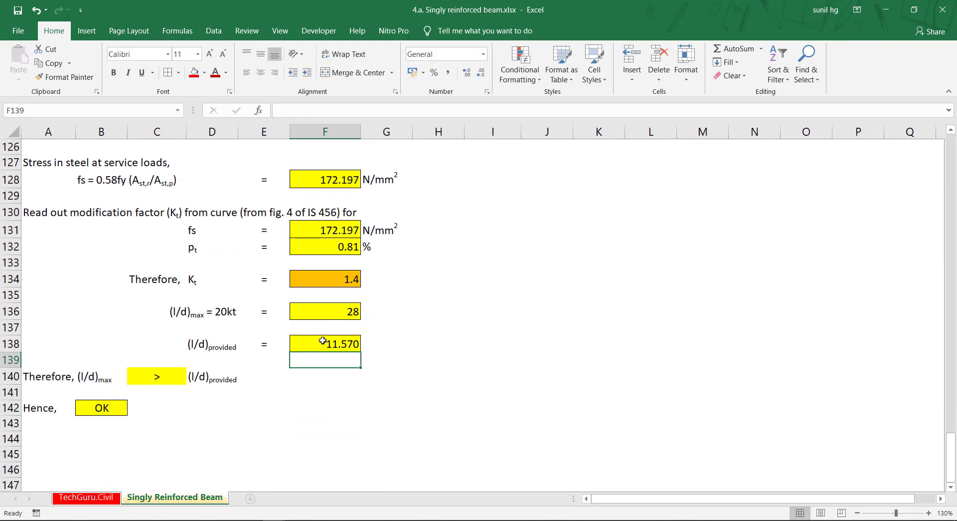
pyautogui.click(324, 341)
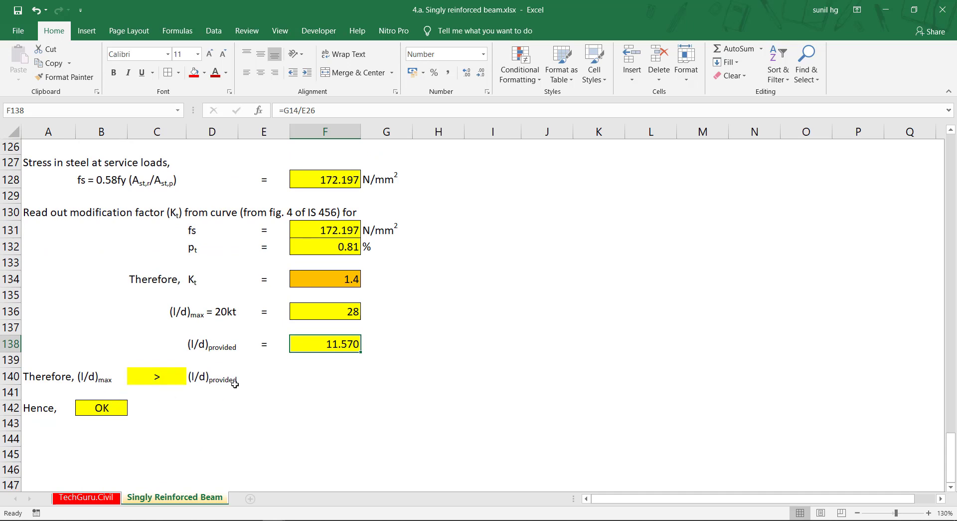
pyautogui.click(155, 376)
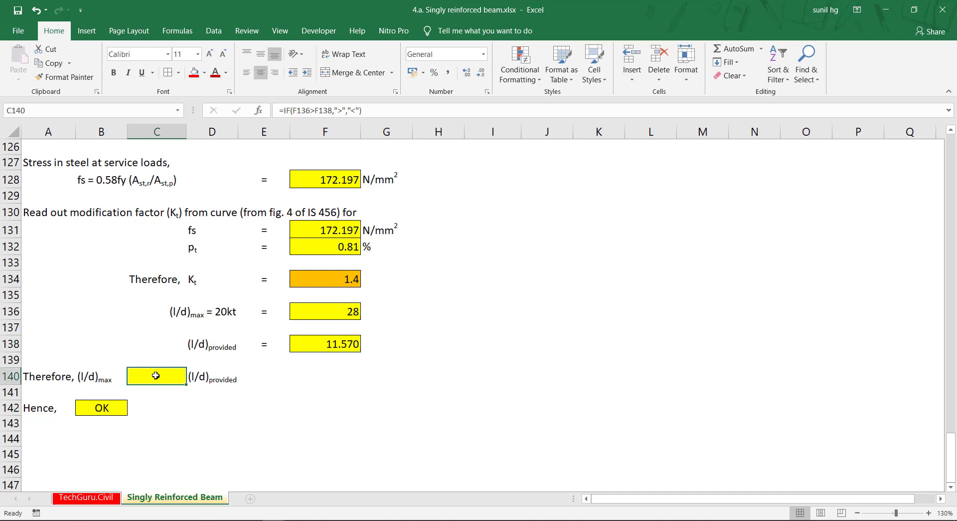
pyautogui.click(401, 106)
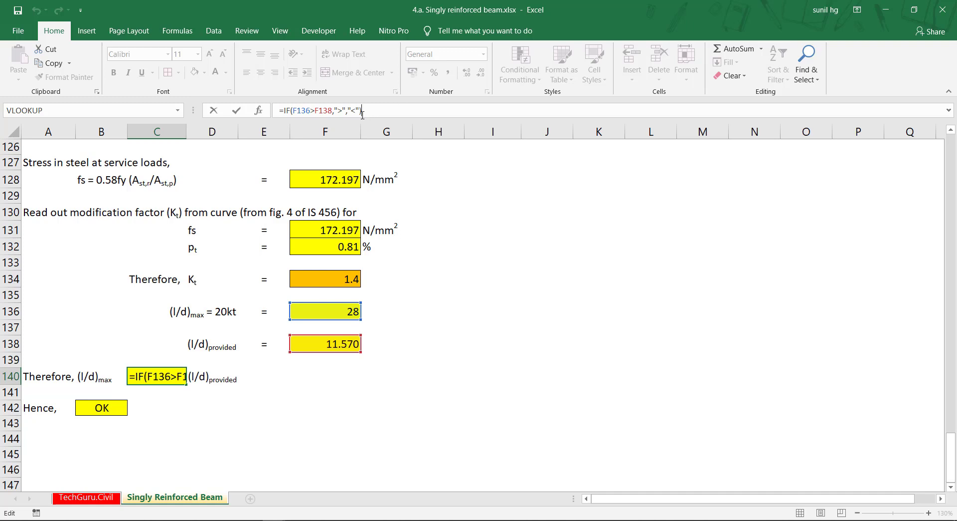
pyautogui.press('Return')
pyautogui.click(105, 411)
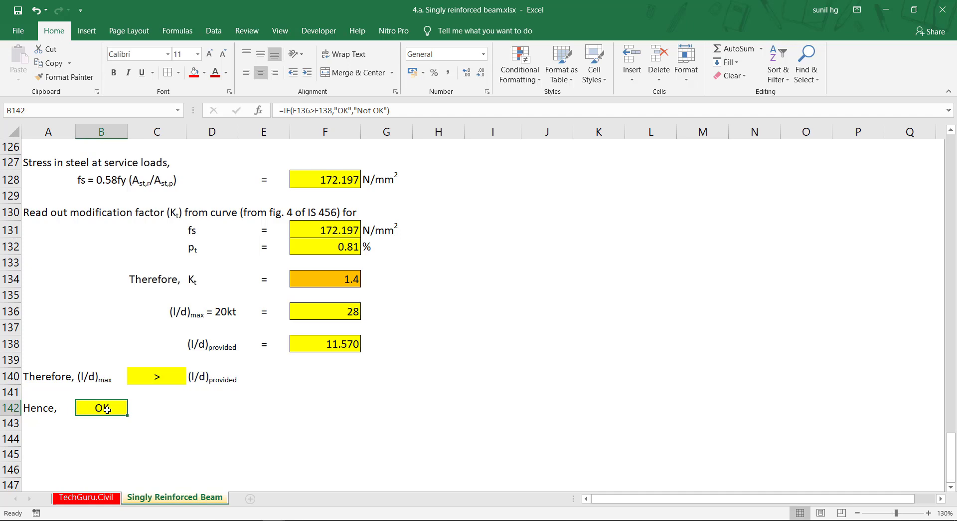